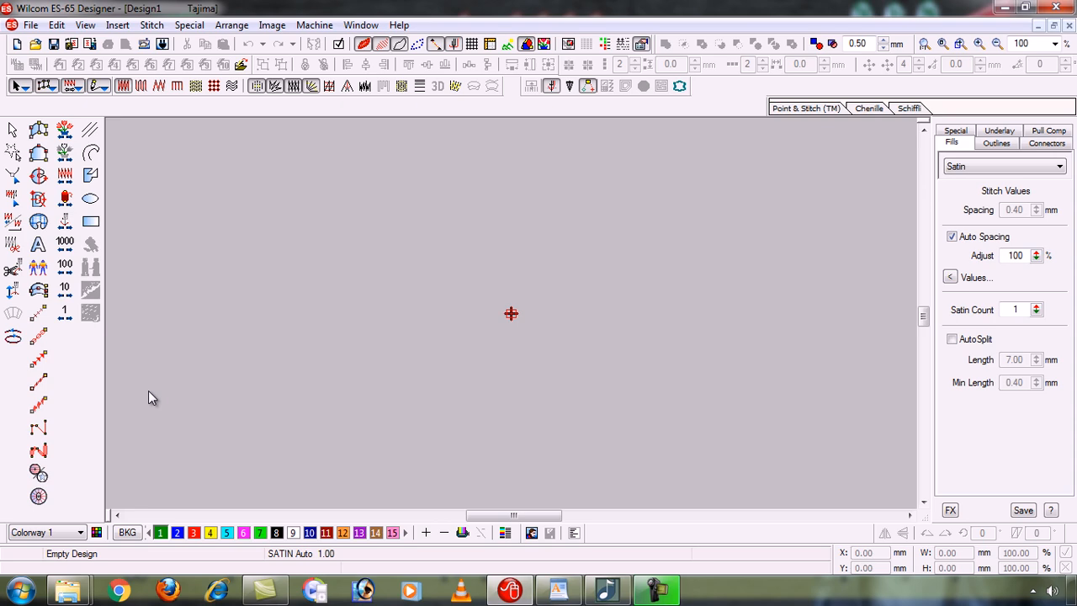
Open the Input A and B Filling design with its green leaf and fish fills.
left_click(30, 25)
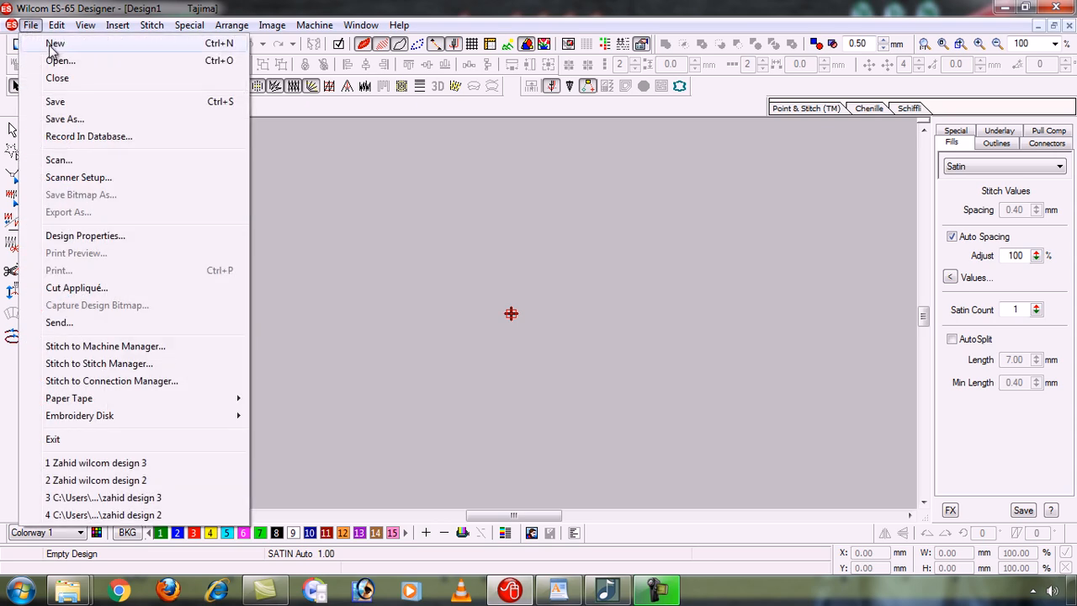
left_click(67, 62)
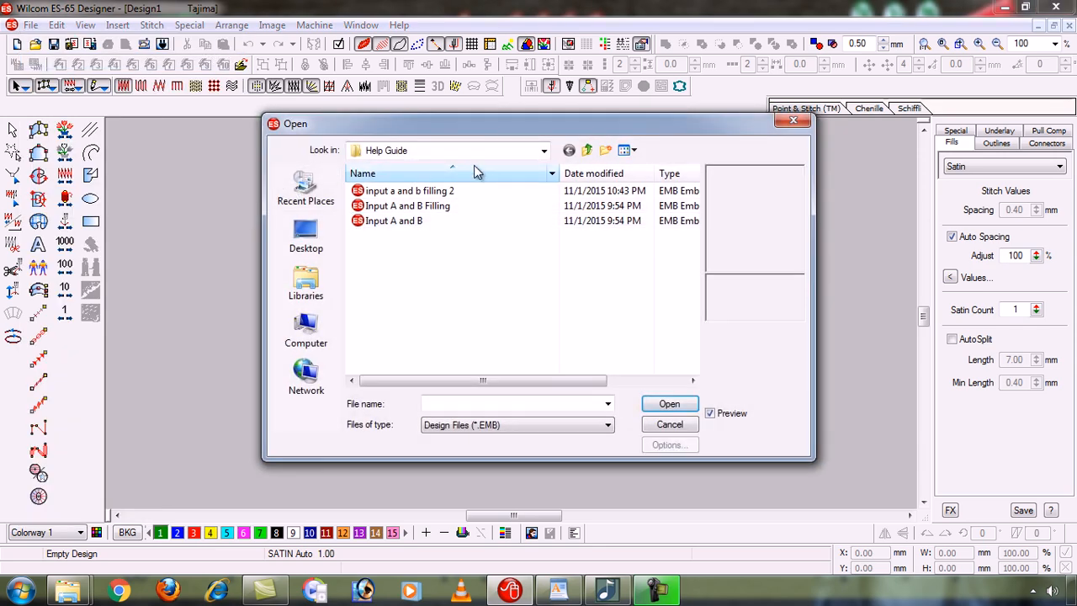
left_click(477, 205)
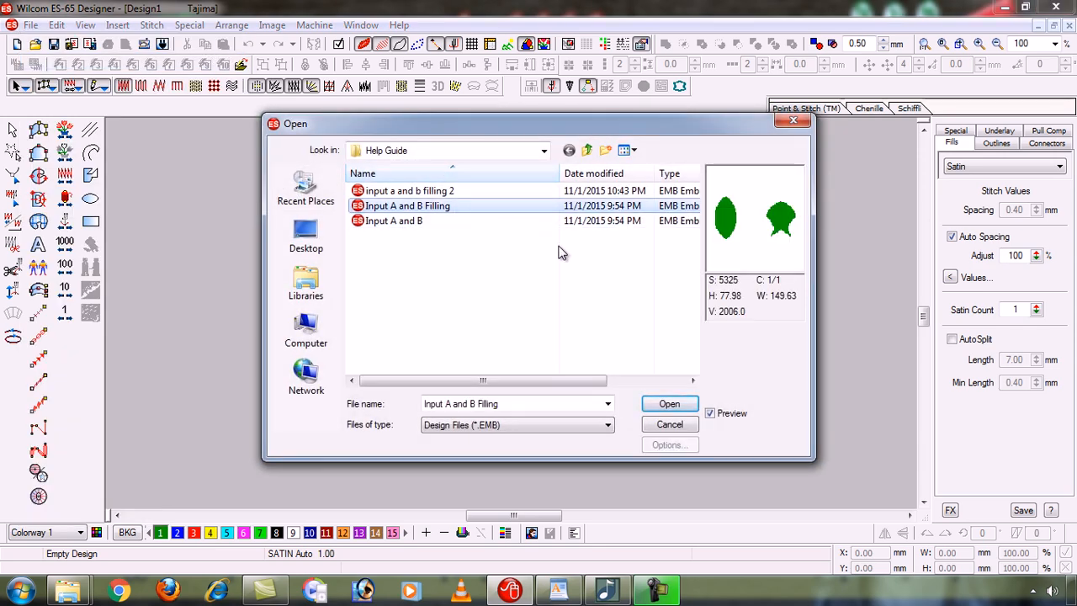
left_click(677, 401)
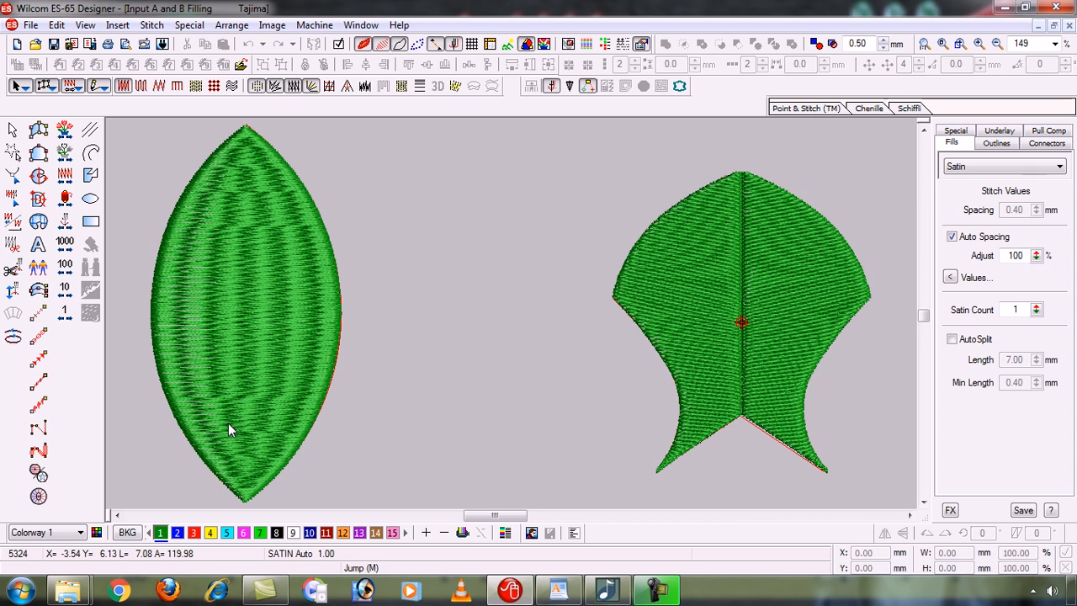
key("ctrl+o")
left_click(426, 152)
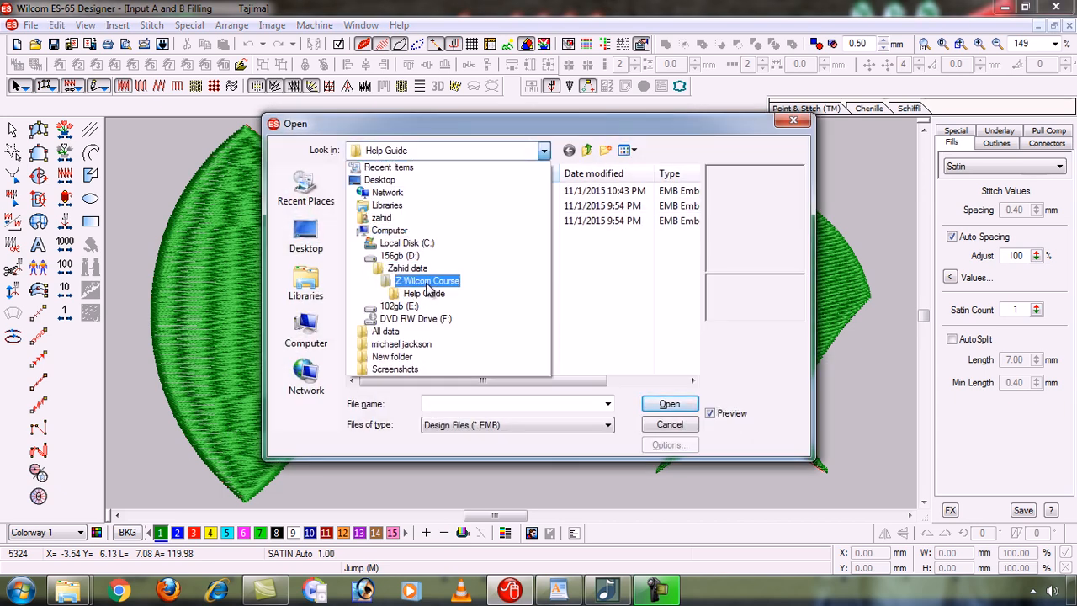
left_click(408, 267)
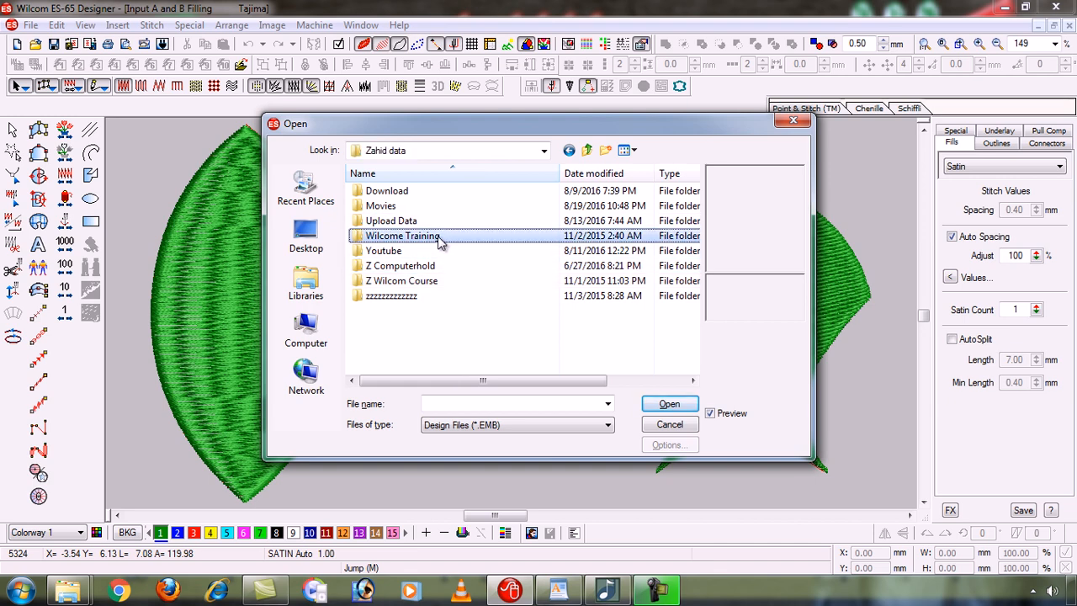
double_click(438, 242)
double_click(469, 337)
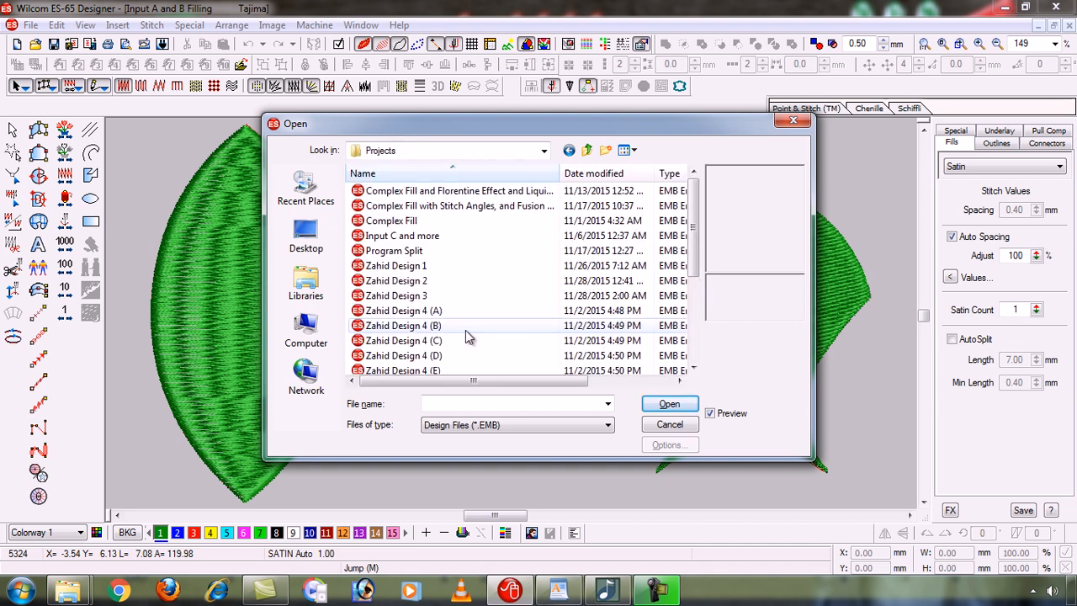
left_click(469, 336)
key("Down")
key("Down")
key("Down")
key("Down")
key("Down")
key("Down")
key("Down")
key("Down")
key("Down")
key("Down")
key("Down")
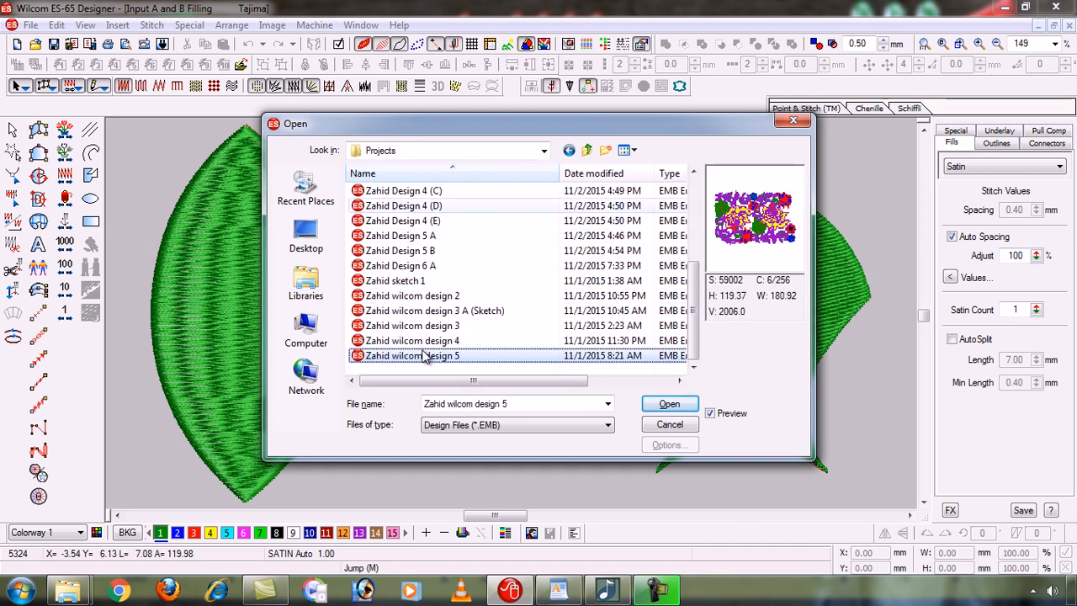
key("Up")
key("Up")
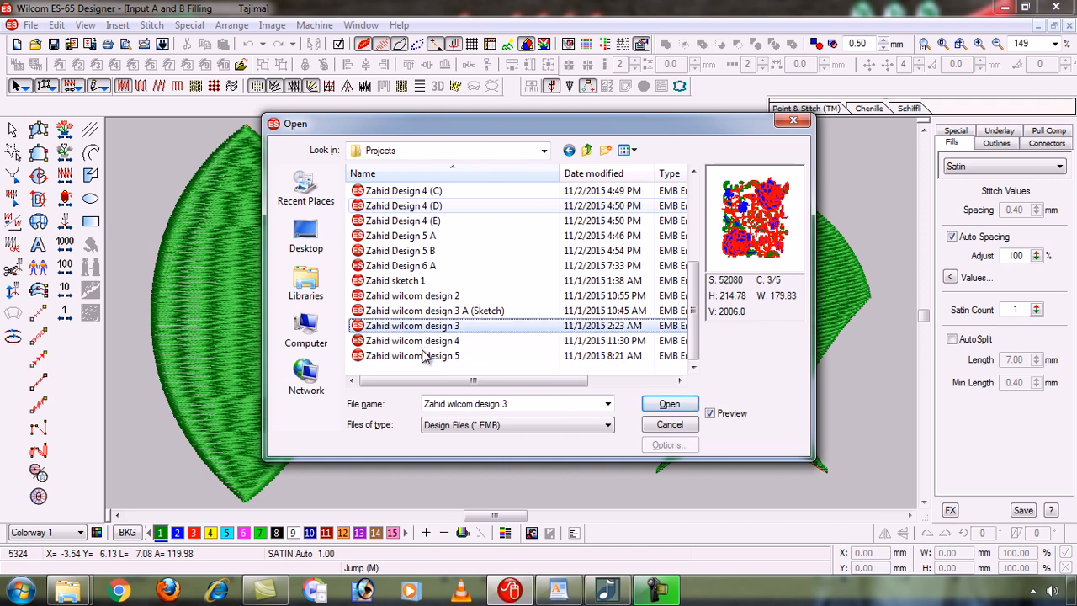
key("Return")
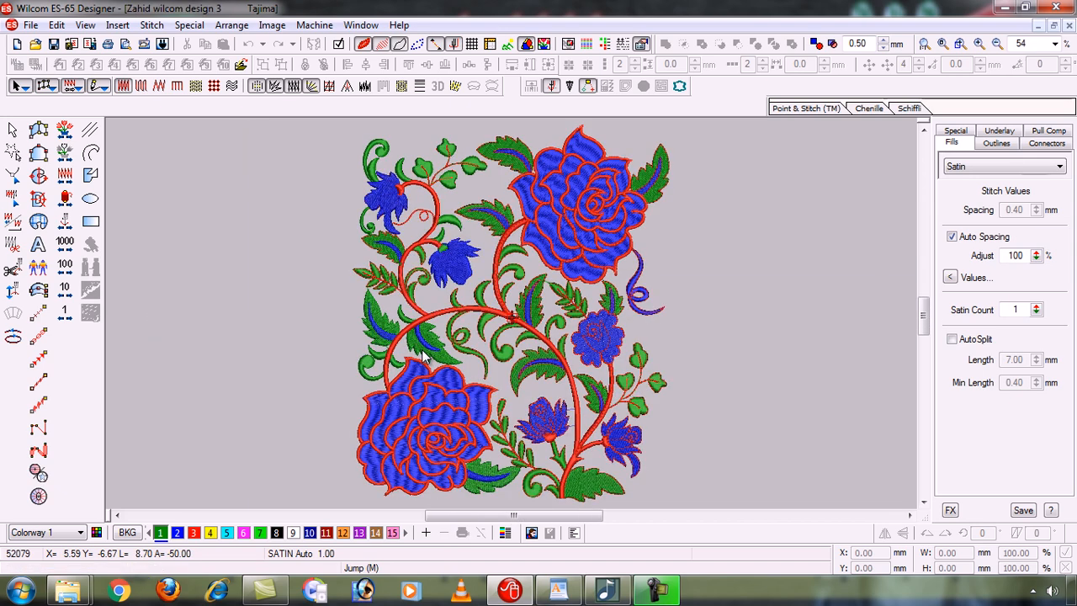
key("b")
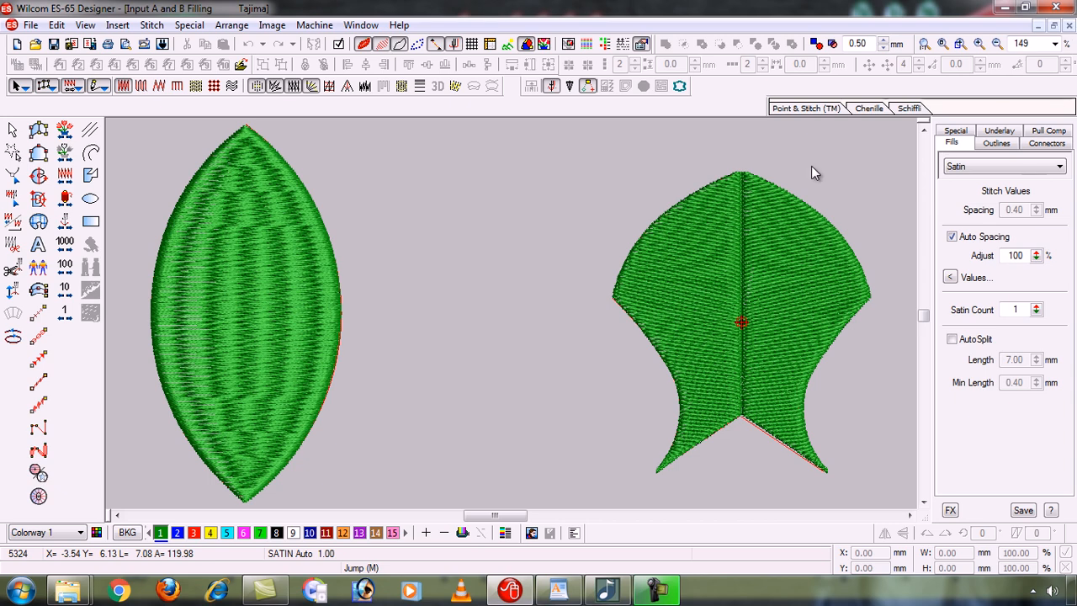
Preview the Projects designs and open the paisley design 2 floral file.
key("ctrl+o")
left_click(471, 341)
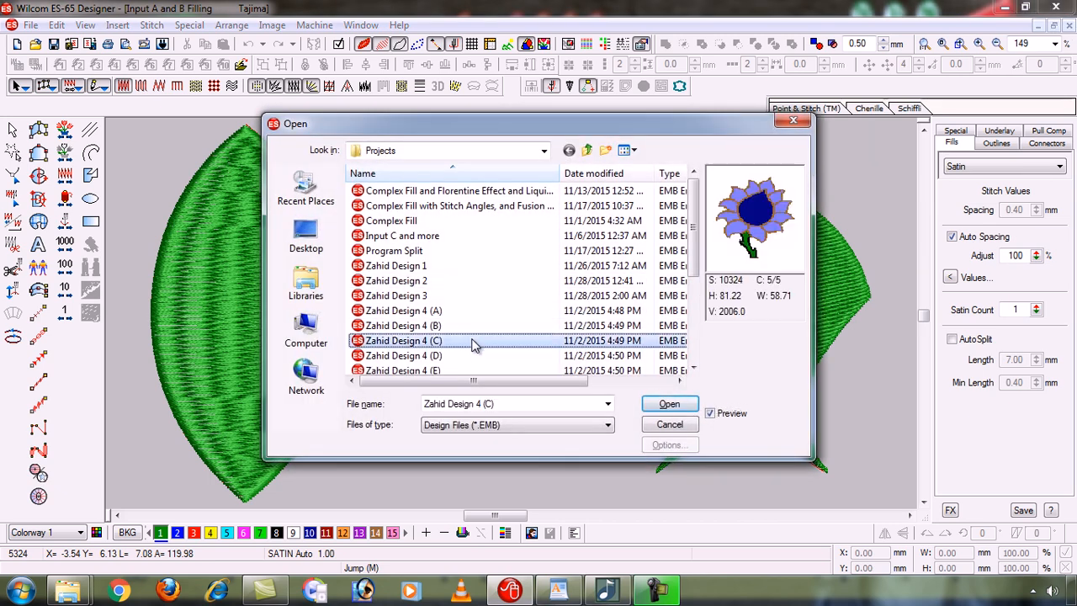
key("Down")
key("Down")
key("Down")
key("Down")
key("Down")
key("Down")
key("Down")
key("Down")
key("Down")
key("Down")
key("Down")
key("Up")
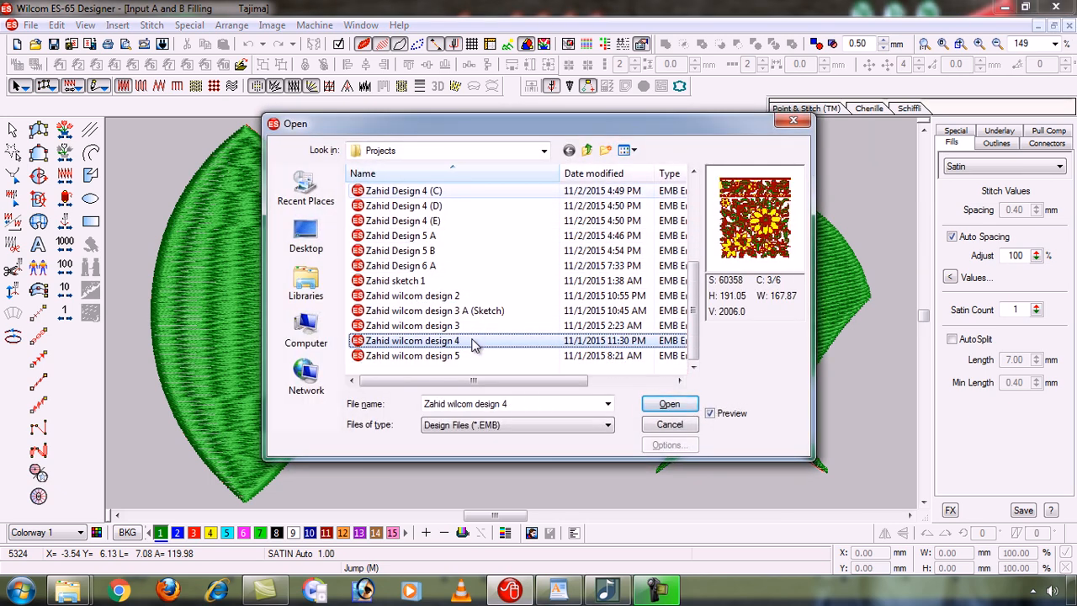
key("Up")
key("Up")
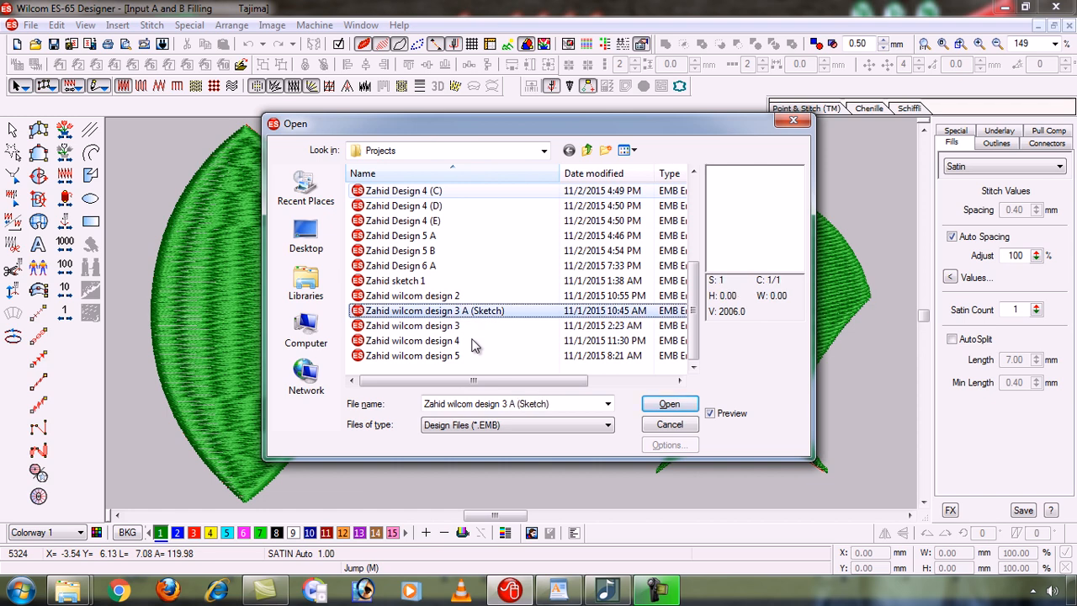
key("Up")
key("Return")
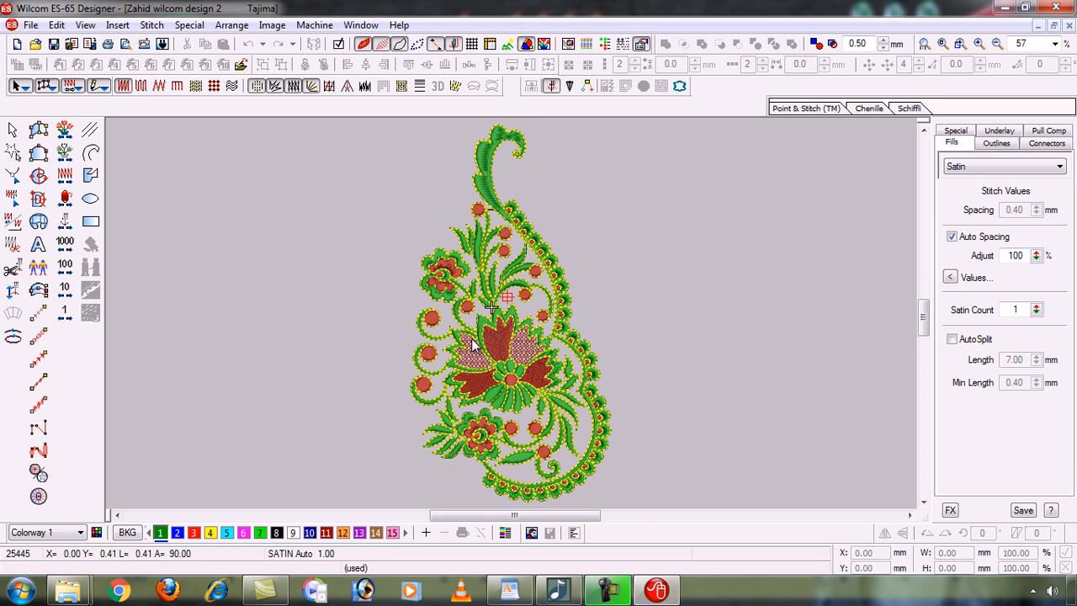
key("b")
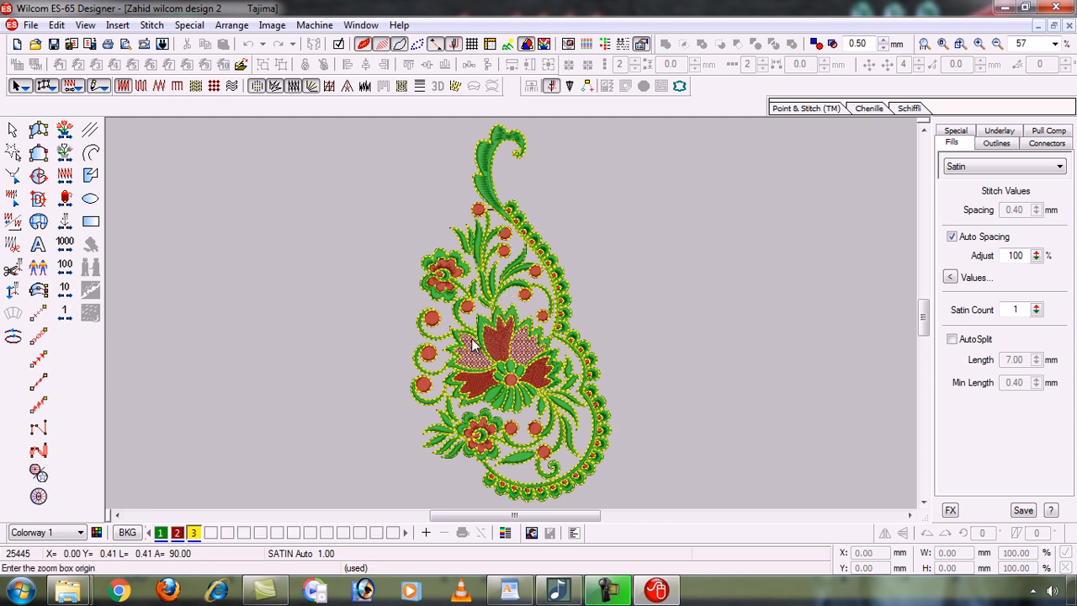
left_click_drag(501, 416, 573, 425)
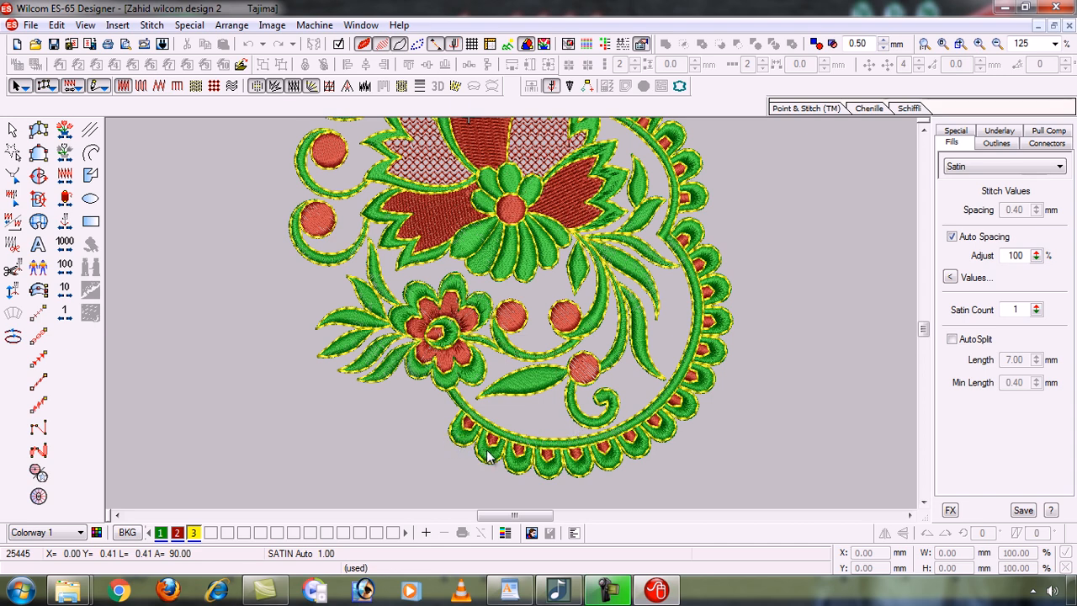
key("b")
left_click(431, 393)
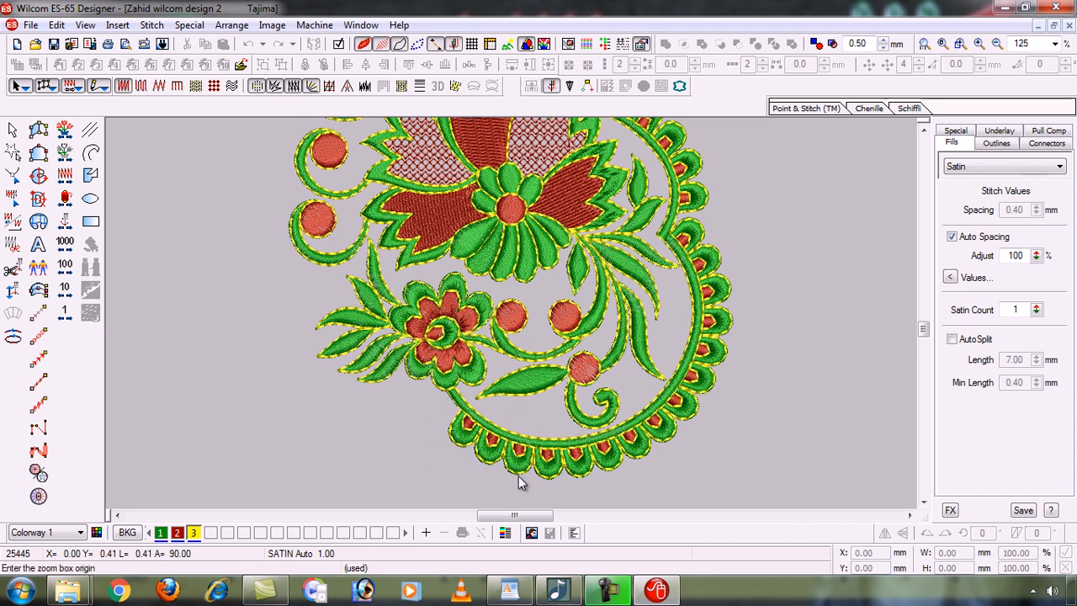
left_click(519, 482)
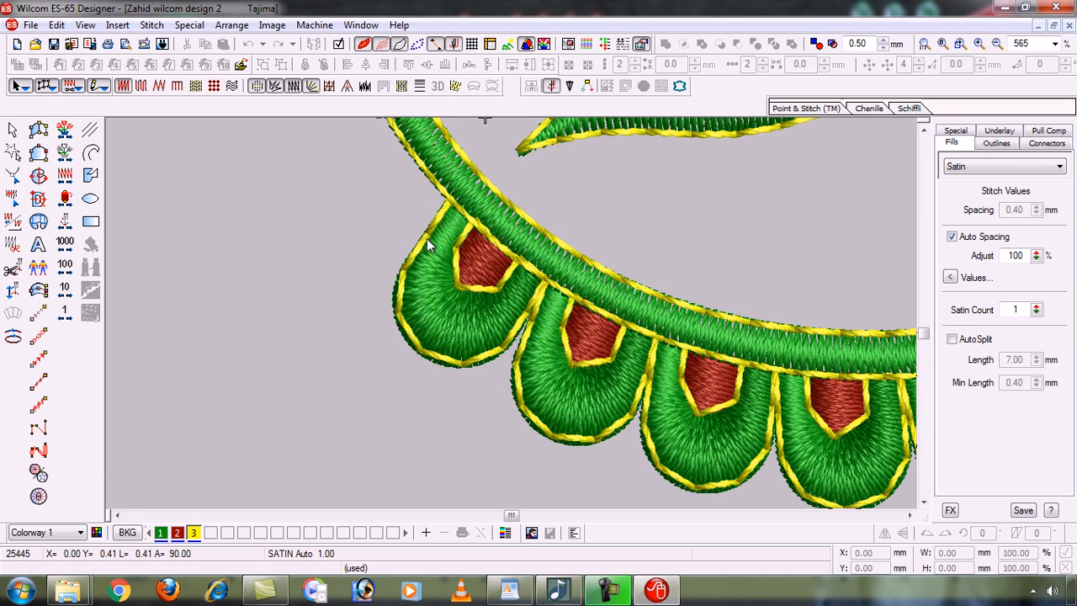
left_click_drag(428, 246, 213, 226)
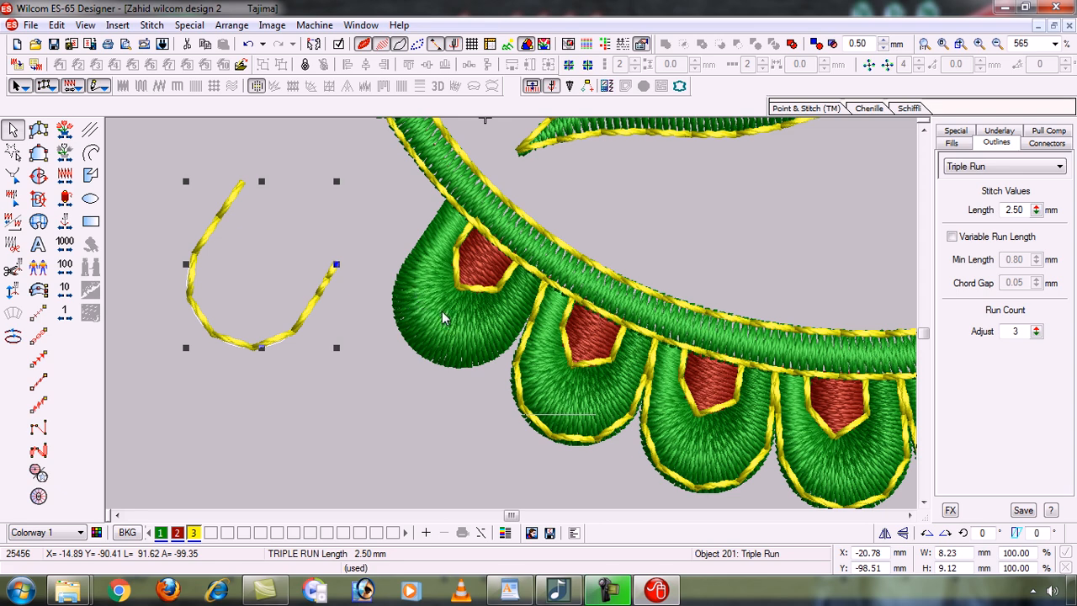
left_click(484, 289)
left_click_drag(485, 289, 332, 443)
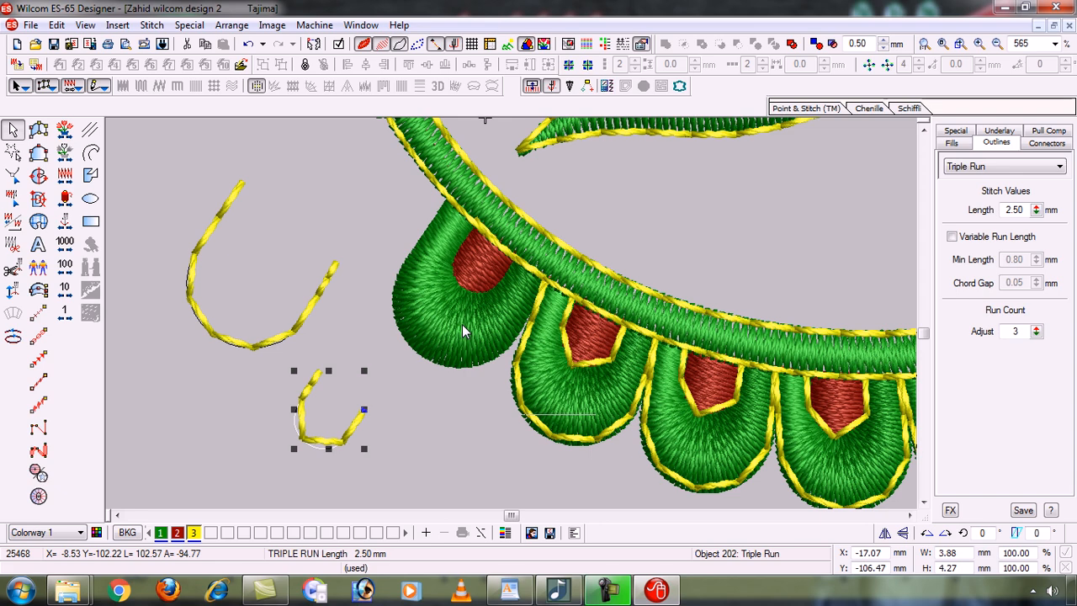
key("ctrl+z")
key("ctrl+z")
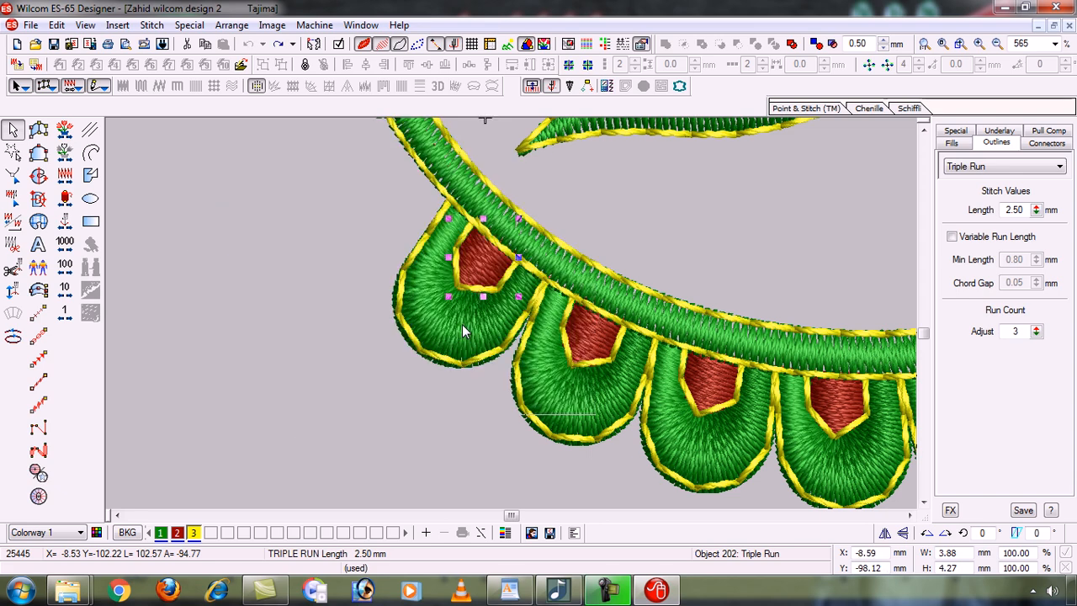
left_click(325, 374)
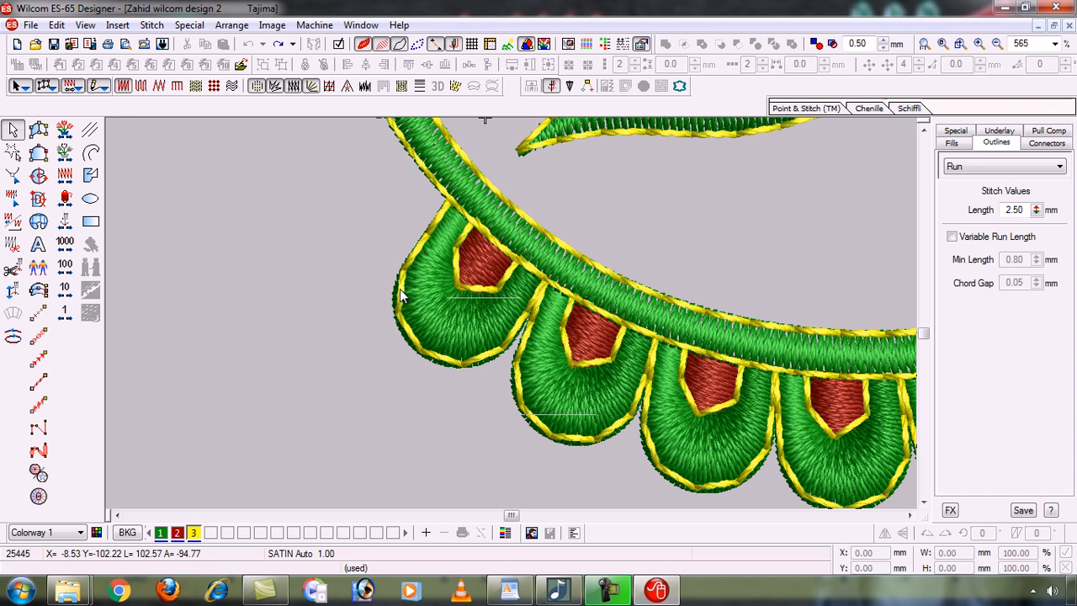
left_click_drag(411, 264, 298, 261)
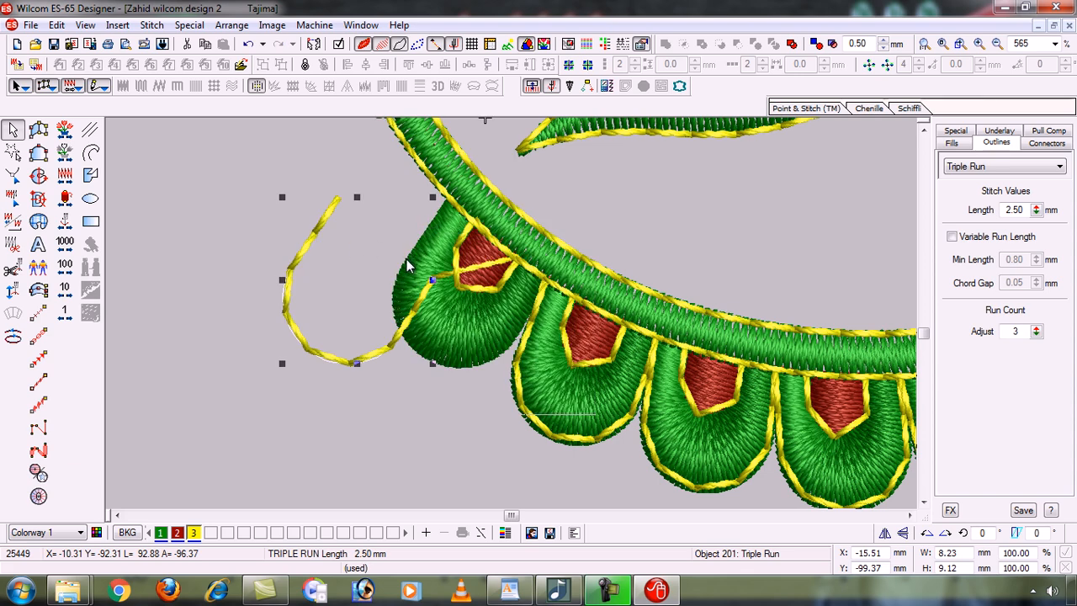
key("ctrl+z")
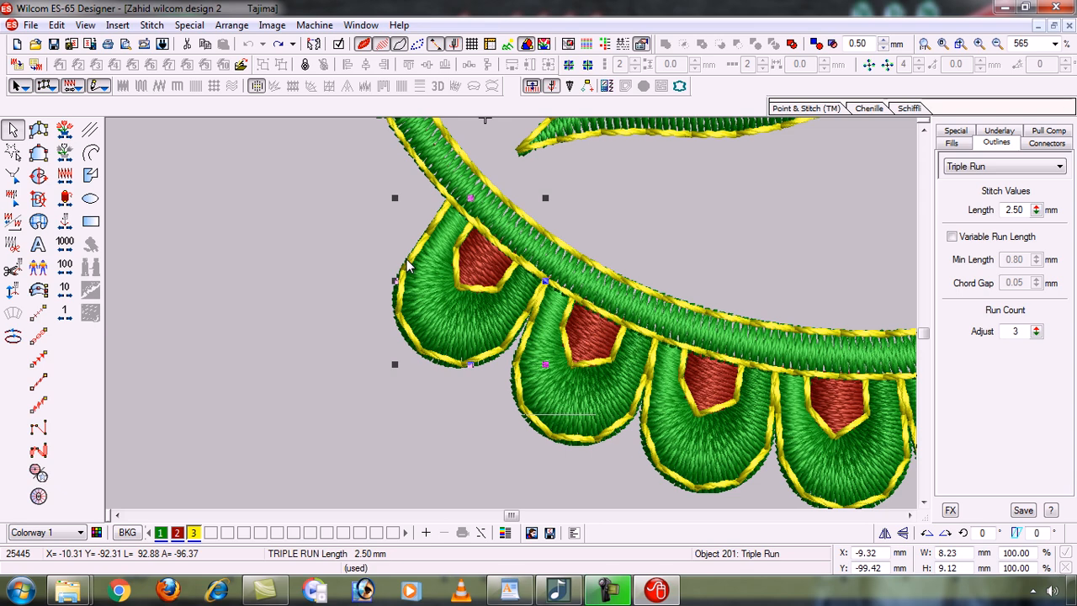
key("0")
key("b")
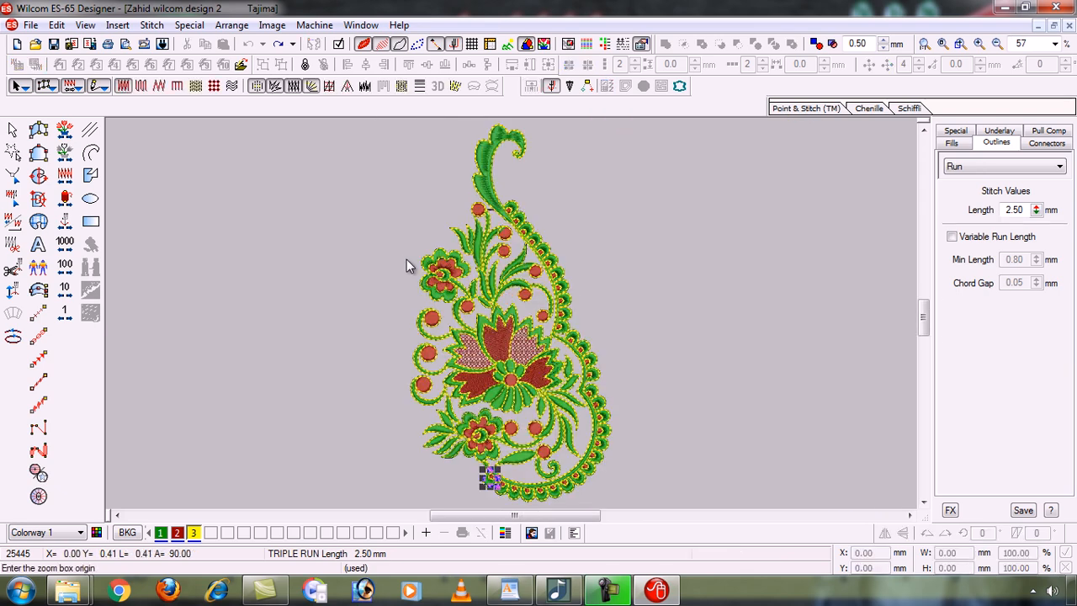
Drag the upper-left flower's triple-run outline pieces aside, then undo the moves with Ctrl+Z.
left_click_drag(487, 297, 488, 312)
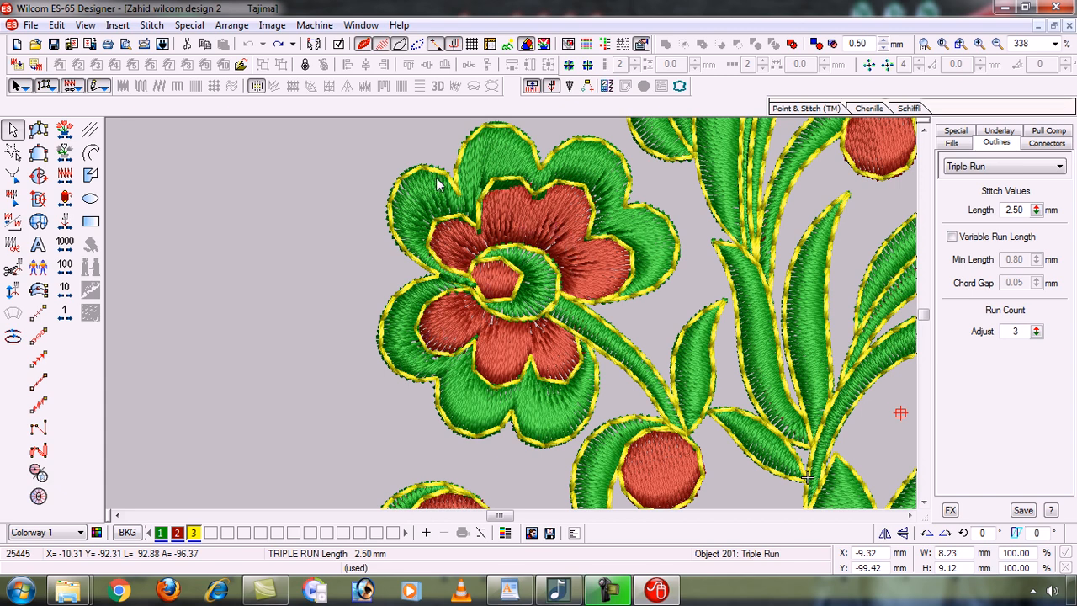
left_click(404, 292)
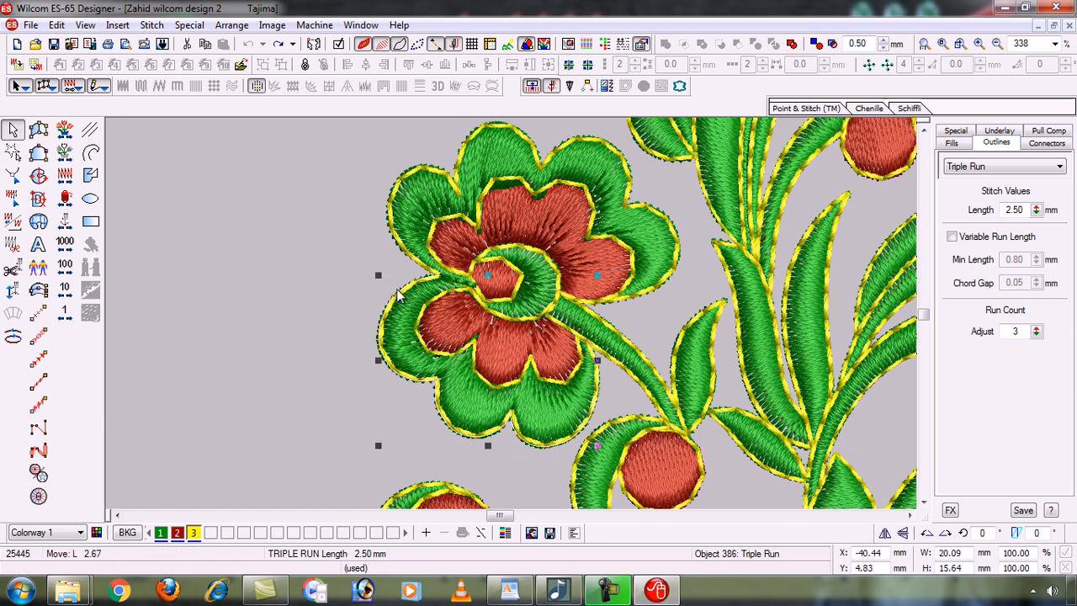
left_click_drag(404, 292, 168, 295)
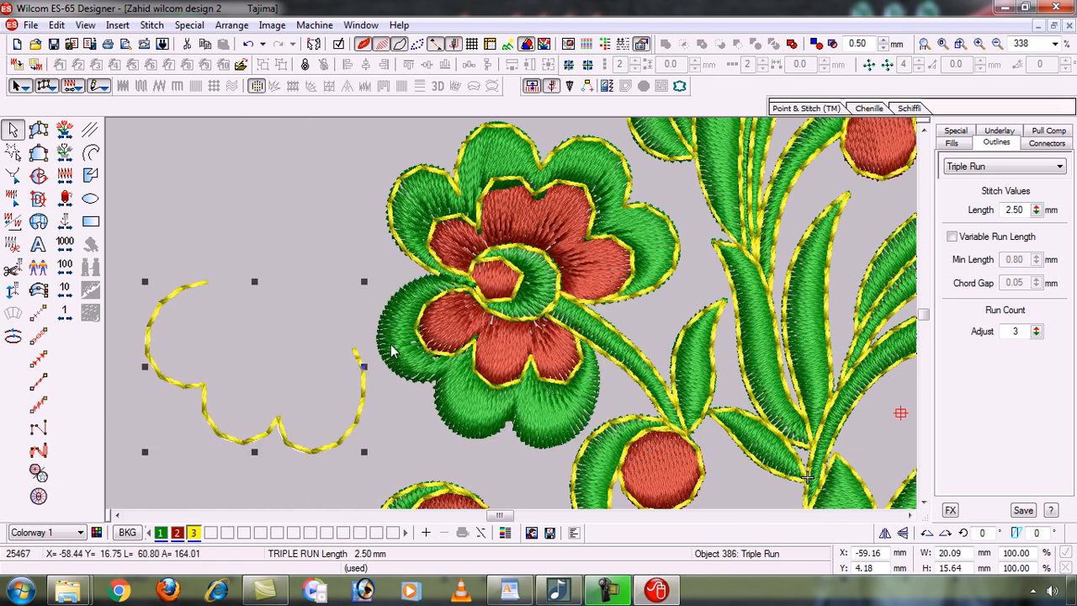
left_click(404, 242)
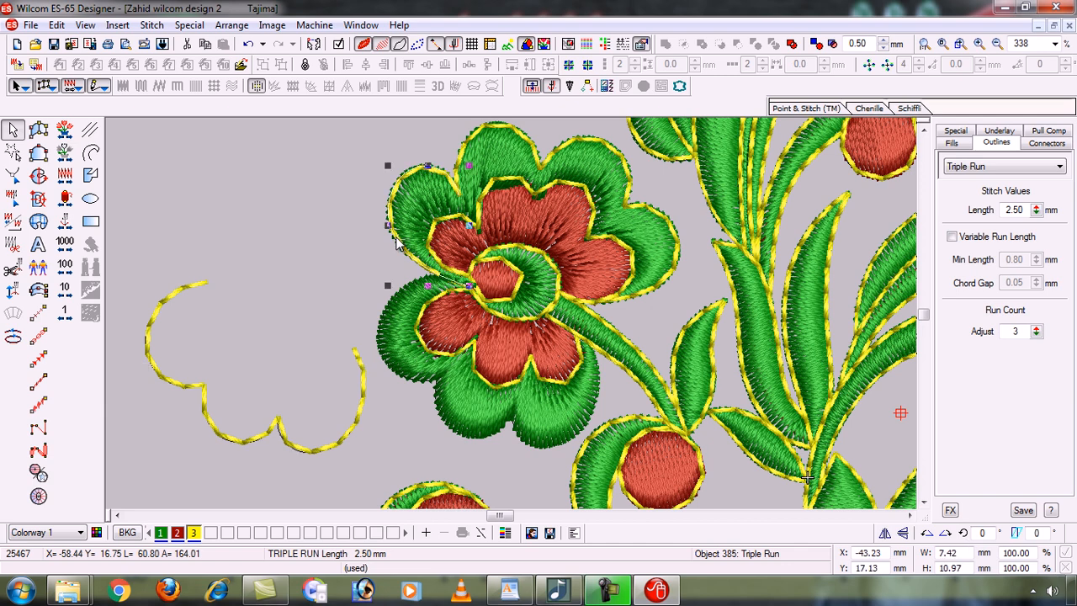
left_click_drag(404, 242, 239, 208)
left_click(532, 151)
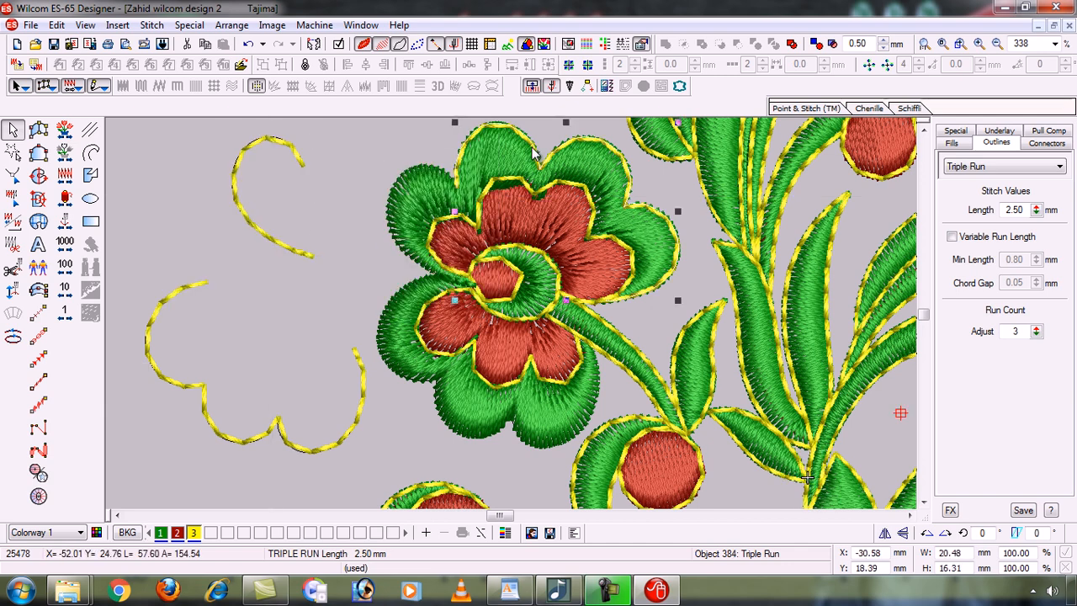
left_click_drag(532, 151, 229, 173)
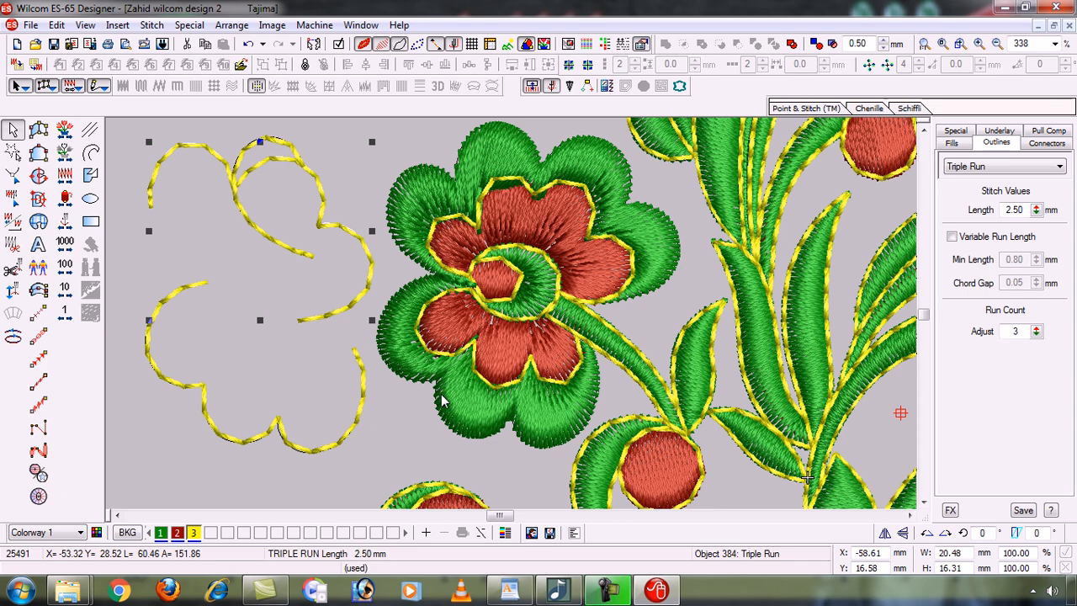
key("ctrl+z")
key("ctrl+z")
key("ctrl+z")
key("ctrl+z")
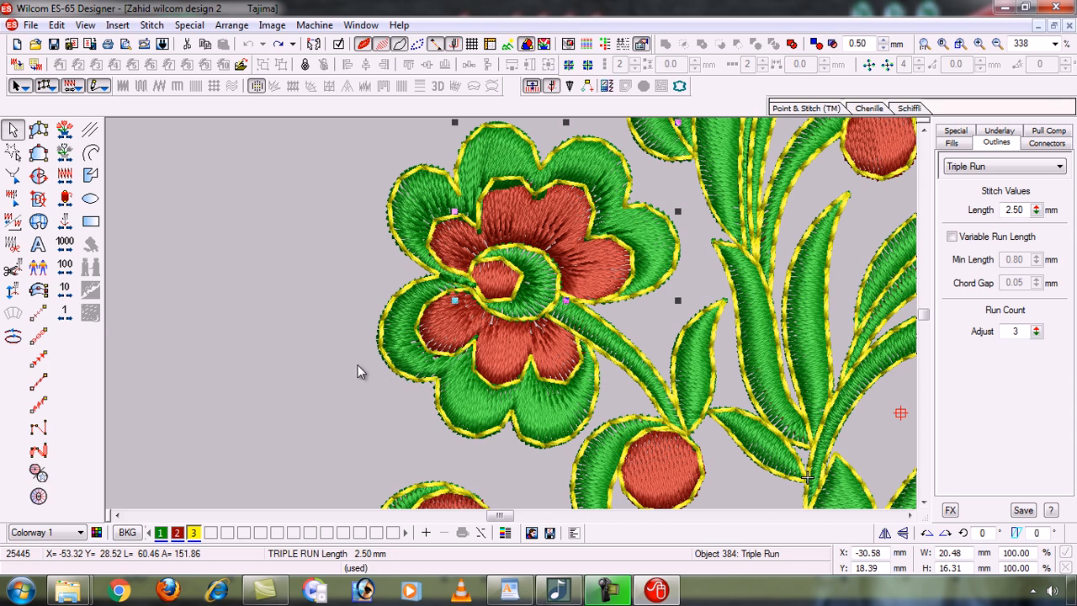
Zoom into the upper paisley, then close the paisley design without saving.
key("0")
key("b")
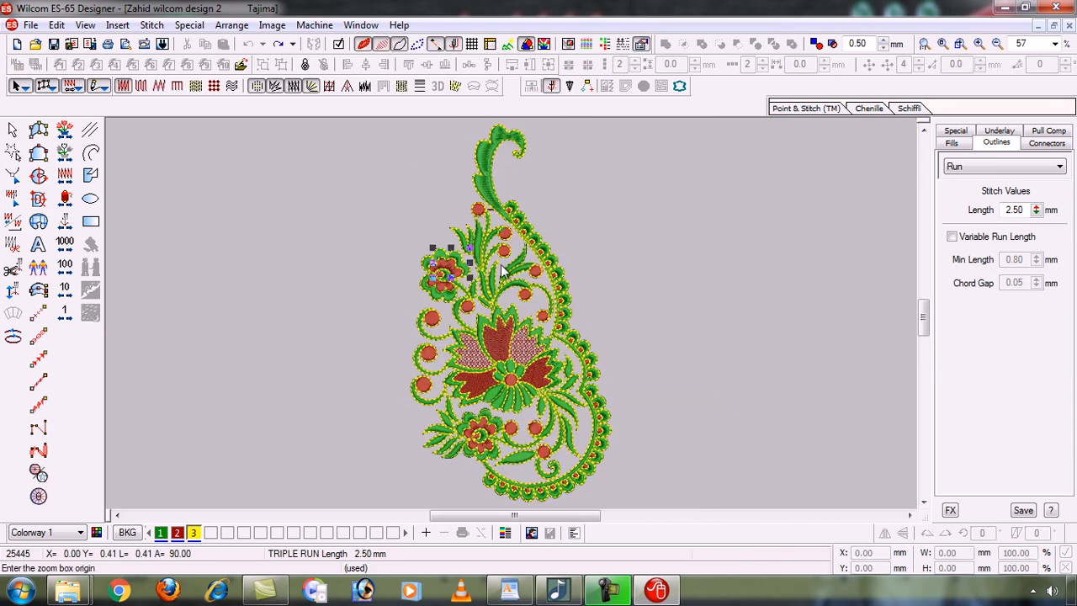
left_click_drag(432, 174, 580, 295)
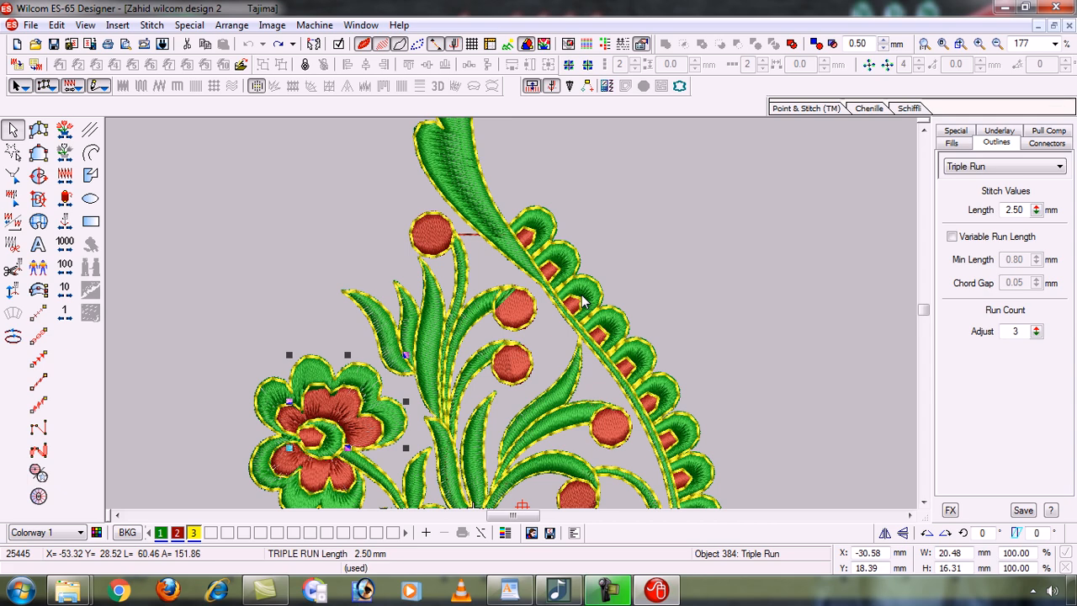
left_click(1057, 25)
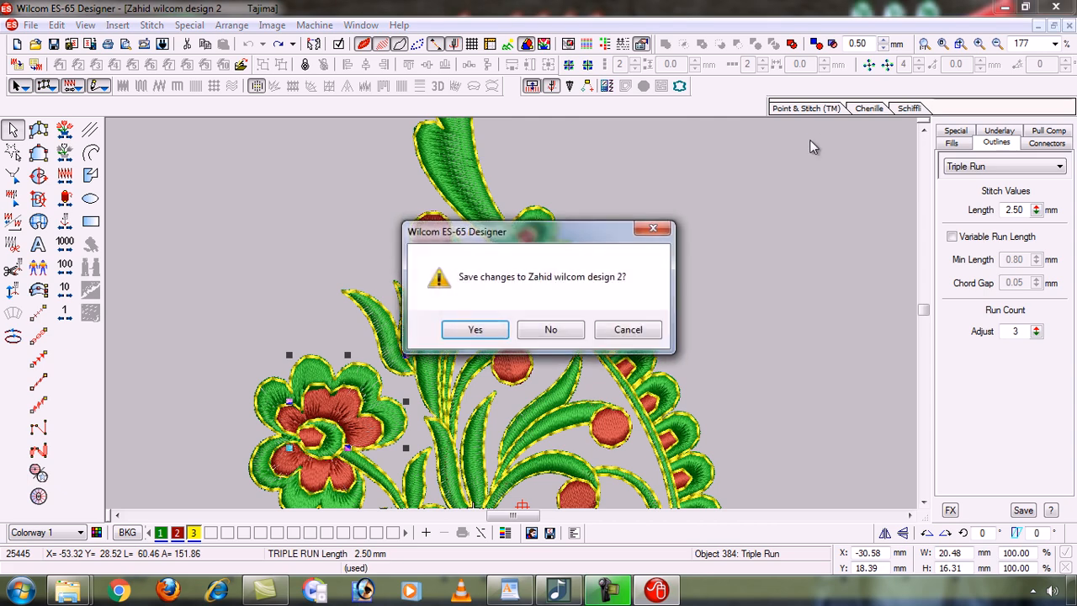
left_click(551, 329)
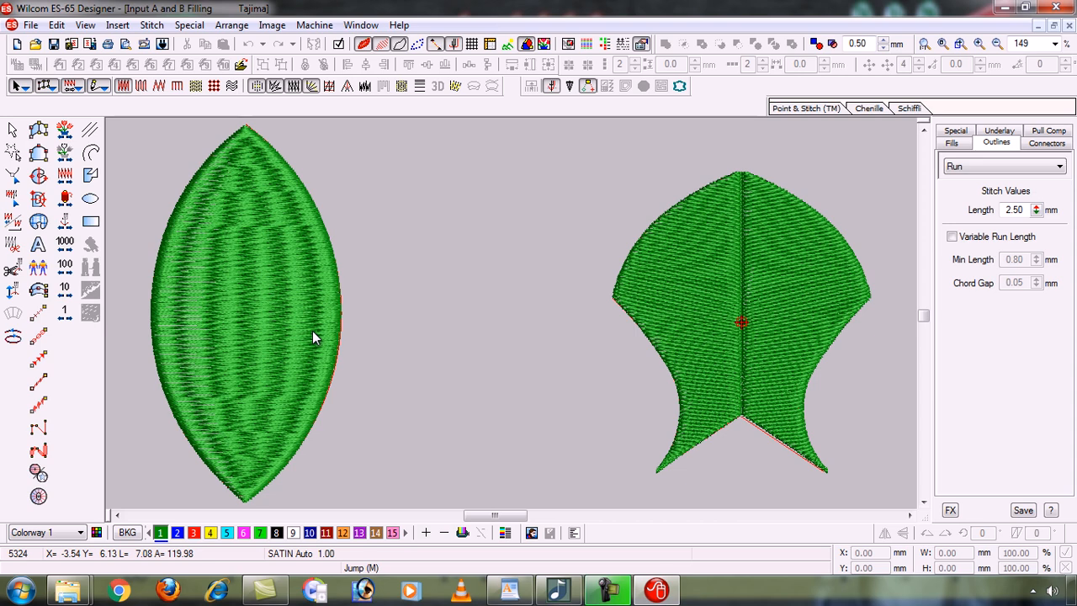
Minimize Input A and B Filling, maximize Design1, and pick the Run / Values tool.
left_click(1039, 26)
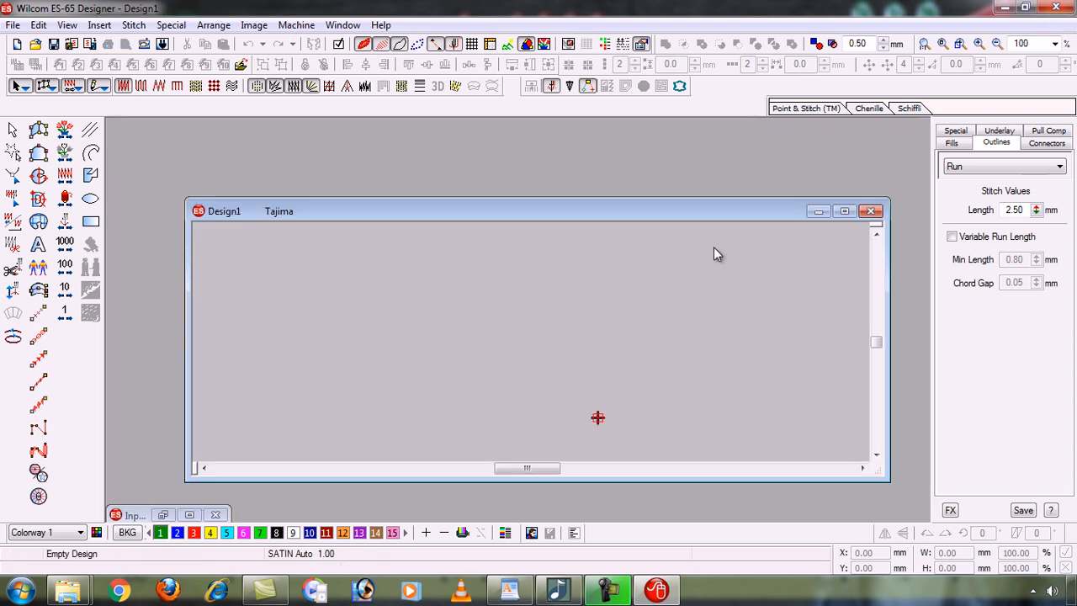
left_click(849, 211)
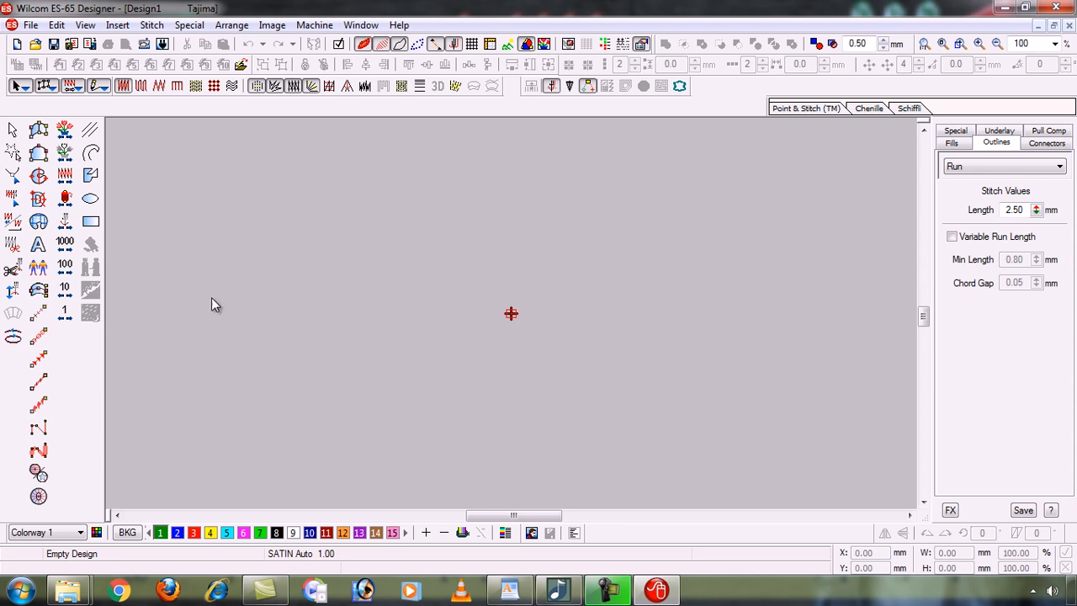
left_click(39, 314)
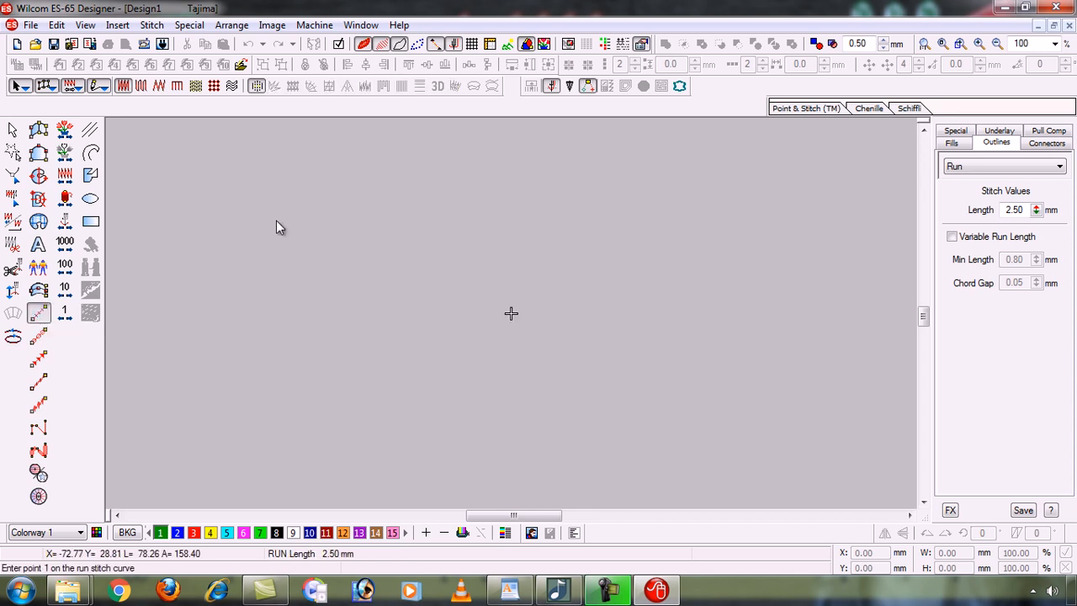
Draw a 79.67 mm horizontal run line at 2.50 mm stitch length and zoom in on it.
left_click(370, 193)
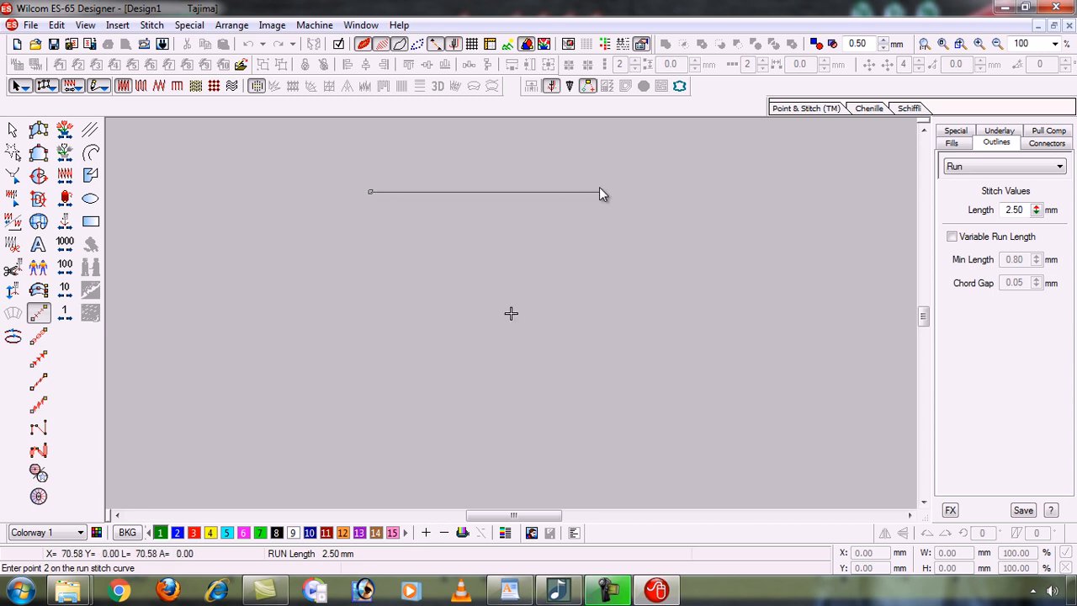
left_click(628, 191)
key("Return")
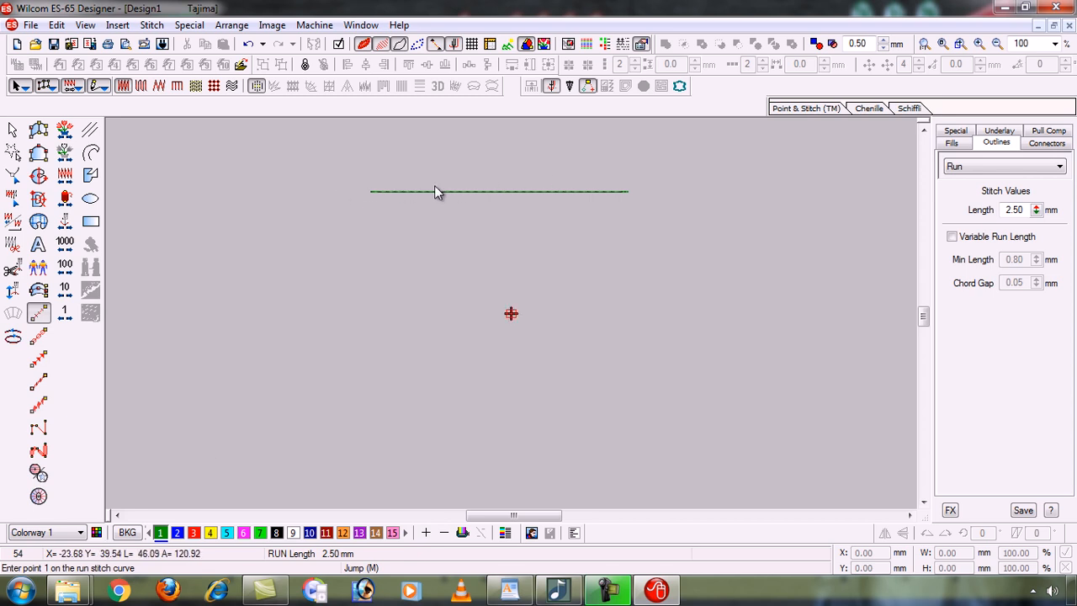
key("b")
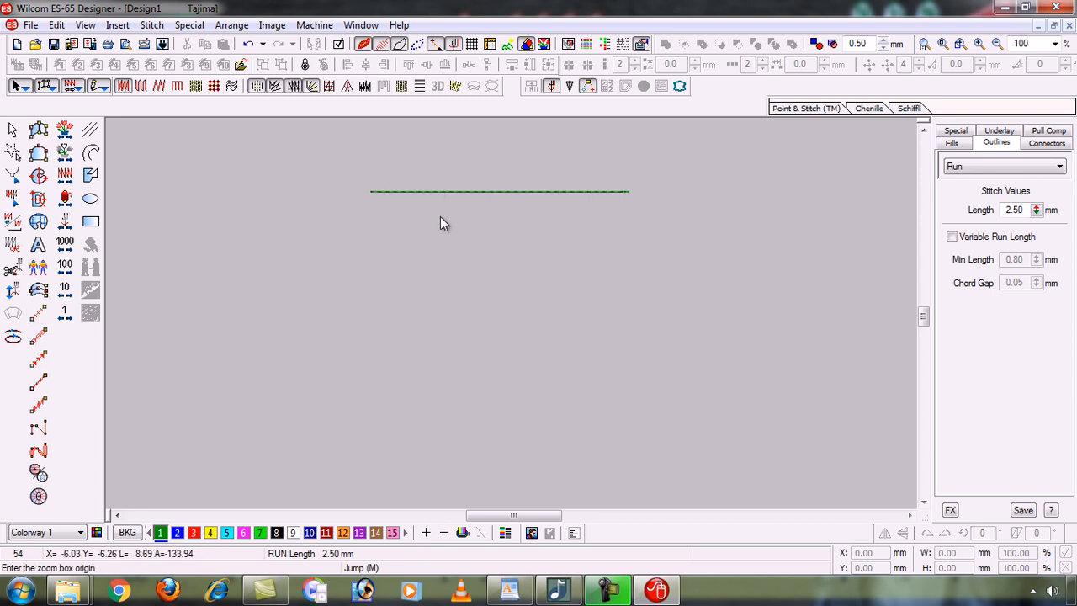
left_click_drag(335, 160, 651, 323)
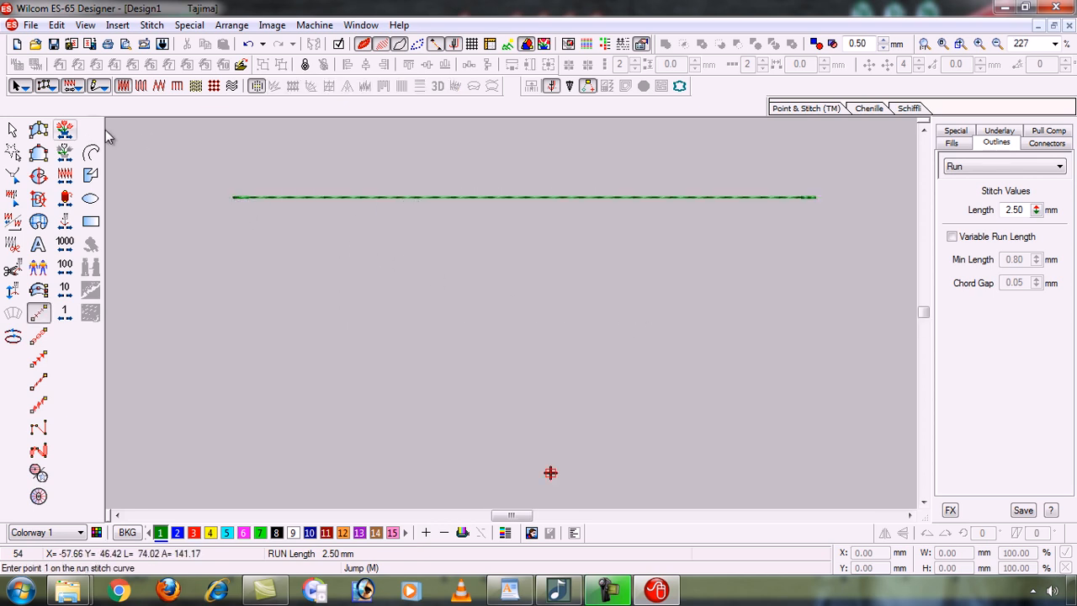
left_click(13, 129)
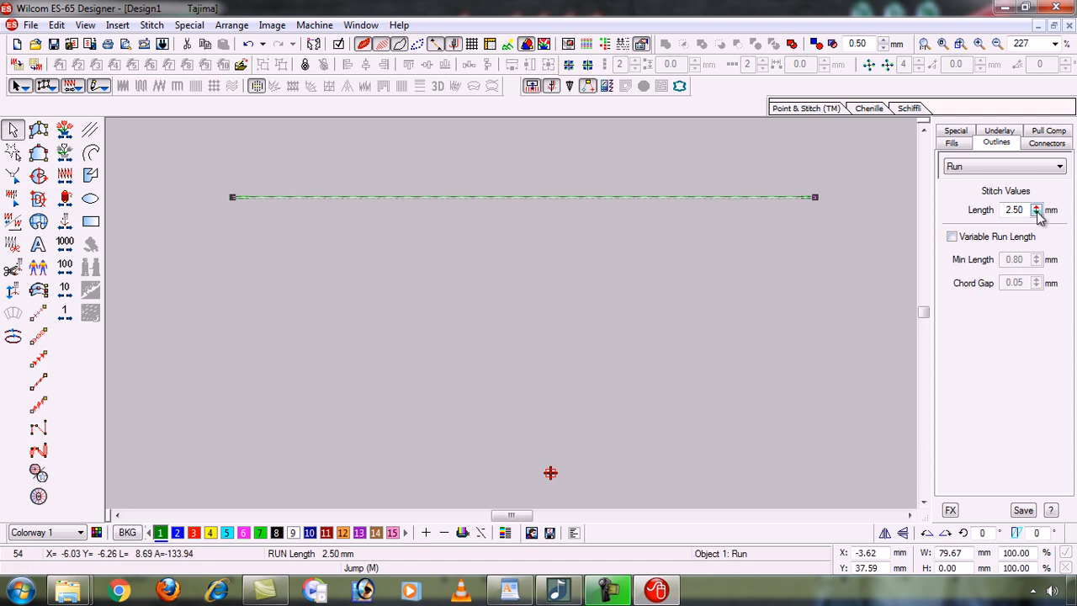
left_click(963, 145)
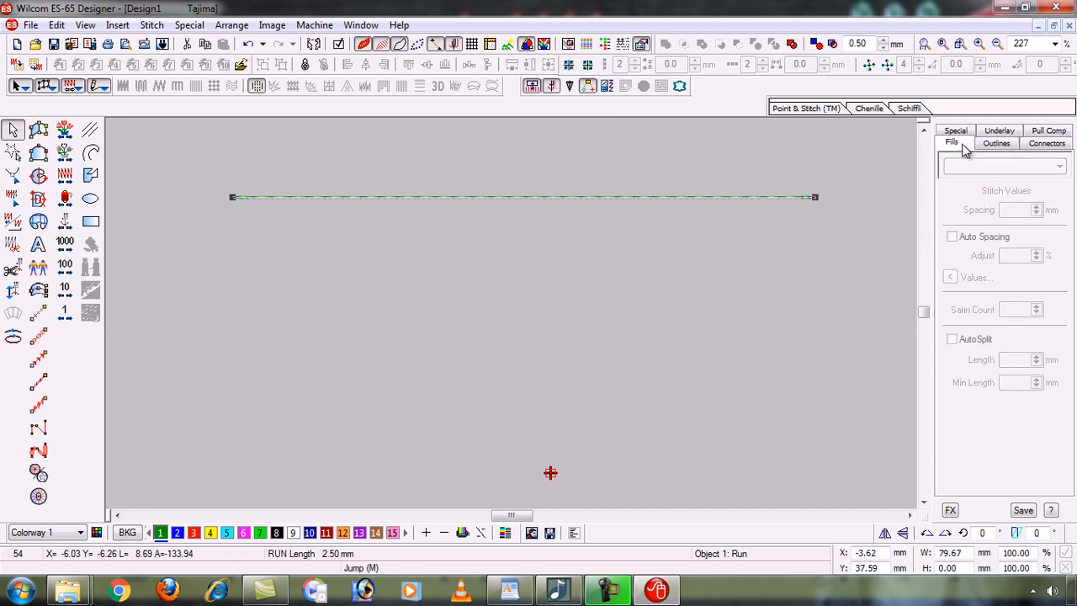
left_click(1047, 143)
left_click(1048, 130)
left_click(996, 130)
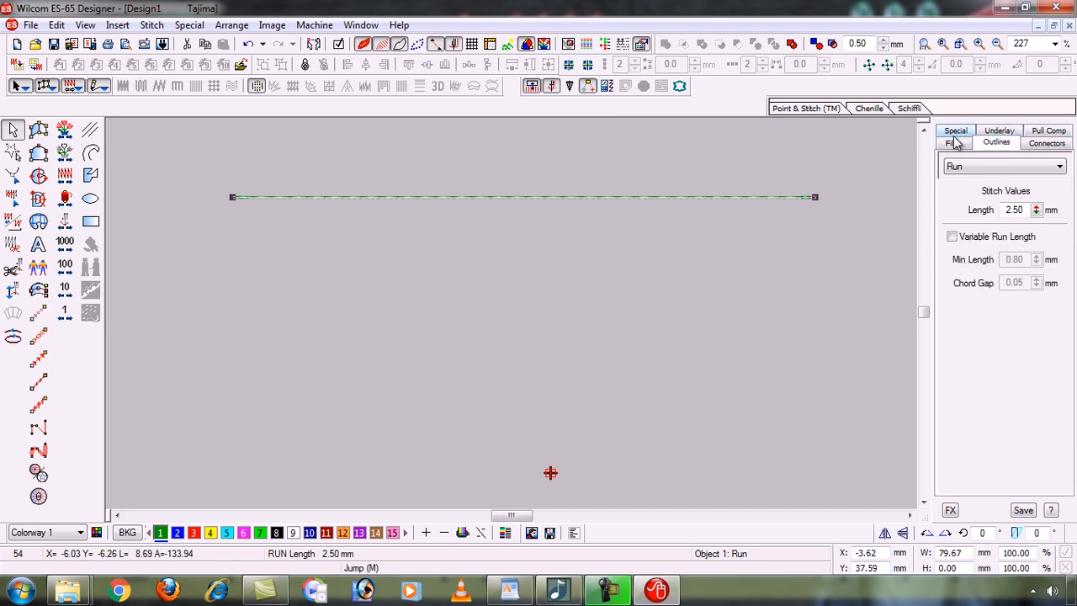
left_click(953, 143)
left_click(957, 132)
left_click(999, 144)
left_click(1049, 143)
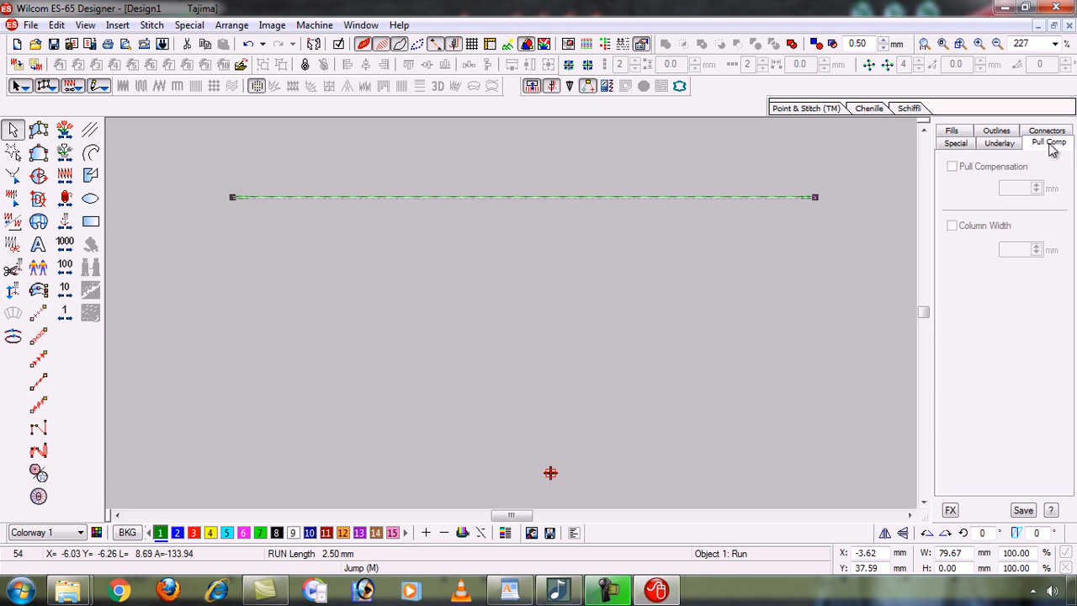
left_click(963, 133)
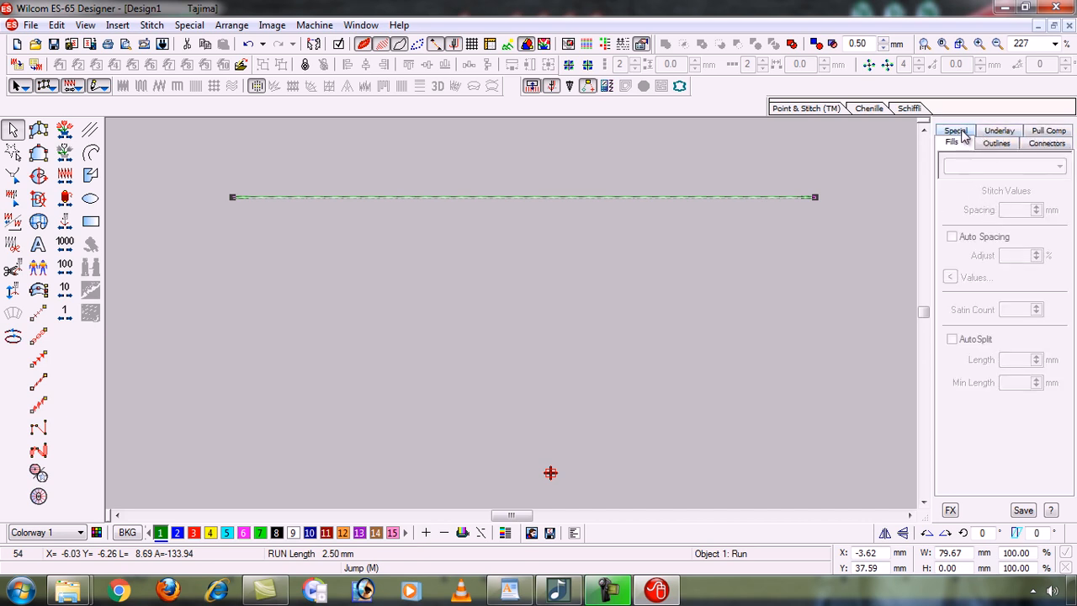
left_click(998, 143)
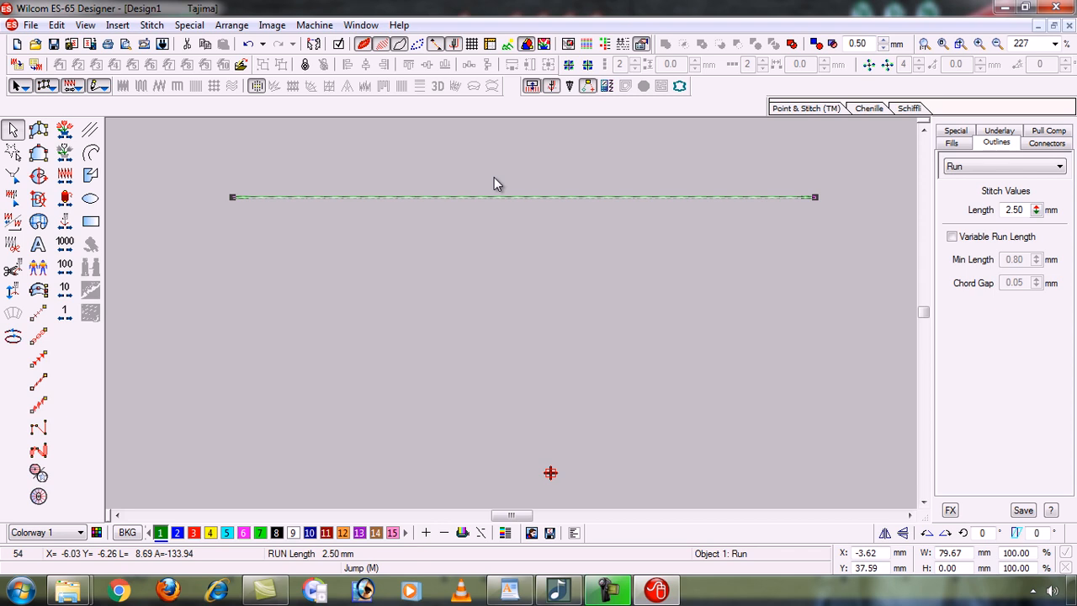
left_click(477, 239)
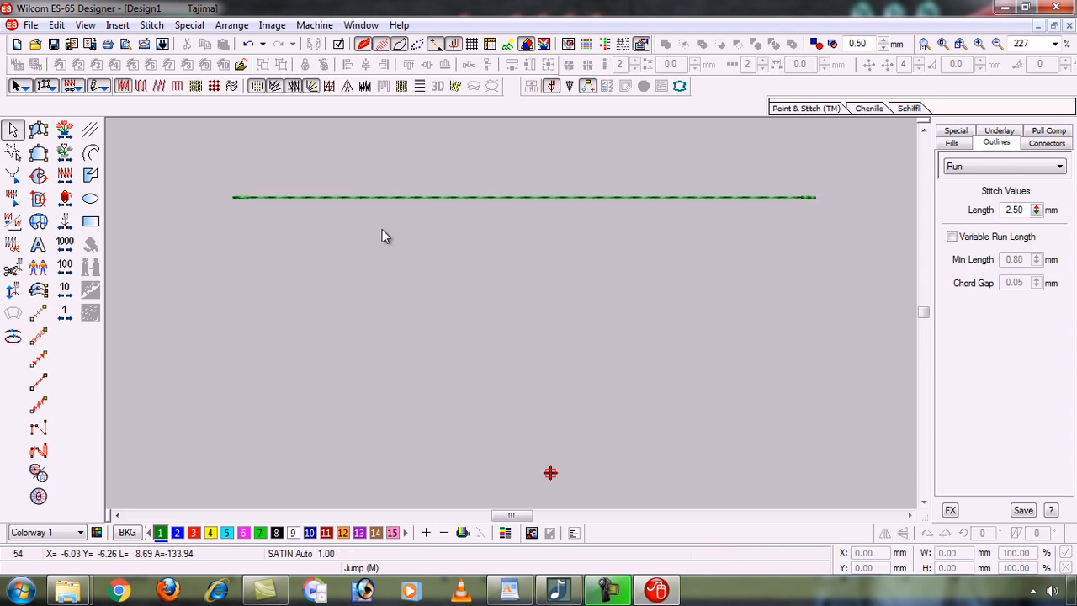
left_click(443, 198)
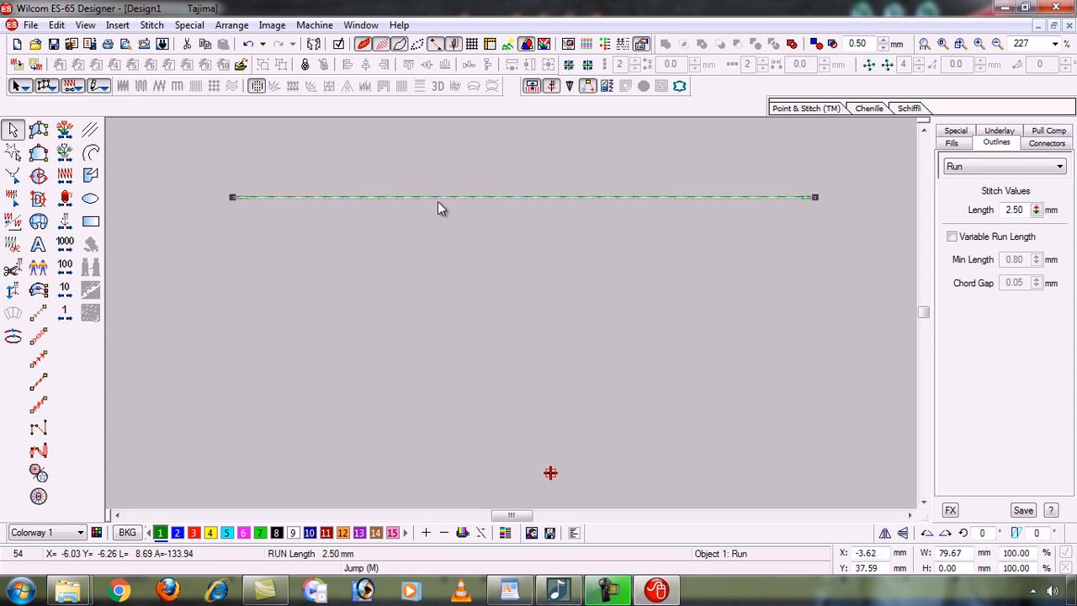
left_click(438, 283)
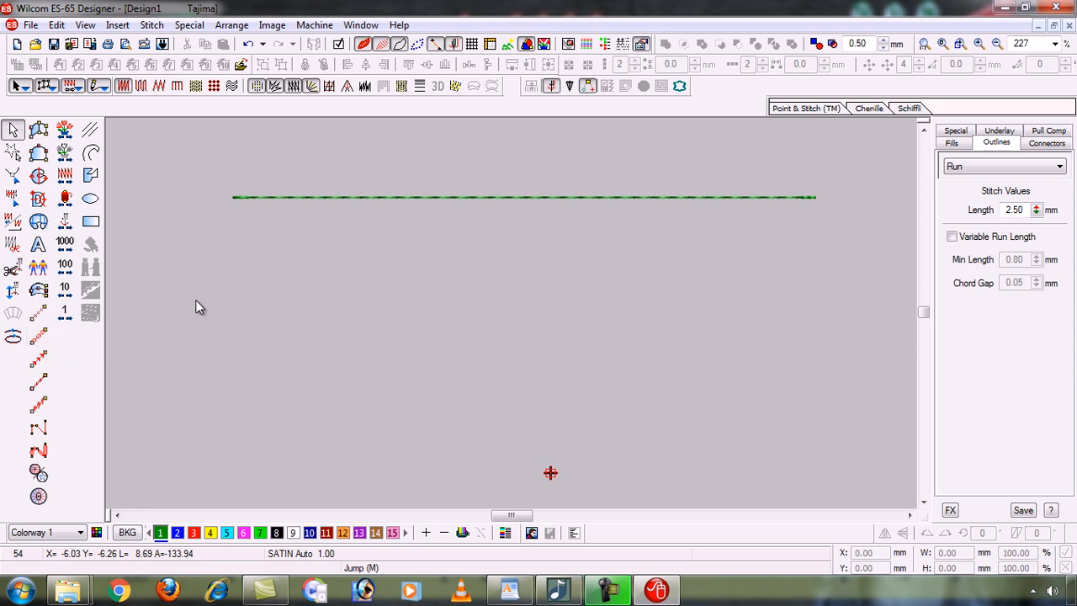
left_click(370, 197)
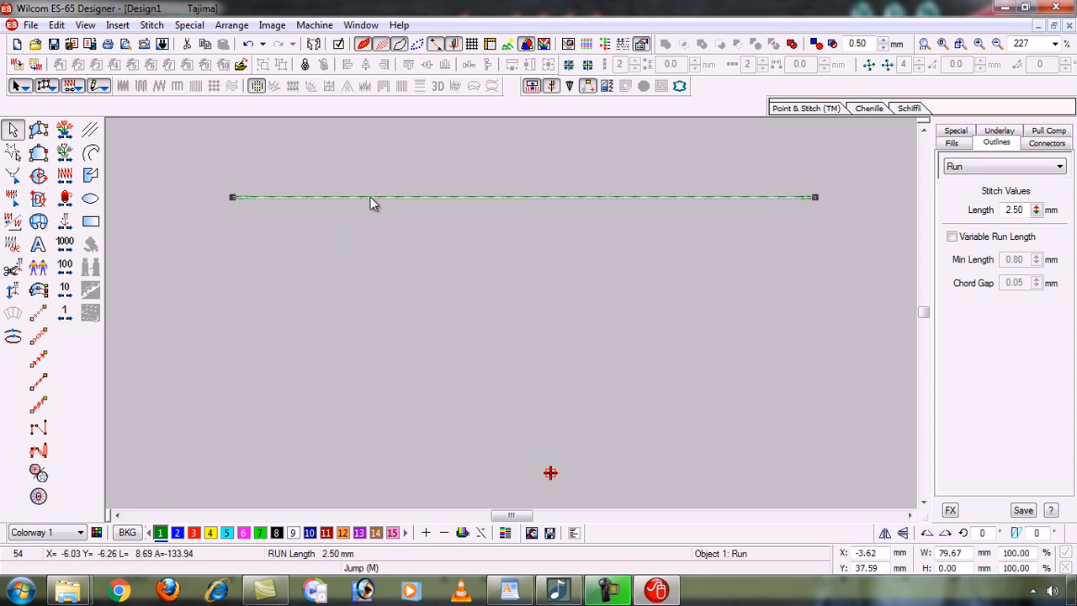
Backtrack the run line into a doubled 87-stitch line, then deselect it.
left_click(14, 338)
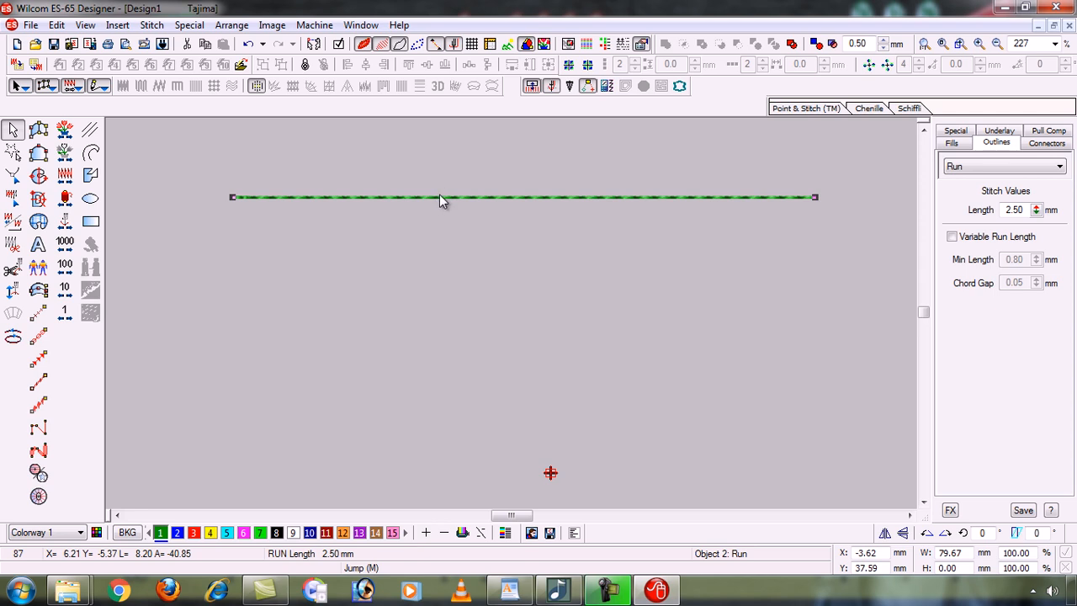
key("Escape")
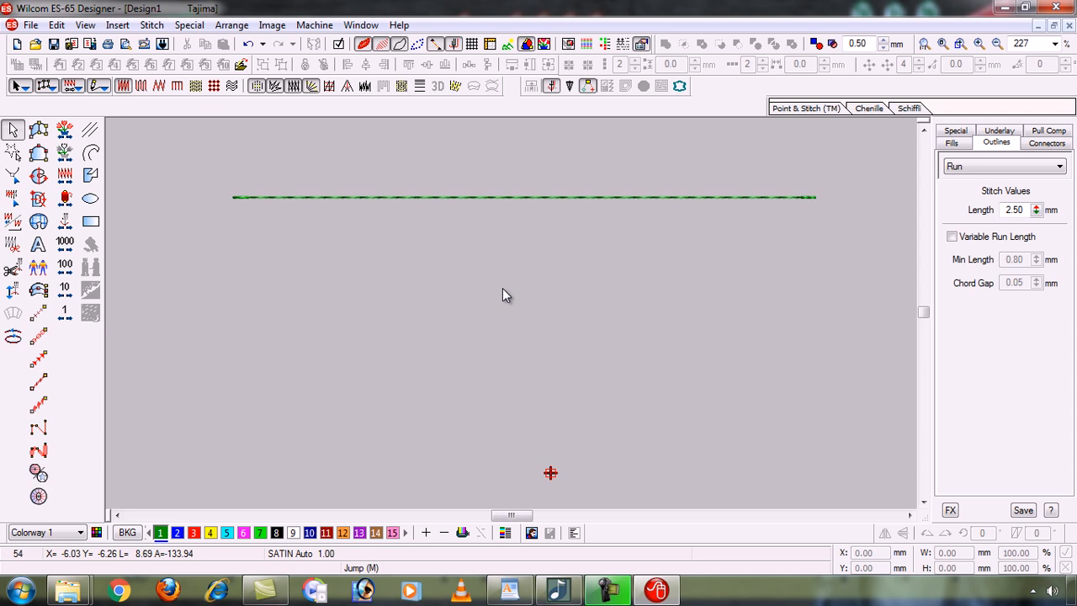
Draw a second horizontal Triple Run line below the first at 2.50 mm, run count 3.
left_click(42, 337)
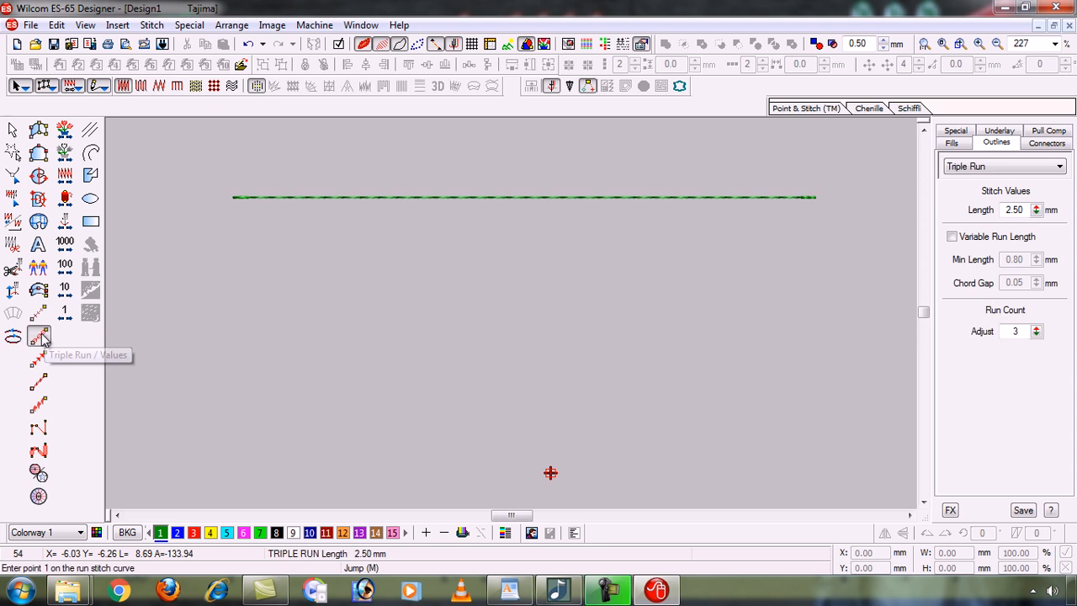
left_click(233, 255)
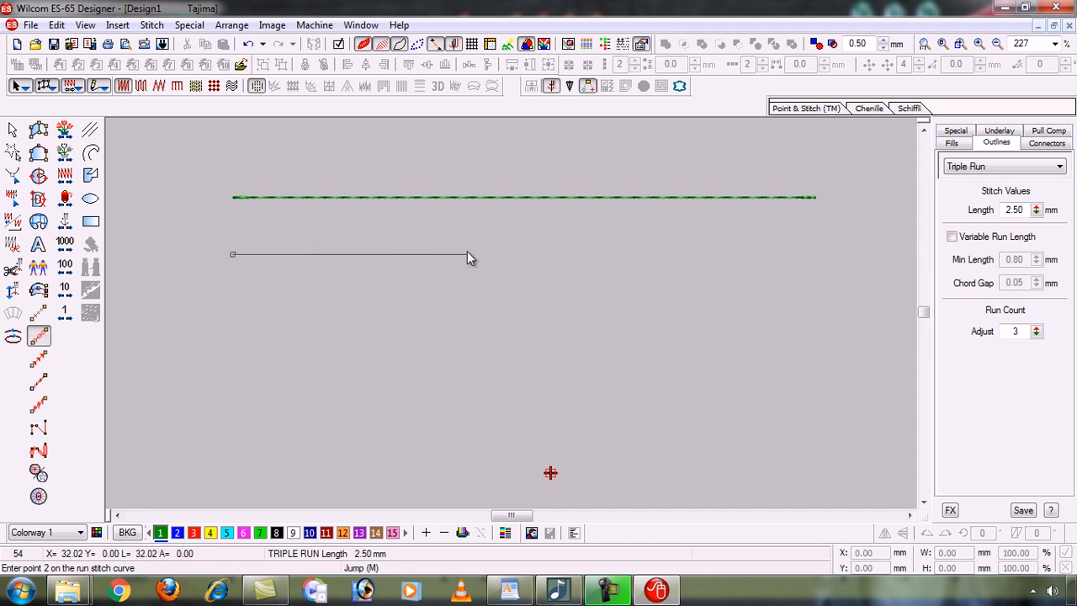
left_click(810, 236)
key("Return")
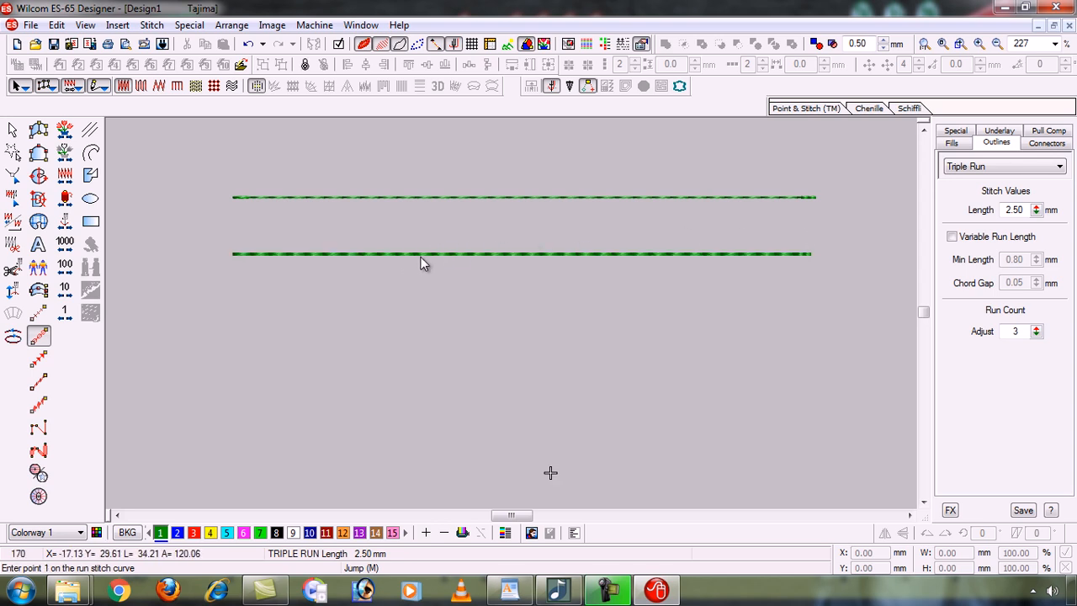
key("b")
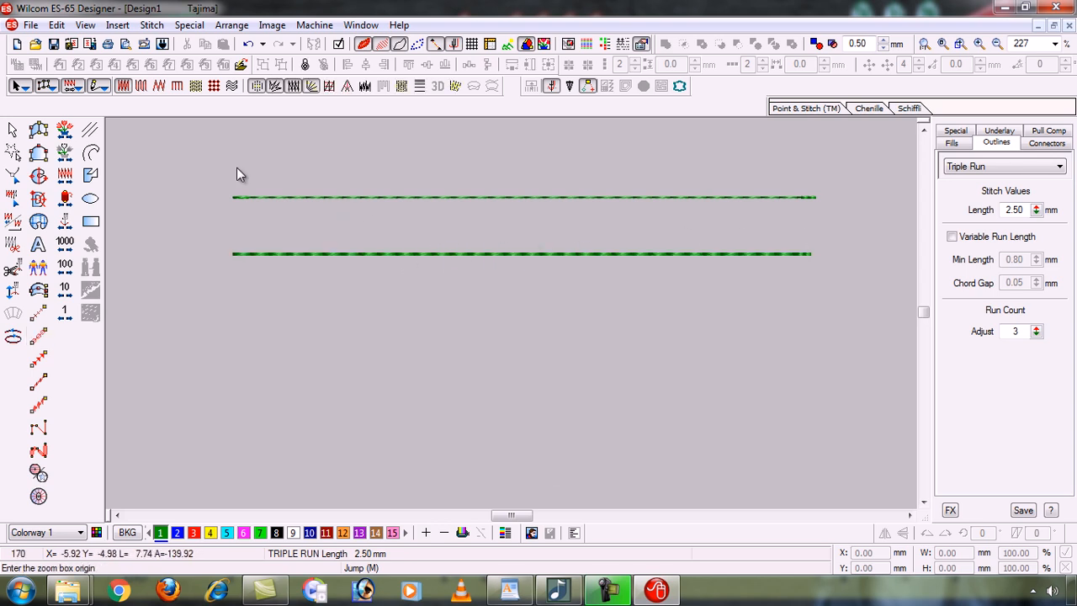
left_click_drag(612, 299, 612, 300)
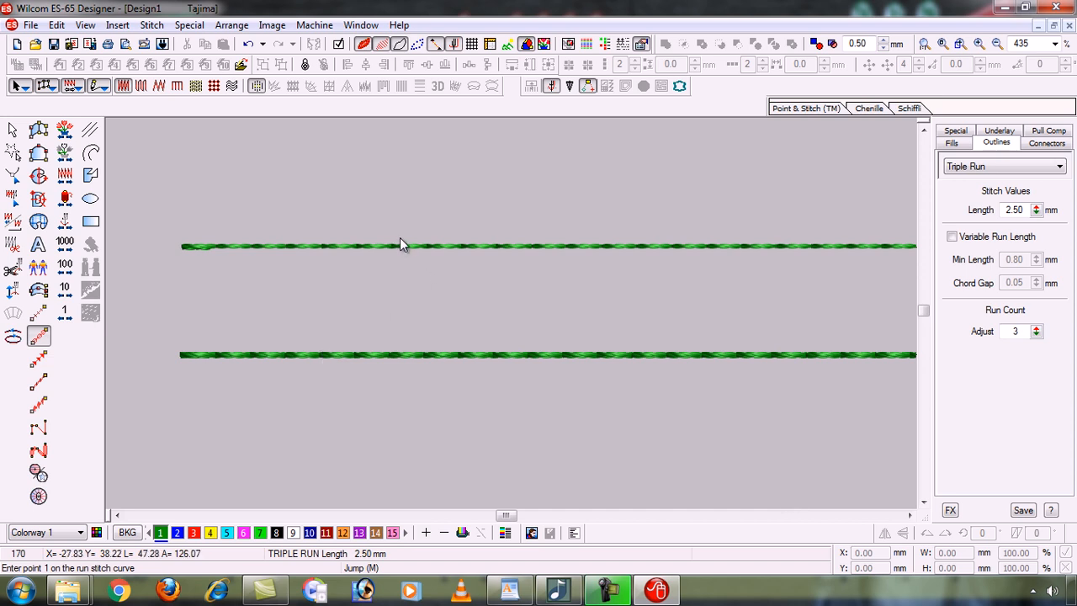
scroll(429, 246, "down", 1)
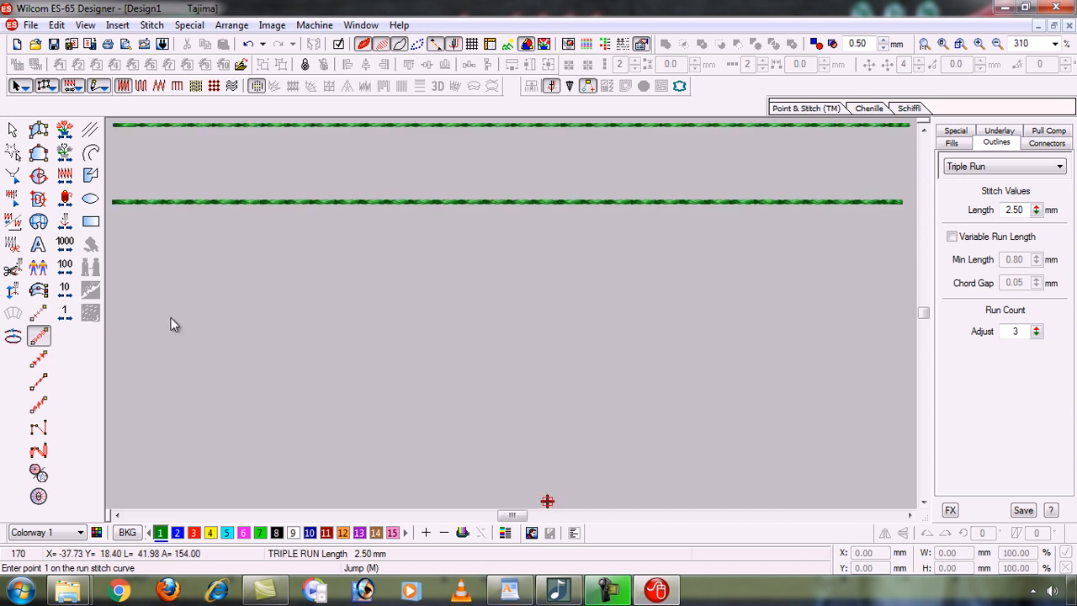
Draw a third horizontal Backstitch line at 2.50 mm with 3 strokes, then select it.
left_click(39, 383)
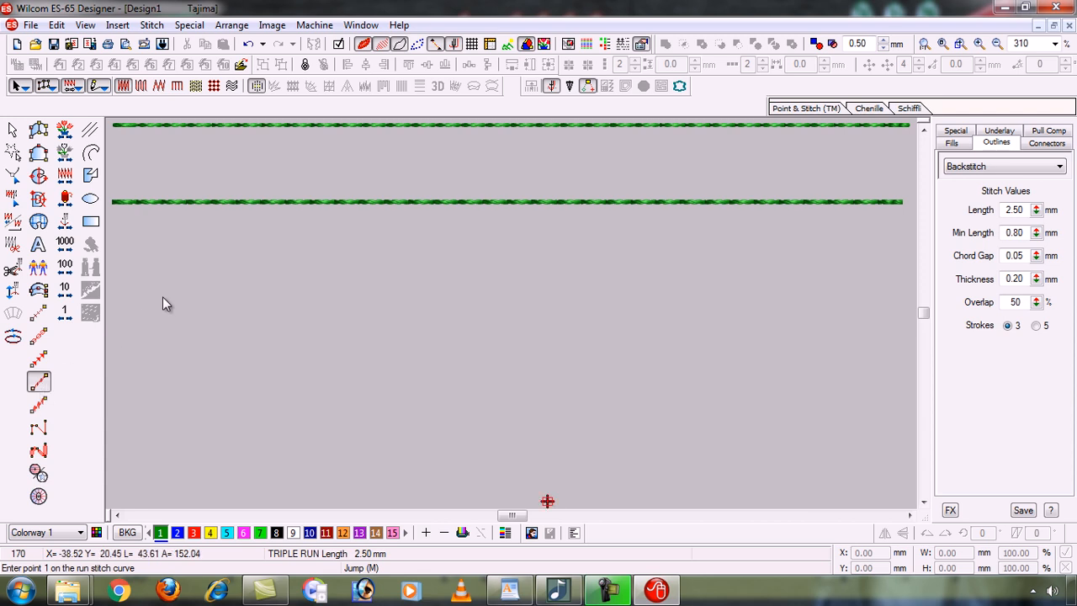
left_click(115, 283)
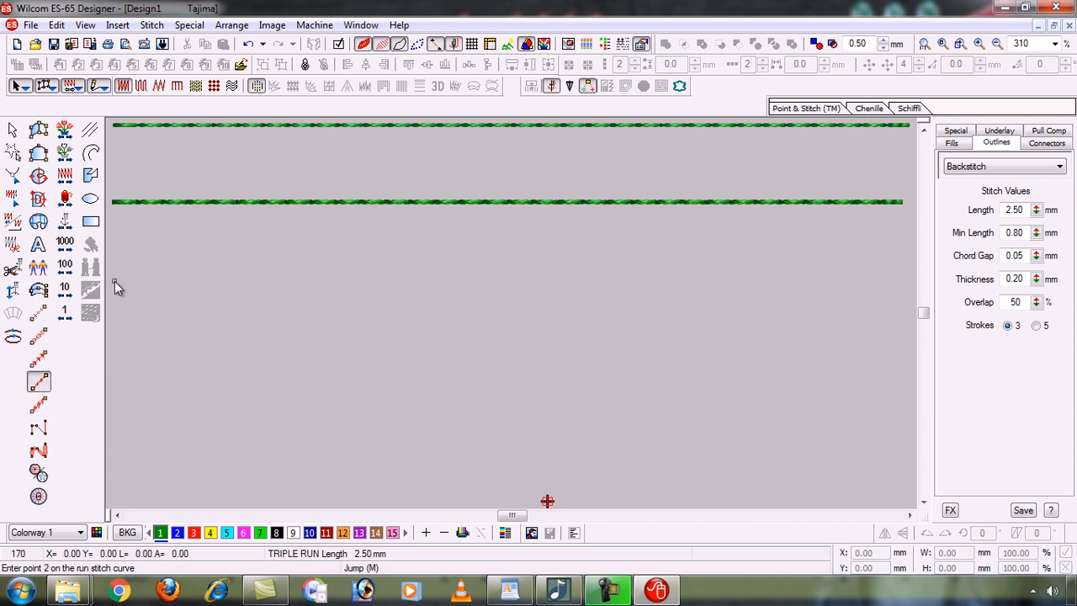
left_click(707, 282)
key("Return")
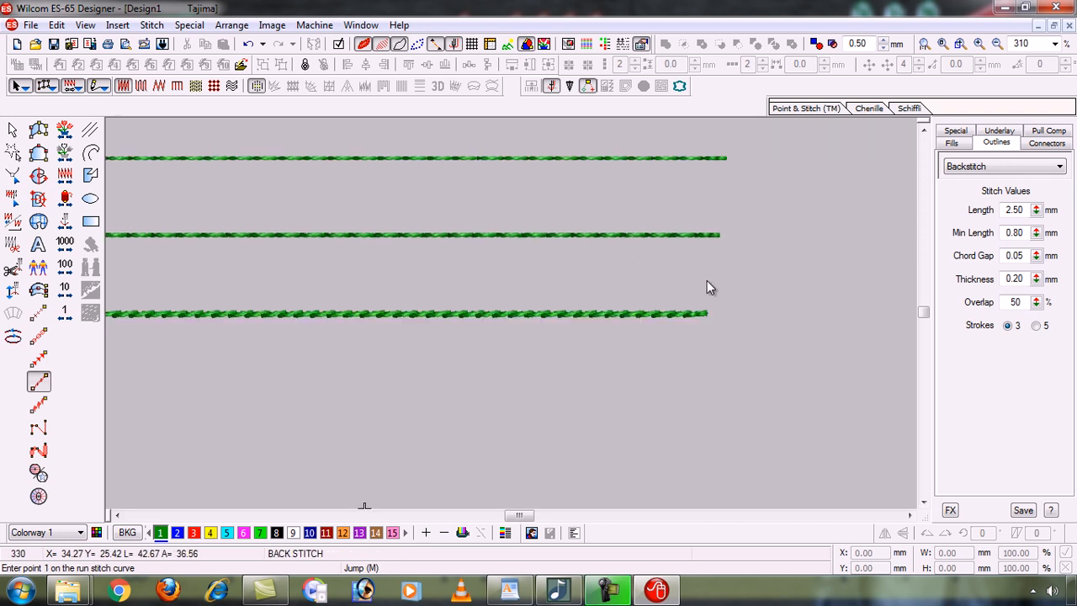
key("v")
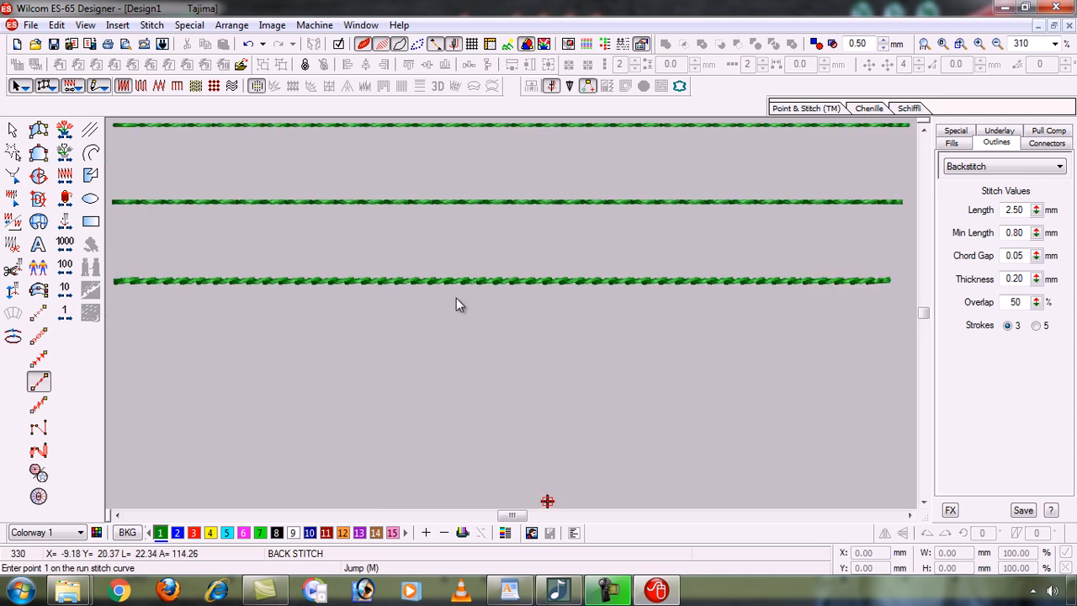
key("shift+z")
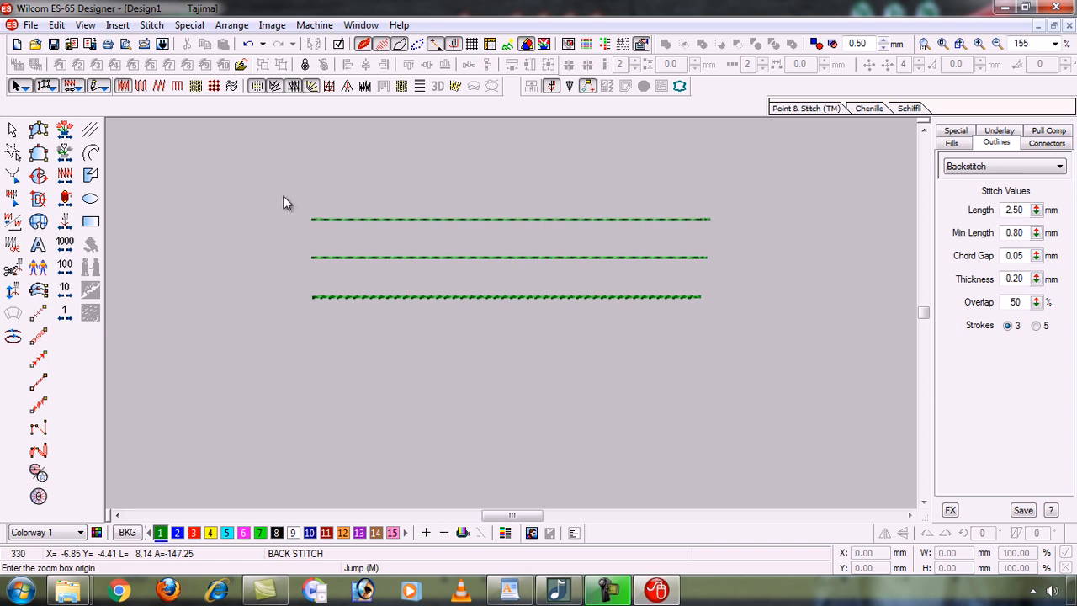
left_click_drag(460, 338, 551, 335)
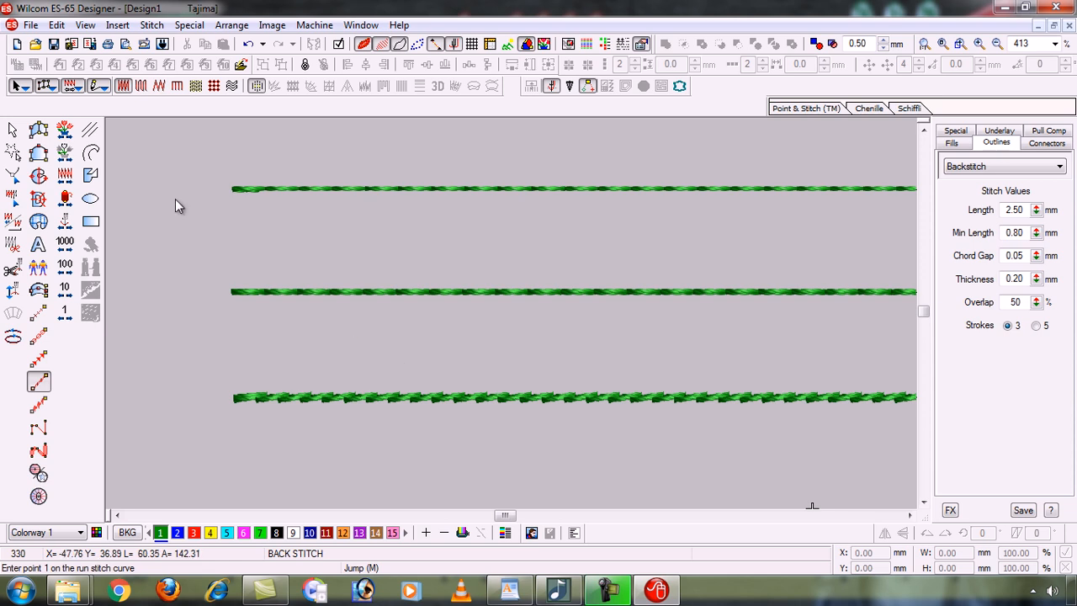
left_click(14, 129)
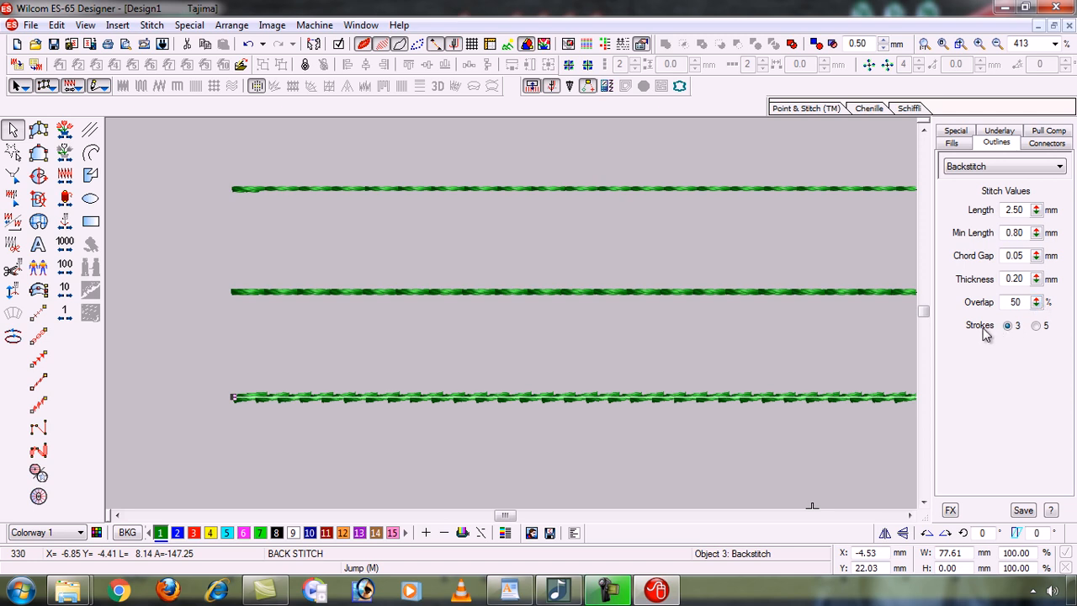
left_click(1037, 327)
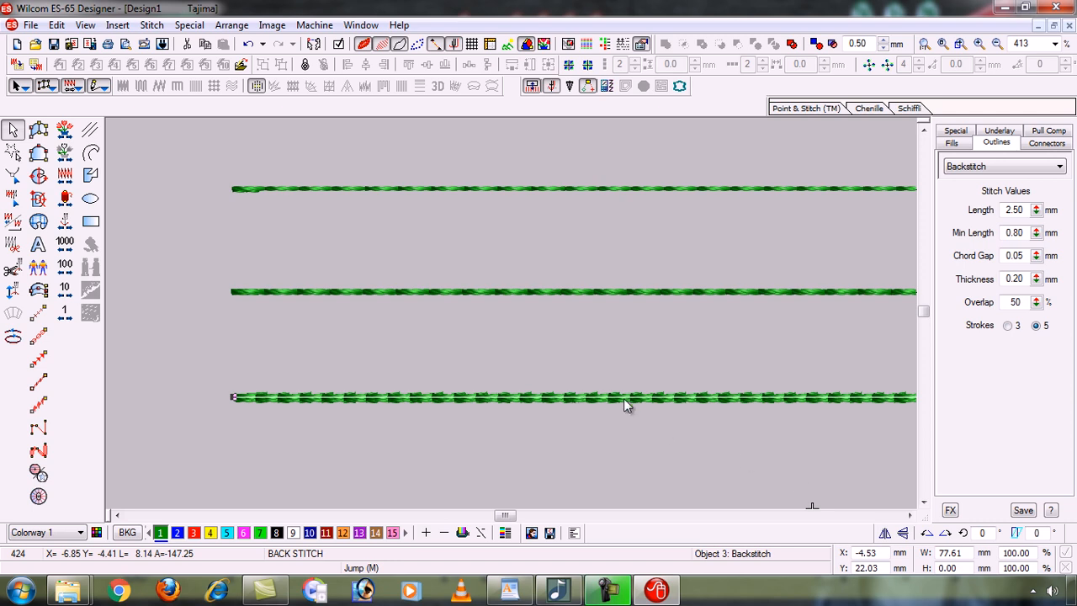
key("b")
left_click_drag(229, 183, 500, 450)
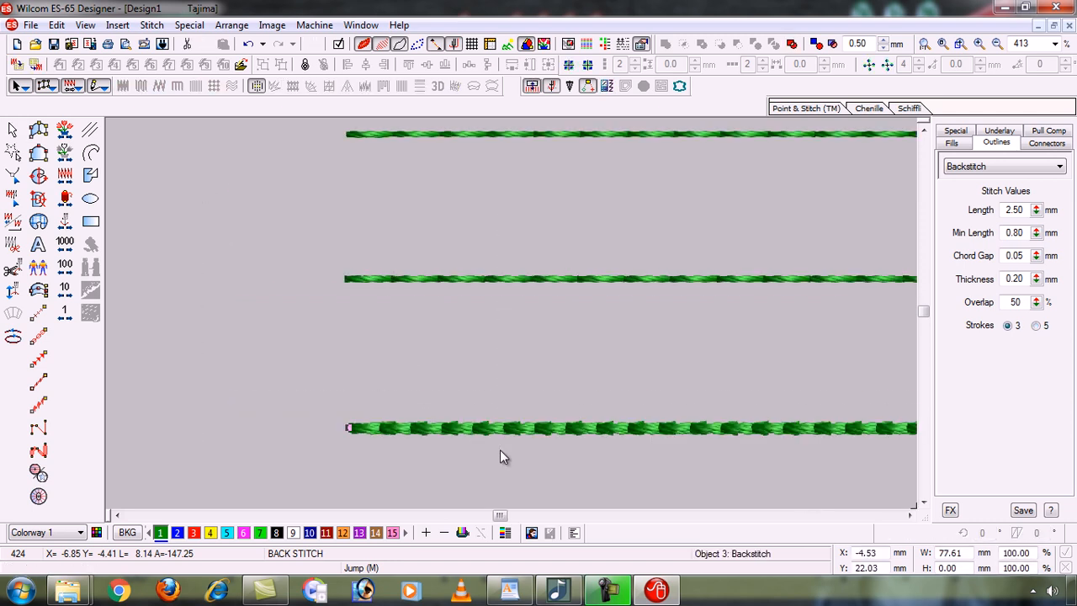
left_click(1009, 326)
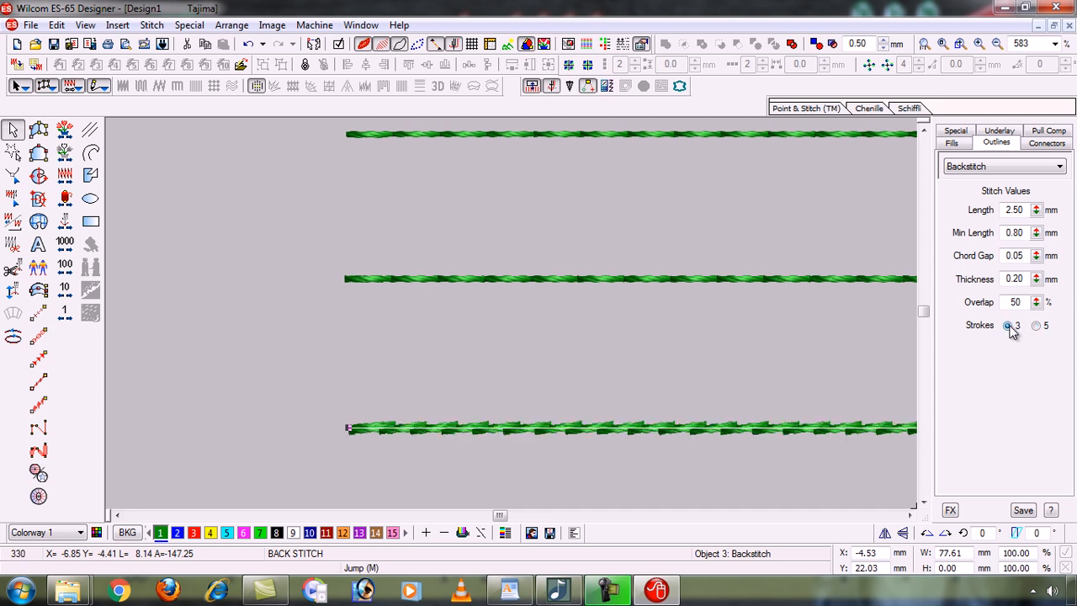
left_click(1040, 326)
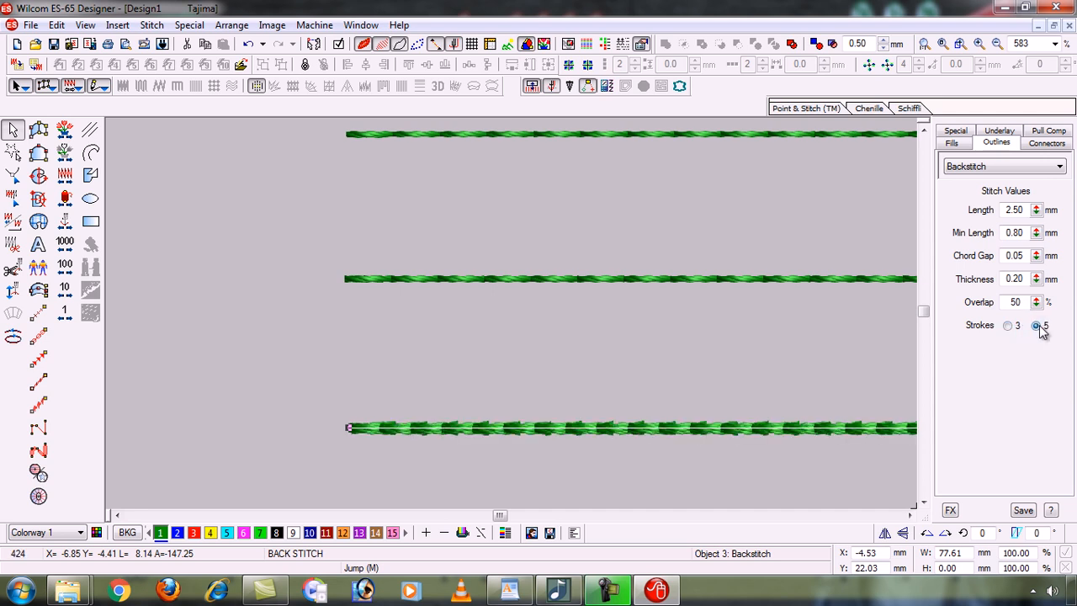
left_click(756, 460)
left_click(761, 431)
left_click(1009, 327)
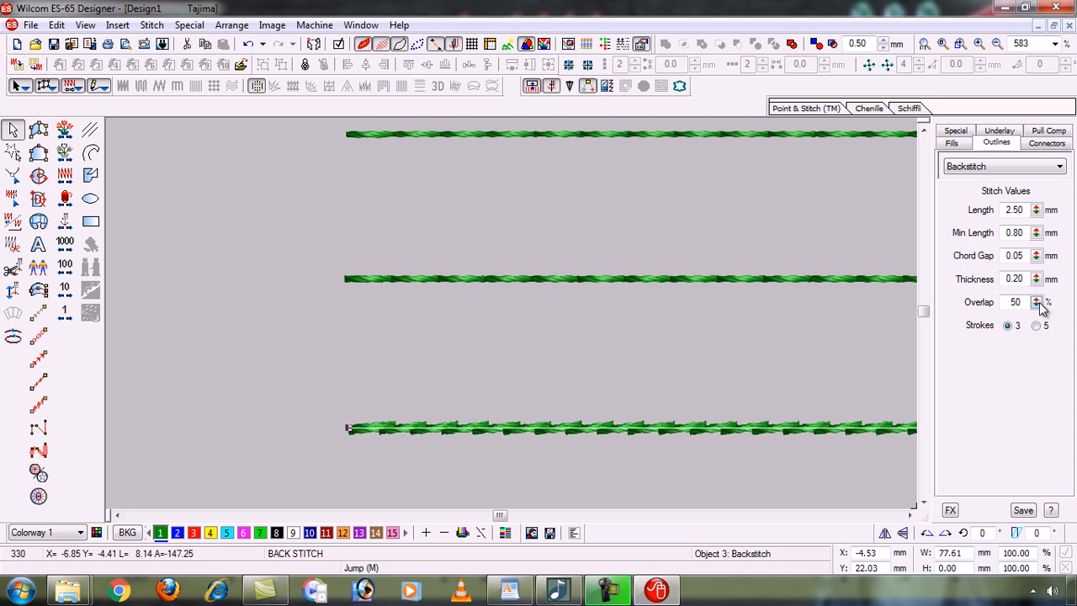
left_click_drag(1034, 306, 901, 339)
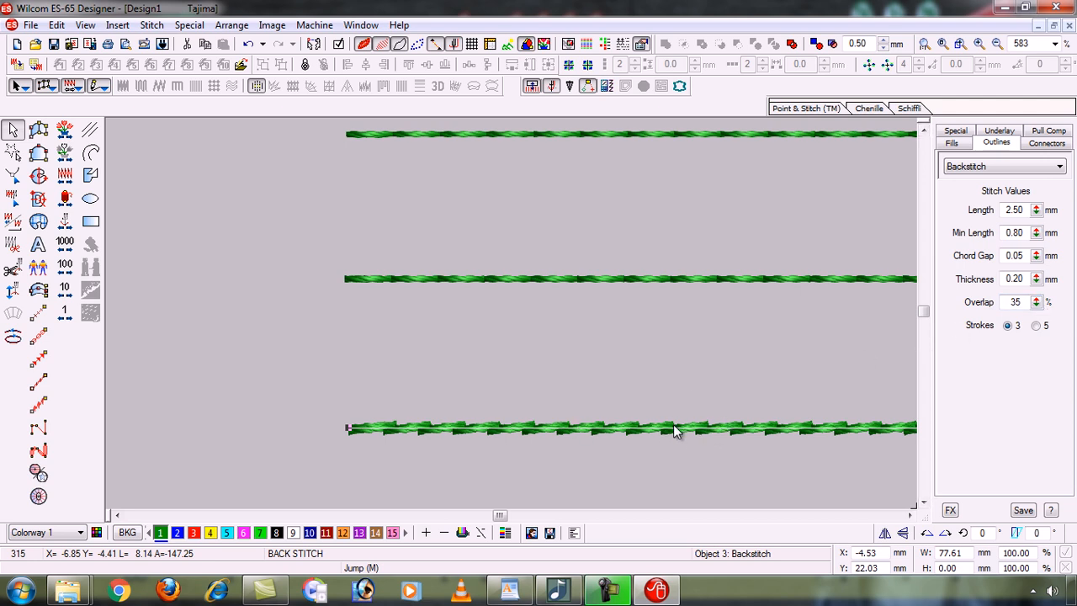
left_click_drag(1038, 303, 902, 309)
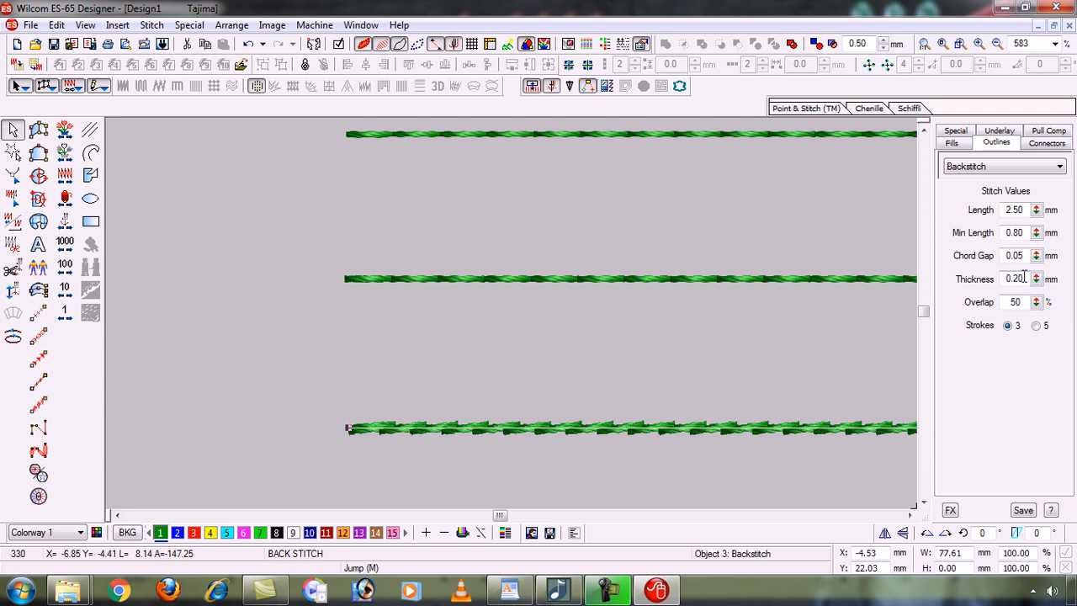
left_click_drag(1039, 280, 907, 244)
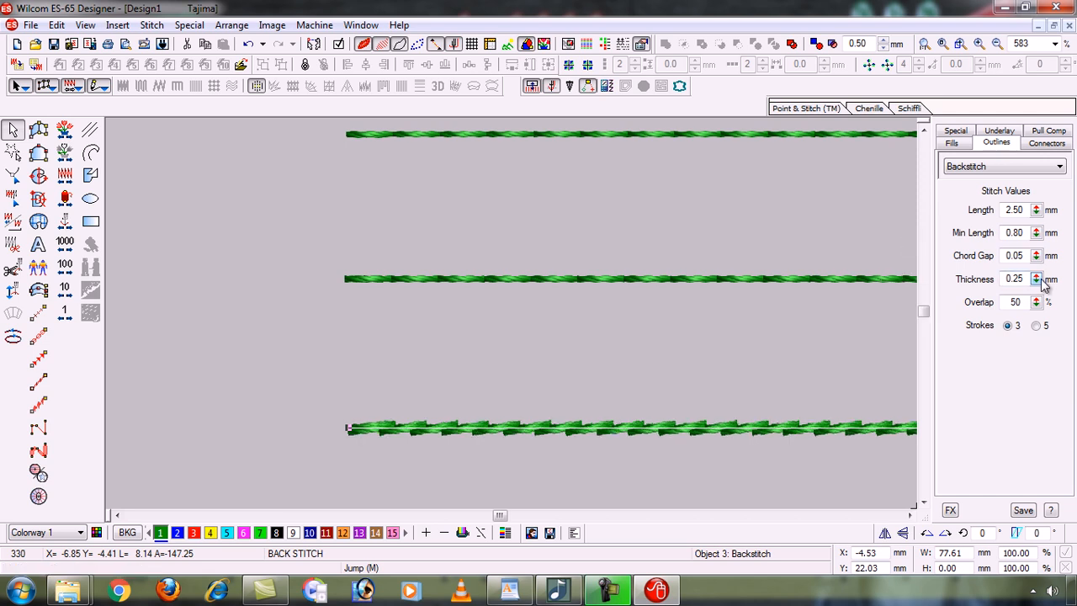
left_click_drag(1042, 284, 899, 289)
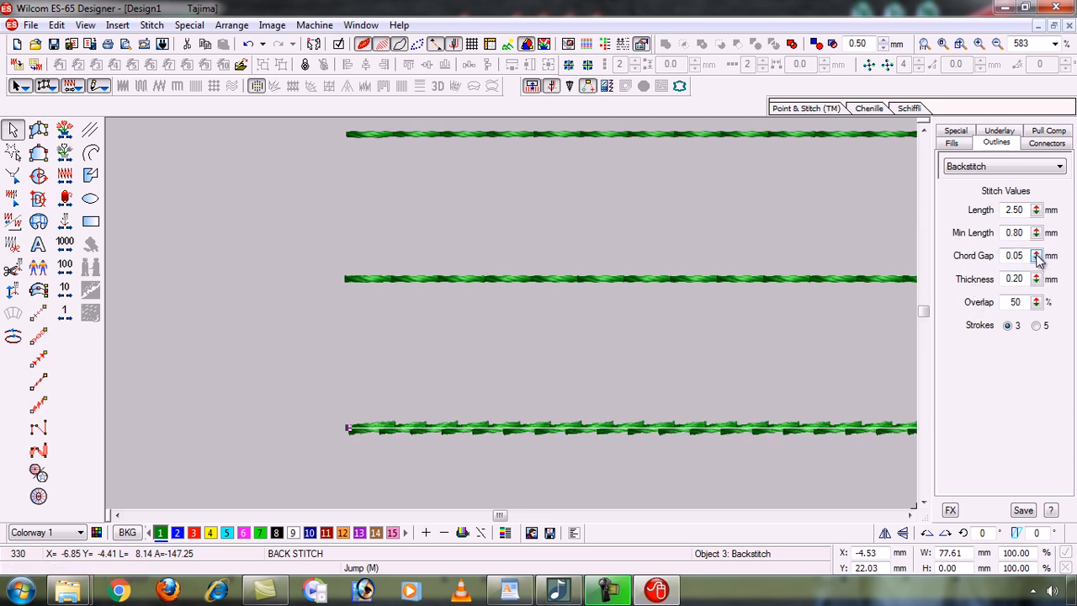
left_click_drag(1037, 257, 904, 228)
left_click_drag(1039, 263, 908, 301)
key("ctrl+z")
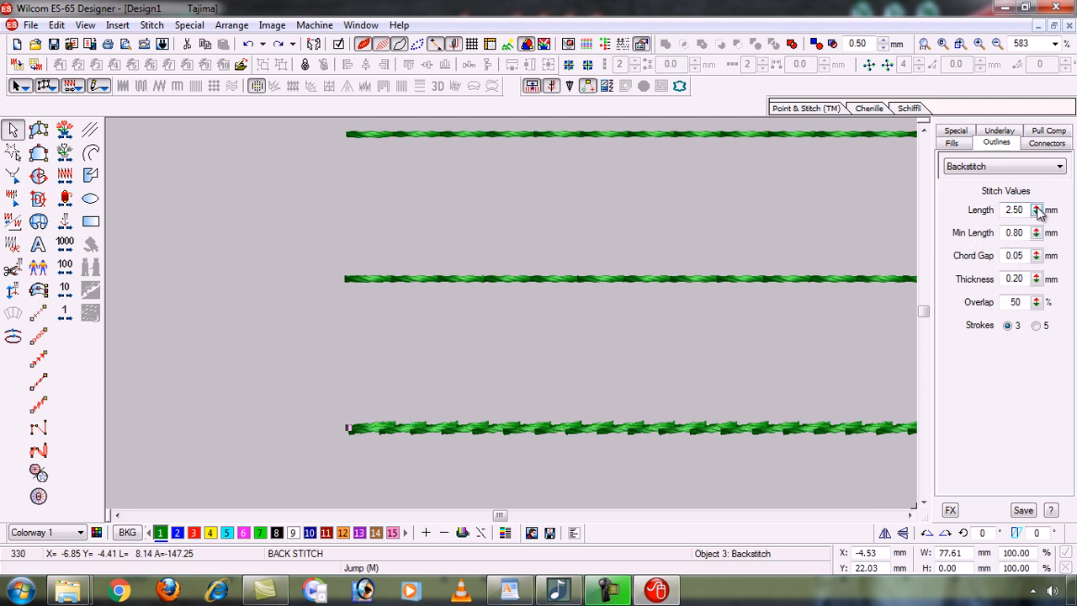
Set the bottom backstitch line's stitch Length to 2.70 mm, then zoom out and deselect.
left_click(1038, 211)
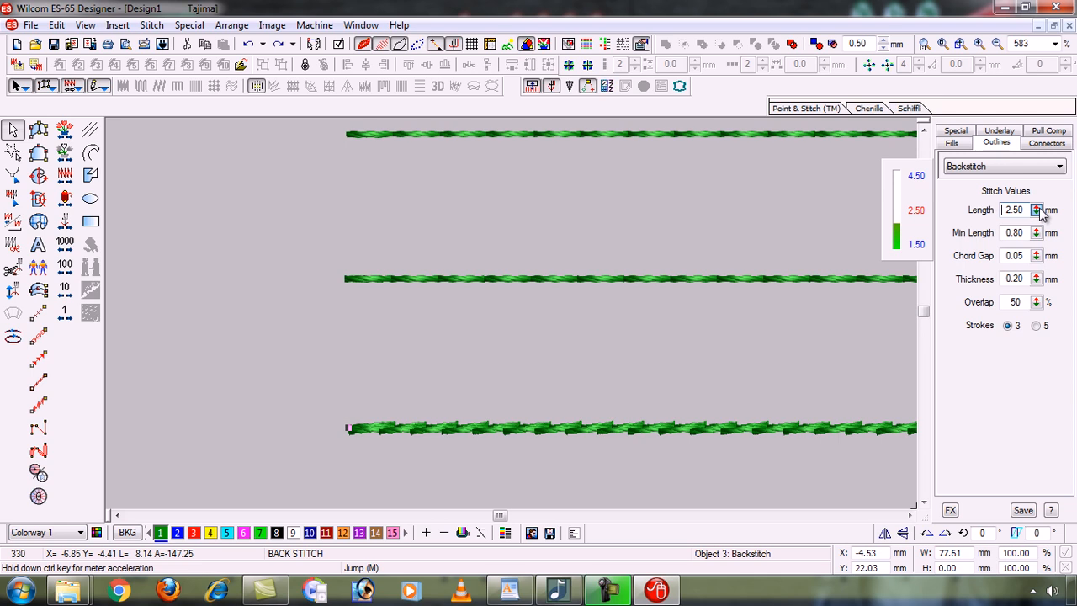
left_click_drag(1040, 209, 901, 186)
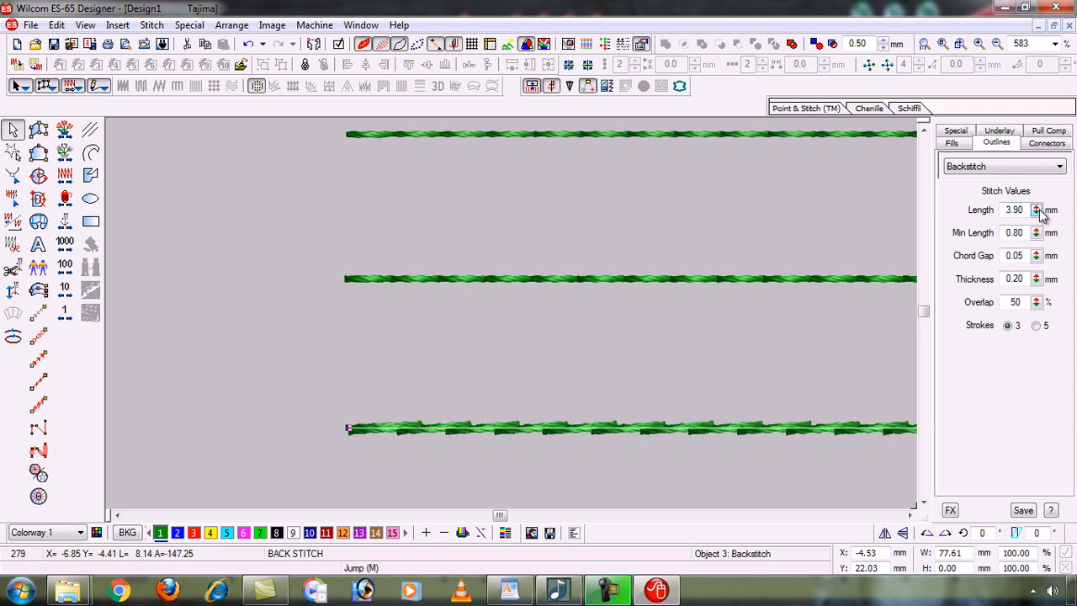
left_click(1038, 210)
left_click_drag(906, 196, 901, 223)
left_click(1038, 210)
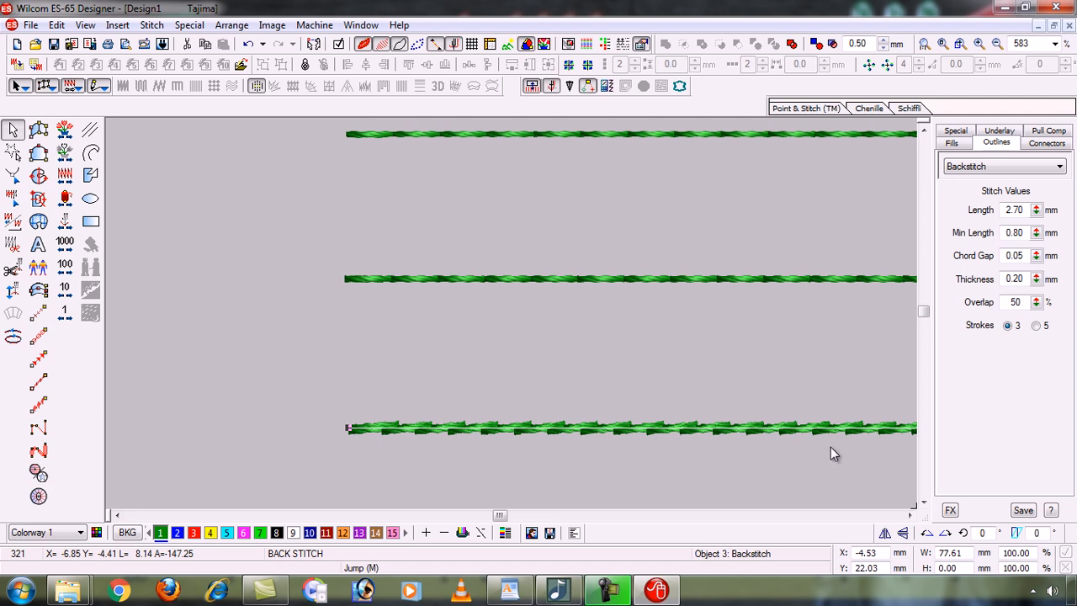
key("0")
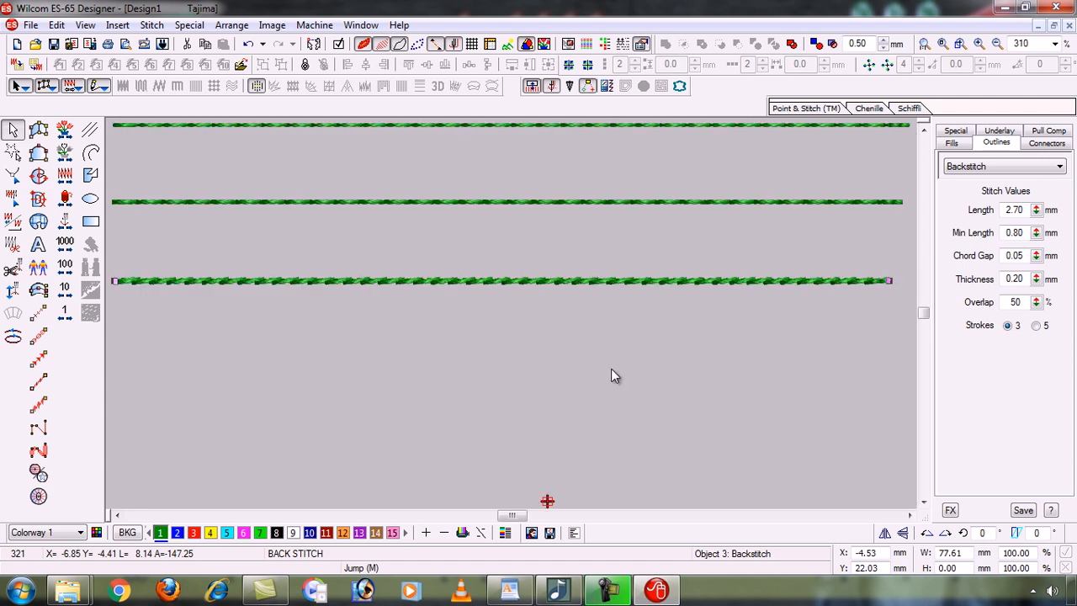
left_click(518, 379)
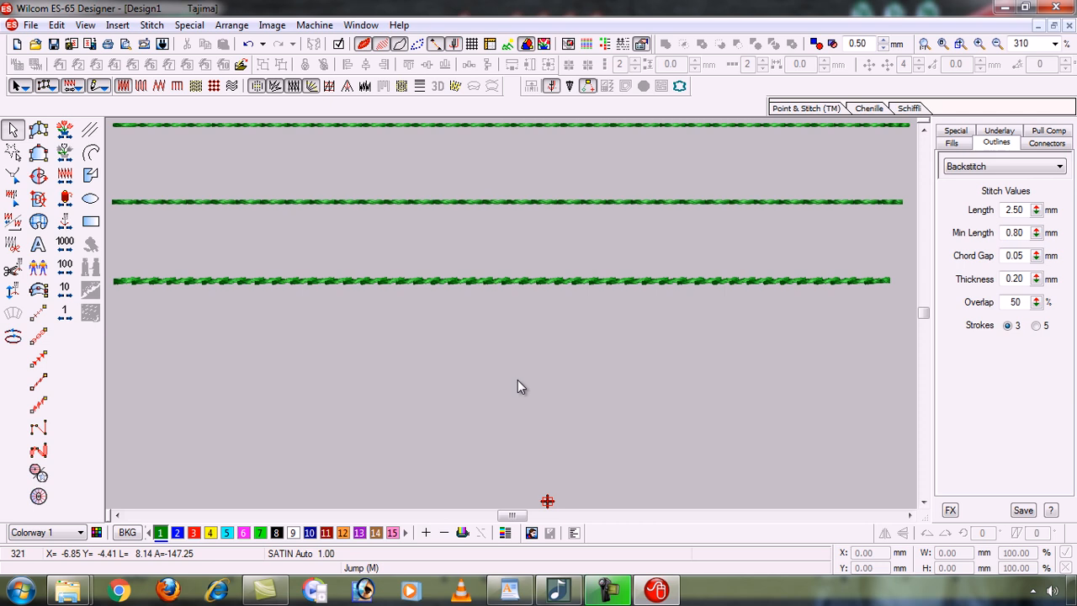
Draw a straight horizontal stem-stitch line below the three backstitch lines and select it.
left_click(40, 405)
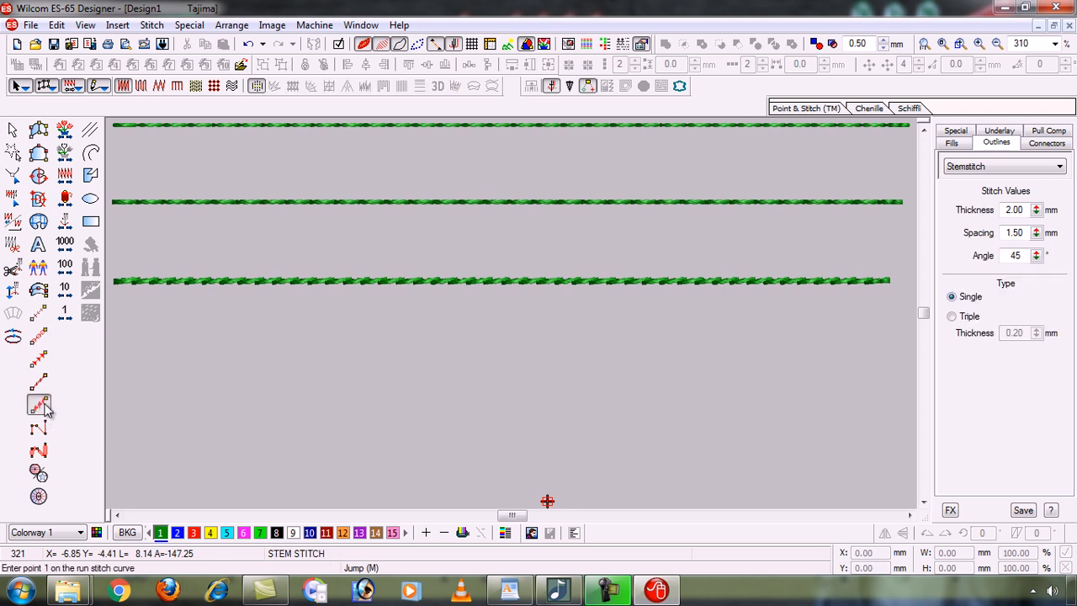
left_click(112, 381)
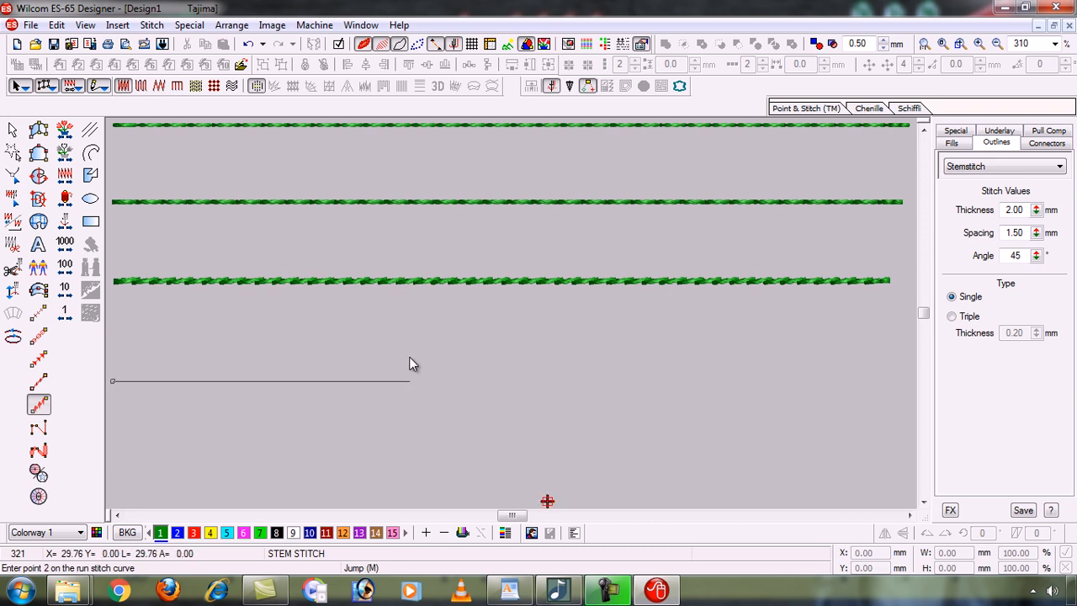
left_click(705, 319)
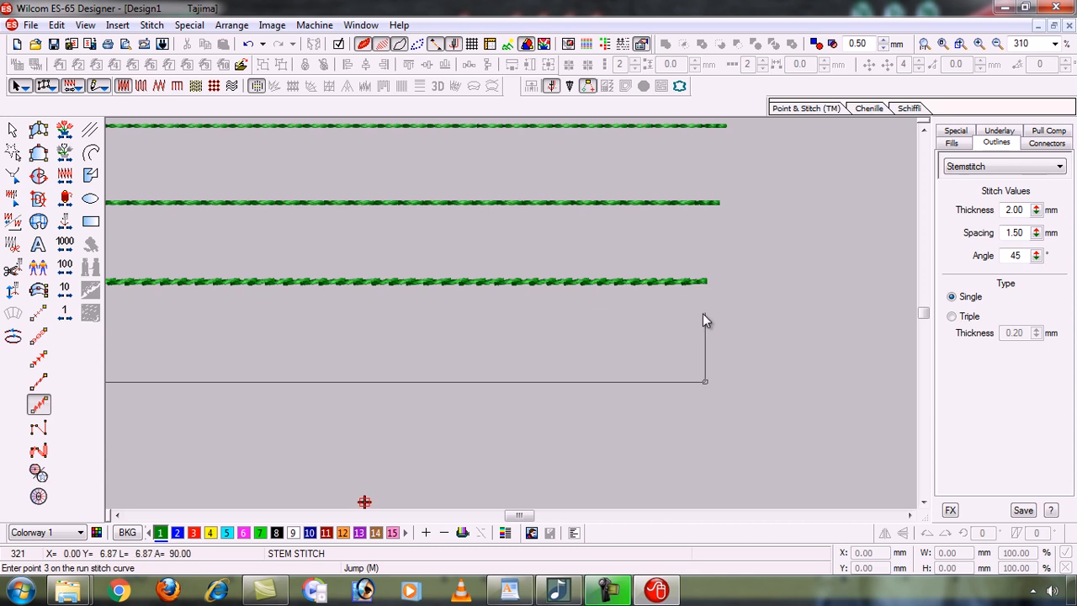
key("Return")
key("Left")
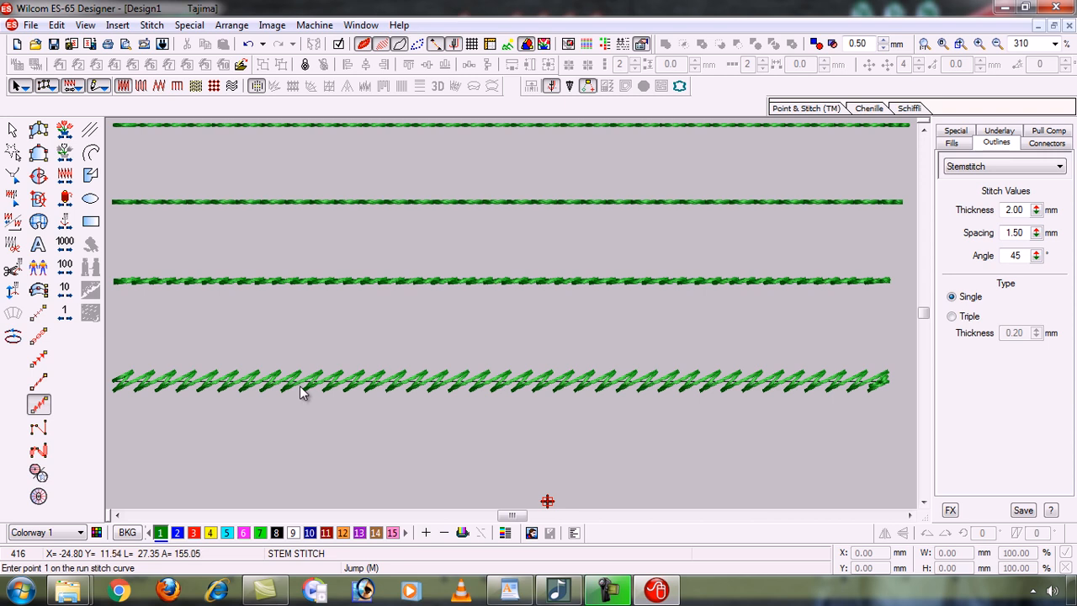
left_click(13, 130)
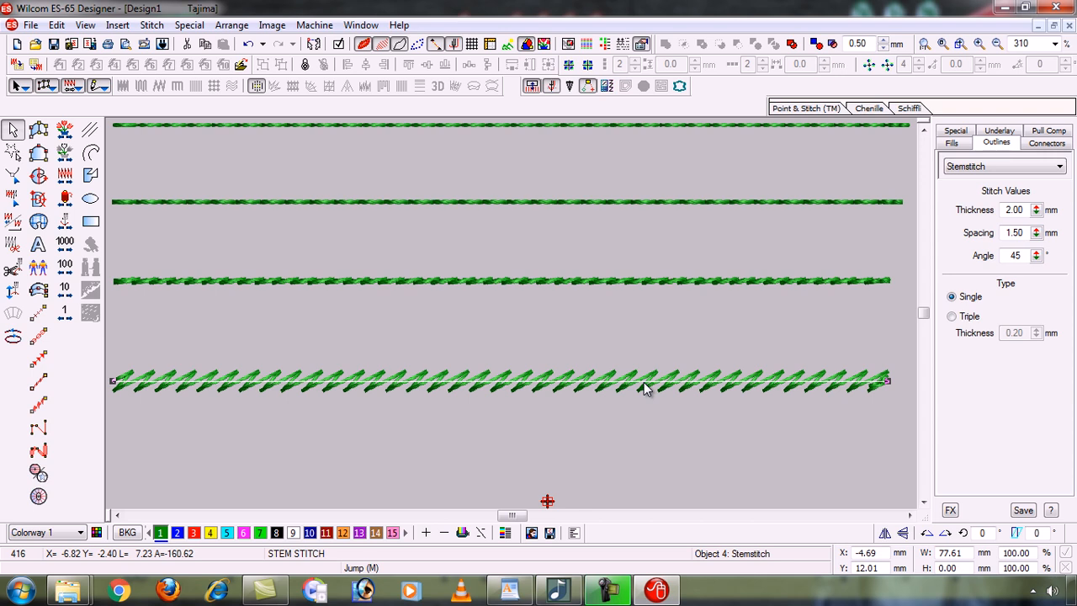
Try other stem-stitch spacings, revert to 1.50 mm, and raise the stitch angle to 100°.
left_click(1038, 234)
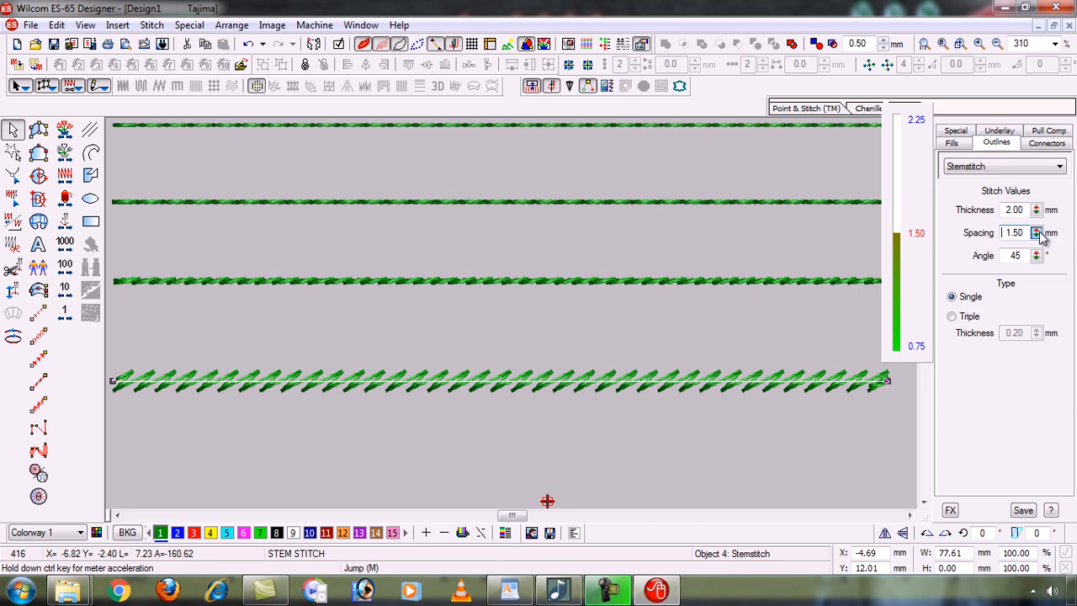
left_click_drag(1041, 236, 897, 347)
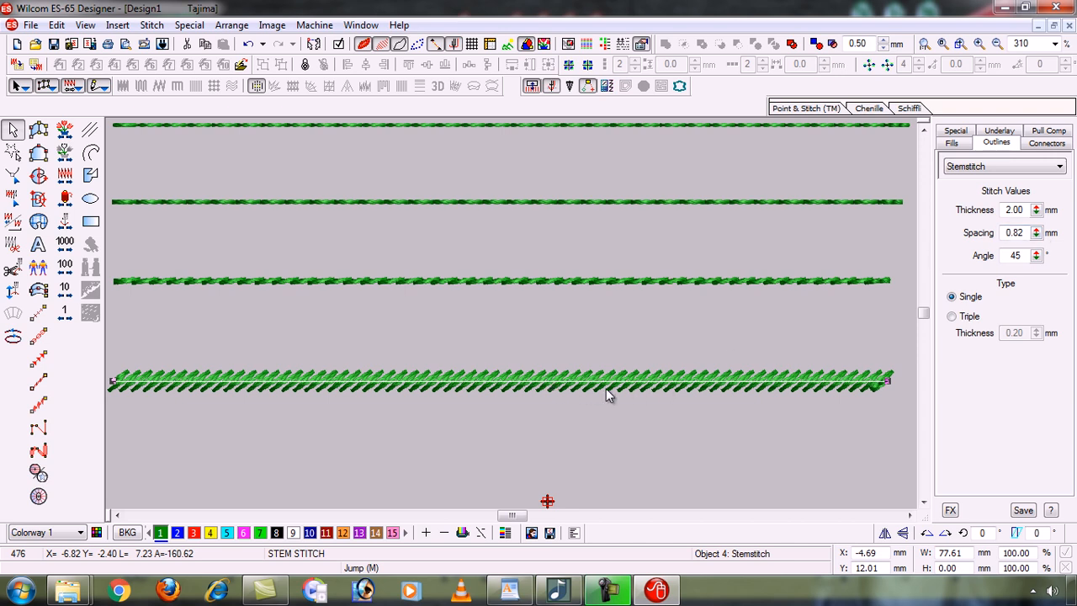
left_click_drag(1041, 236, 909, 137)
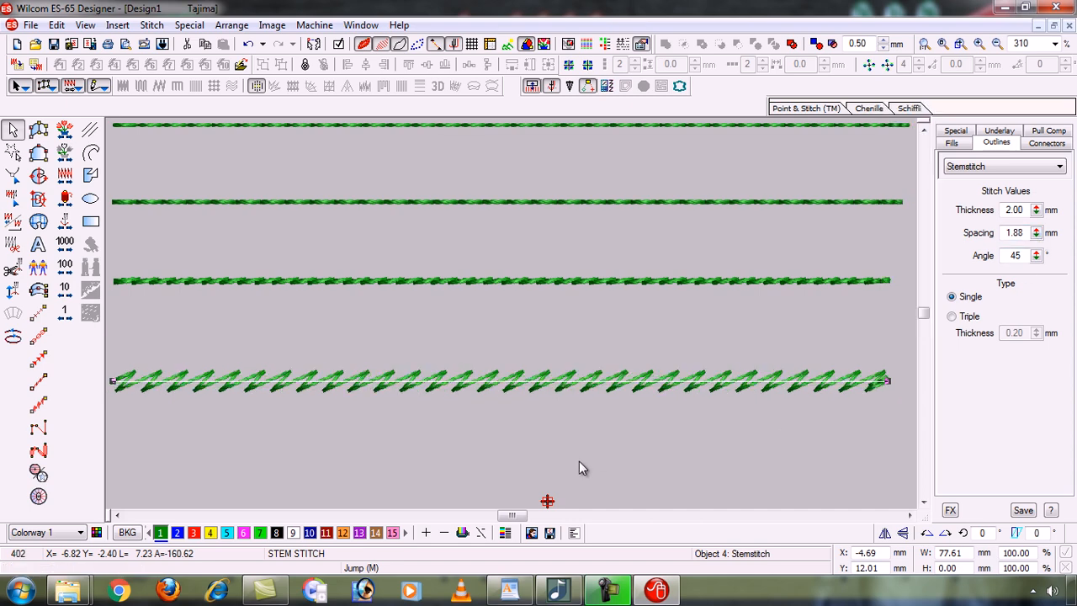
key("ctrl+z")
key("ctrl+z")
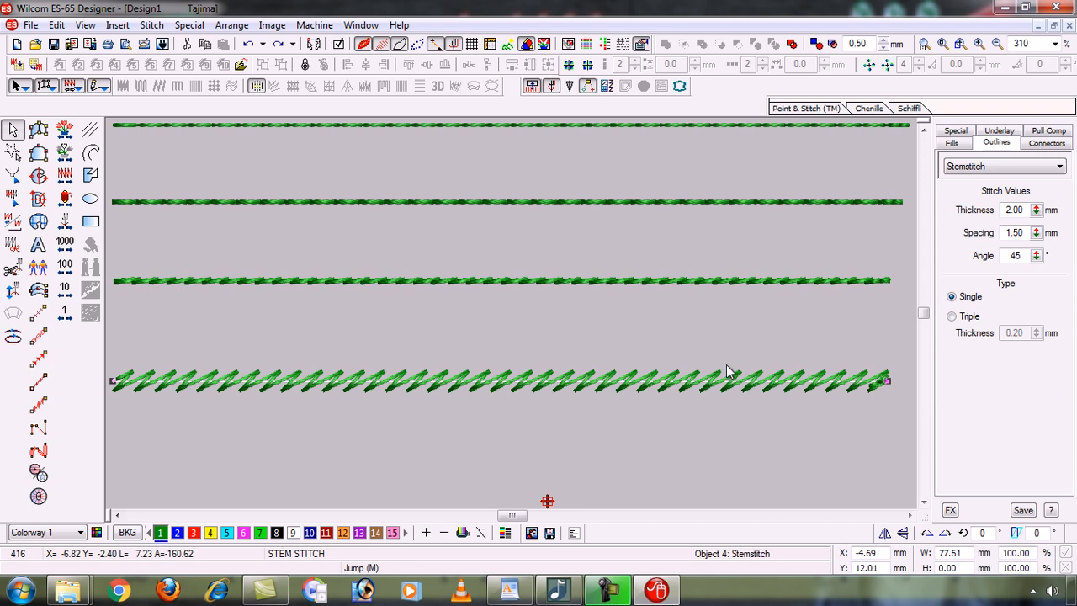
left_click_drag(1037, 255, 894, 286)
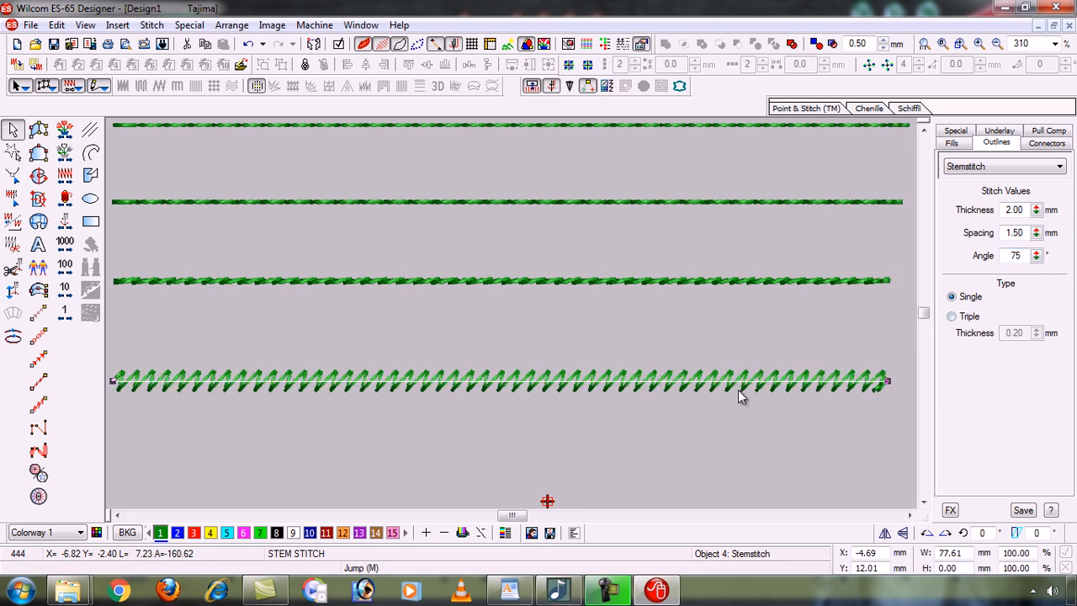
left_click_drag(1037, 255, 893, 241)
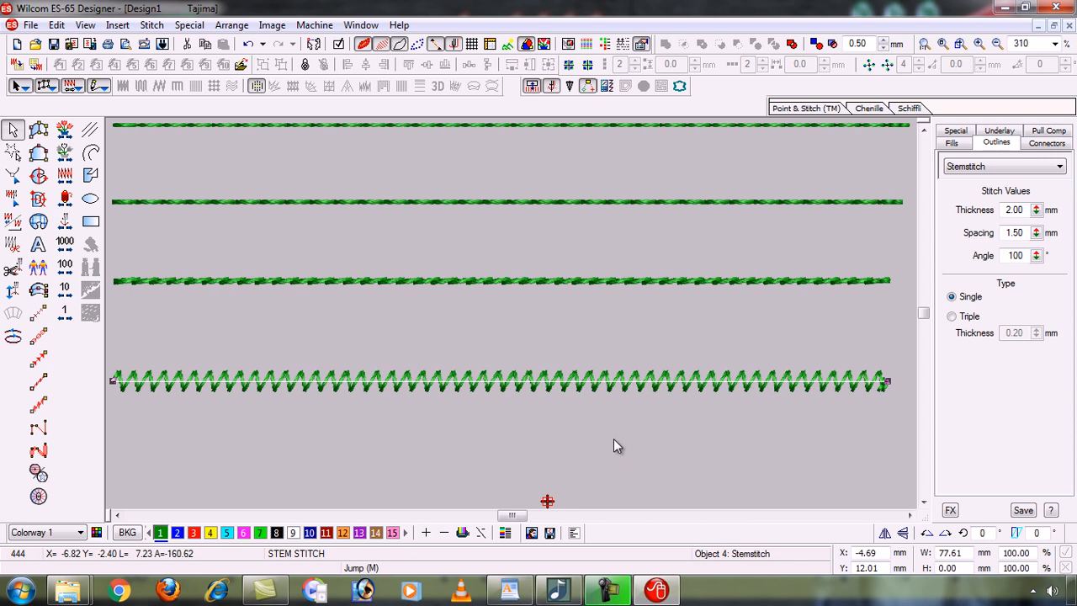
Toggle the bottom stem line between triple and single run, leaving it single-run.
left_click(952, 317)
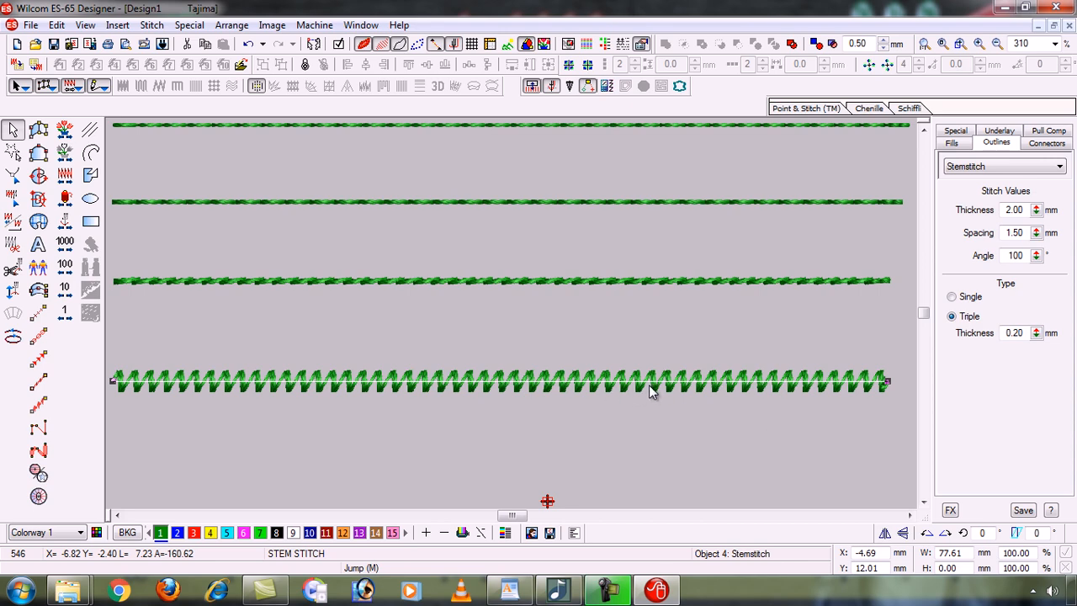
left_click(952, 298)
left_click(953, 318)
left_click(952, 297)
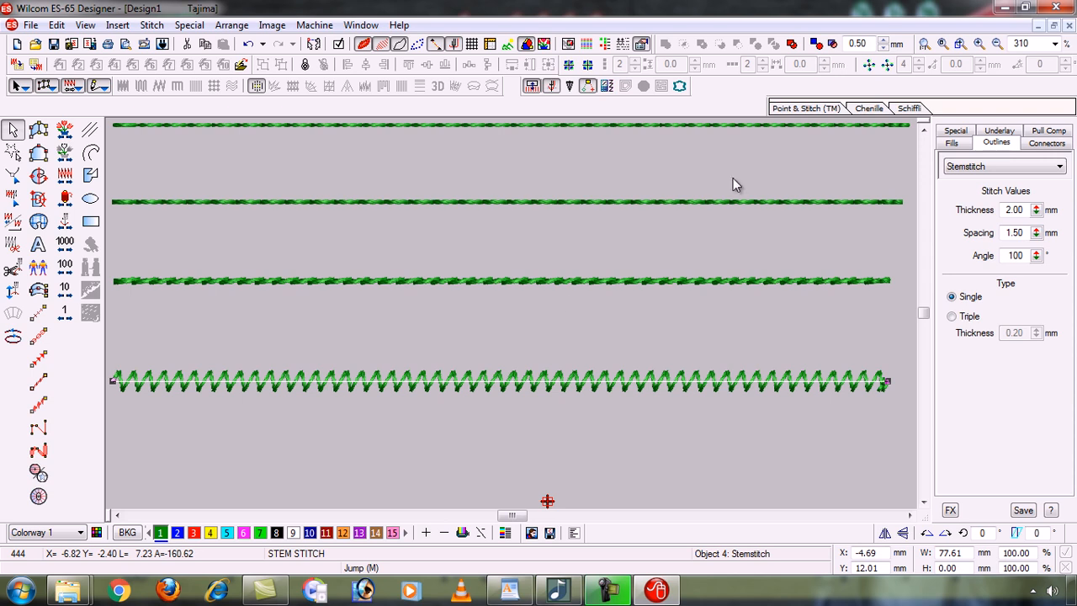
Minimize Design1 and restore the Input A and B Filling design window.
left_click(1040, 26)
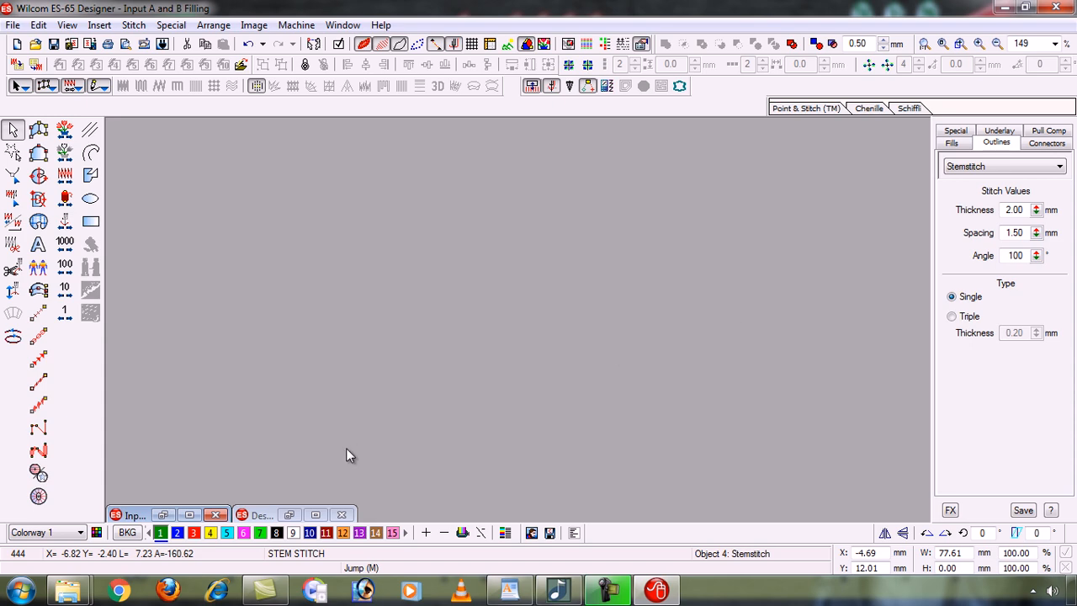
left_click(162, 514)
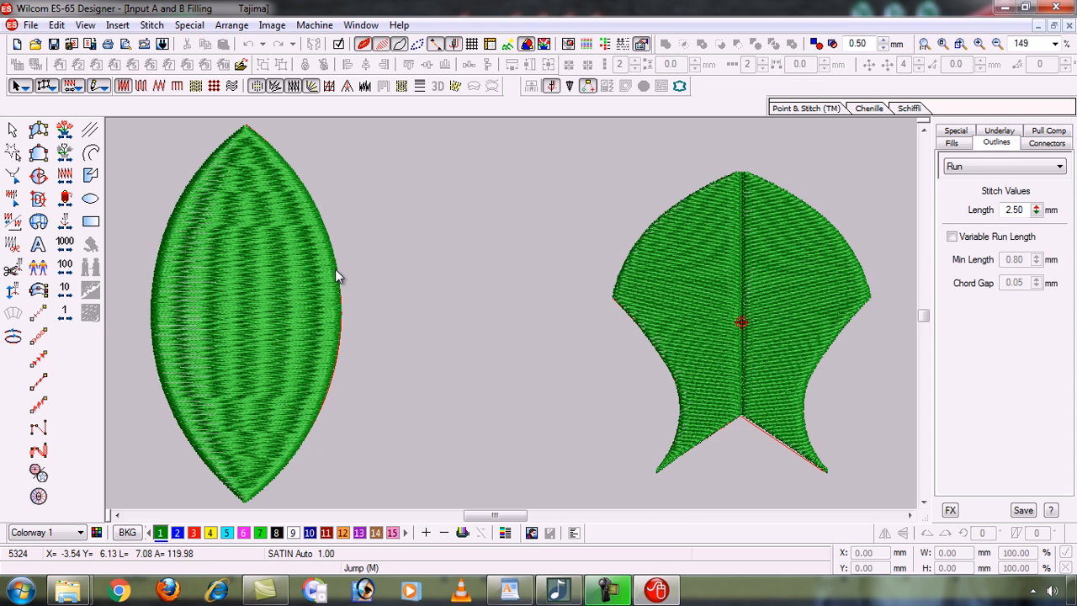
left_click(282, 277)
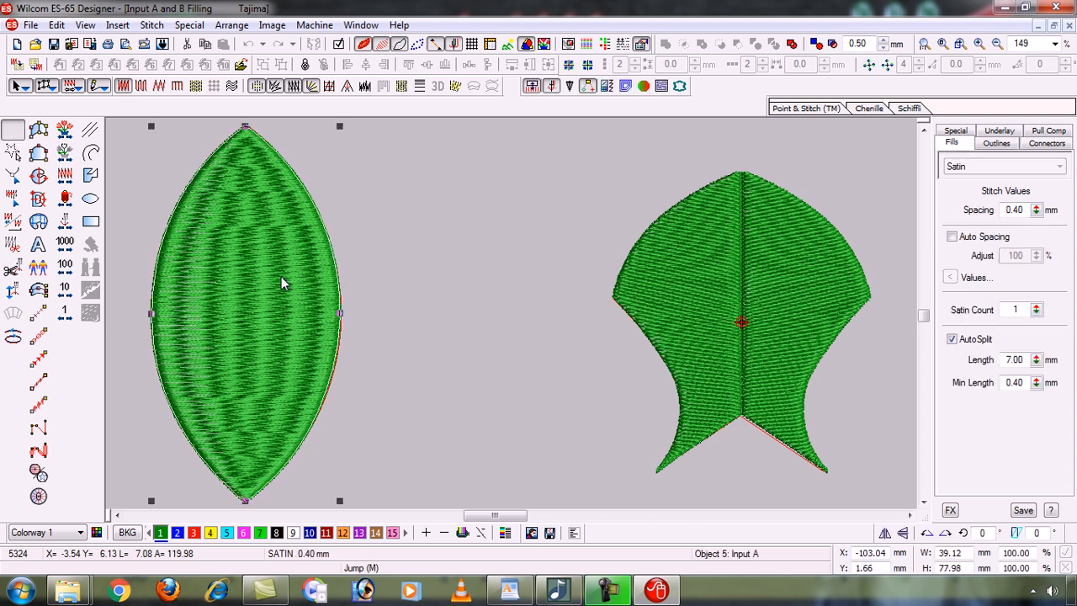
left_click_drag(282, 277, 462, 266)
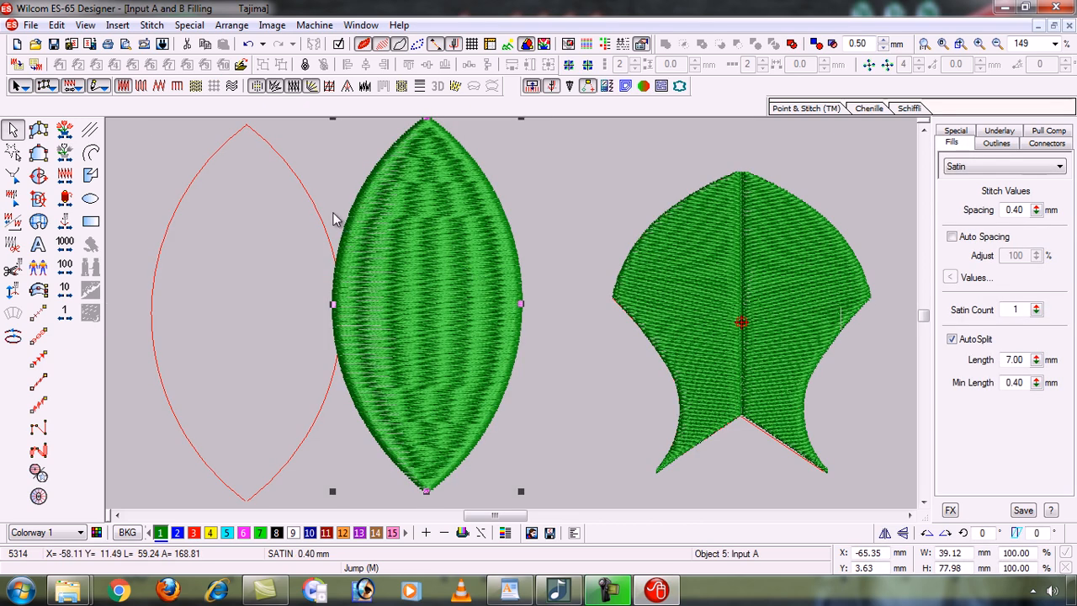
left_click(312, 207)
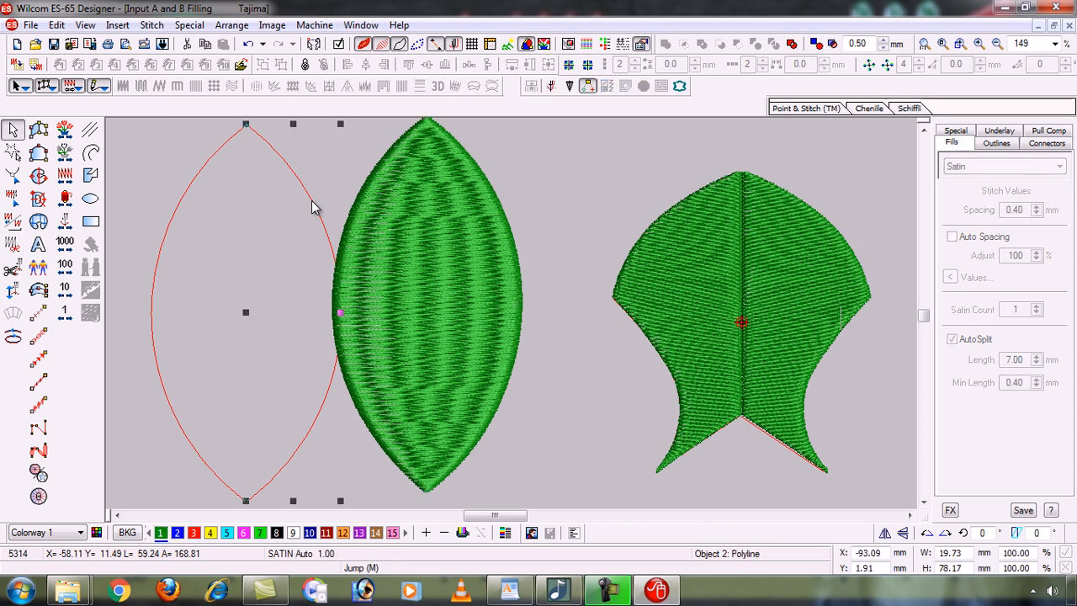
left_click(561, 193)
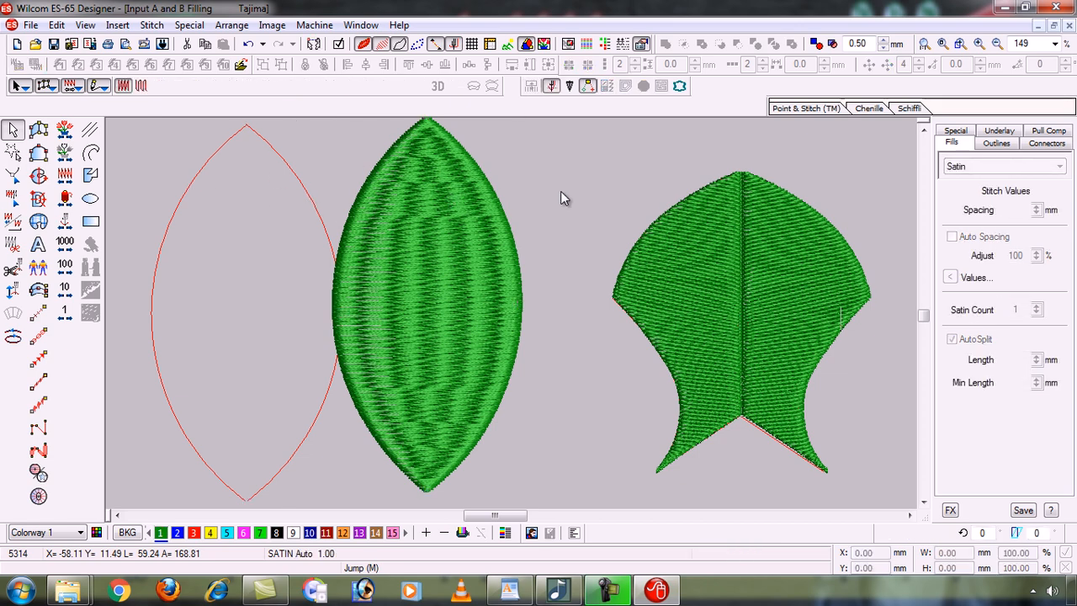
key("ctrl+z")
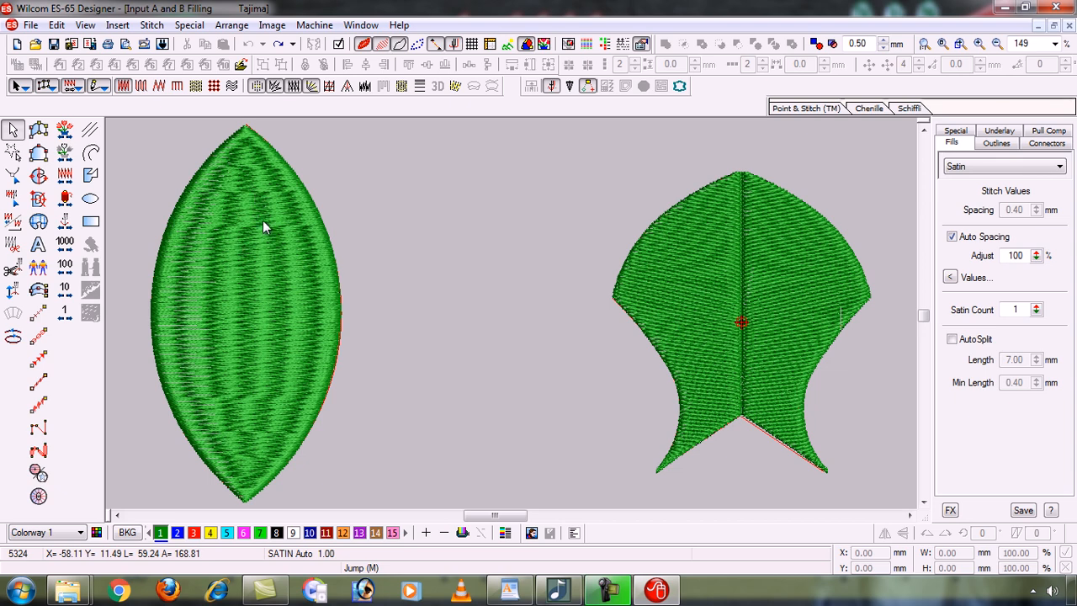
left_click(341, 332)
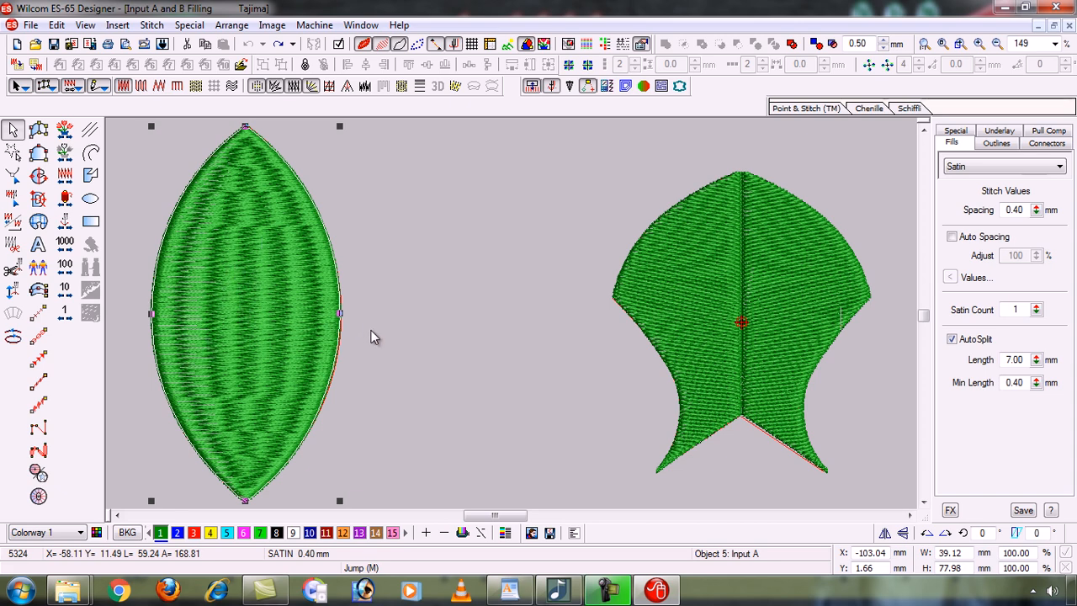
key("Delete")
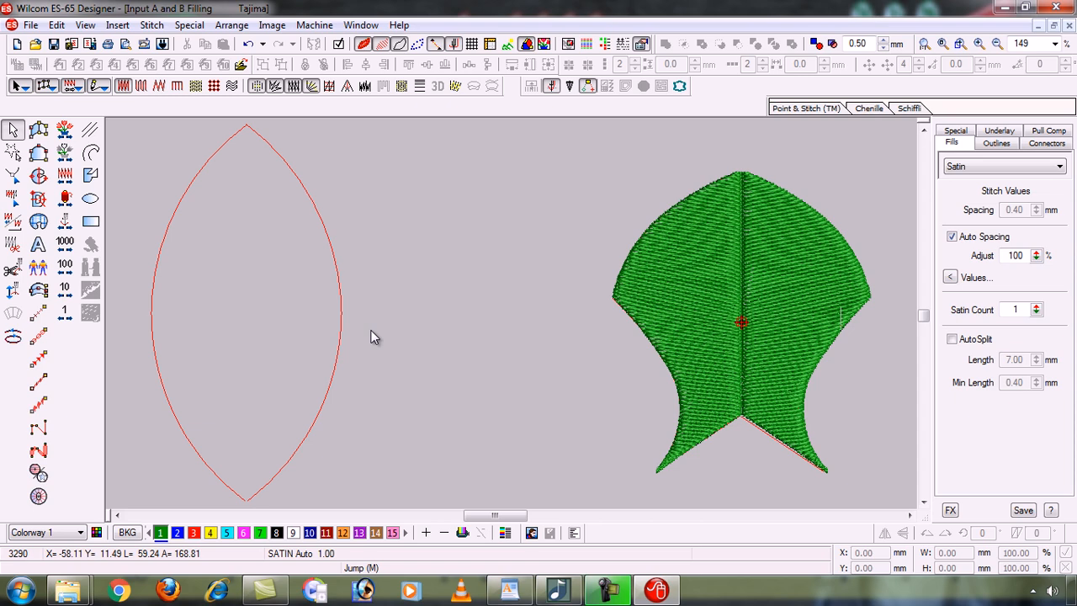
key("ctrl+z")
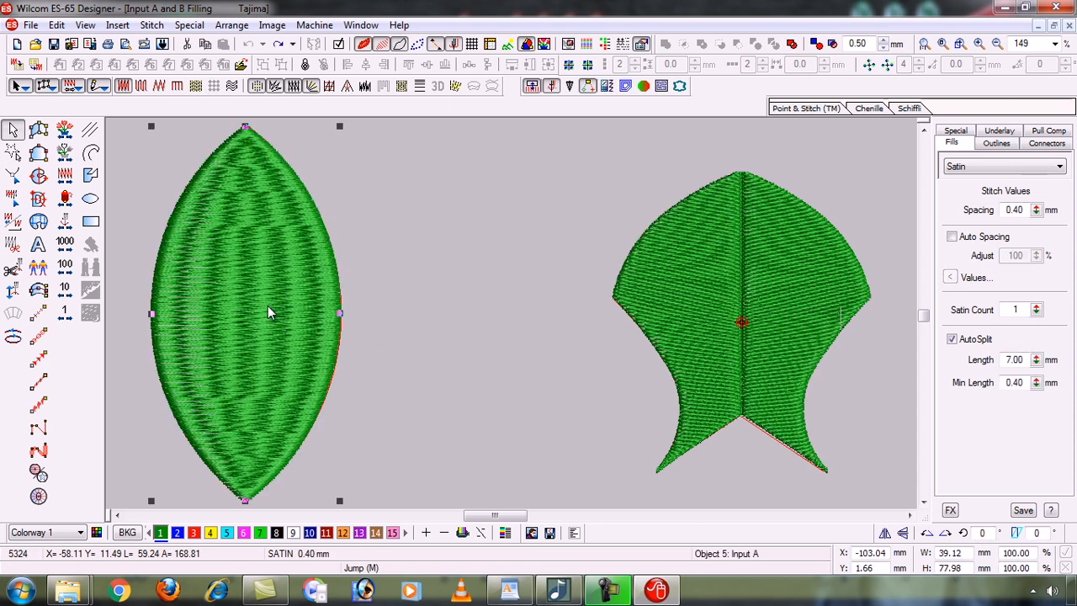
left_click_drag(401, 312, 464, 309)
left_click(328, 236)
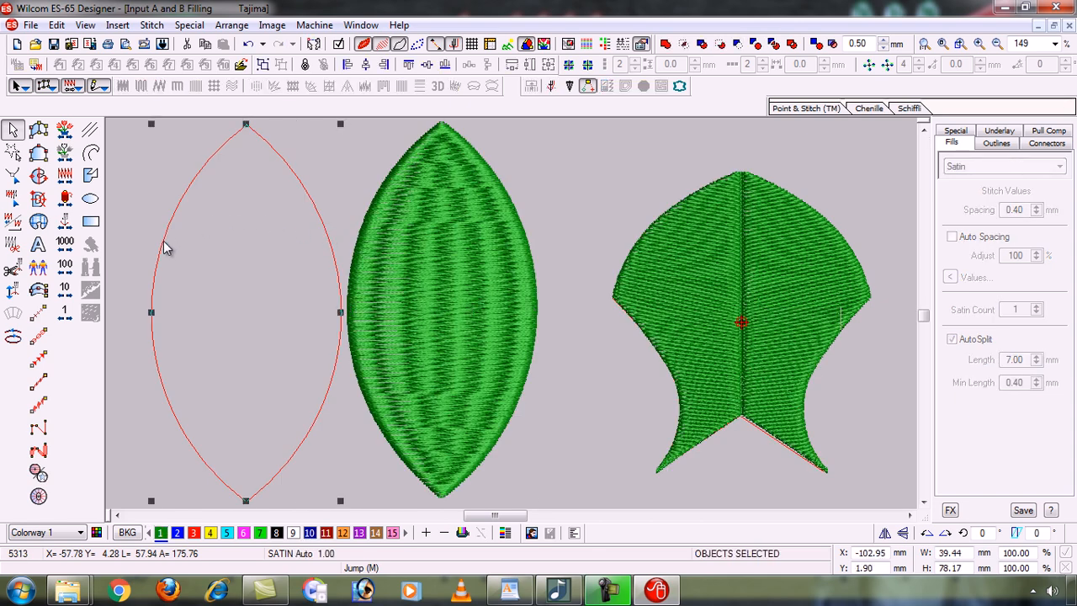
key("Delete")
left_click(411, 273)
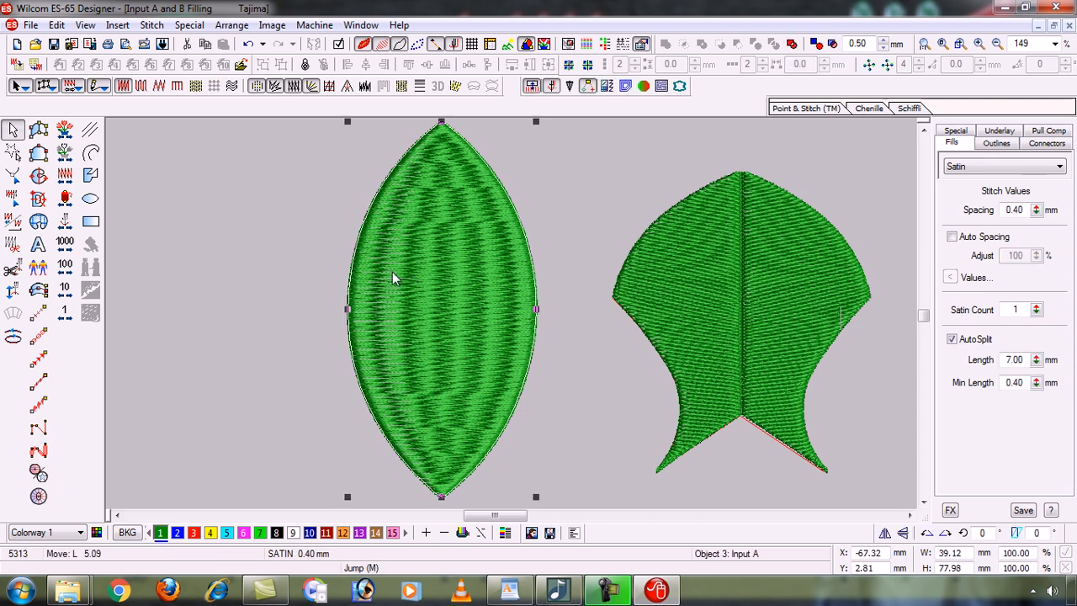
left_click_drag(266, 281, 243, 277)
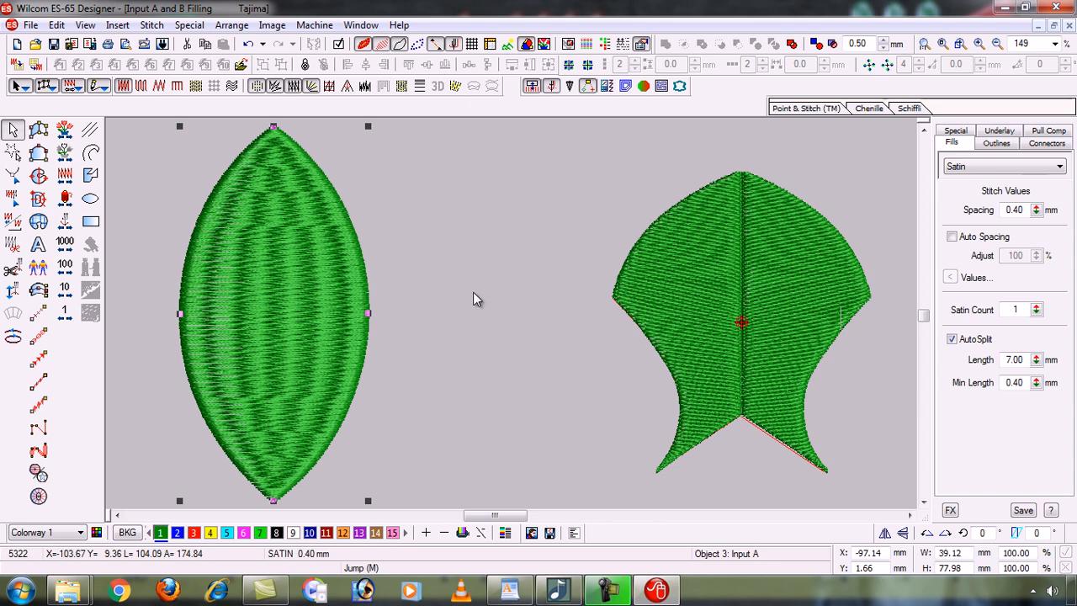
key("Escape")
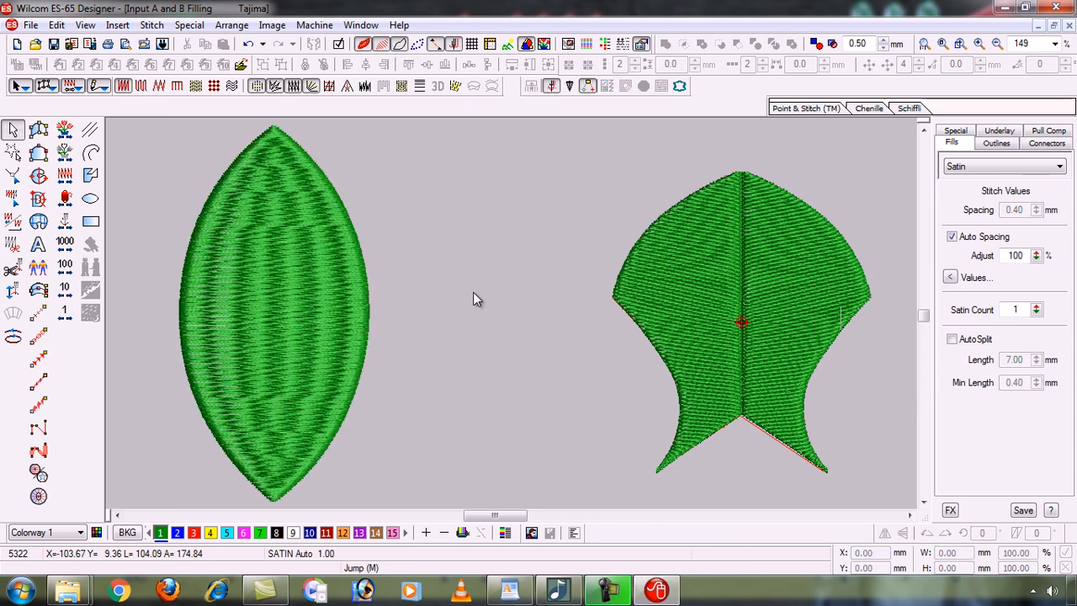
key("ctrl+z")
key("ctrl+z")
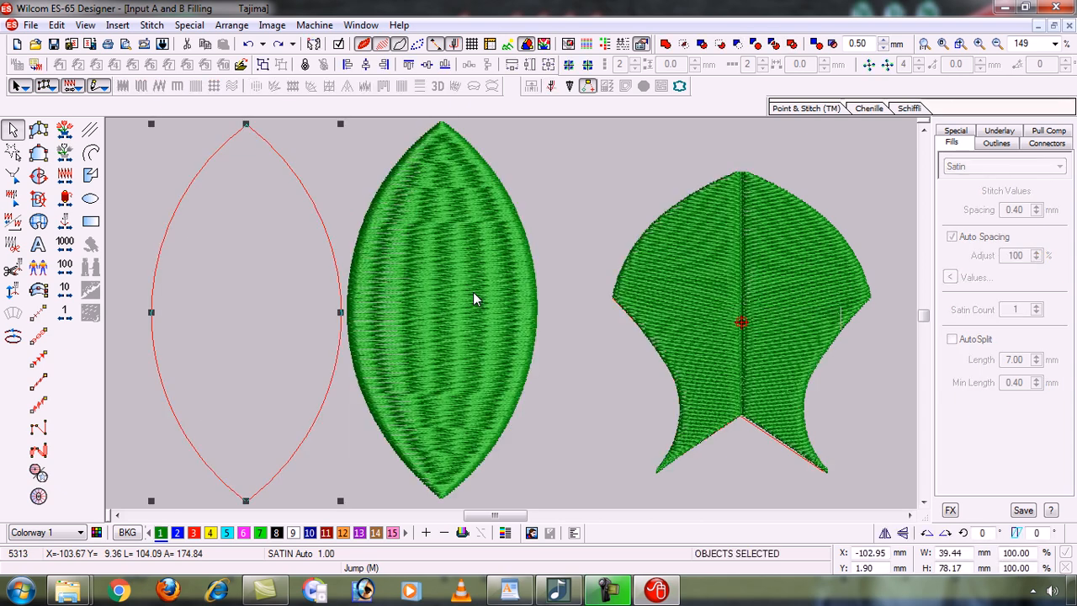
key("ctrl+z")
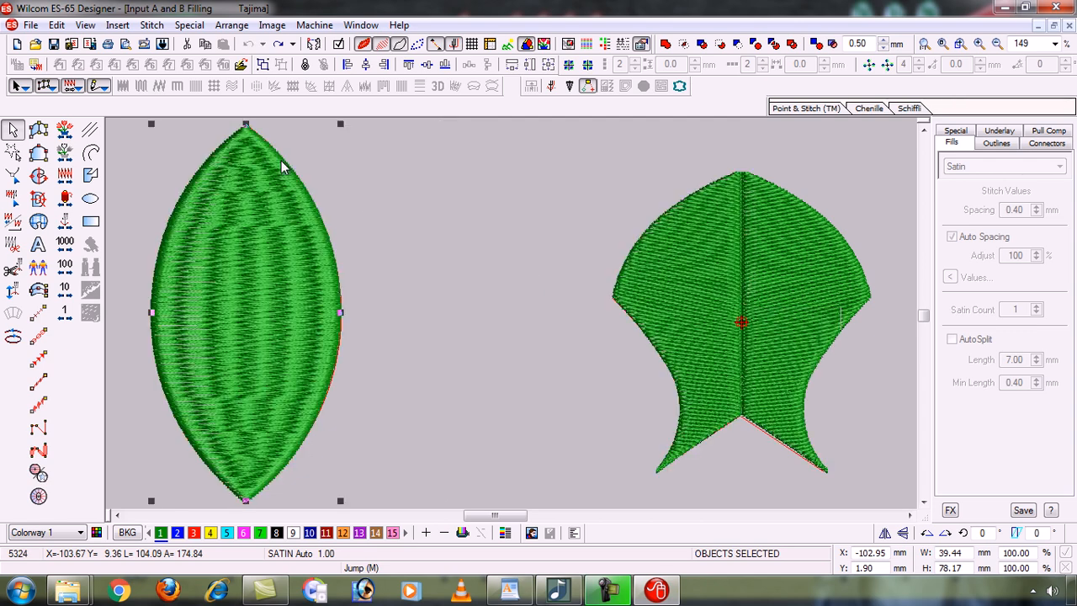
left_click(486, 222)
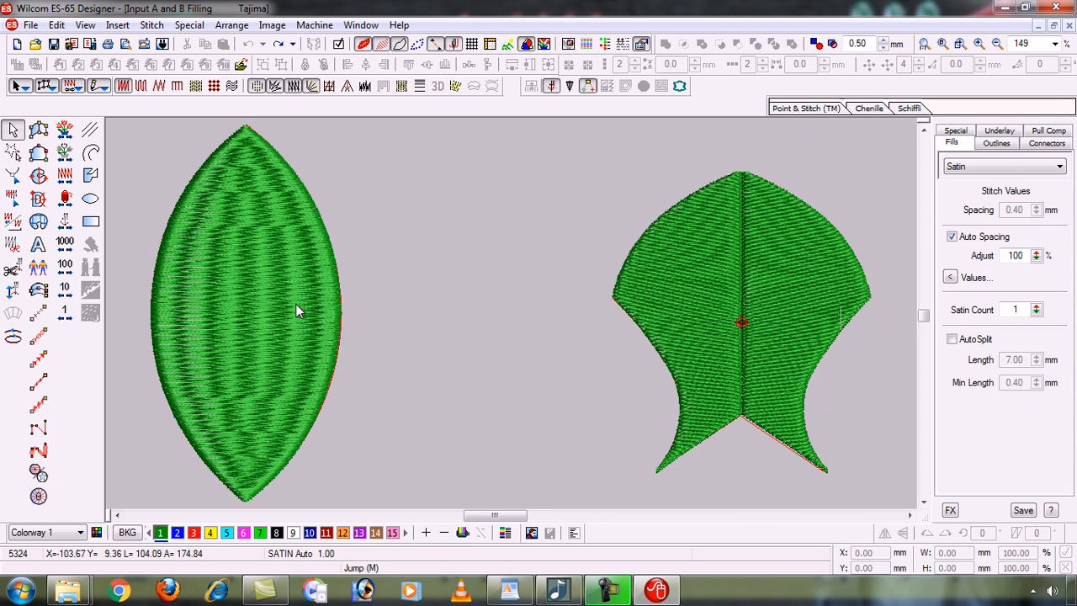
left_click(258, 280)
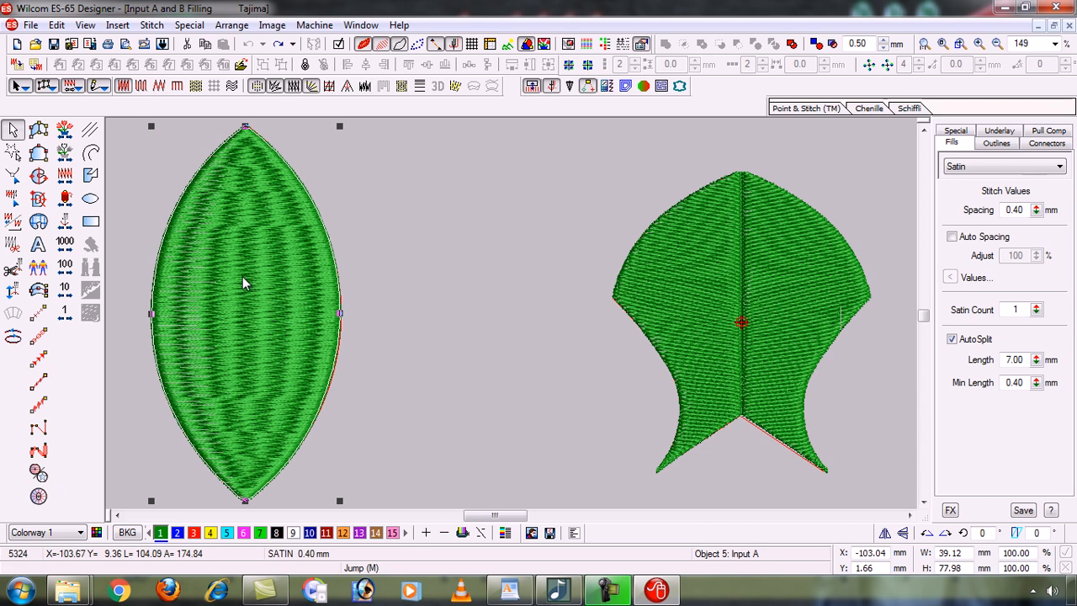
left_click_drag(242, 277, 432, 282)
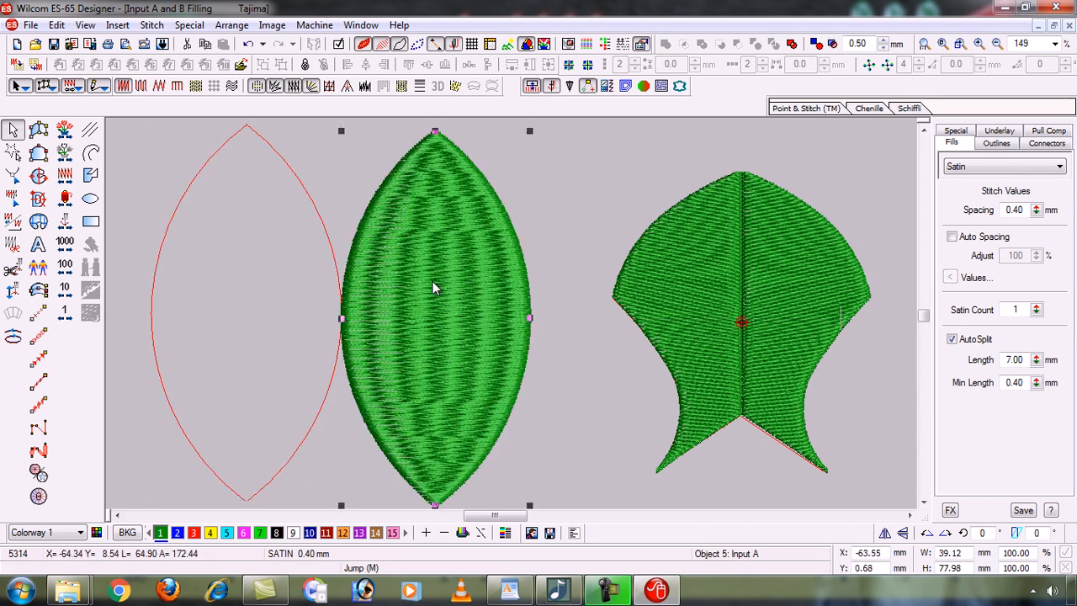
left_click(261, 232)
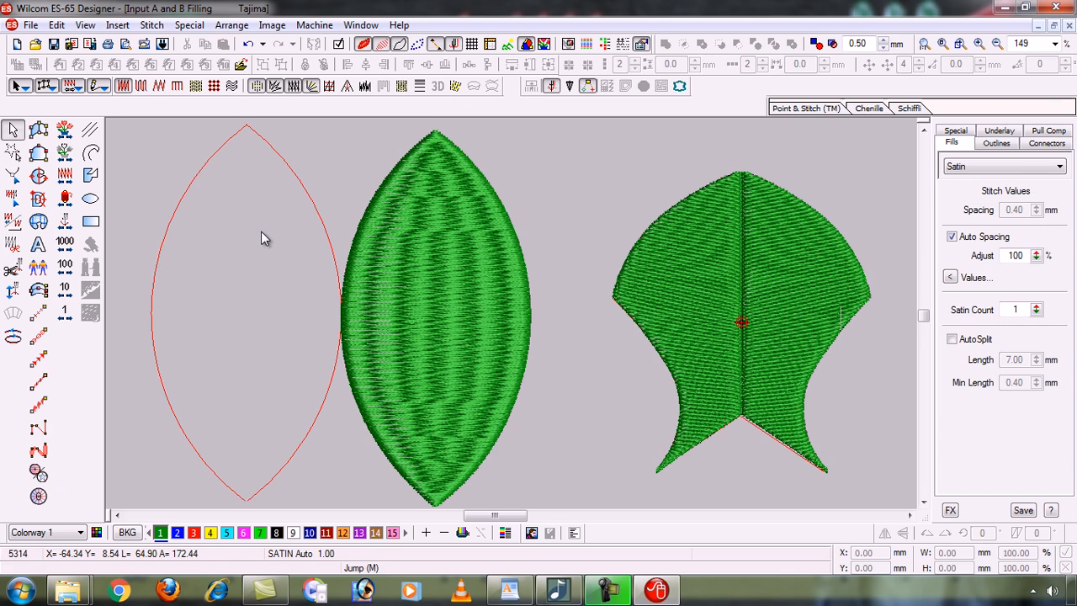
left_click(303, 186)
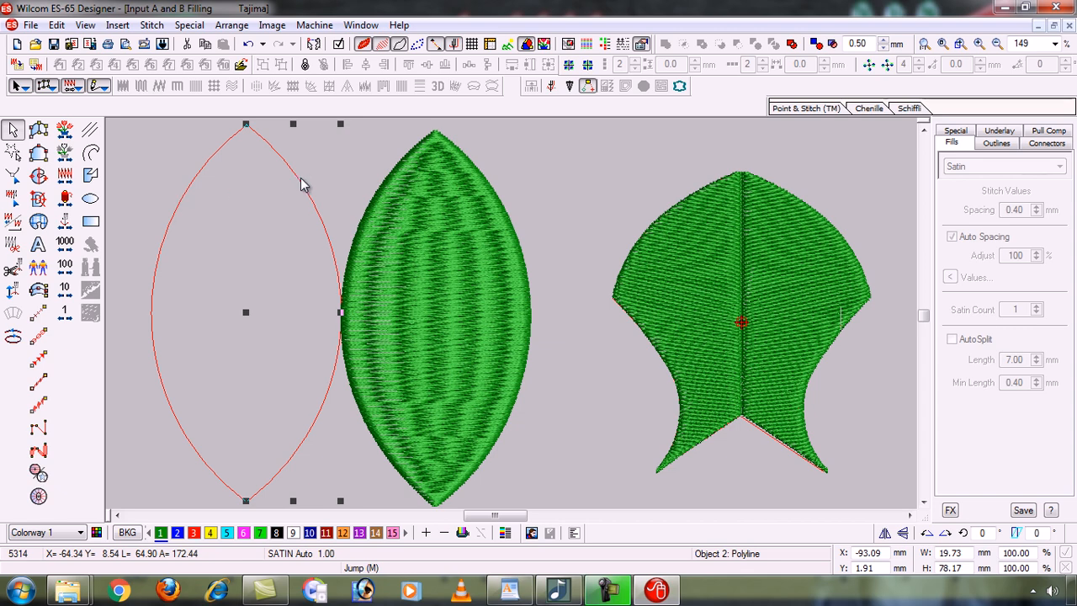
left_click(192, 191, "ctrl")
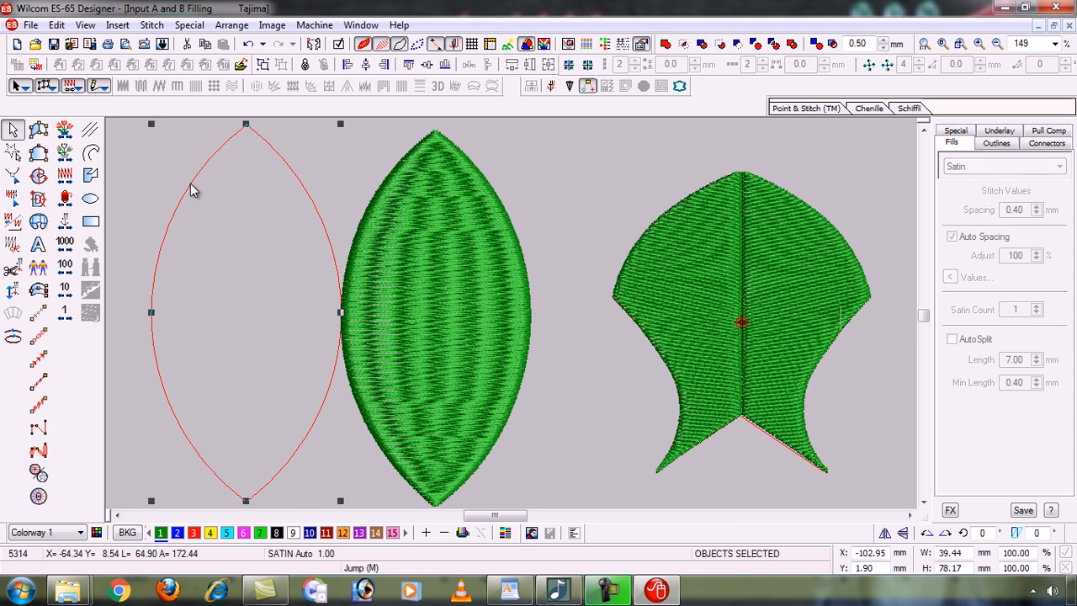
left_click(122, 152)
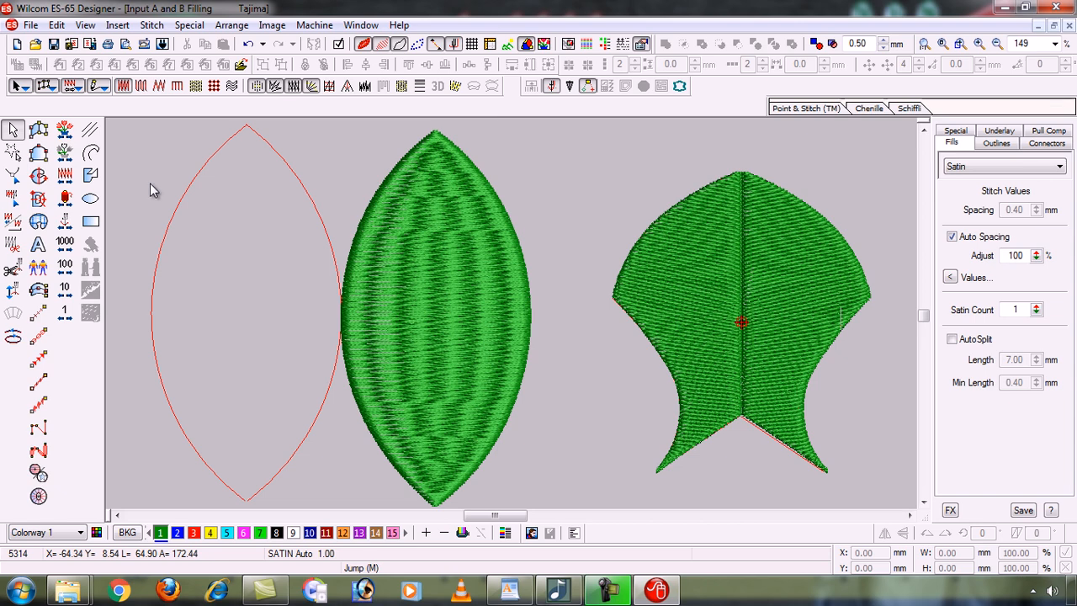
left_click(182, 200)
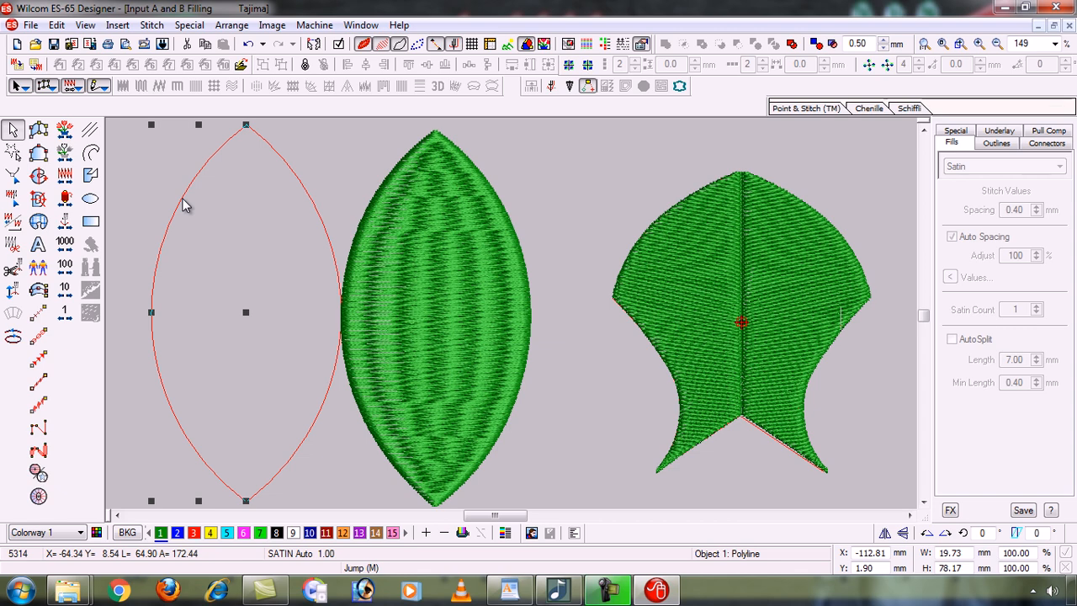
left_click(307, 193, "ctrl")
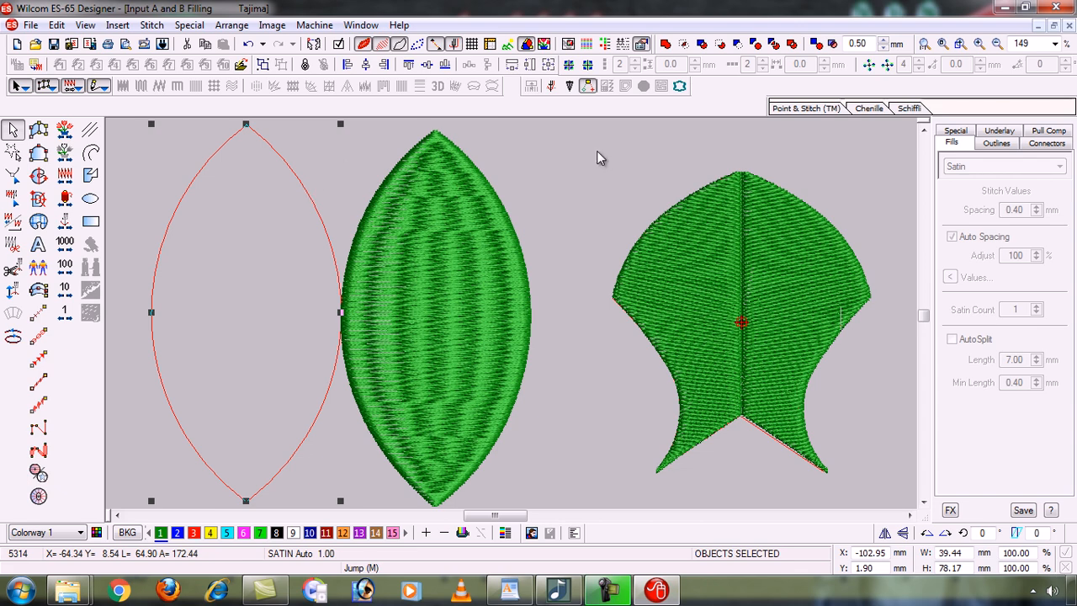
key("ctrl+z")
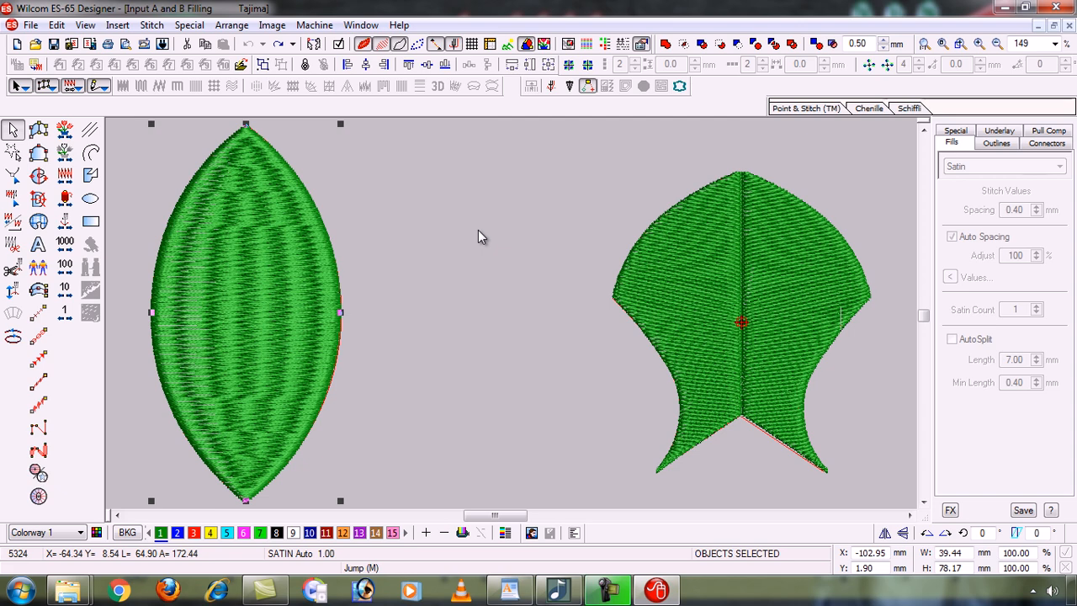
key("Escape")
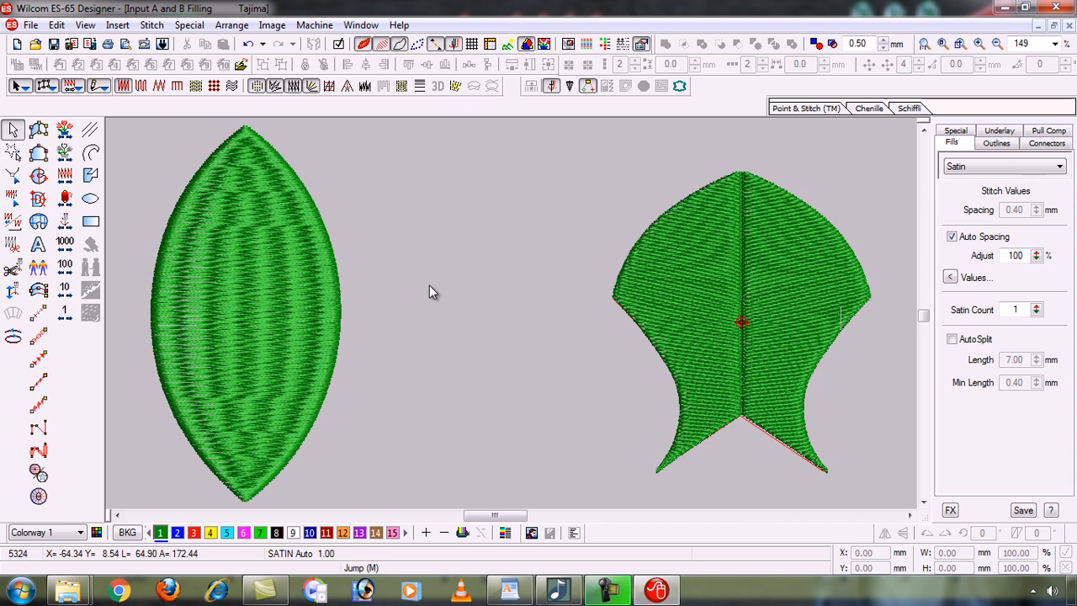
left_click(244, 281)
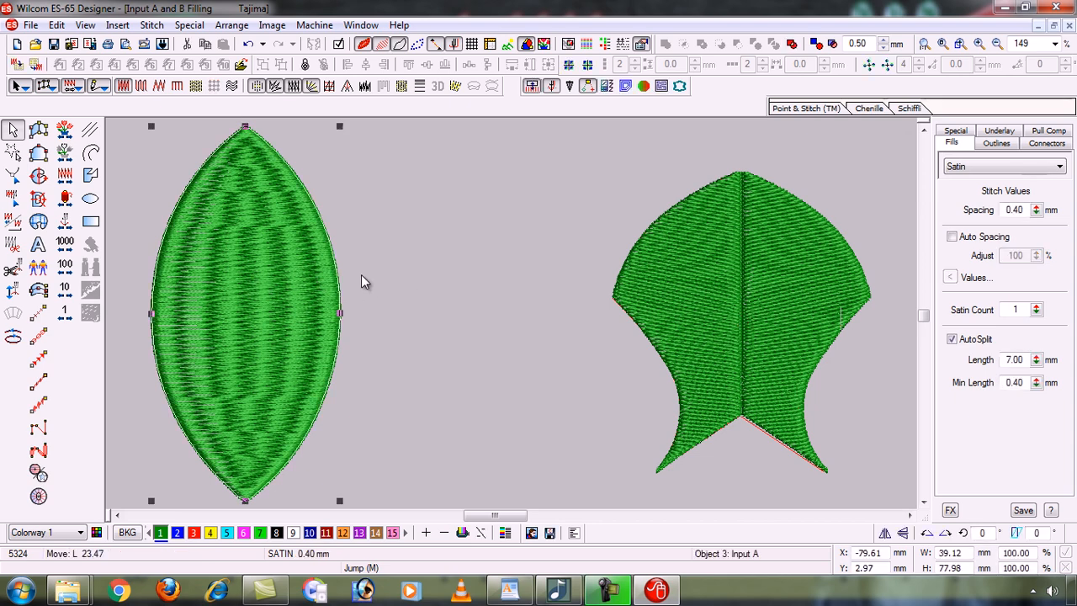
left_click_drag(361, 274, 423, 270)
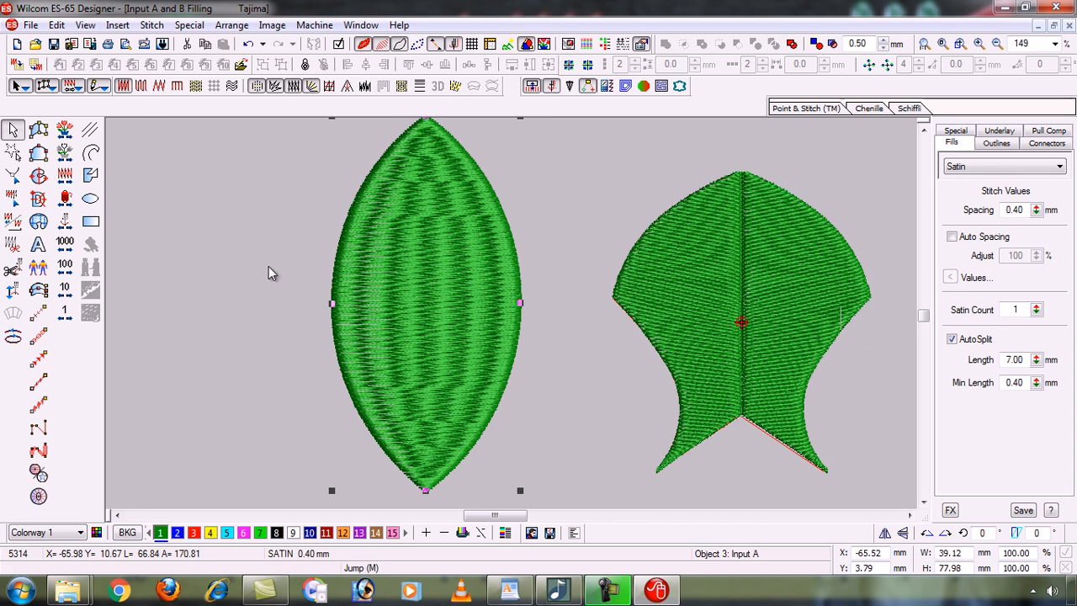
key("ctrl+z")
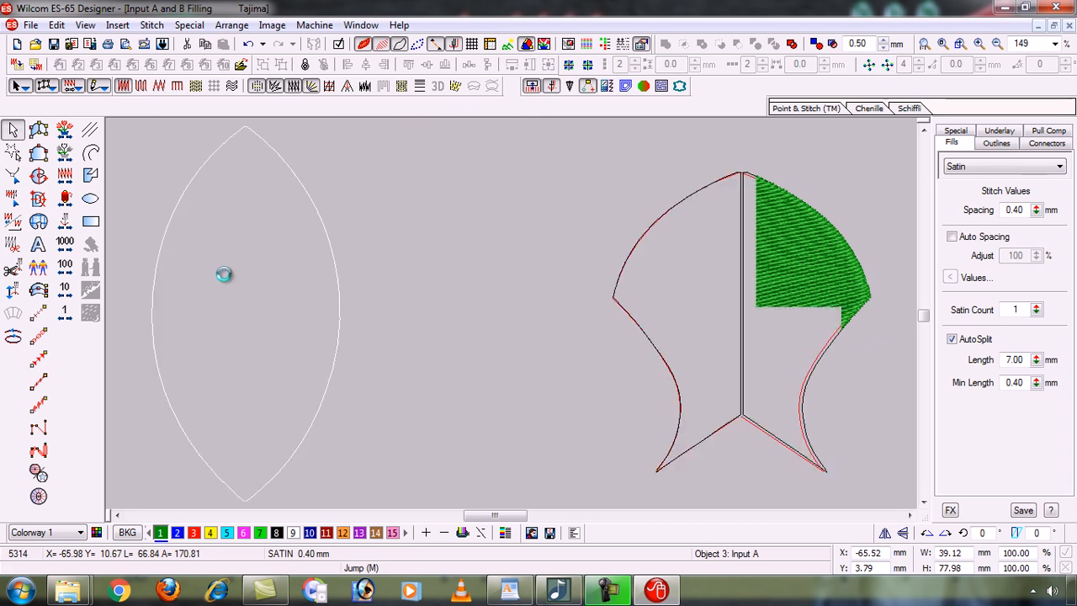
left_click(383, 246)
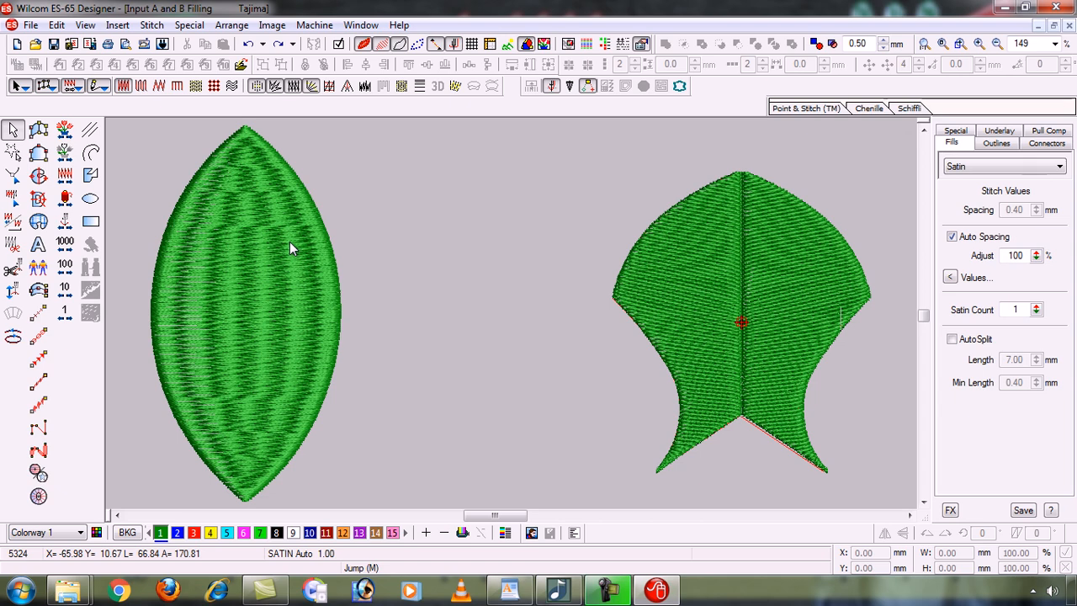
left_click_drag(735, 249, 610, 226)
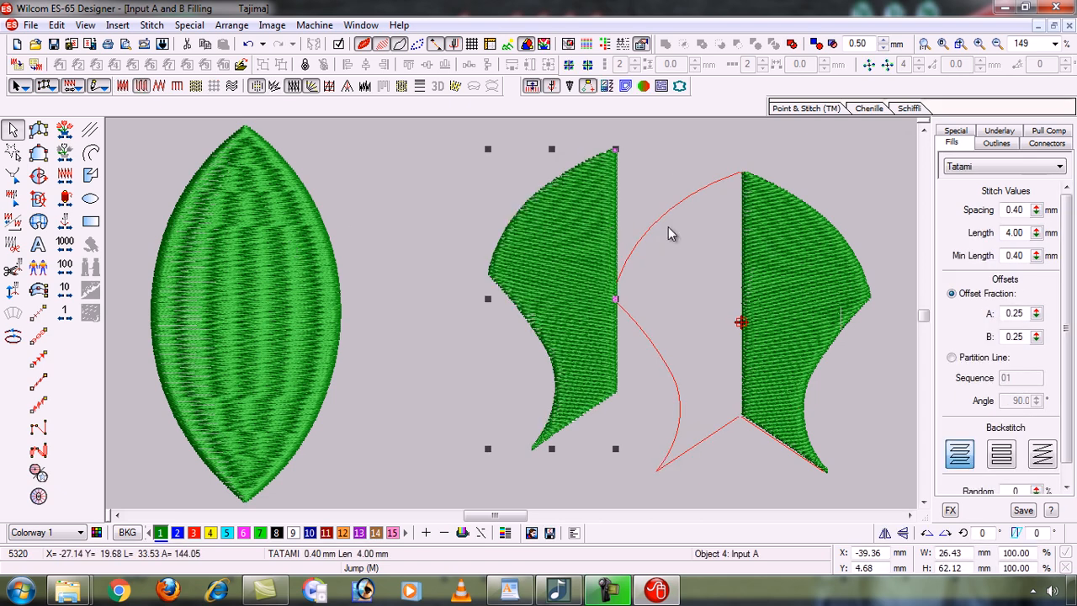
key("ctrl+z")
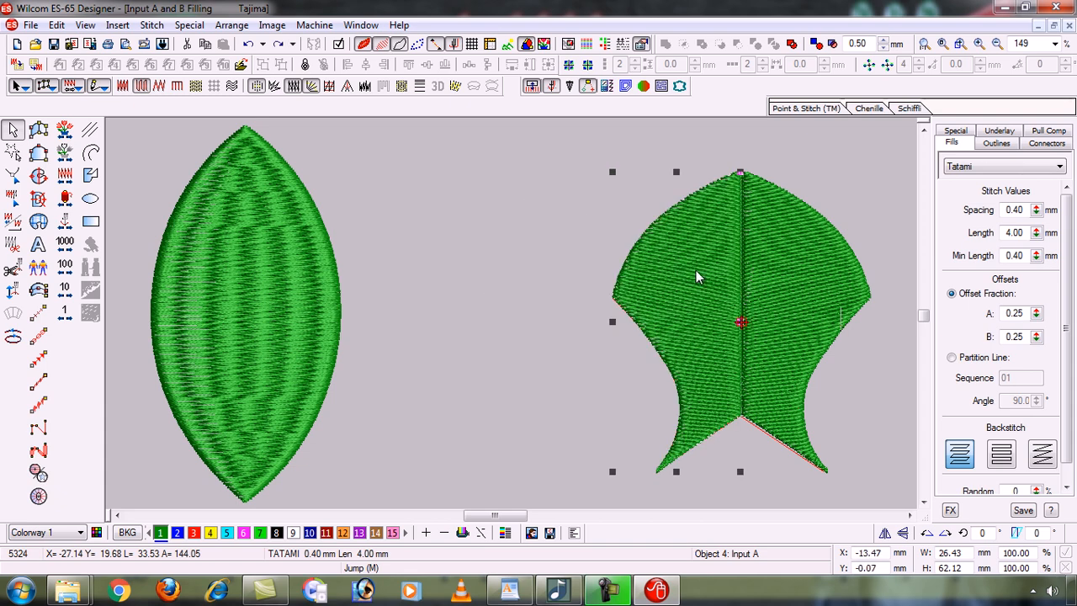
left_click(785, 272, "ctrl")
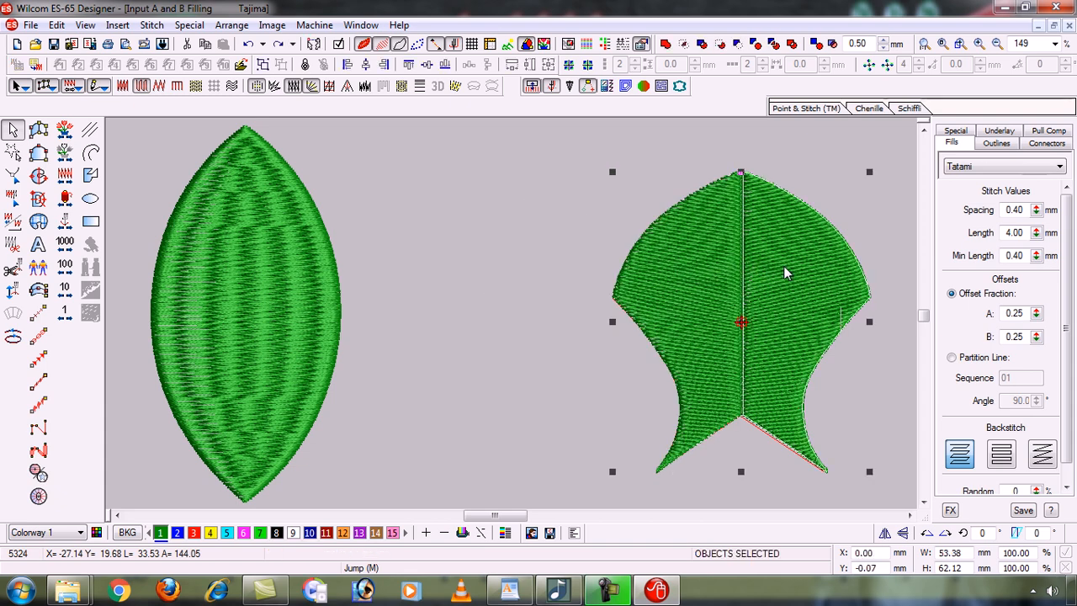
left_click_drag(741, 265, 468, 252)
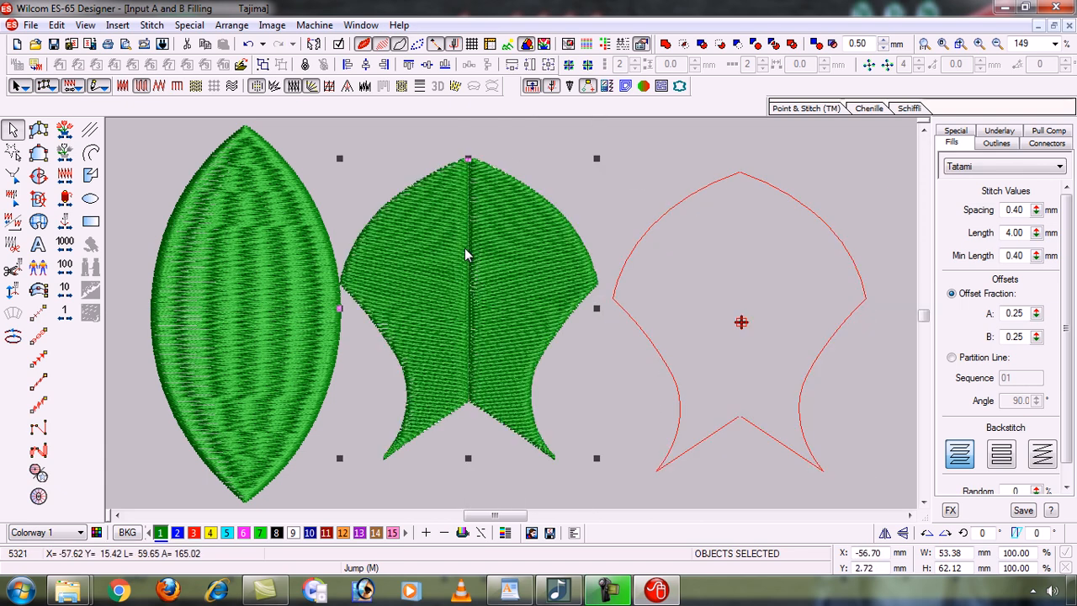
left_click(715, 188)
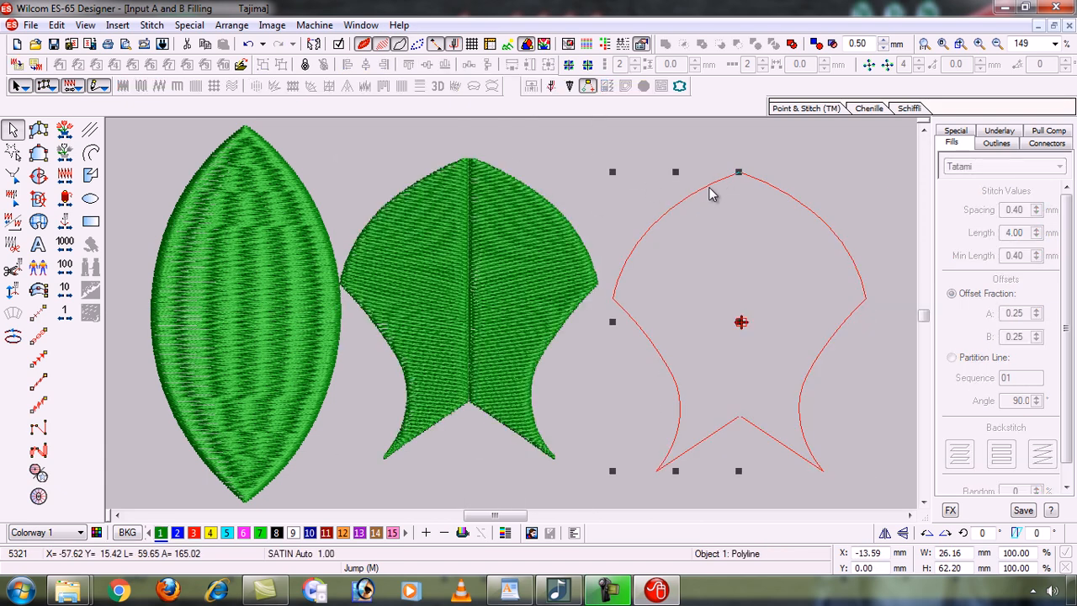
left_click(818, 221, "ctrl")
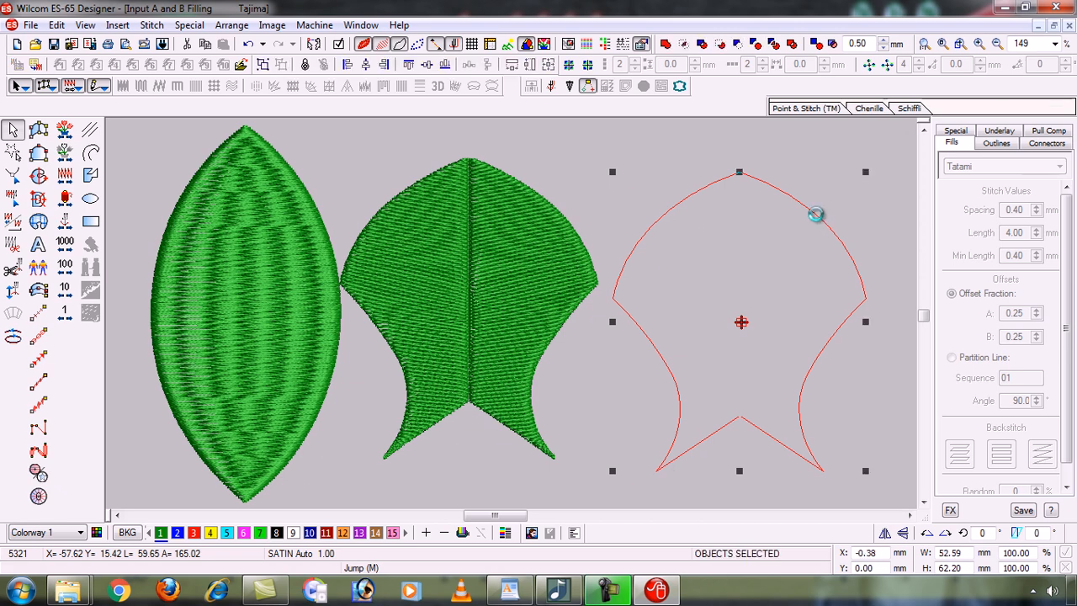
key("Escape")
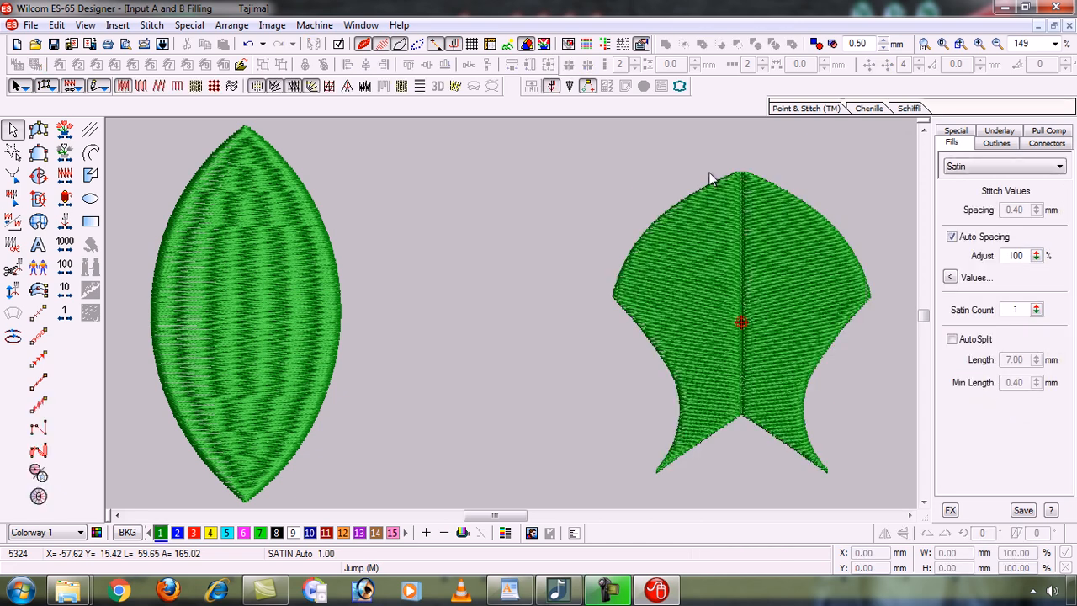
middle_click(695, 371)
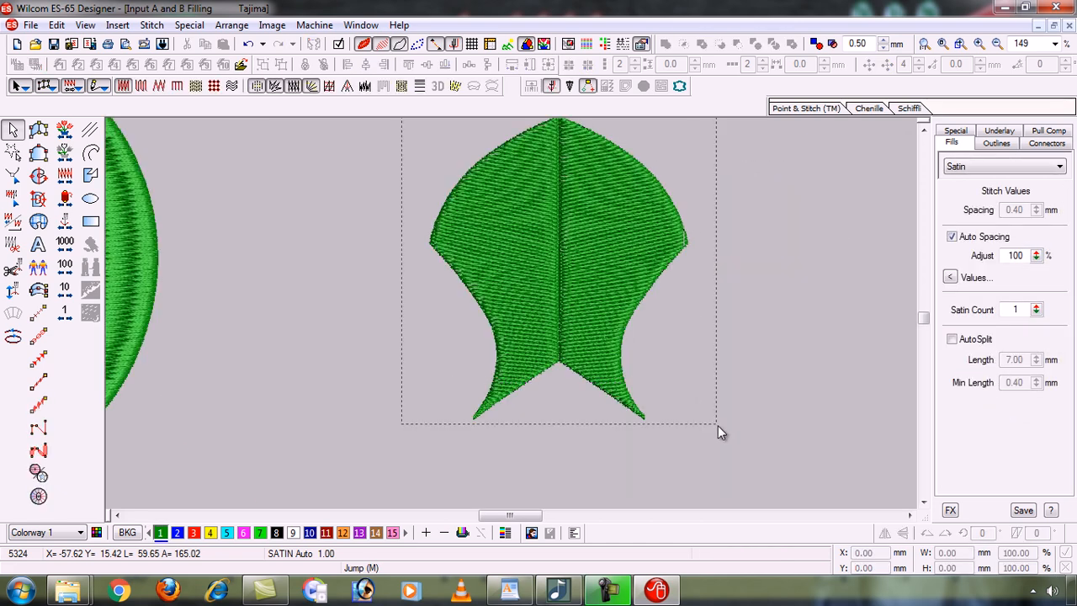
left_click_drag(718, 425, 720, 429)
left_click_drag(578, 241, 460, 244)
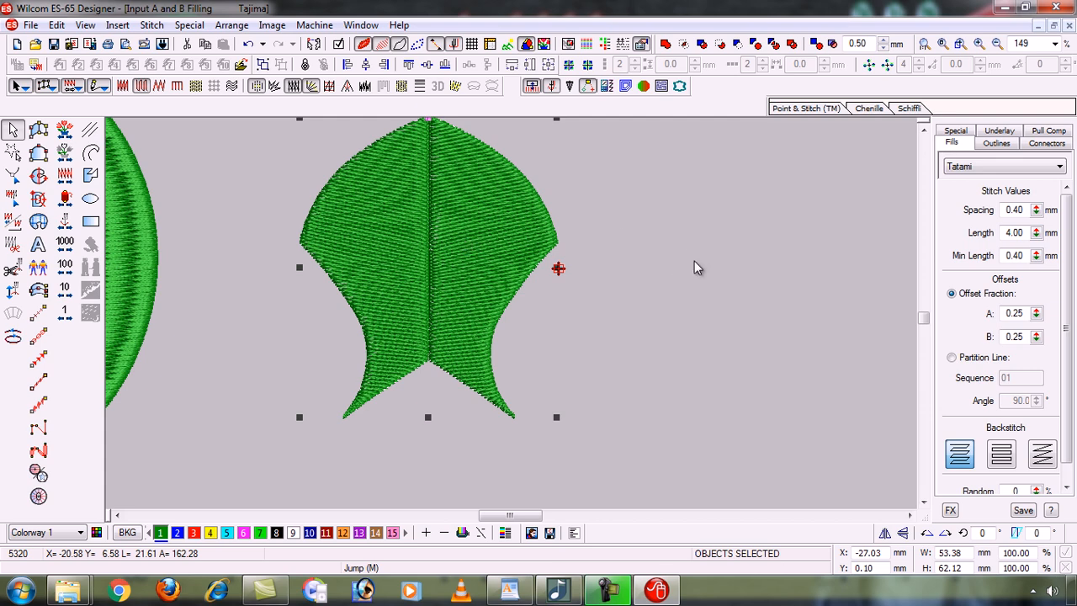
key("ctrl+z")
key("0")
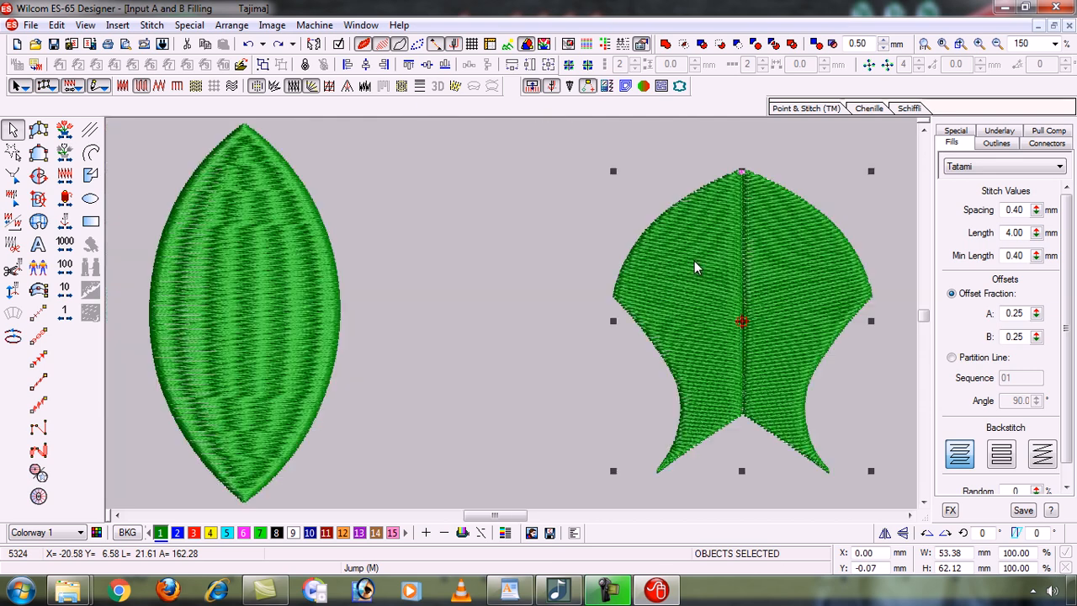
left_click(502, 246)
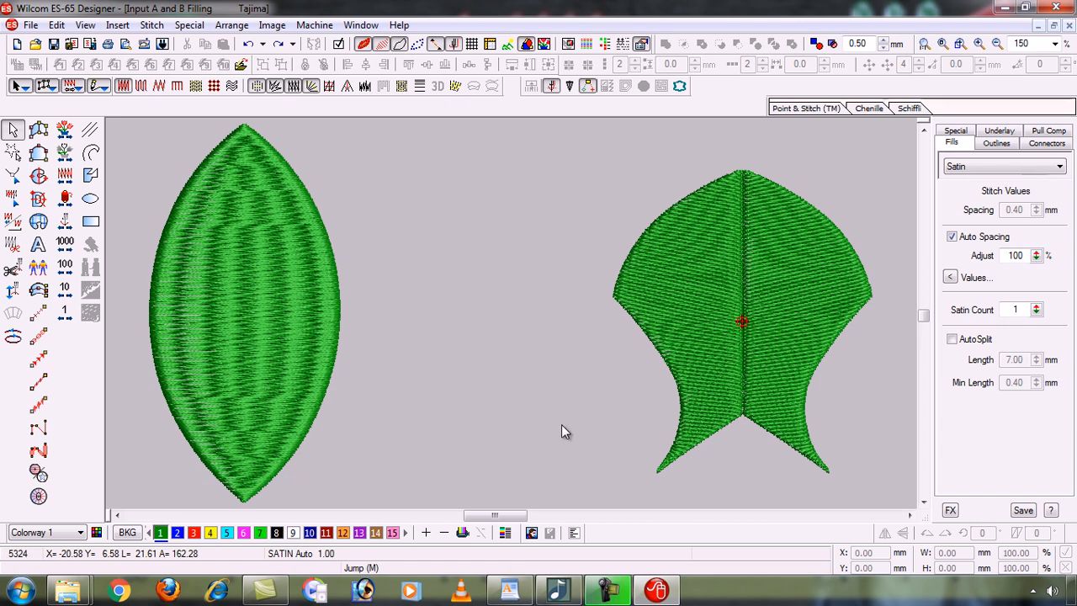
Box-zoom to about 310% on the green leaf's lower half and bottom tip.
left_click(601, 590)
left_click(604, 594)
key("shift+z")
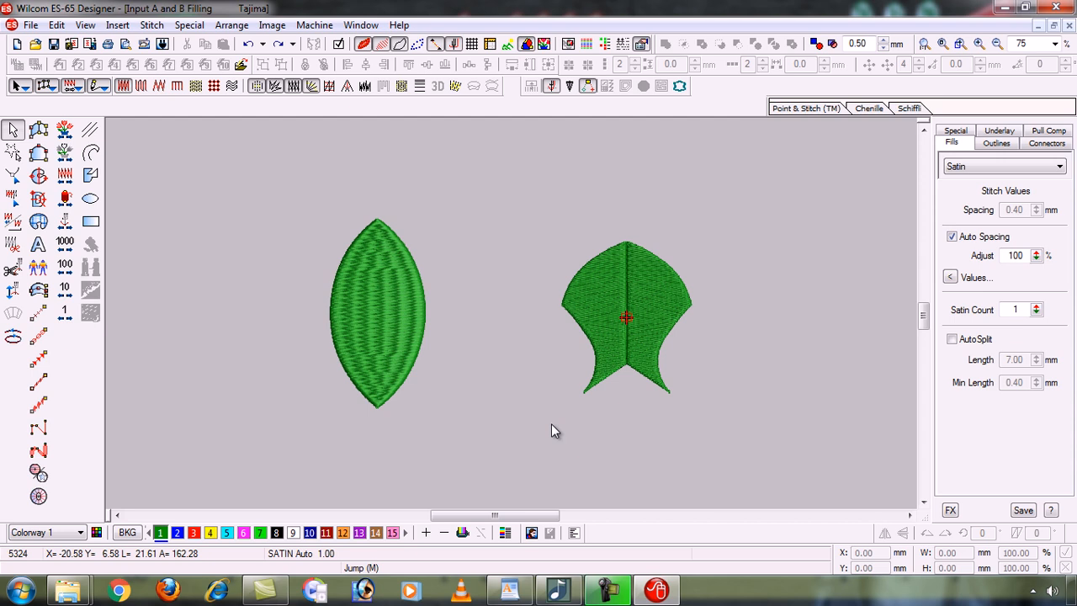
key("z")
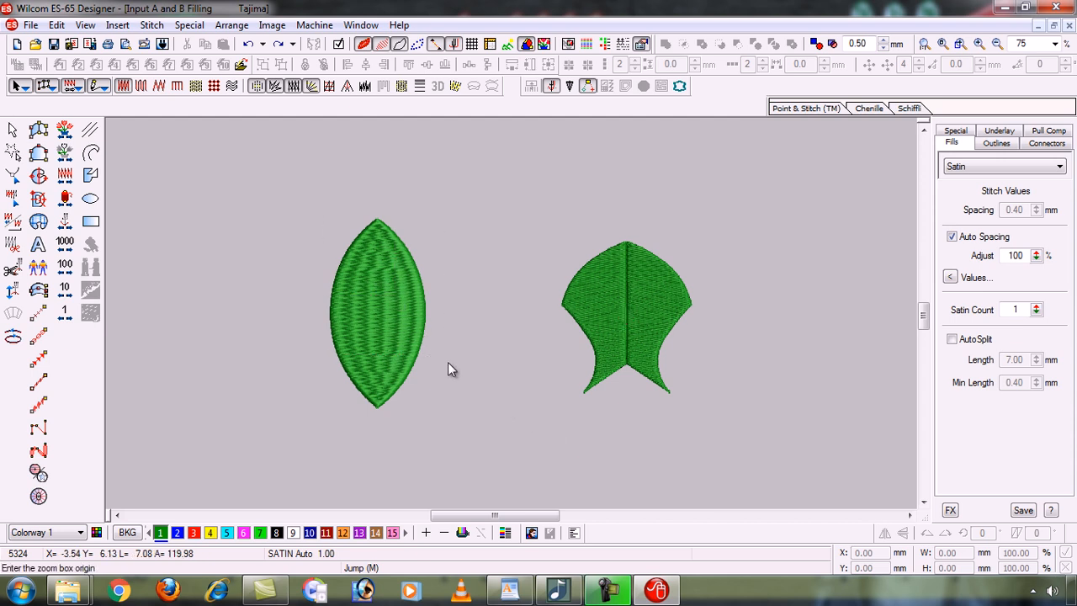
left_click(454, 421)
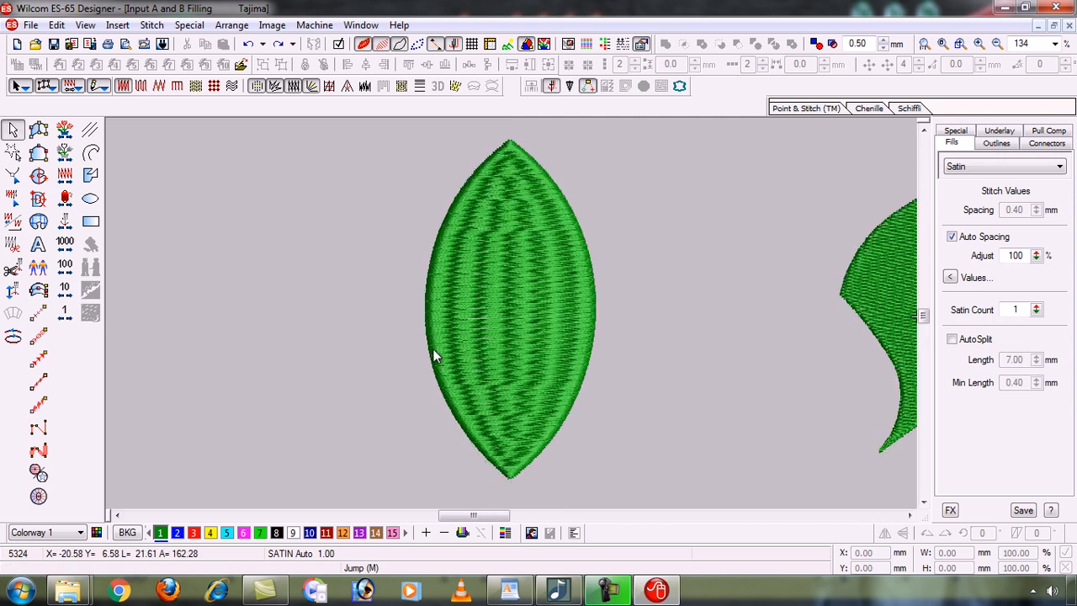
key("b")
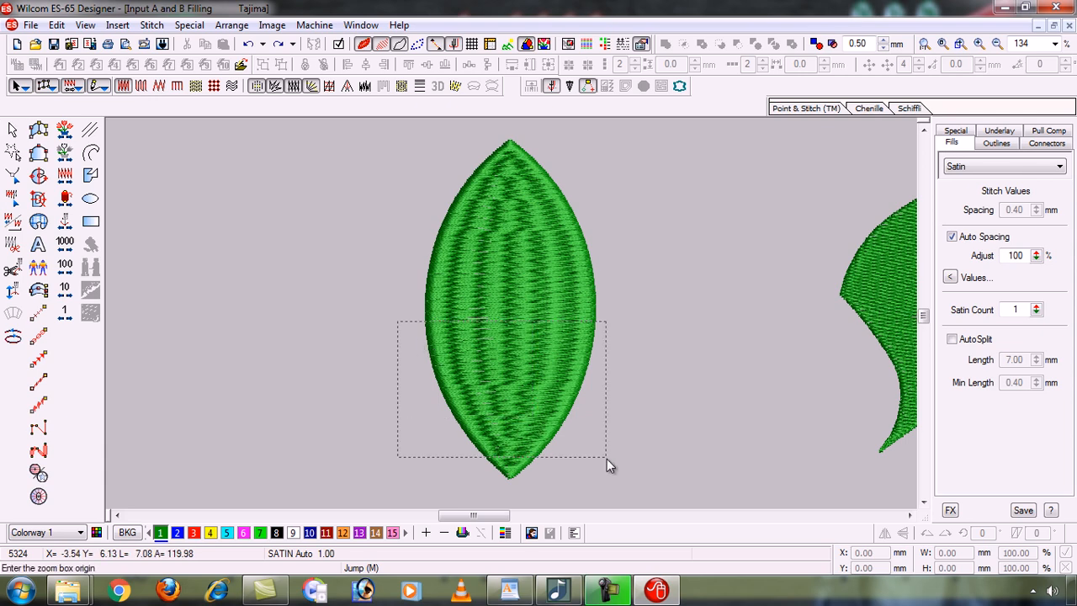
left_click(618, 487)
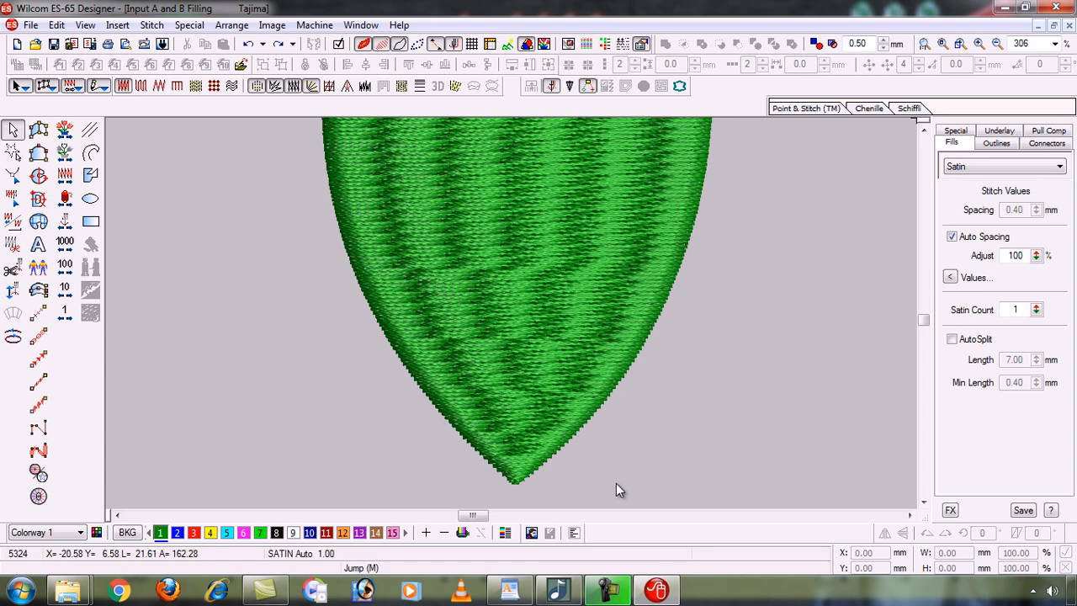
key("0")
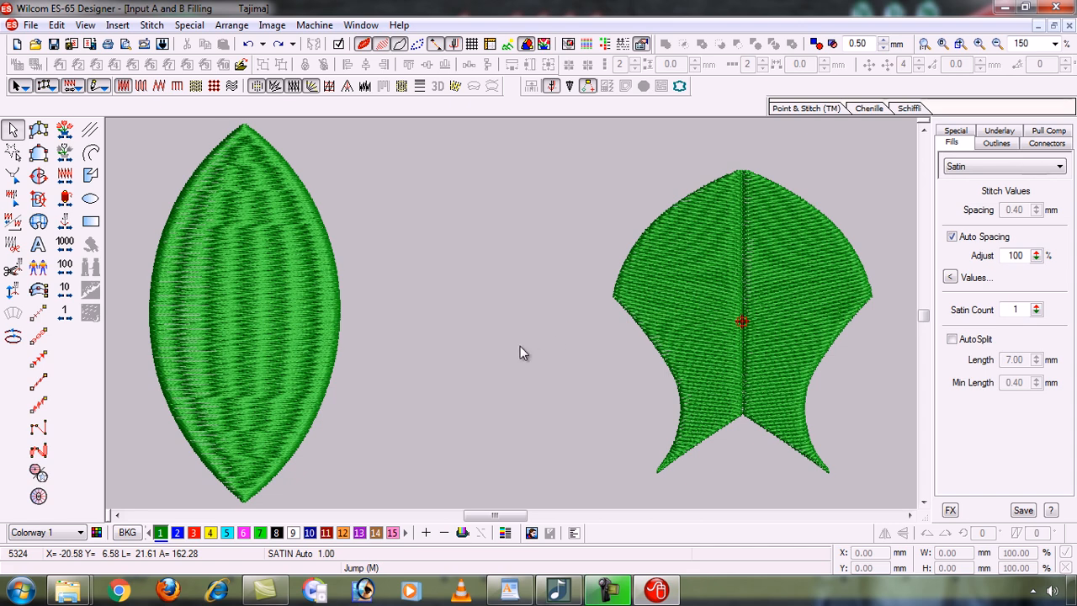
key("b")
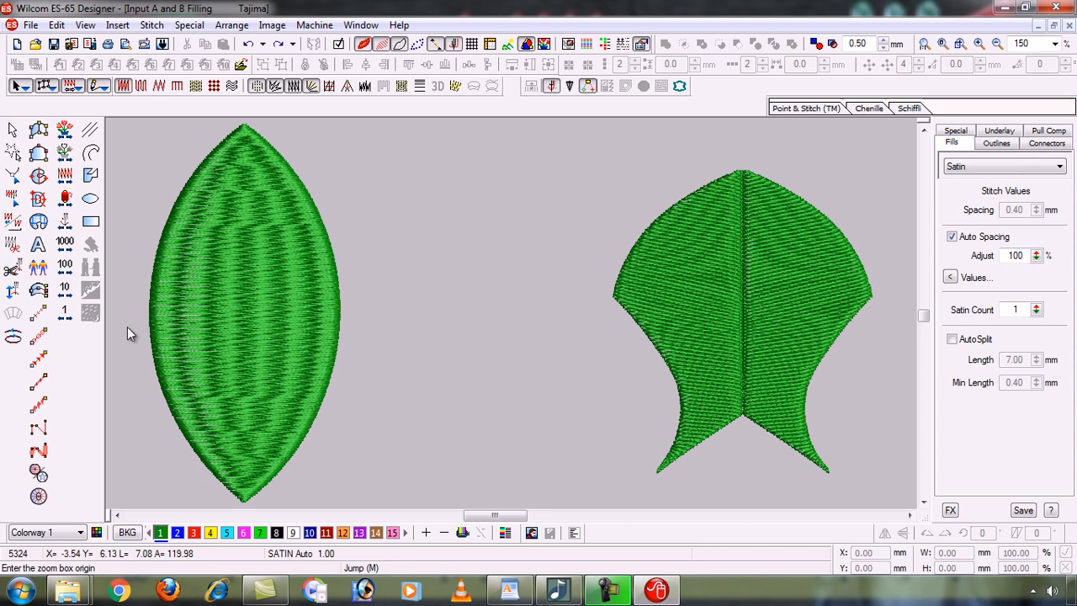
left_click_drag(115, 329, 354, 489)
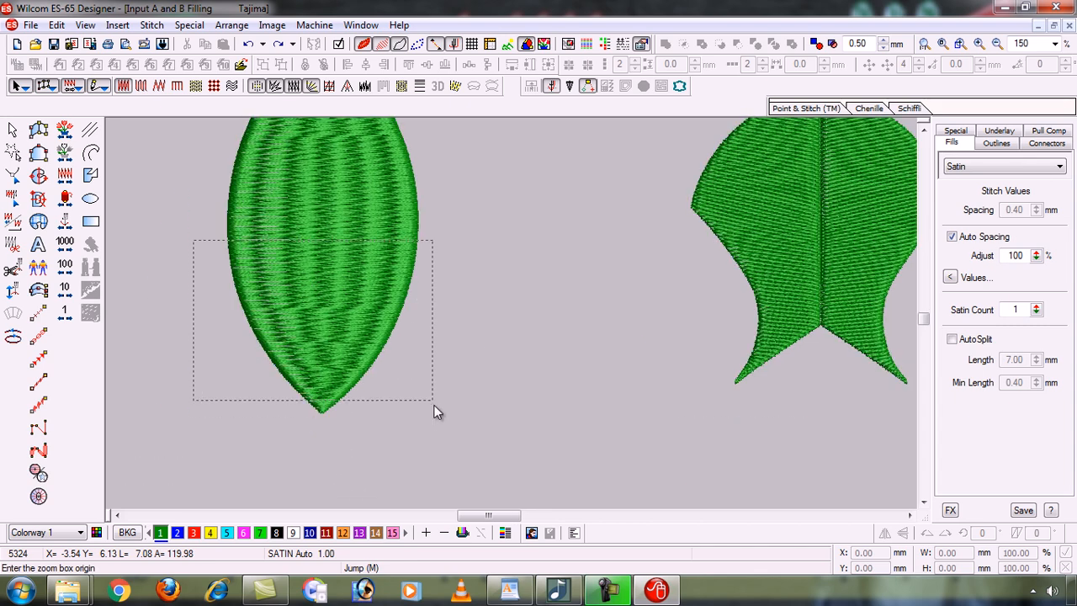
left_click_drag(434, 405, 438, 421)
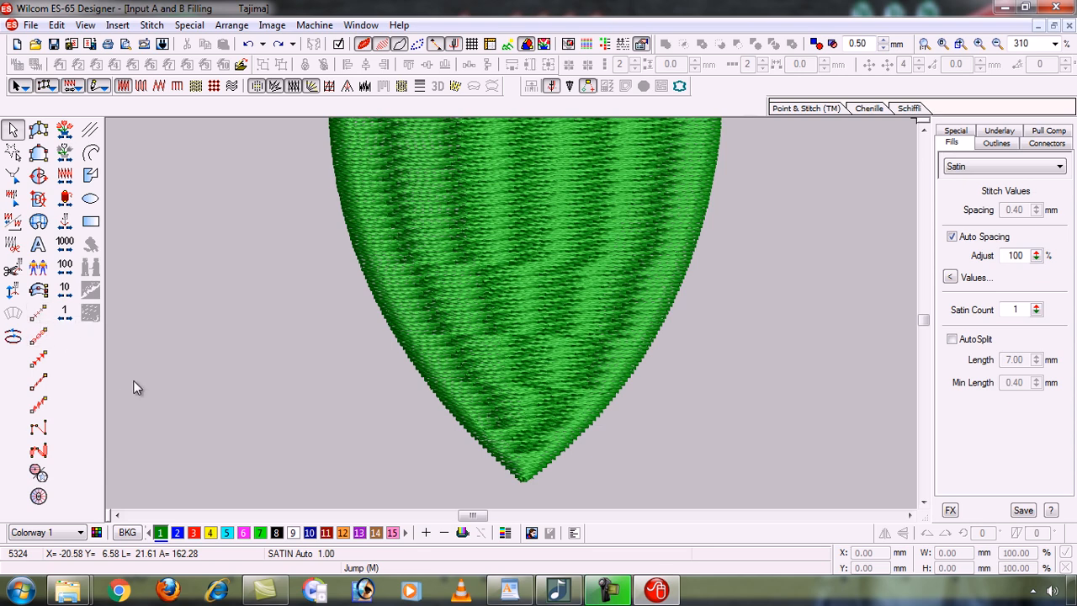
Start a triple-run outline at the leaf's bottom tip and trace up its left edge.
left_click(39, 338)
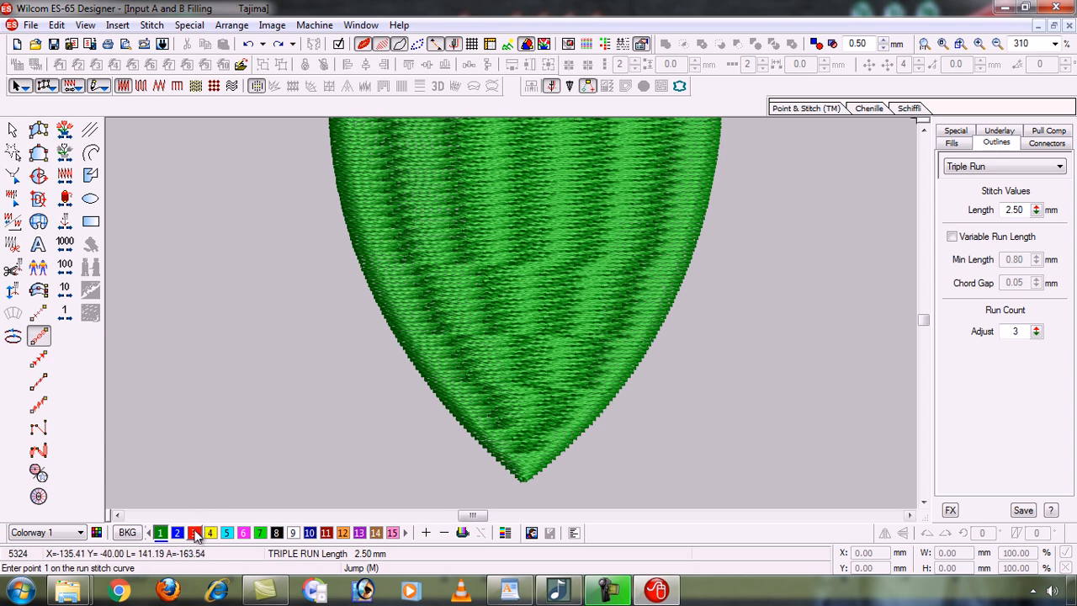
left_click(523, 482)
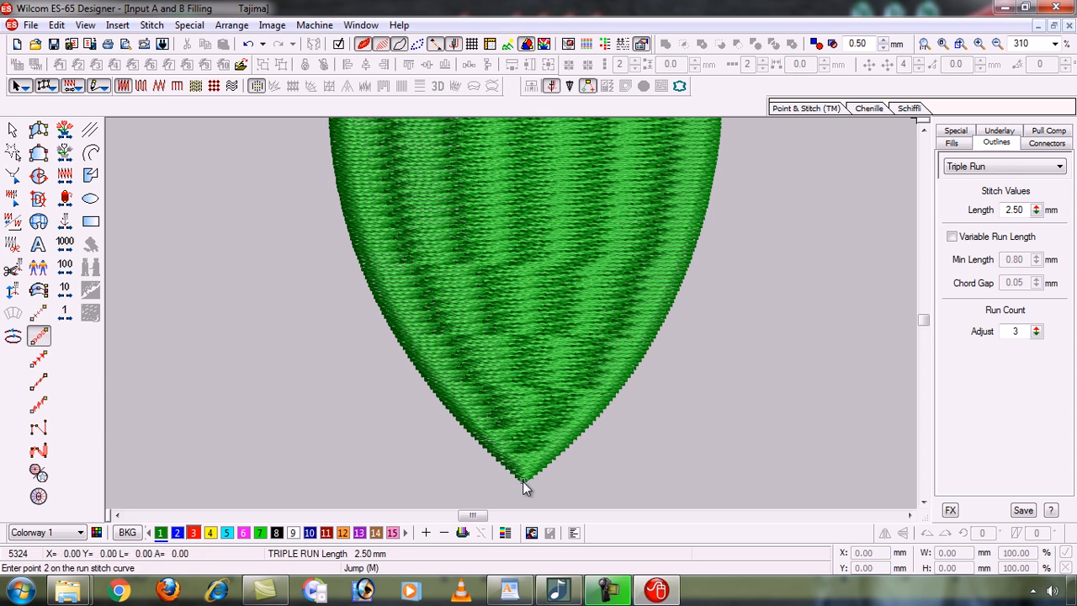
left_click(468, 433)
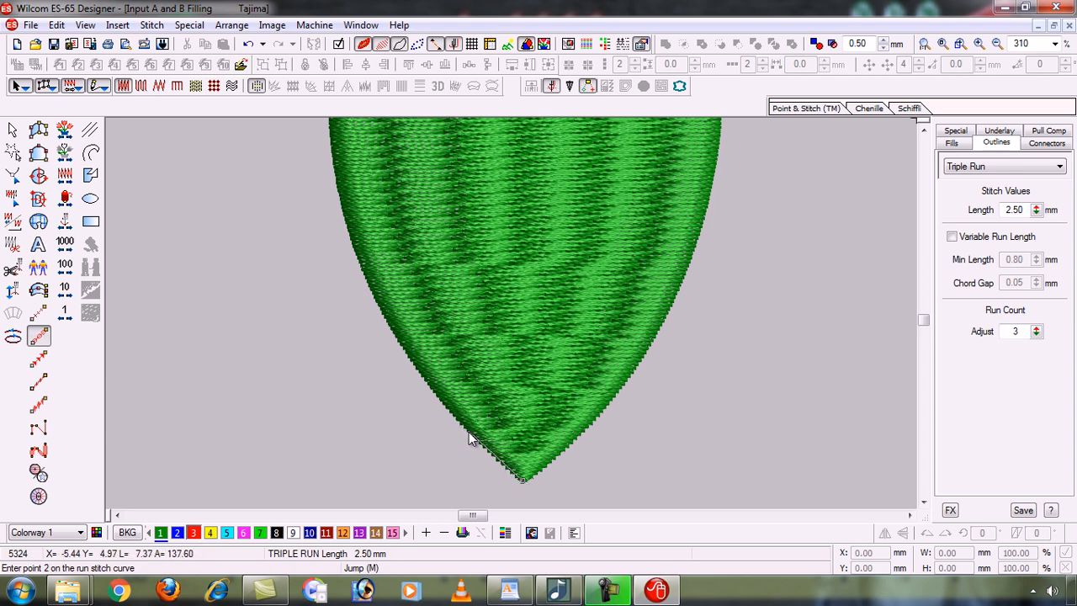
left_click(413, 365)
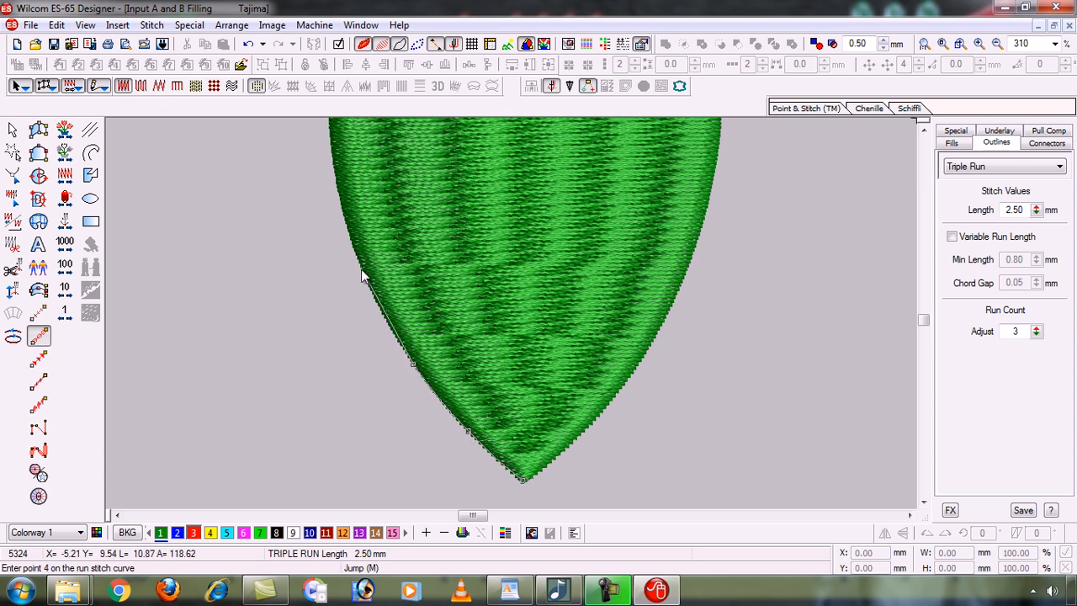
left_click(361, 270)
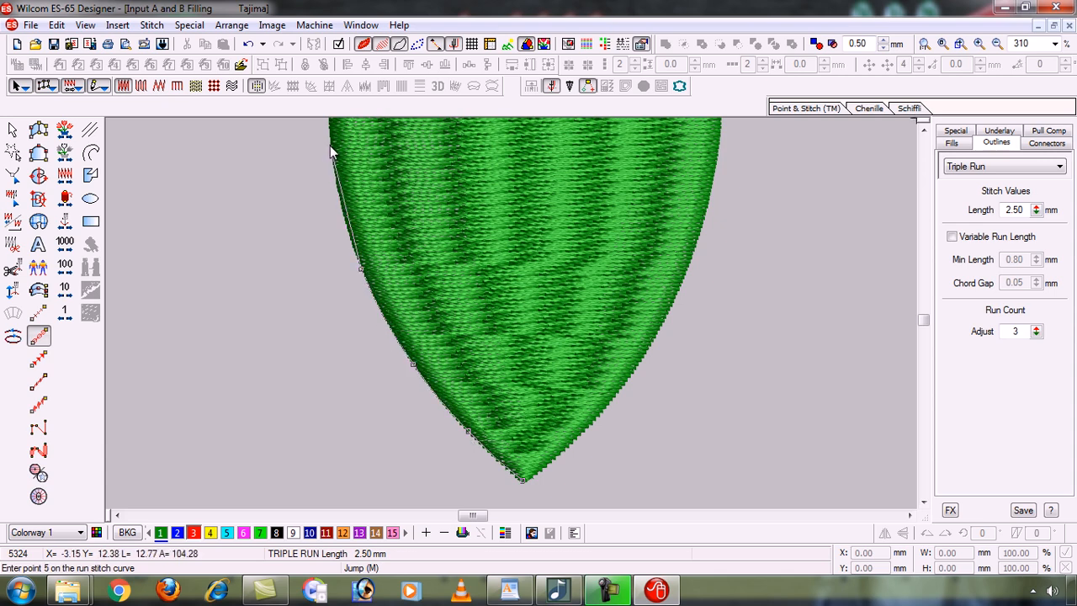
left_click(330, 147)
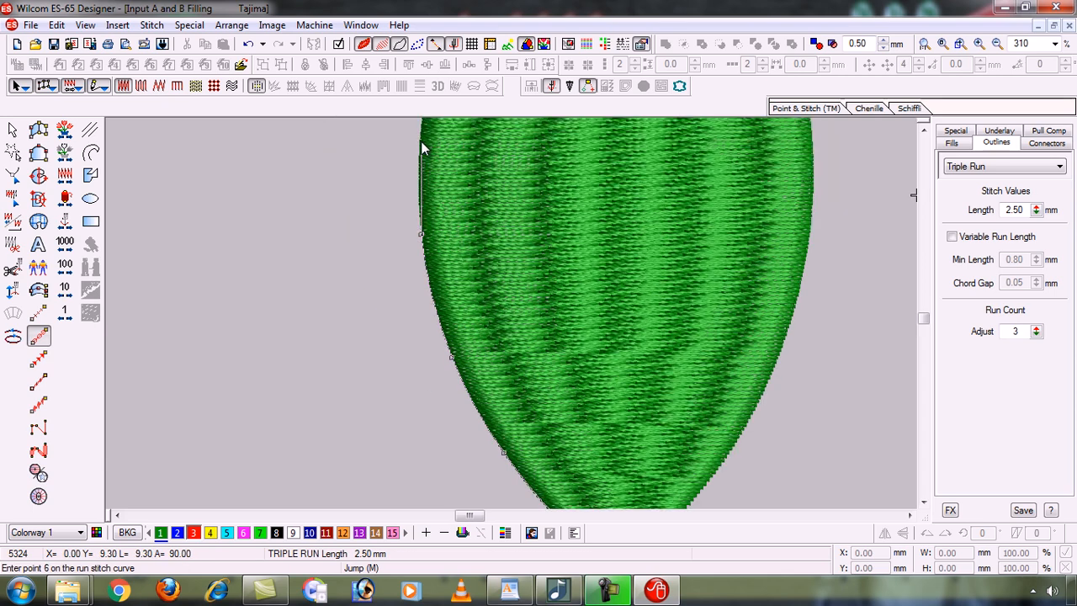
left_click(420, 141)
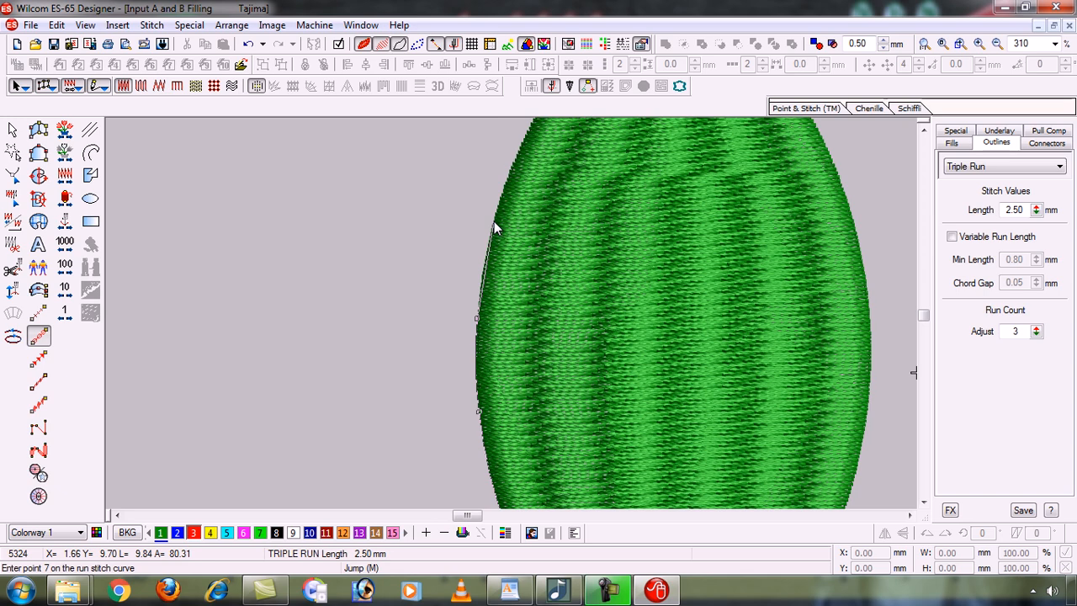
Continue the outline around the leaf's top tip and begin down the right edge.
left_click(495, 221)
scroll(505, 186, "up", 3)
left_click(533, 193)
scroll(532, 193, "up", 3)
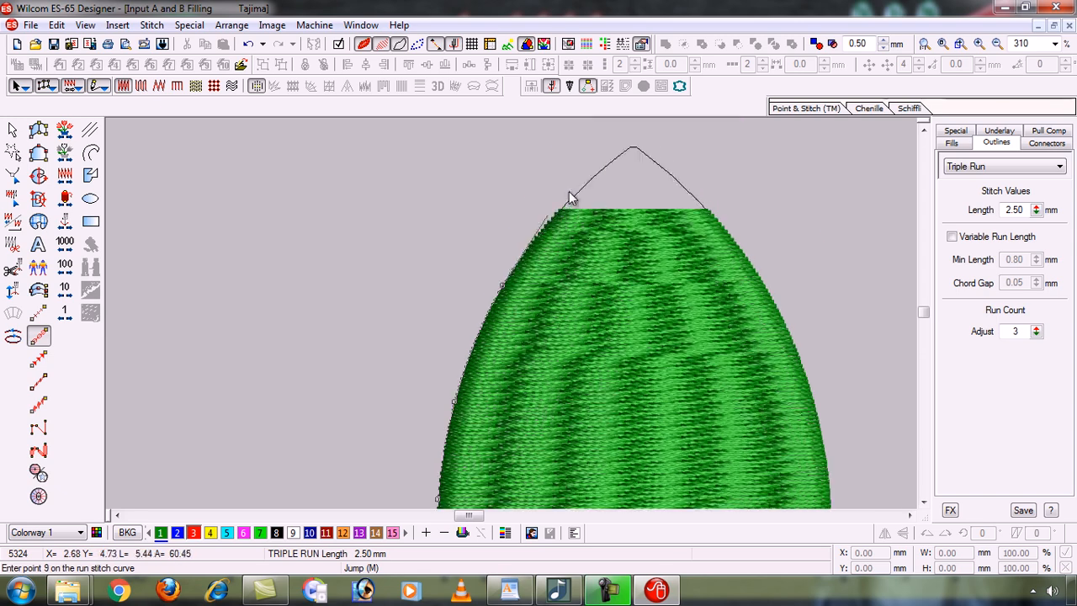
left_click(578, 190)
scroll(578, 192, "up", 3)
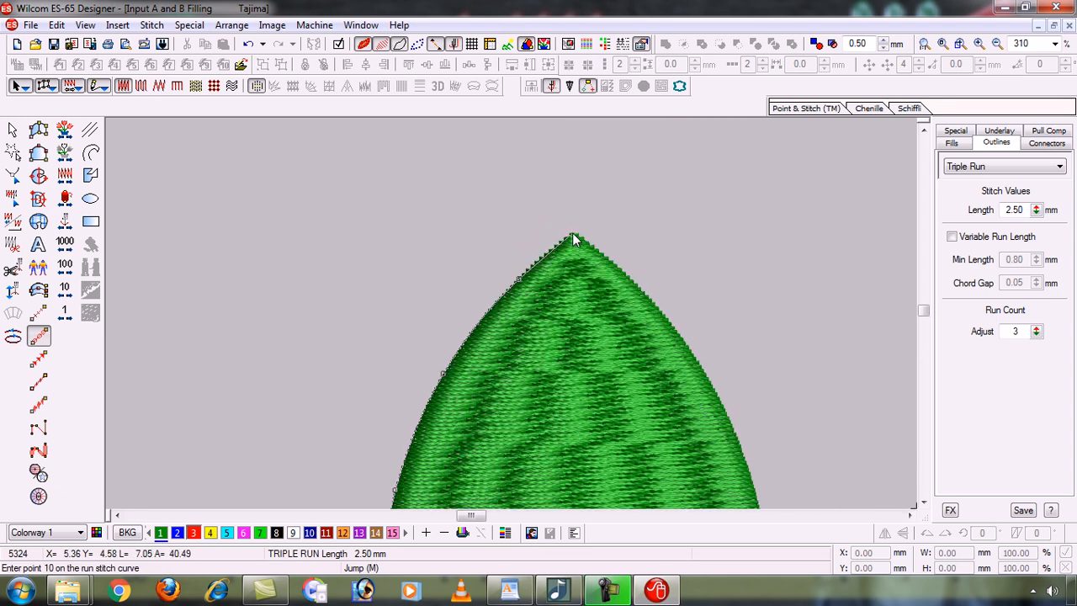
left_click(572, 236)
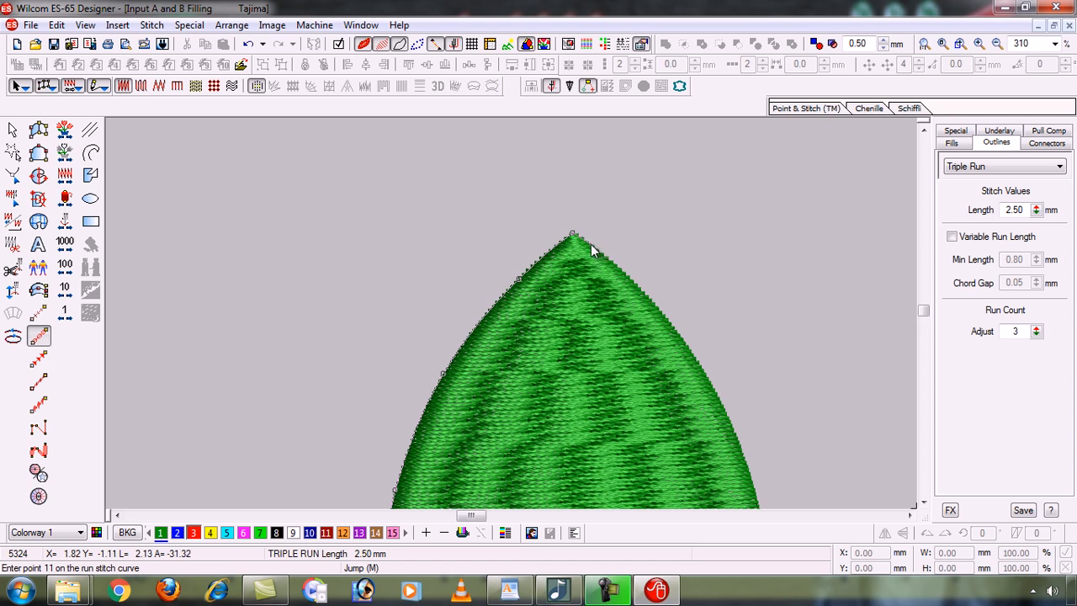
left_click(590, 246)
left_click(666, 316)
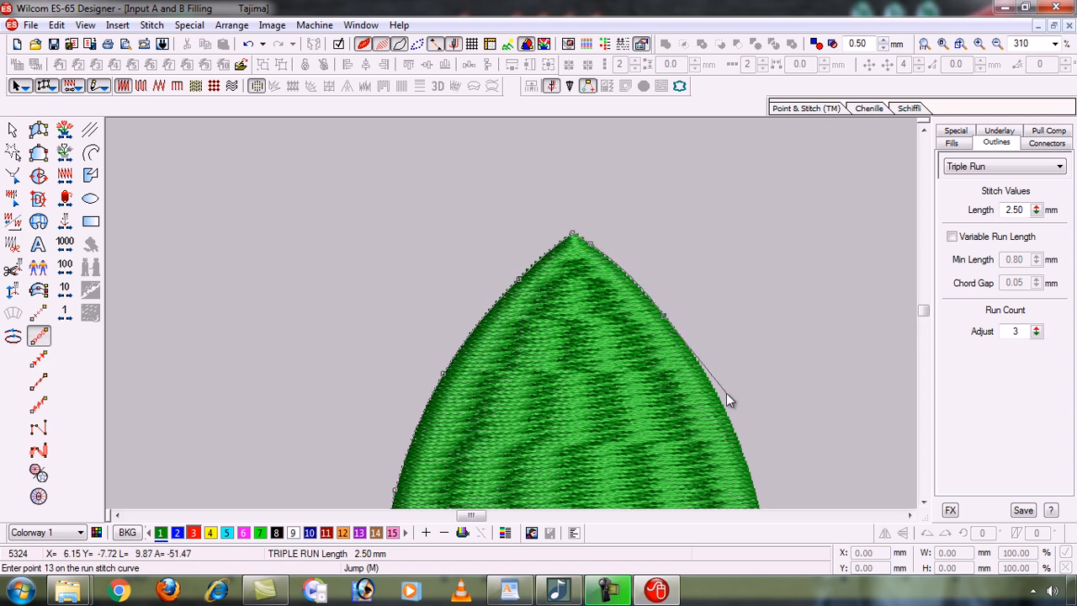
left_click(725, 410)
Trace the right edge back down to the tip and finish the red triple-run outline.
key("c")
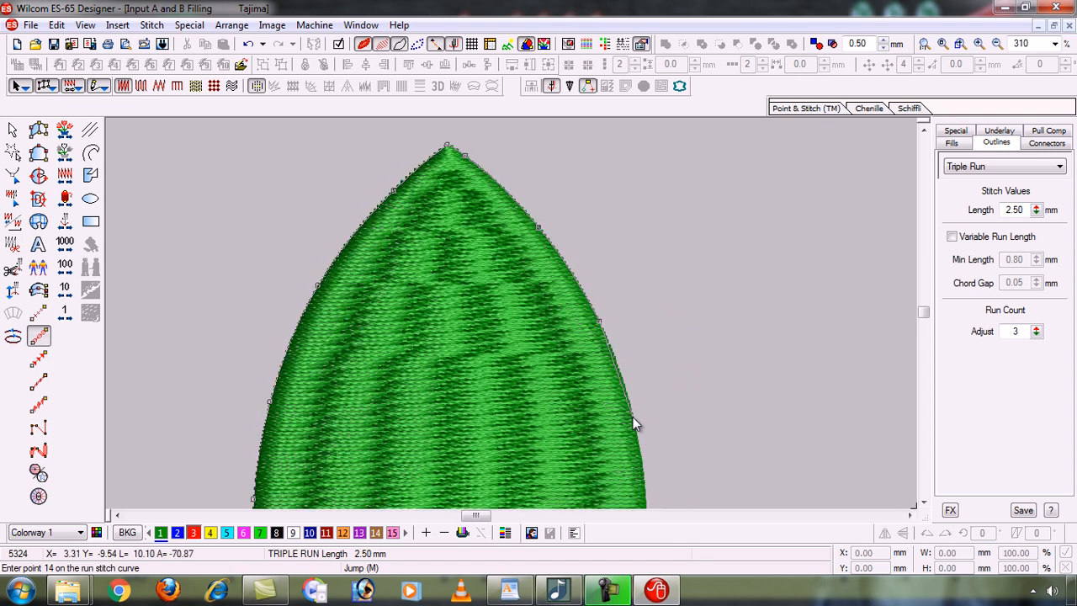
left_click(634, 418)
key("c")
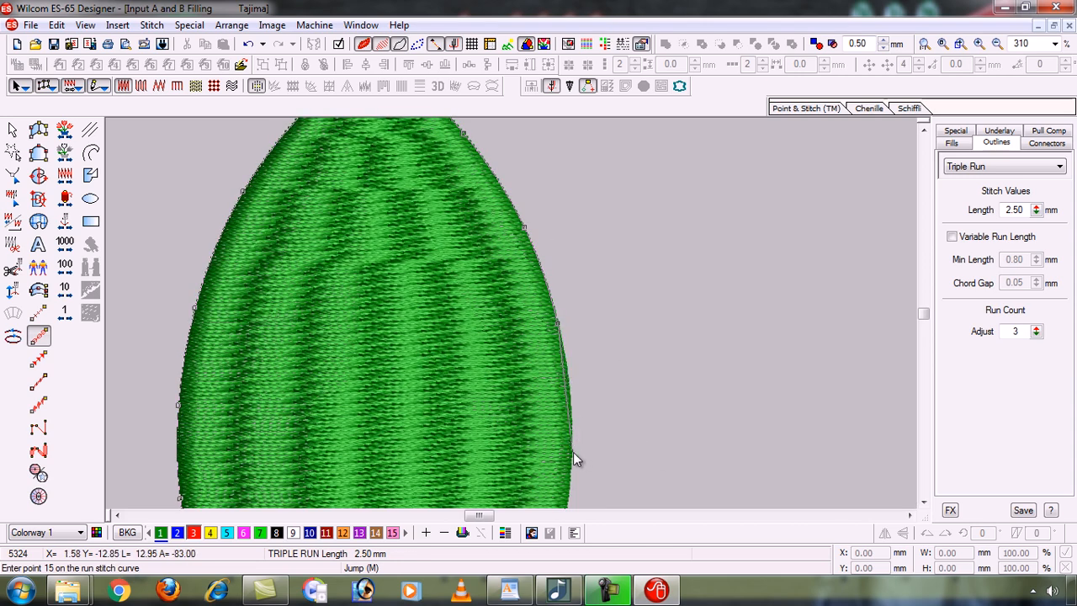
left_click(572, 452)
key("c")
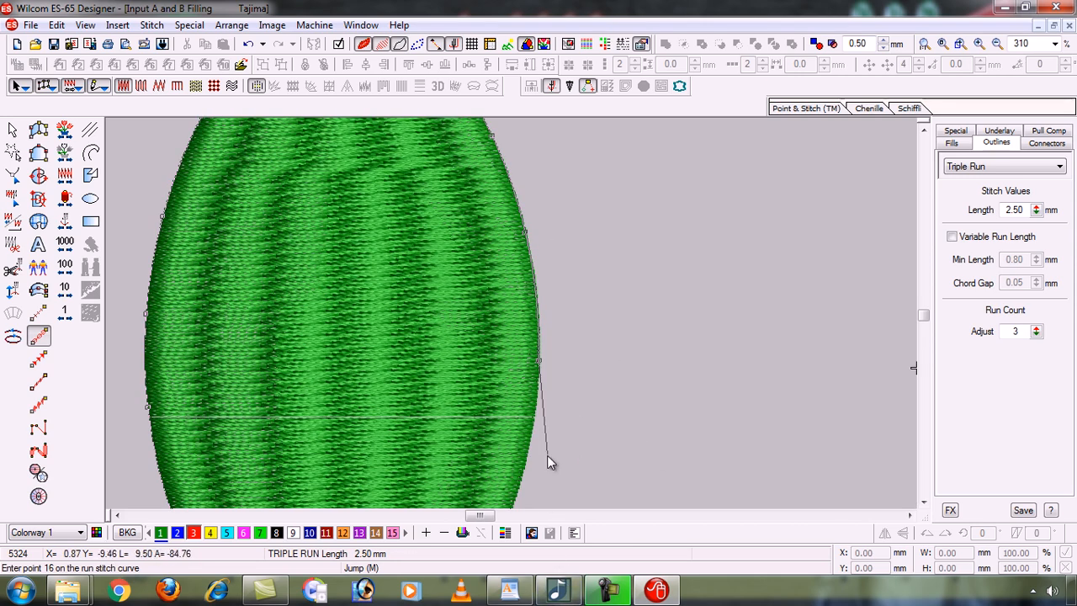
left_click(531, 444)
key("c")
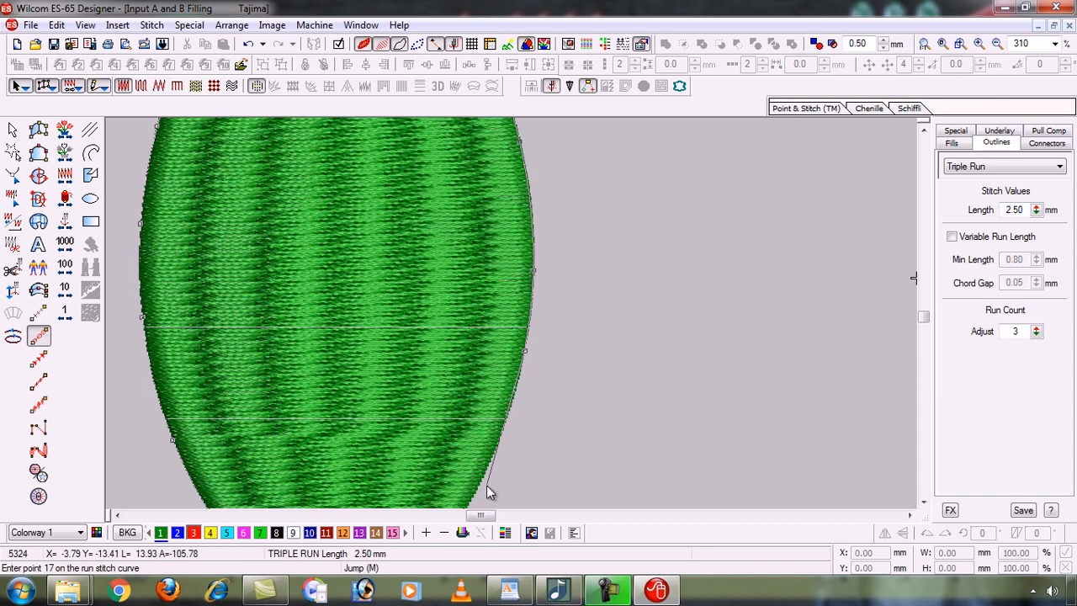
left_click(492, 417)
key("c")
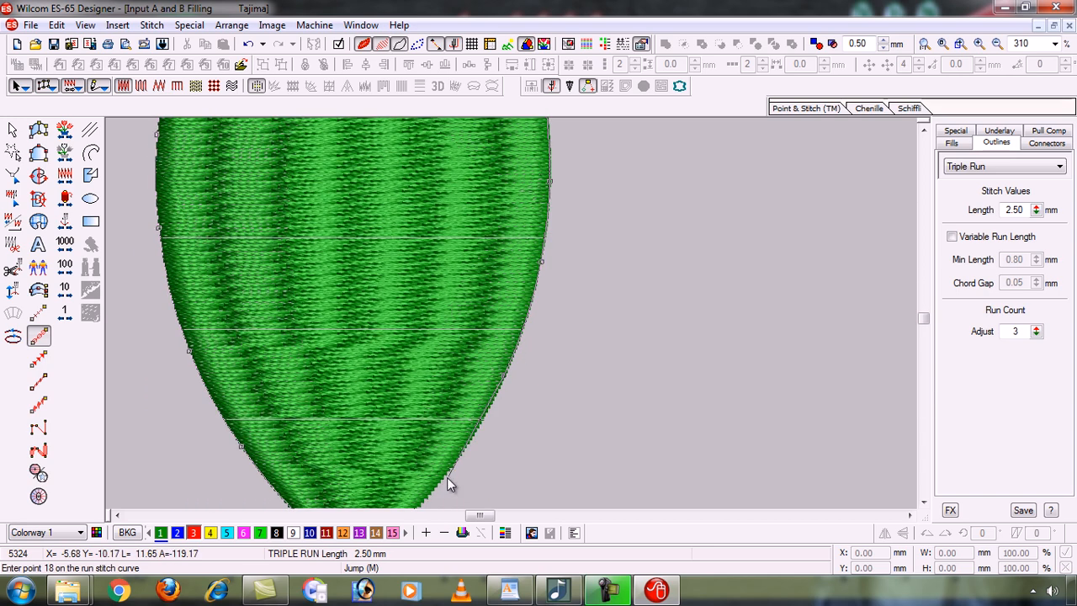
left_click(448, 470)
key("c")
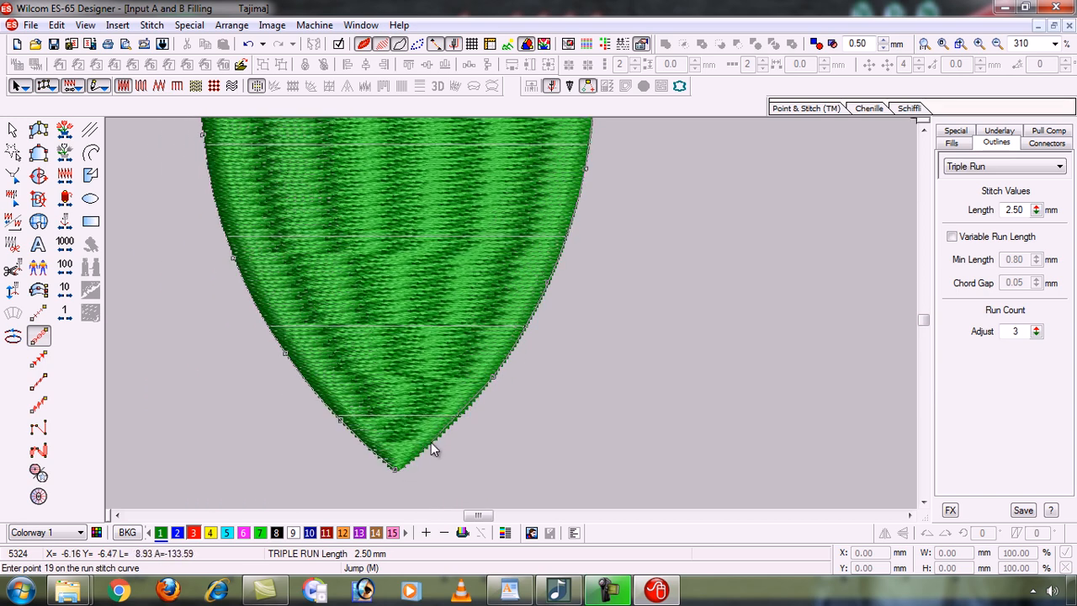
left_click(431, 445)
left_click(397, 468)
key("Return")
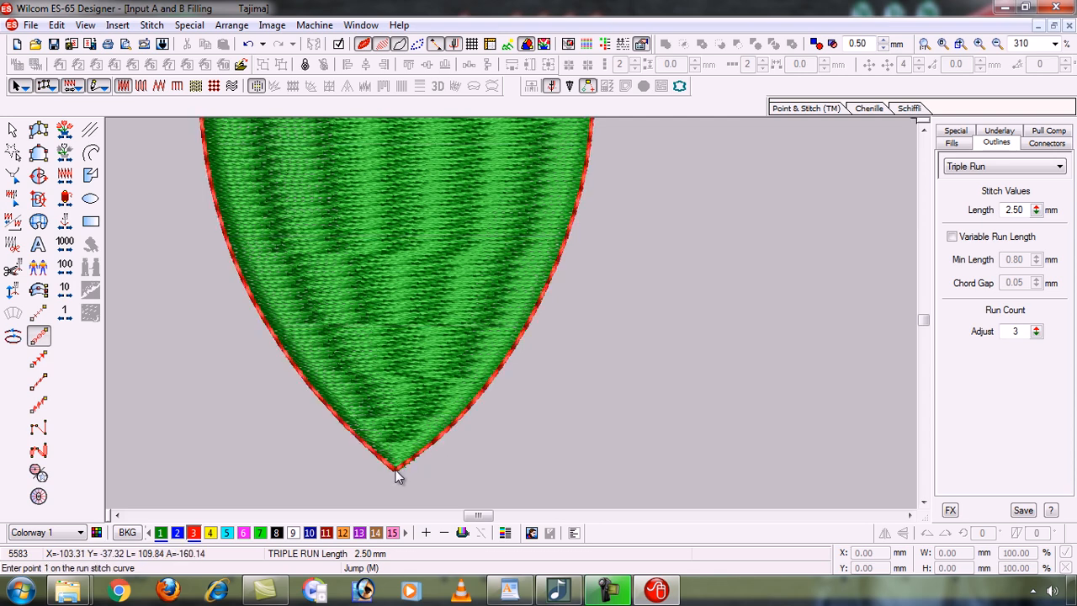
key("0")
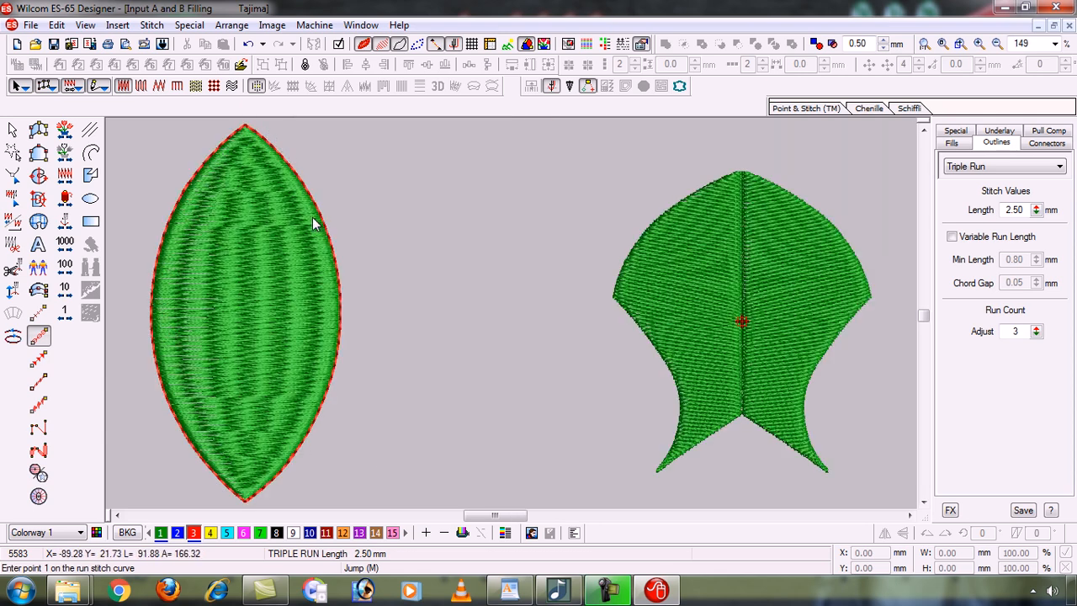
key("b")
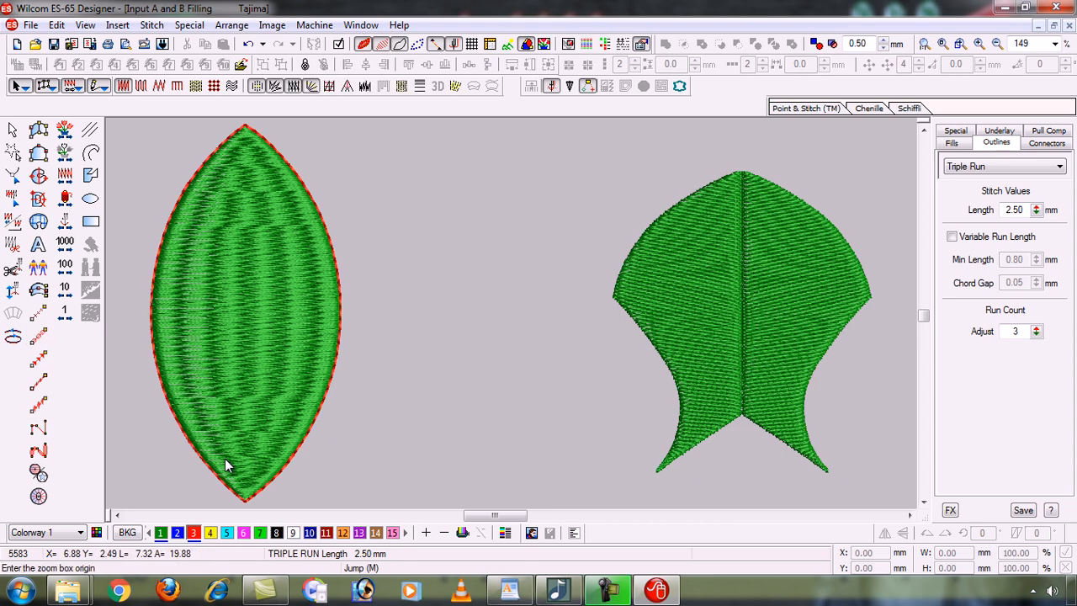
left_click_drag(148, 373, 436, 435)
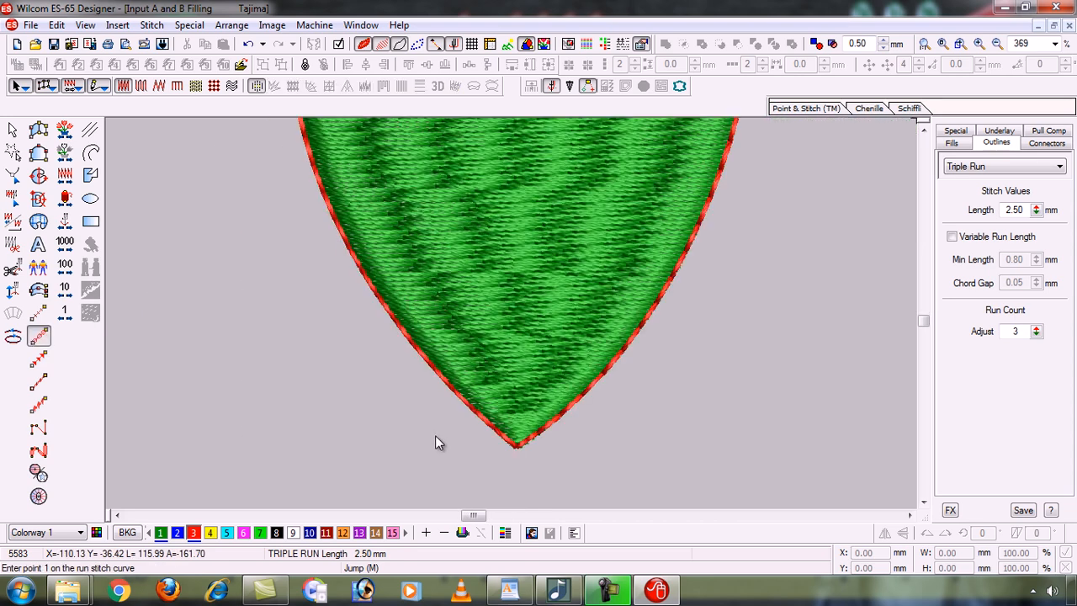
left_click(923, 320)
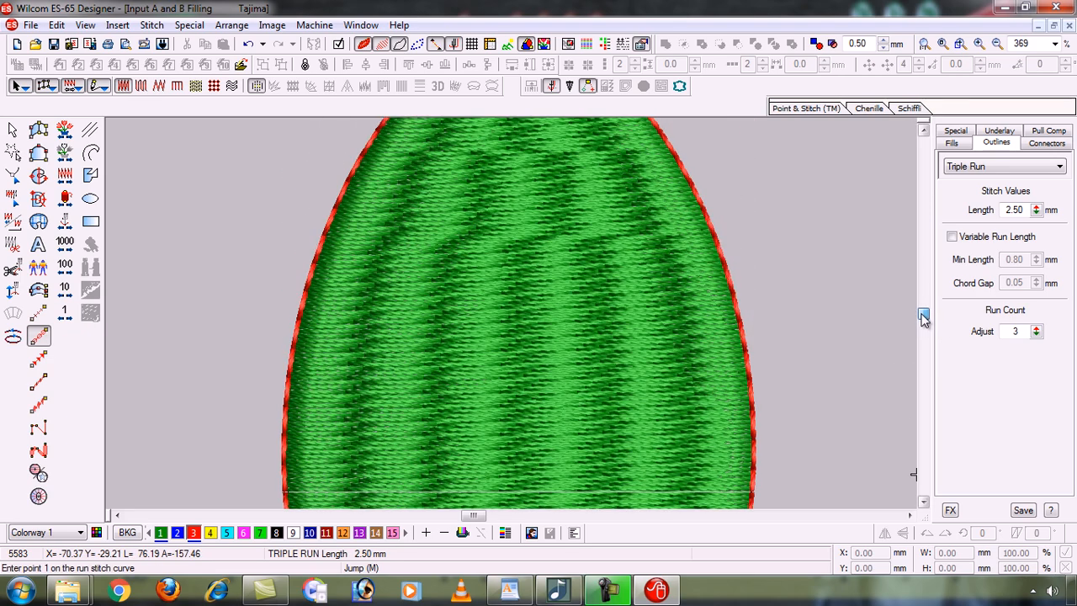
scroll(923, 317, "up", 5)
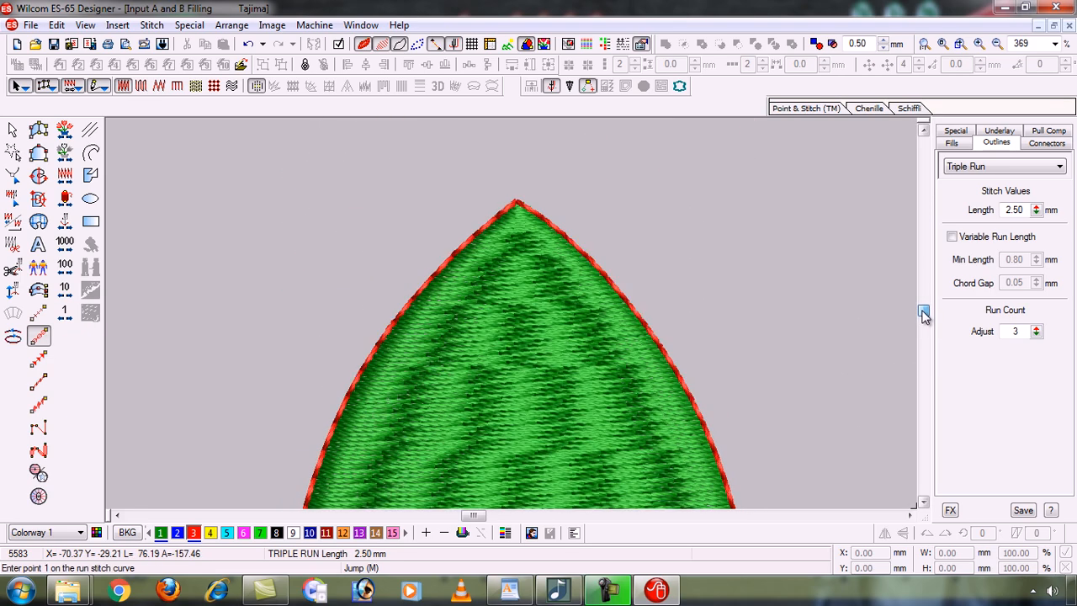
key("0")
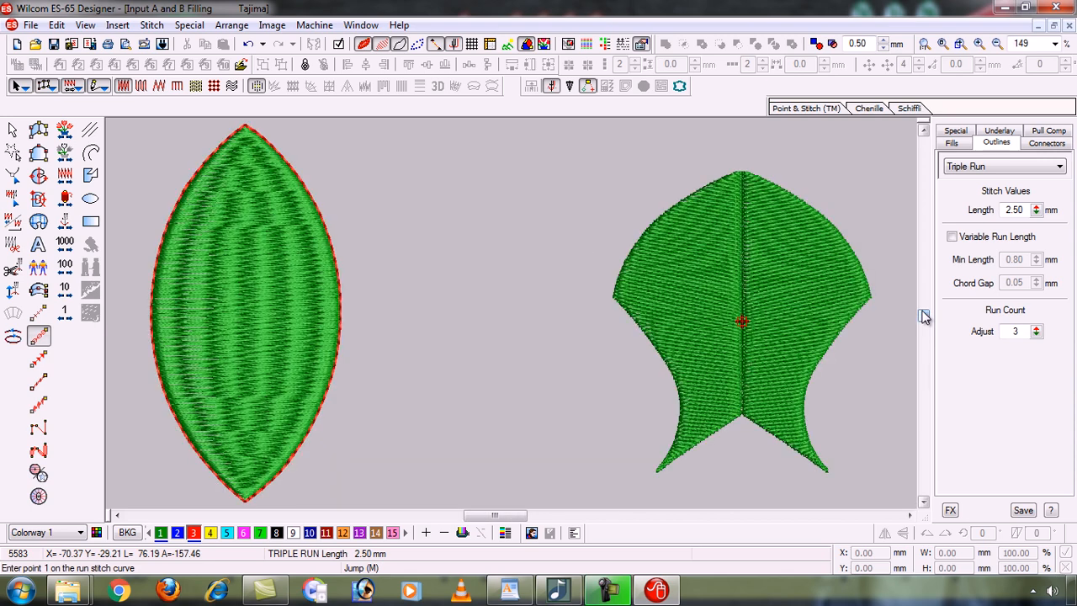
key("b")
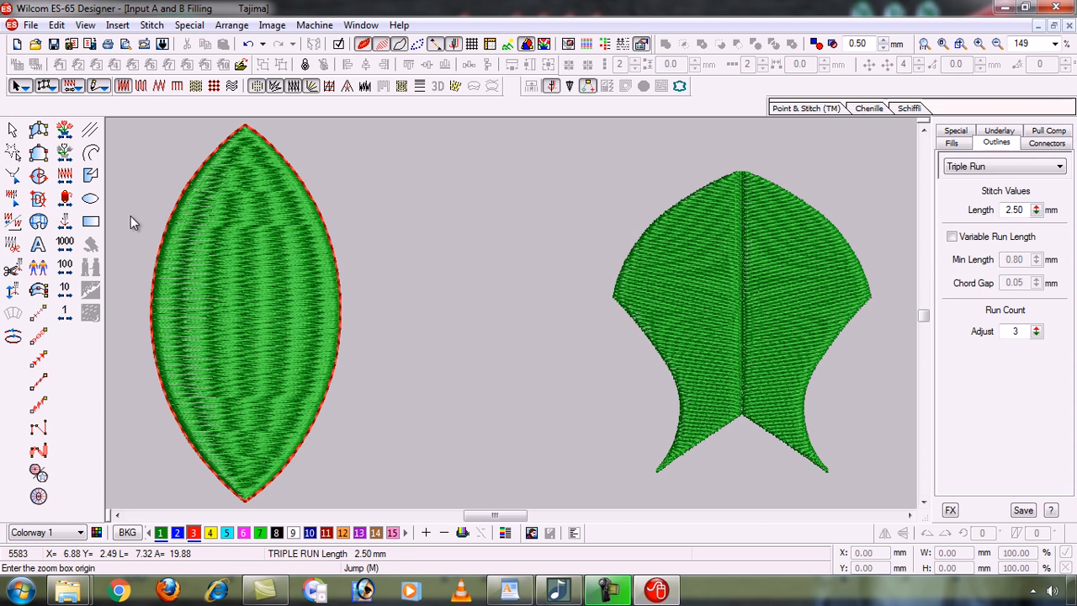
left_click(119, 346)
left_click(453, 426)
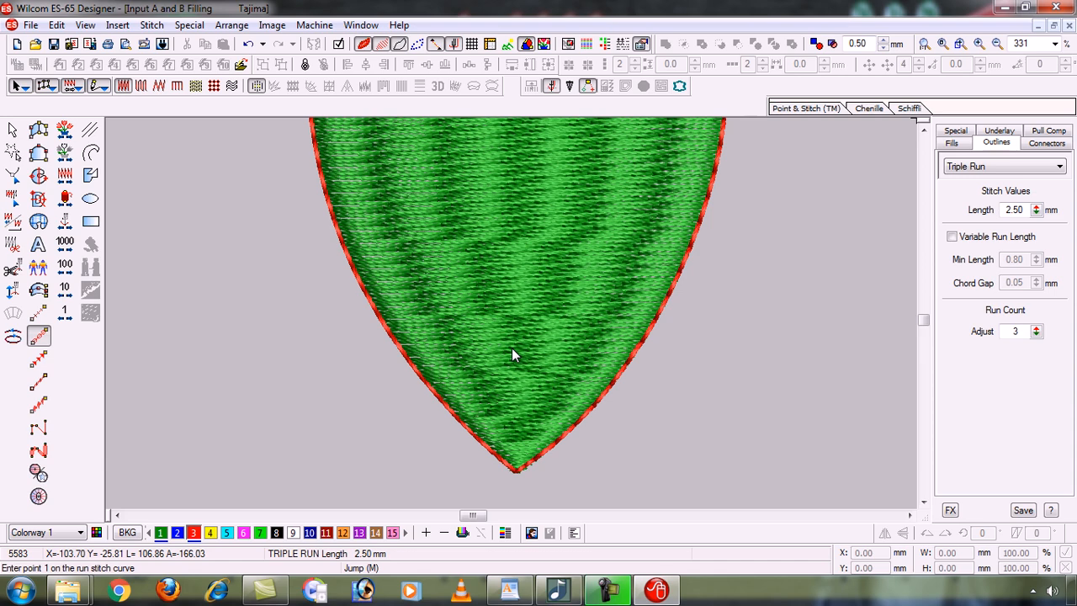
Turn off TrueView and stitches so the leaf and fish show as outlines with needle points.
left_click(363, 46)
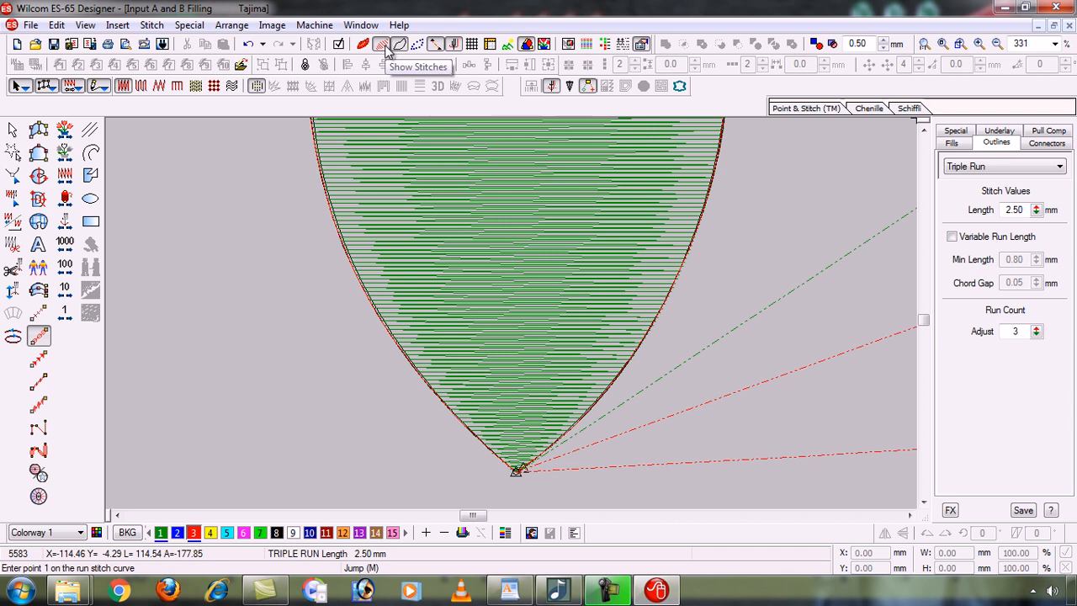
left_click(385, 47)
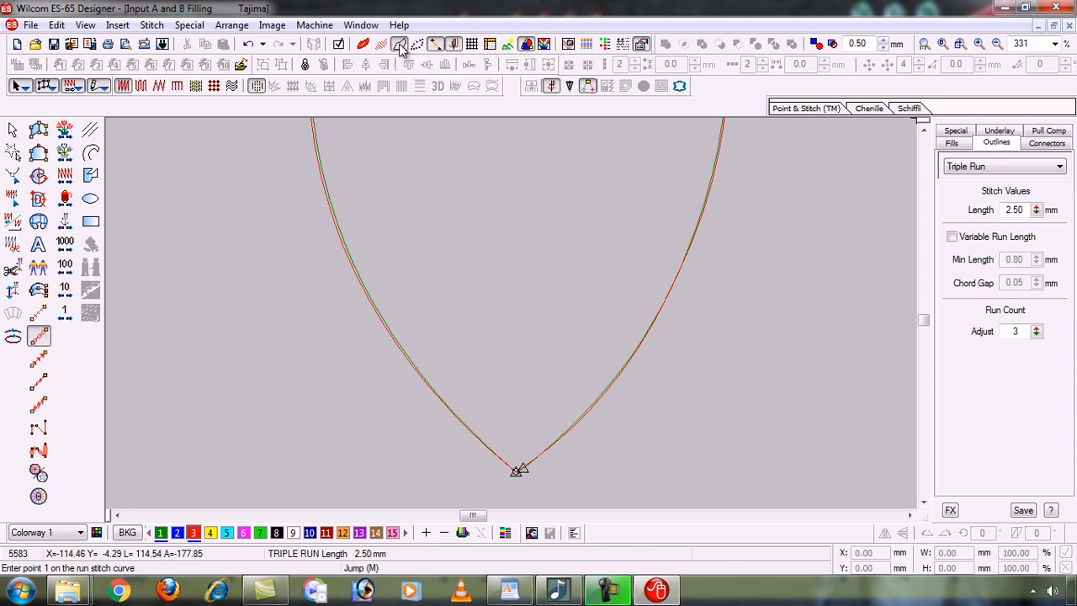
key("0")
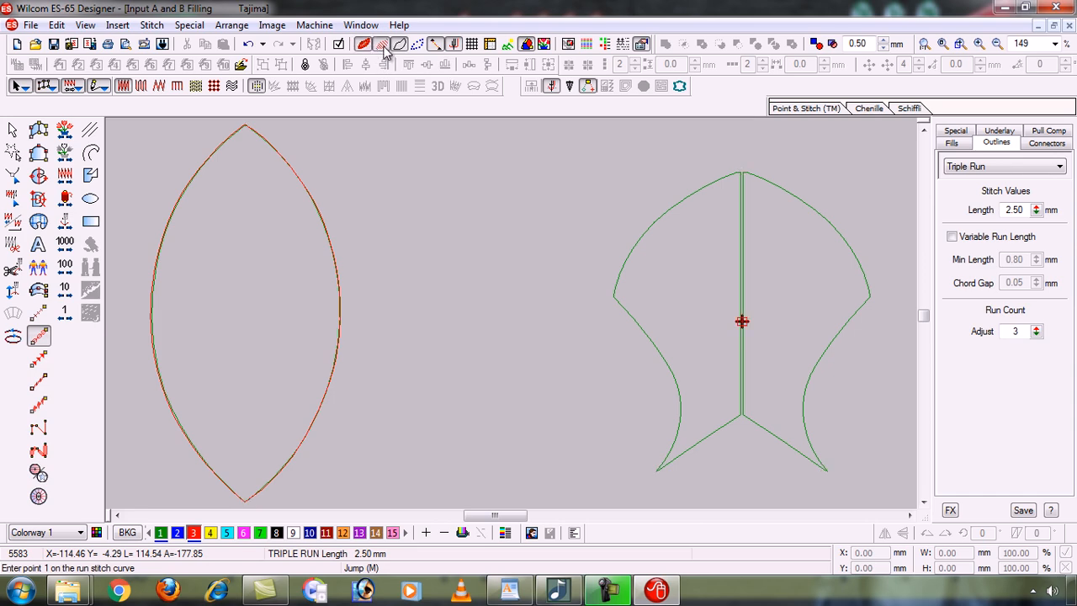
left_click(383, 46)
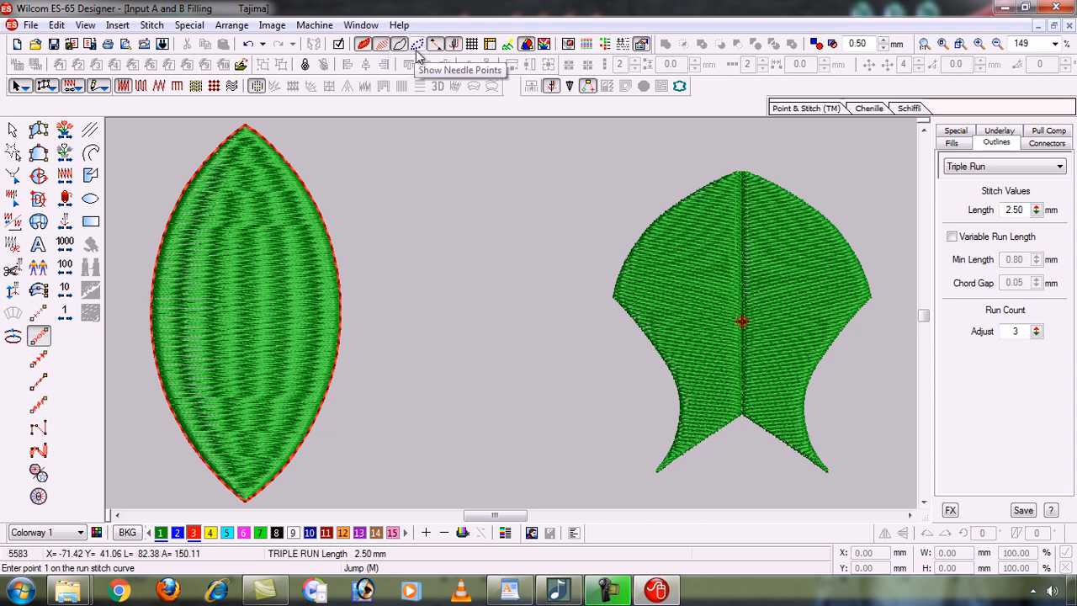
left_click(382, 46)
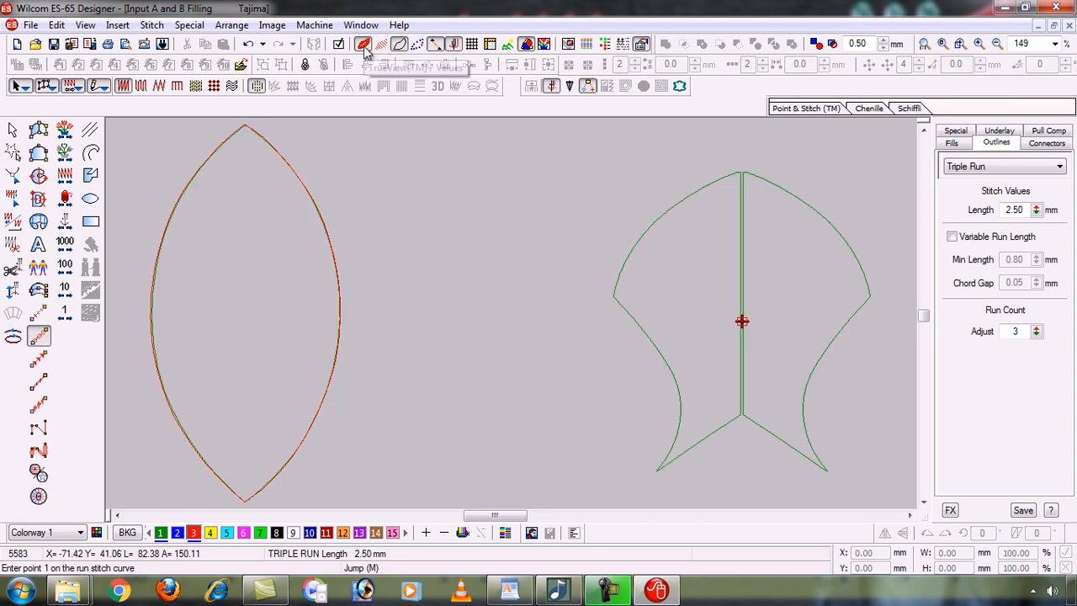
left_click(363, 47)
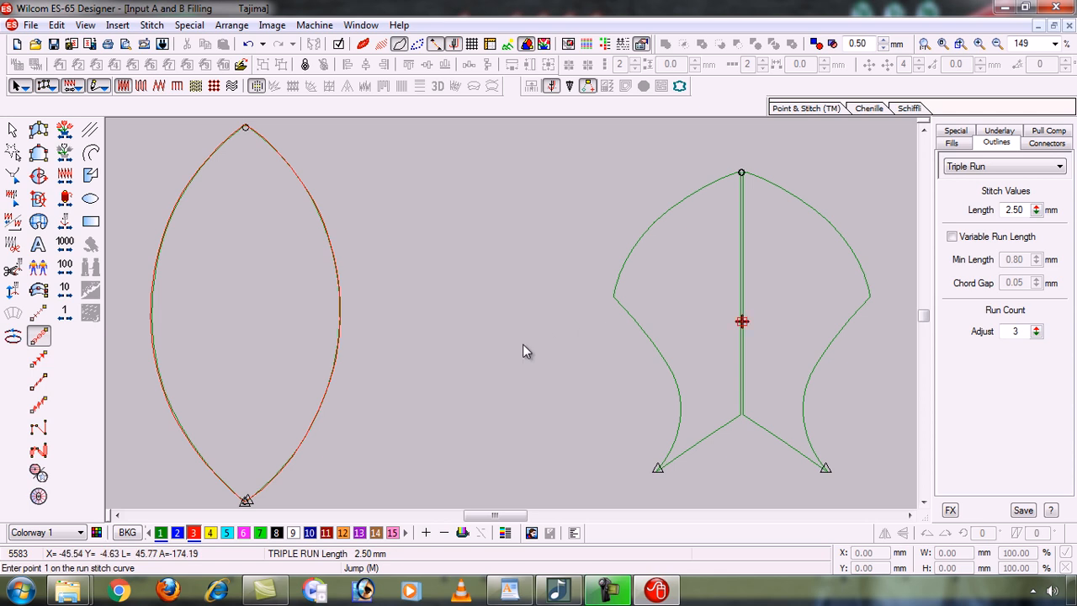
key("b")
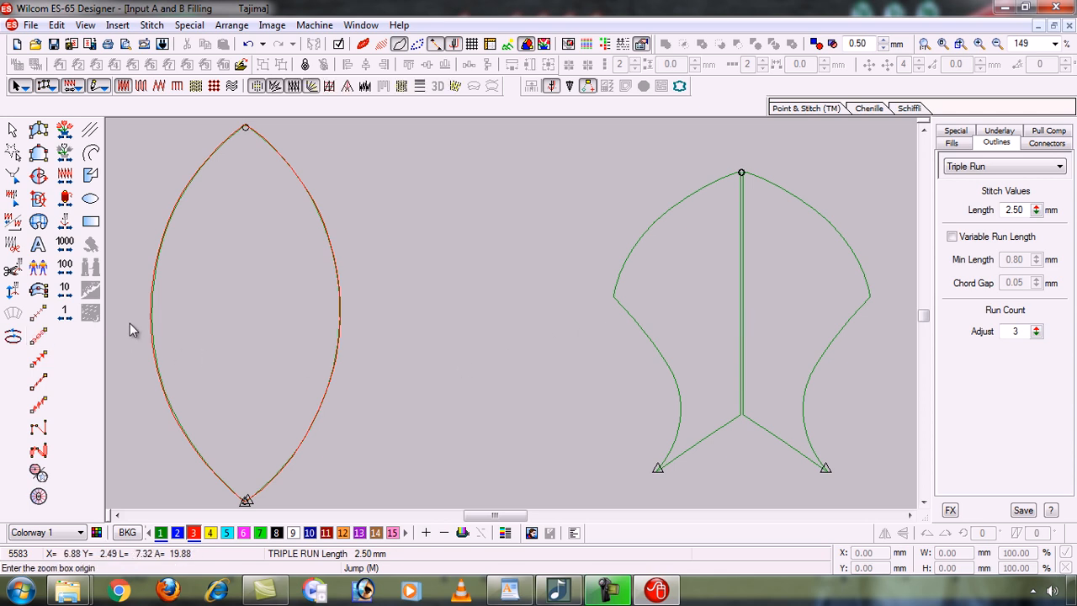
left_click(196, 384)
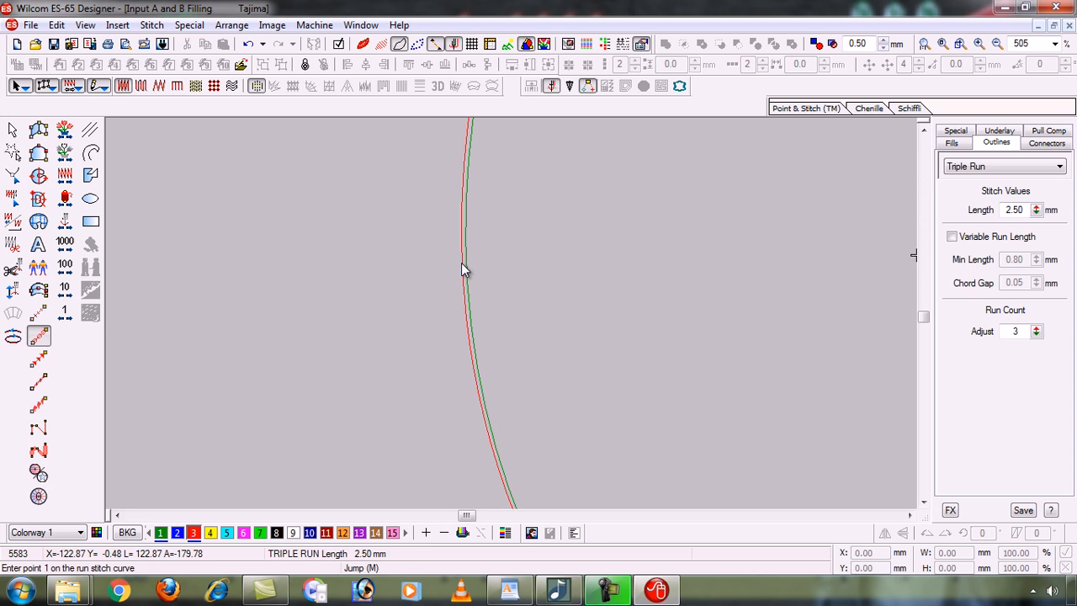
key("shift+z")
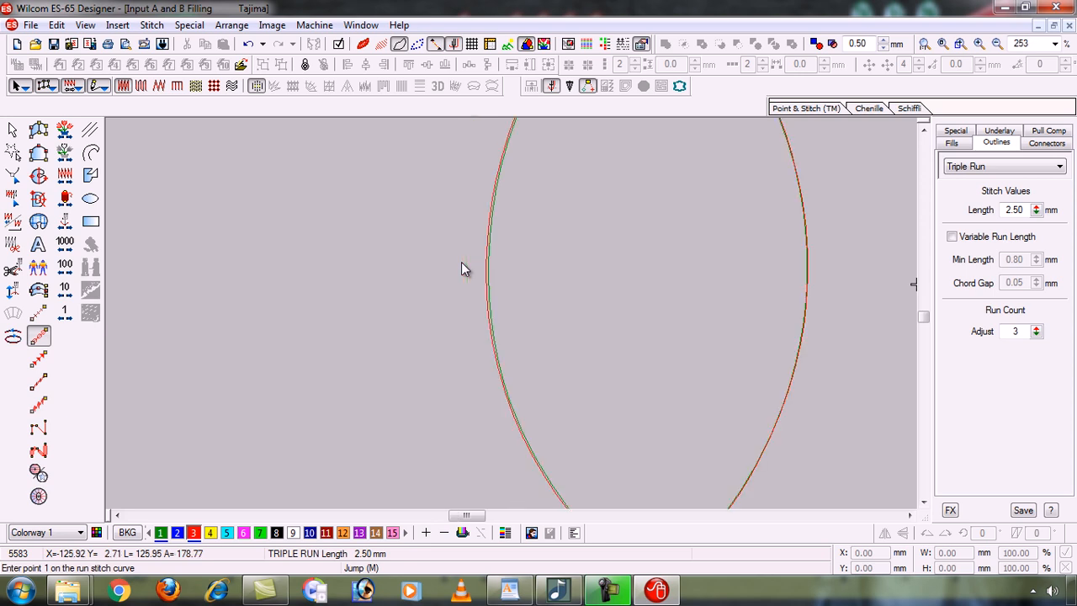
key("b")
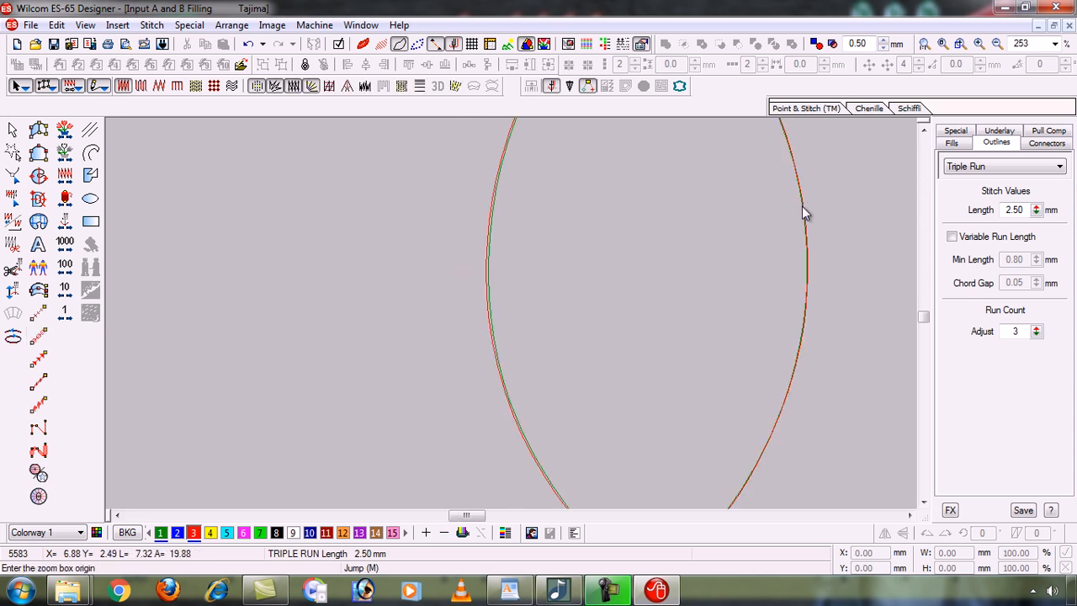
left_click_drag(773, 209, 833, 322)
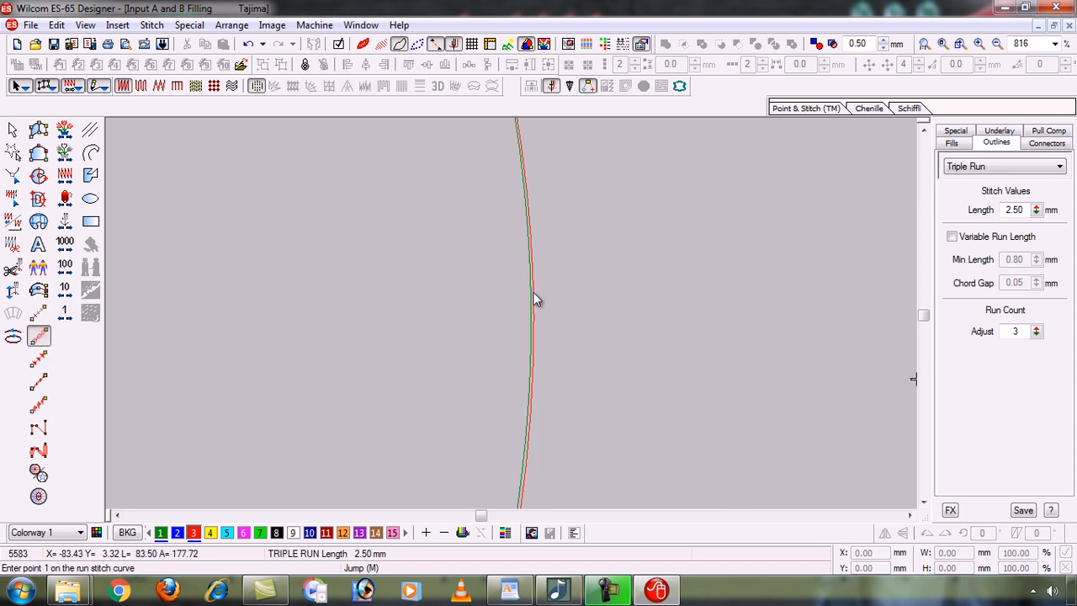
key("shift+z")
key("shift+z")
key("shift+z")
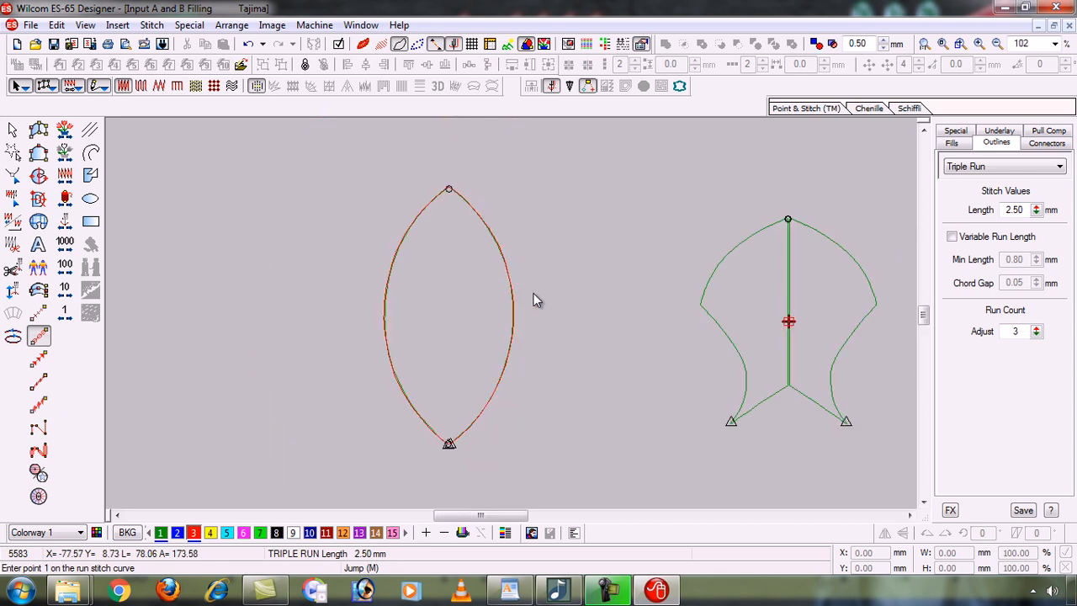
key("b")
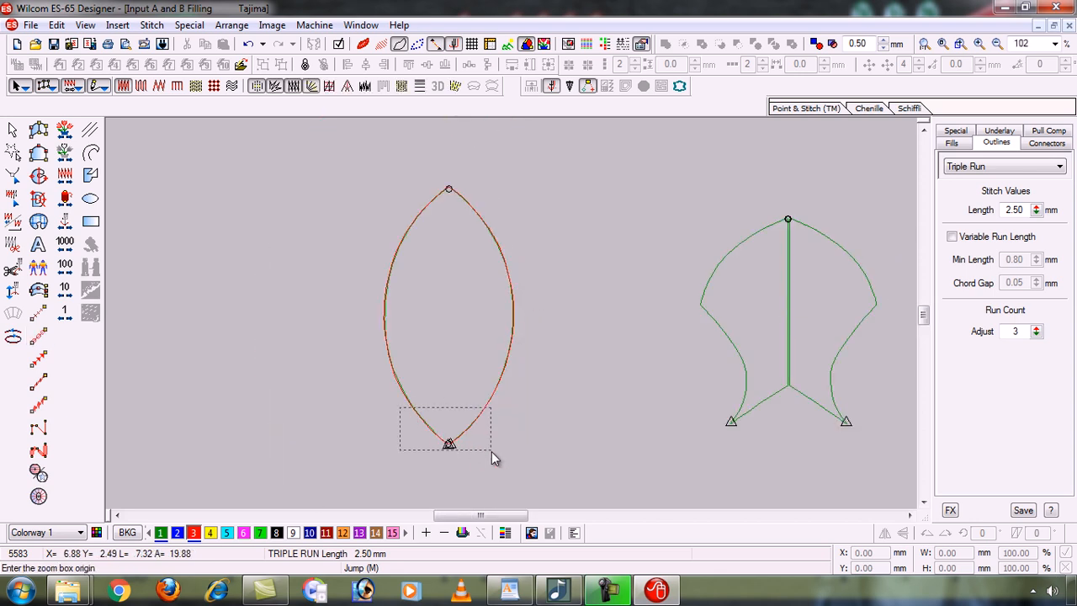
left_click(492, 451)
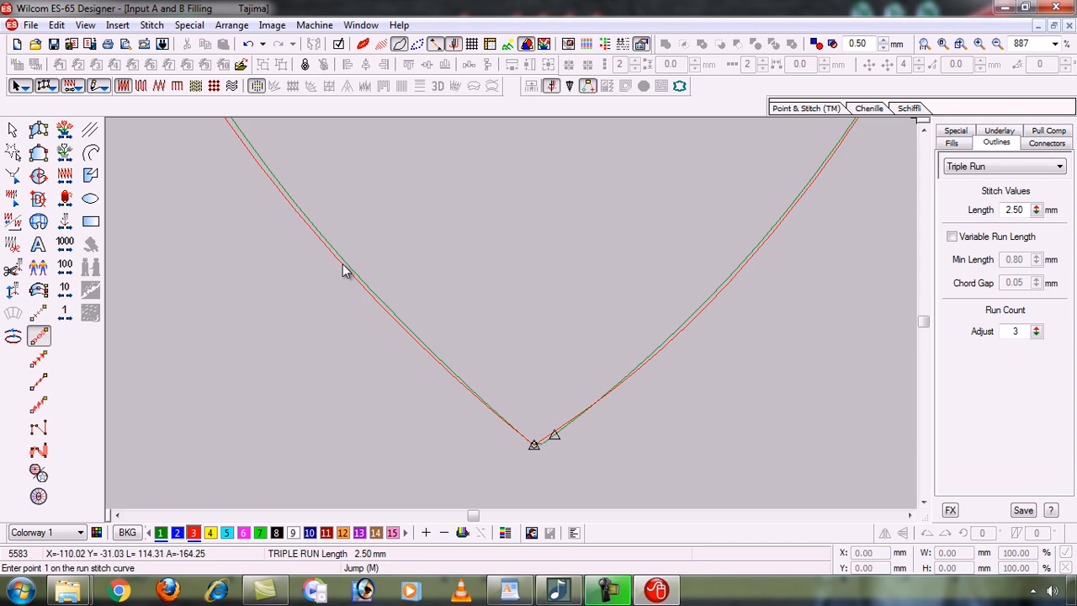
key("0")
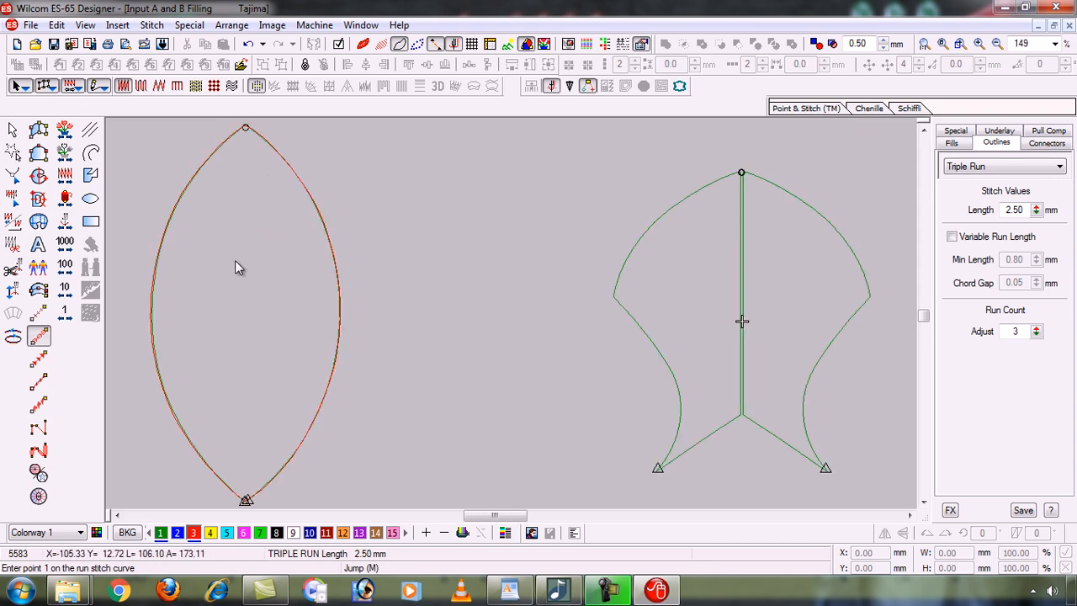
left_click(364, 44)
Zoom onto the fish and display it as plain outlines with stitches and TrueView off.
left_click(384, 45)
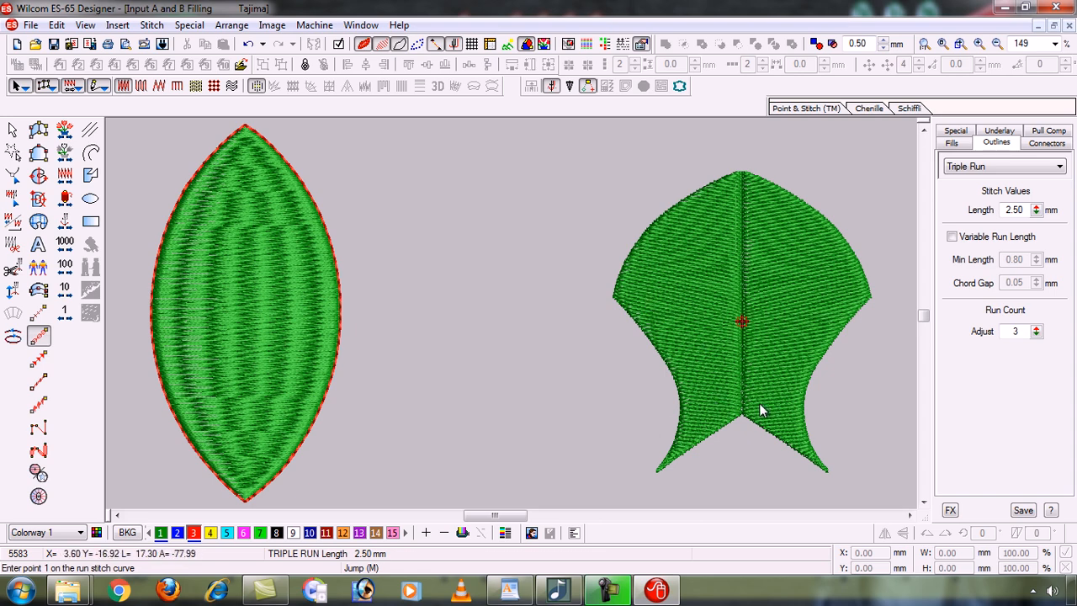
key("b")
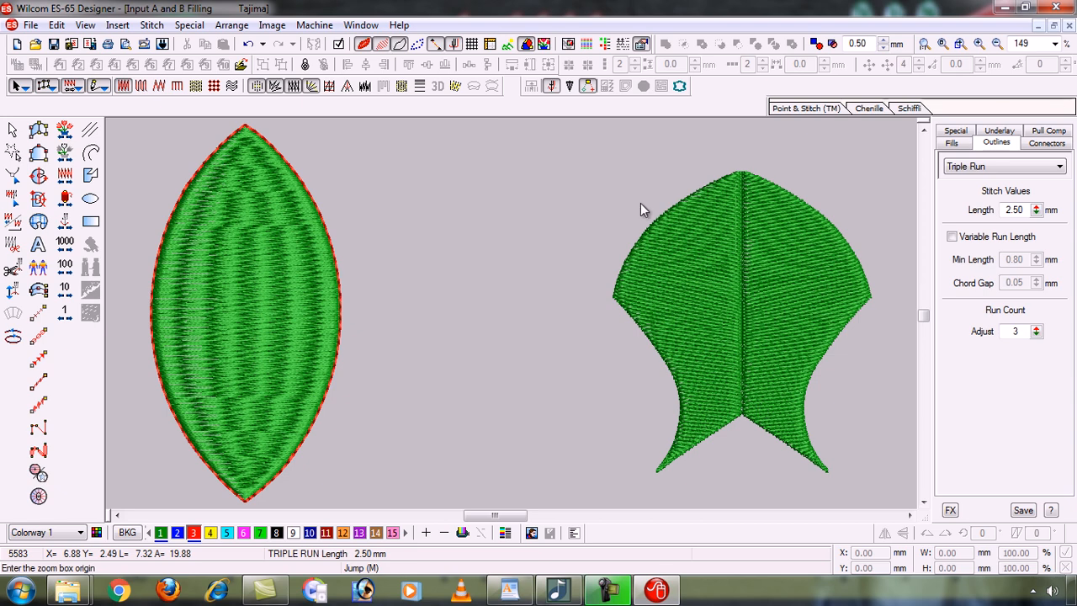
left_click_drag(582, 162, 696, 450)
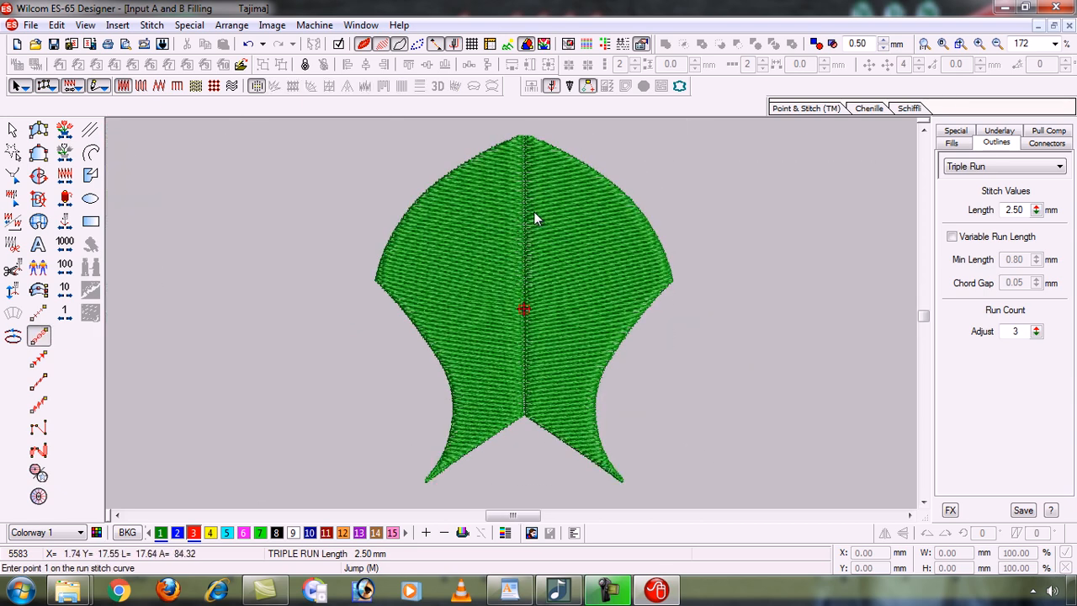
left_click(382, 45)
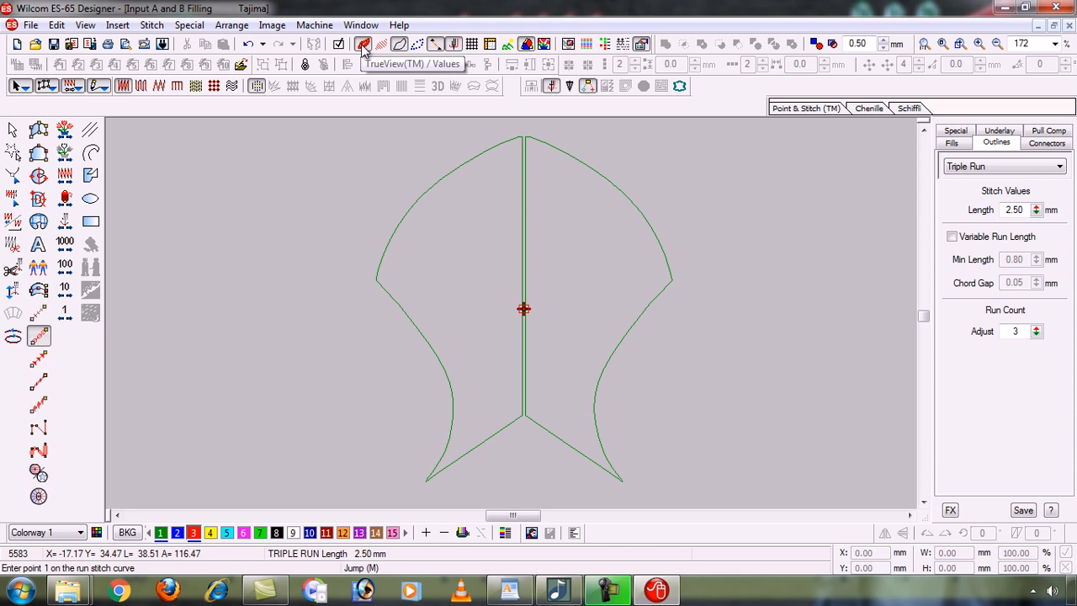
left_click(362, 45)
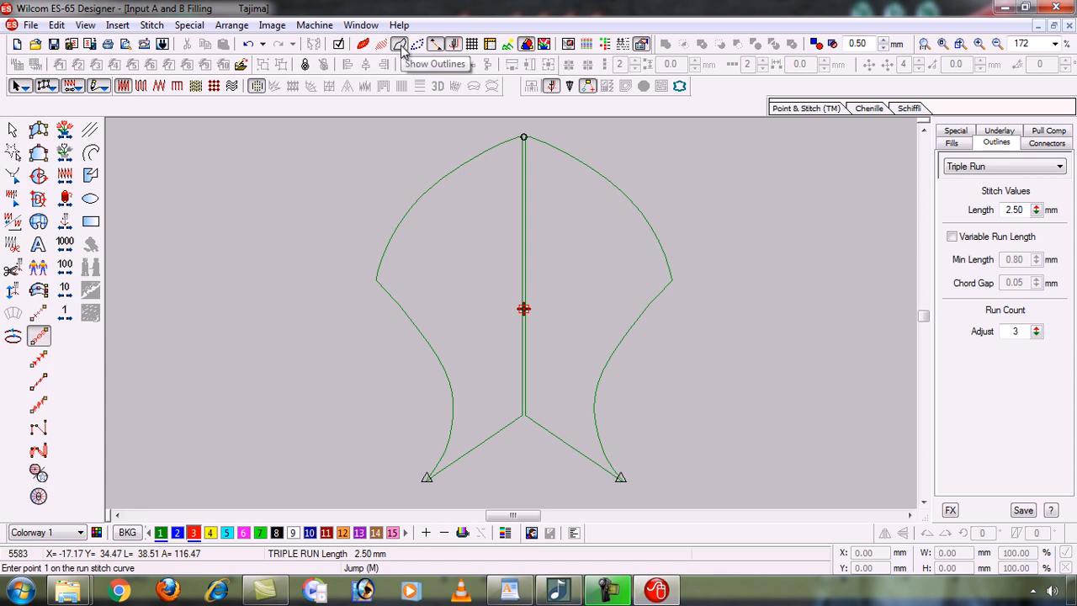
left_click(402, 45)
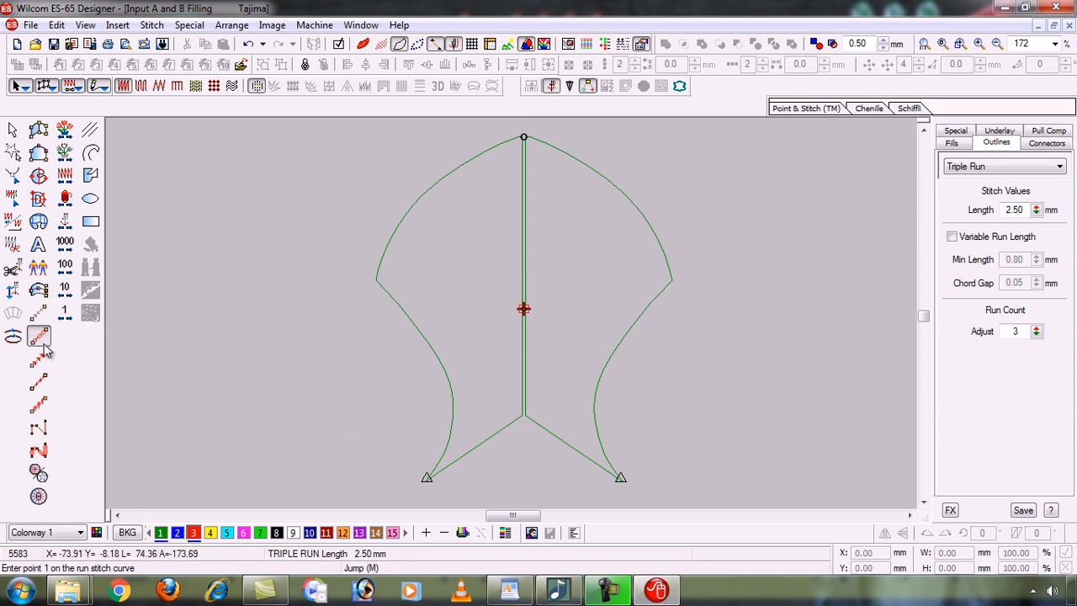
Place the first triple-run point where the fish's centre line meets its lower edges.
key("b")
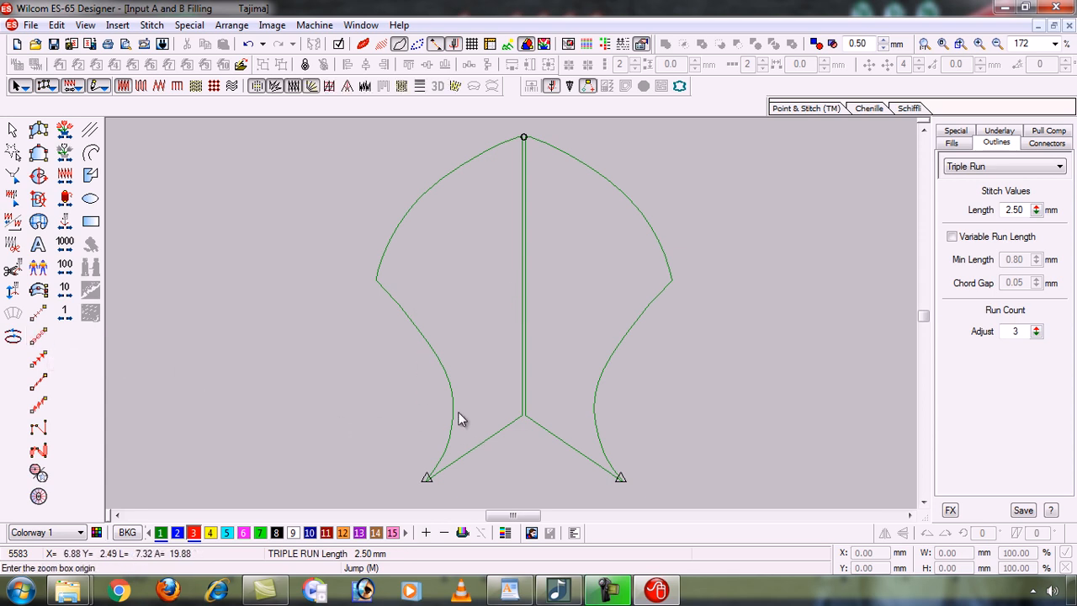
left_click(632, 480)
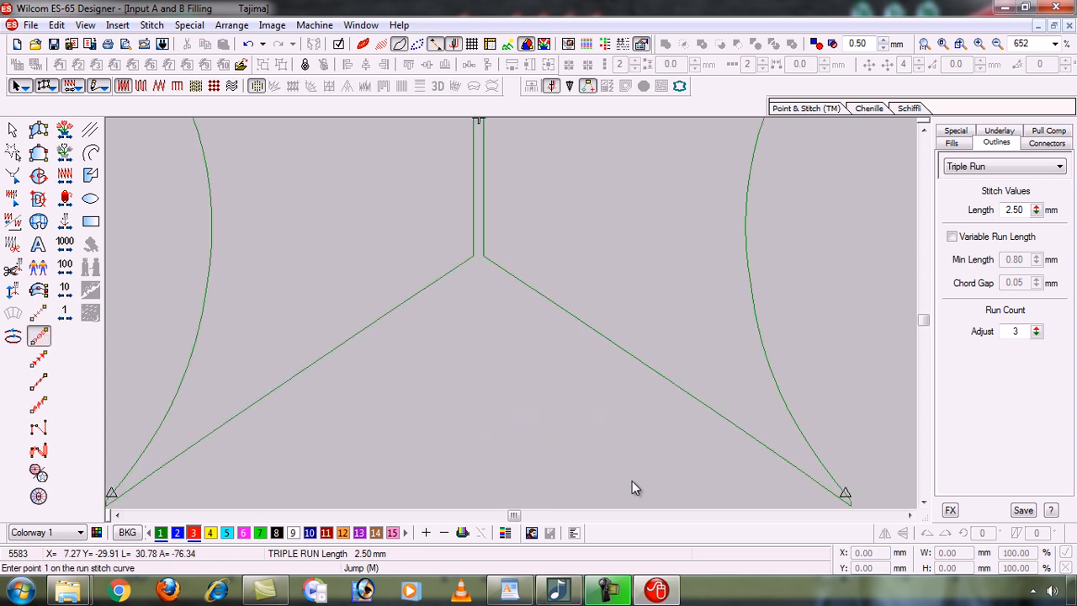
left_click(473, 256)
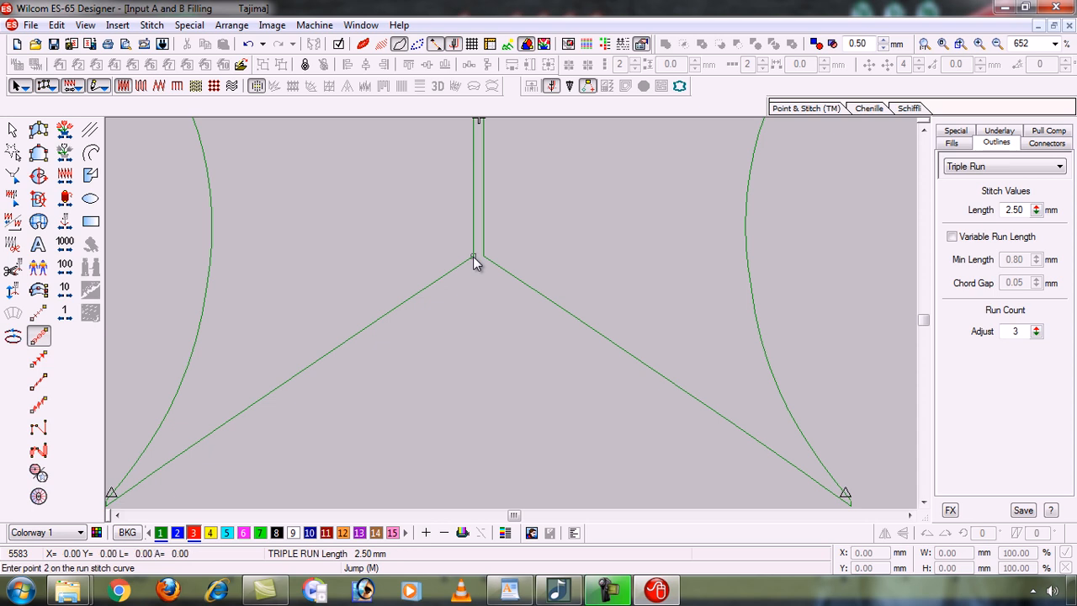
key("shift+z")
key("shift+z")
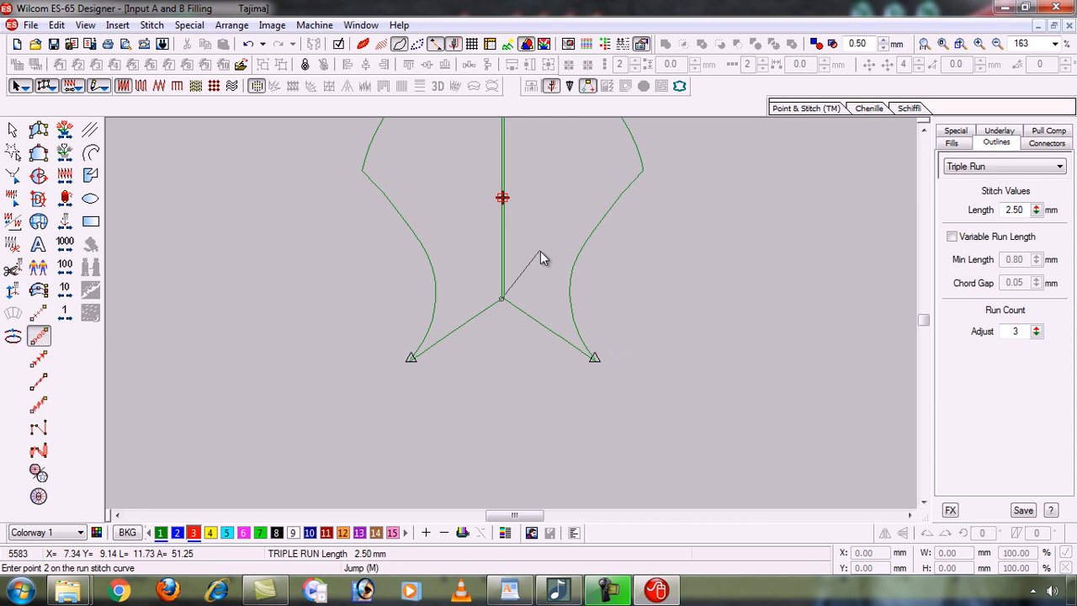
key("z")
key("z")
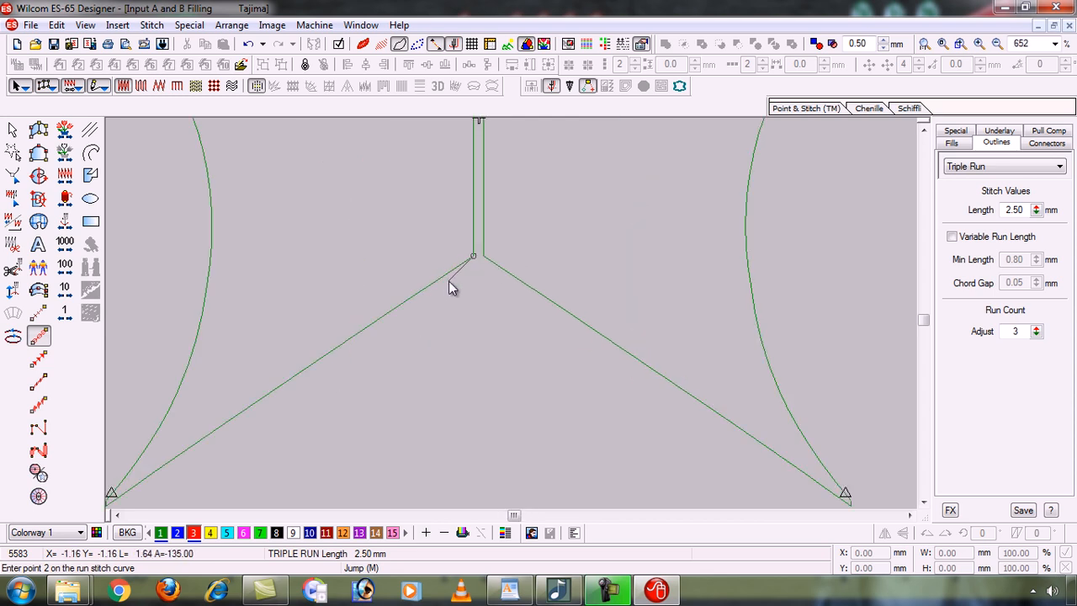
key("z")
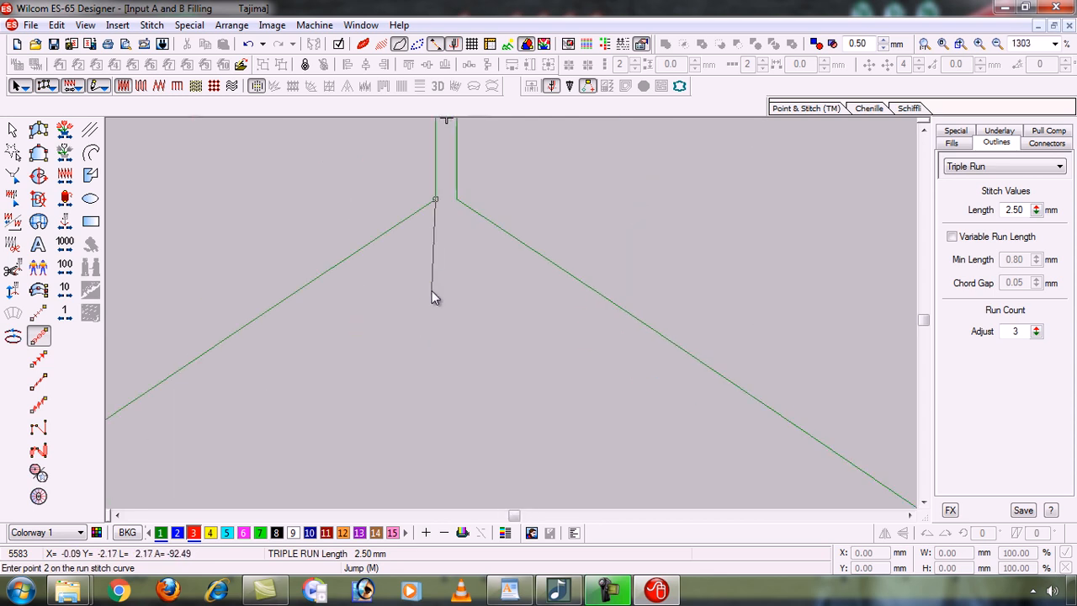
Trace points down the lower-left diagonal edge to the fish's bottom-left tip.
left_click(296, 292)
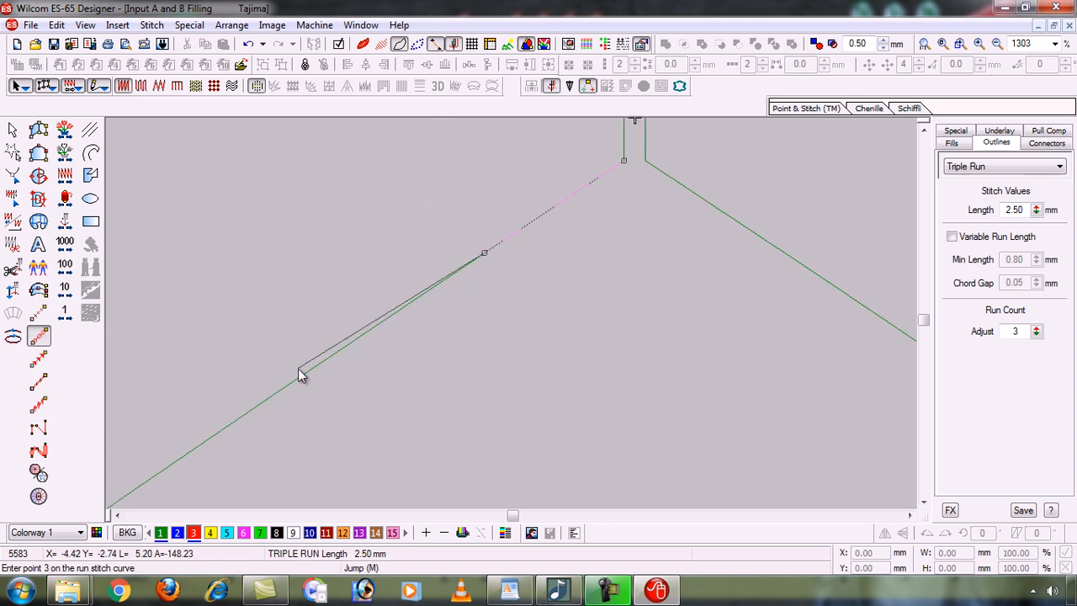
left_click(224, 429)
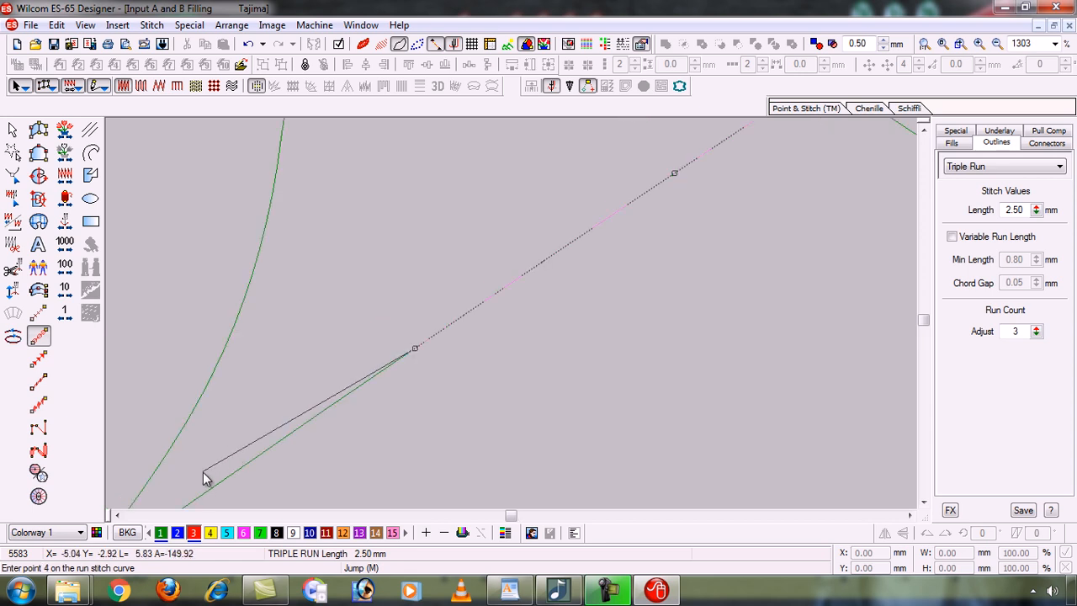
left_click(355, 412)
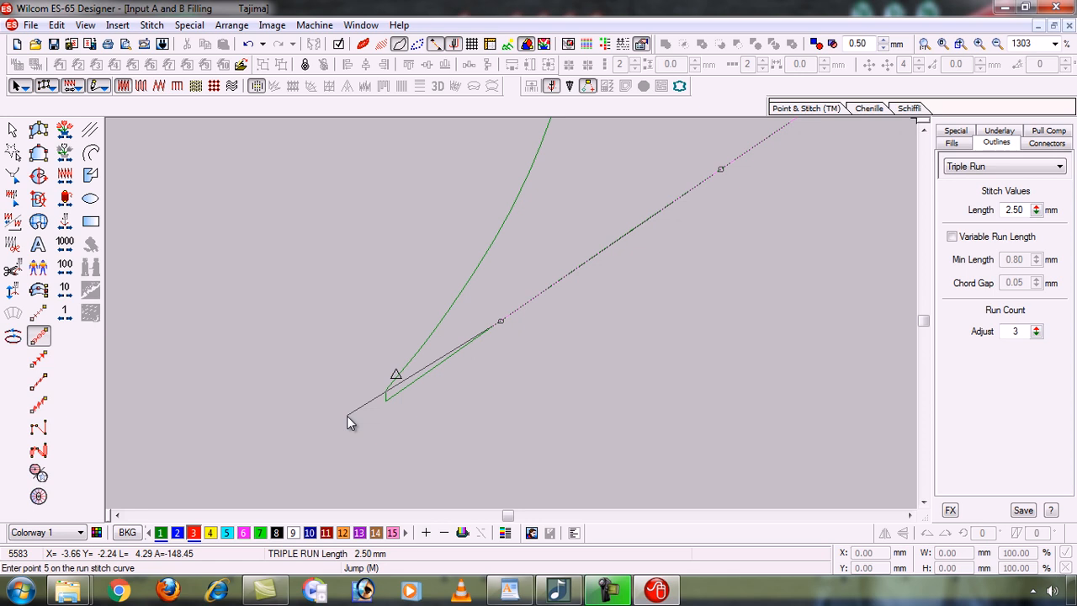
left_click(388, 399)
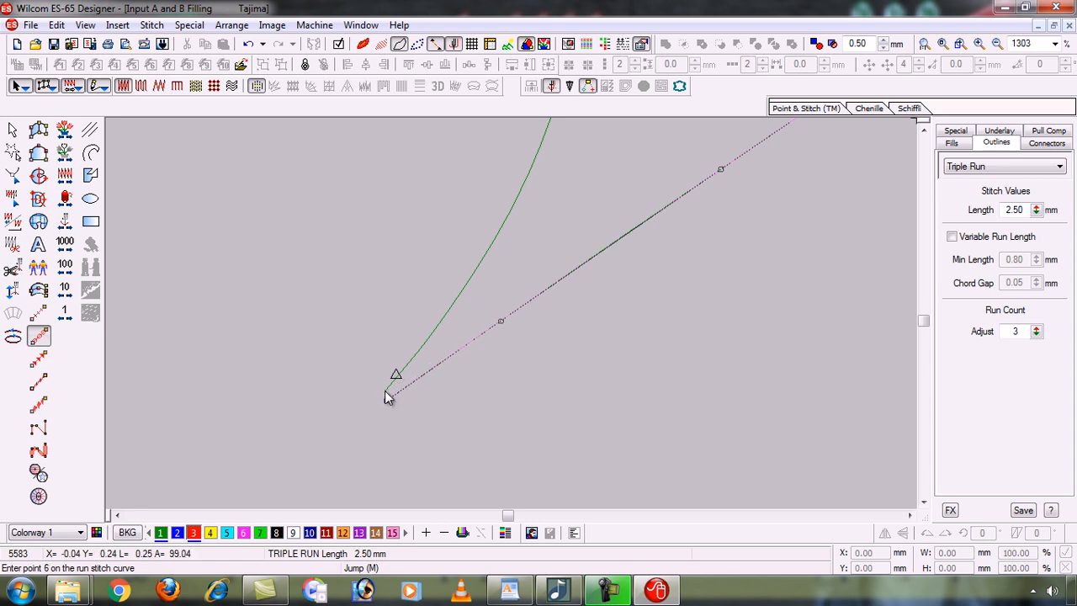
left_click(386, 390)
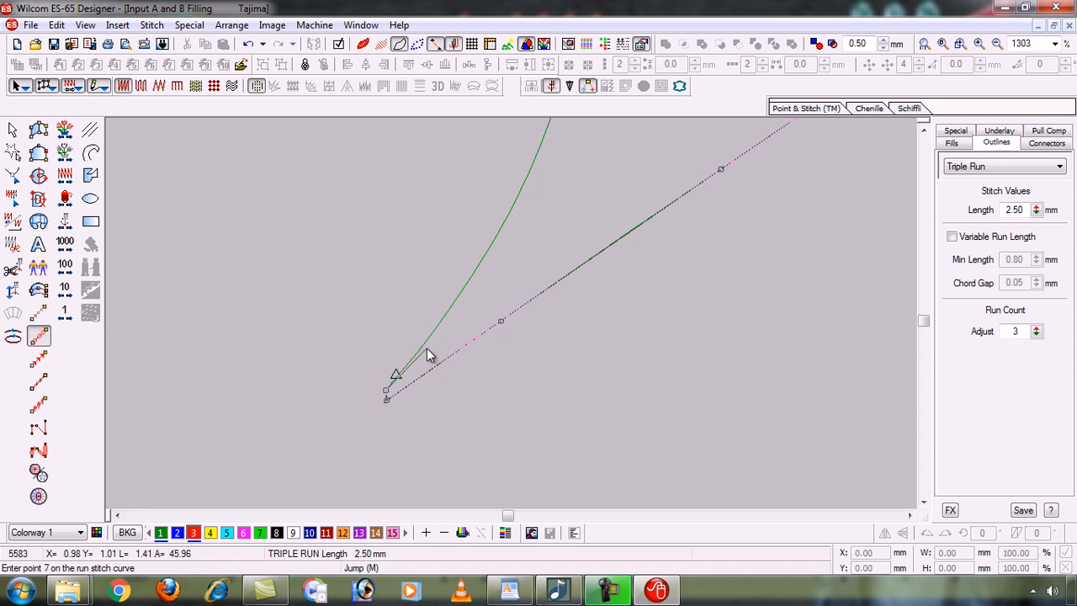
left_click(404, 370)
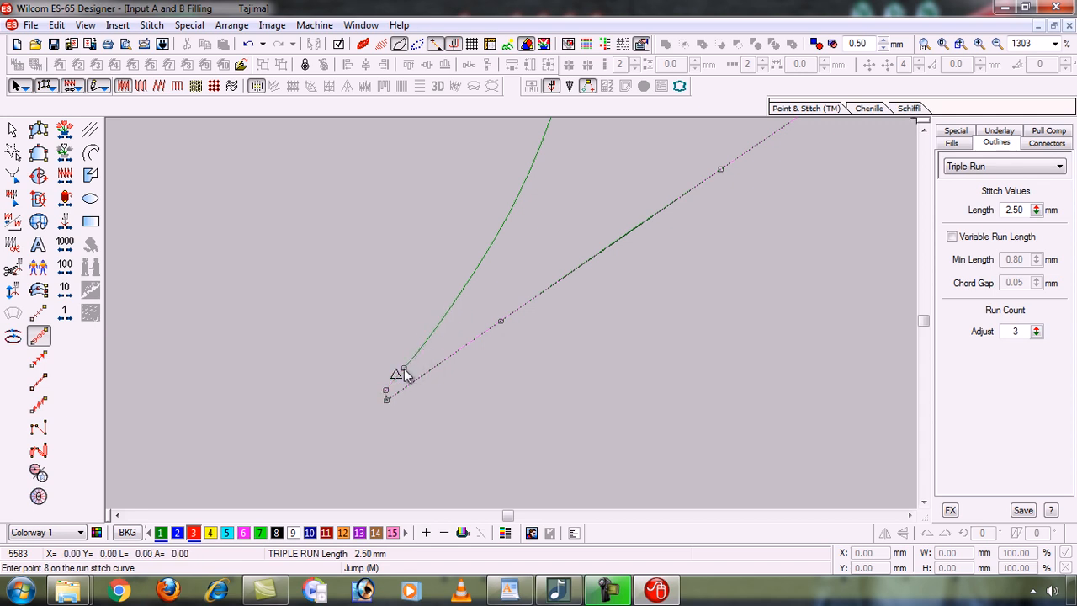
Follow the curved left side upward, deleting two misplaced points.
left_click(465, 288)
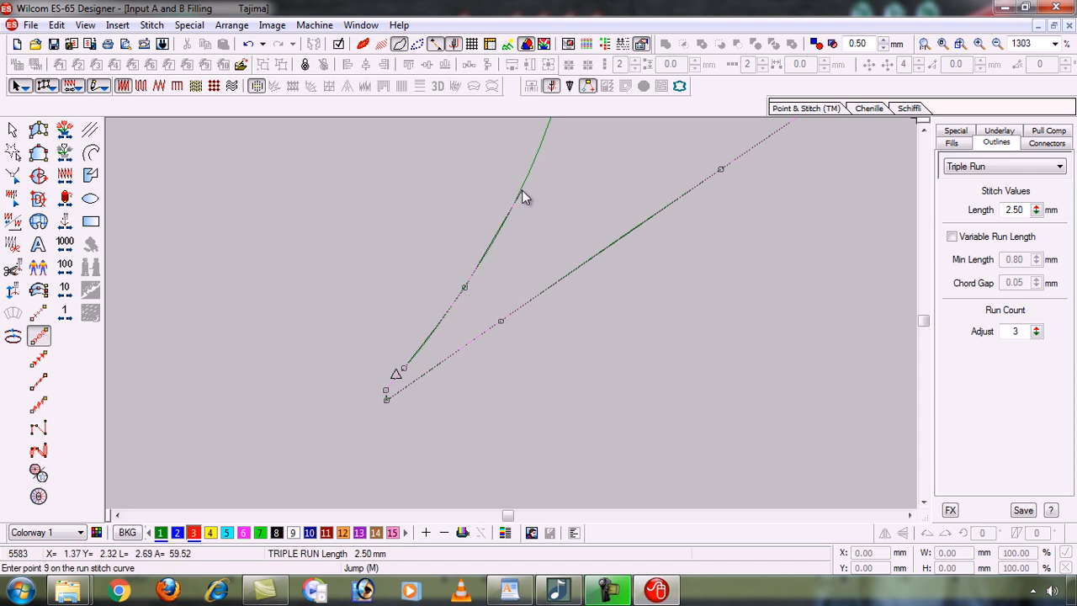
left_click(522, 193)
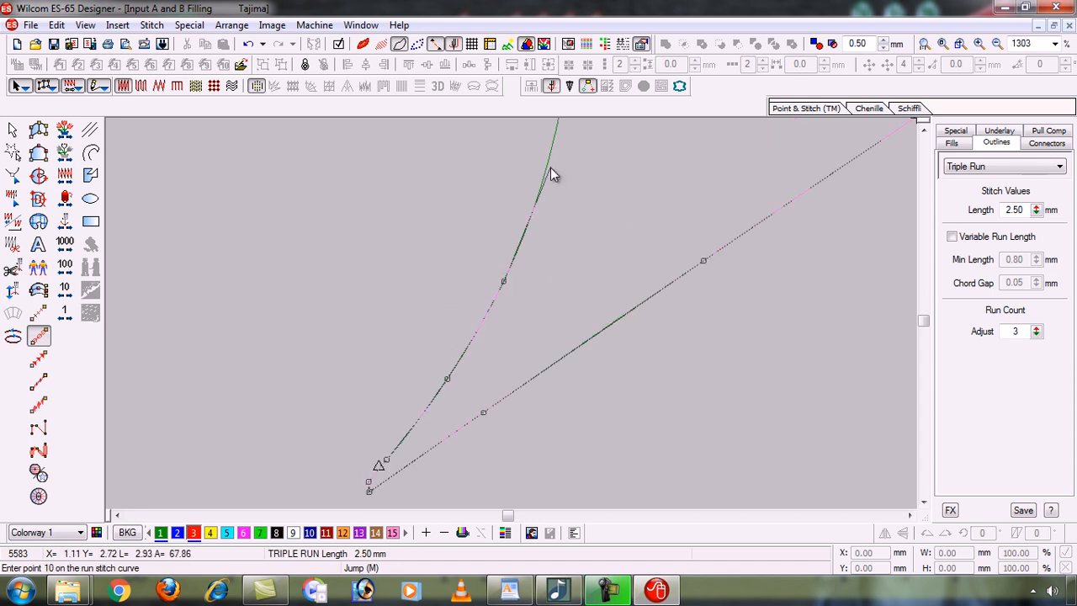
left_click(549, 168)
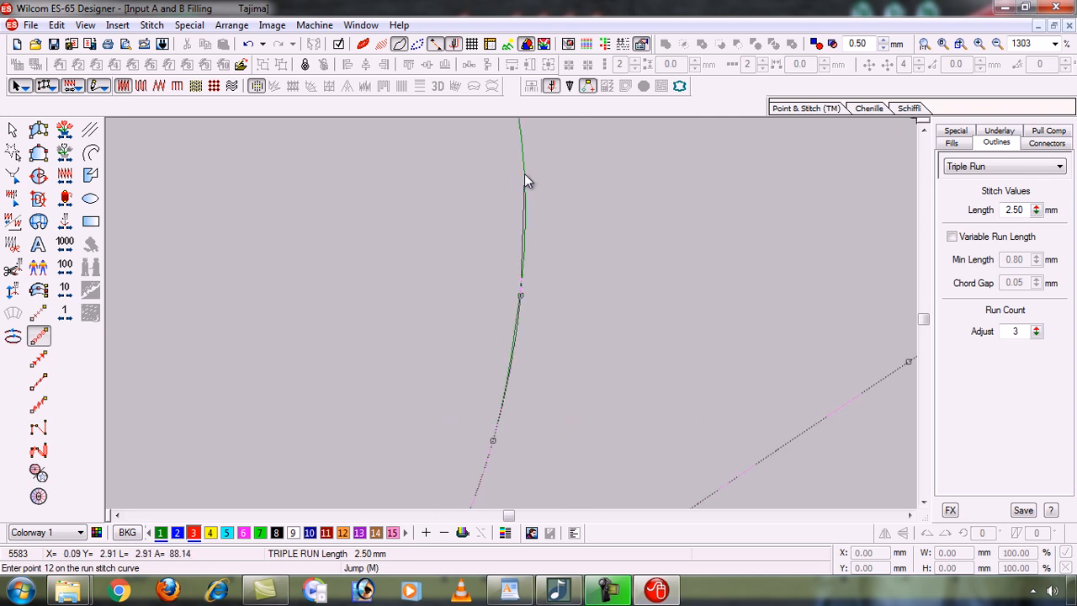
left_click(524, 174)
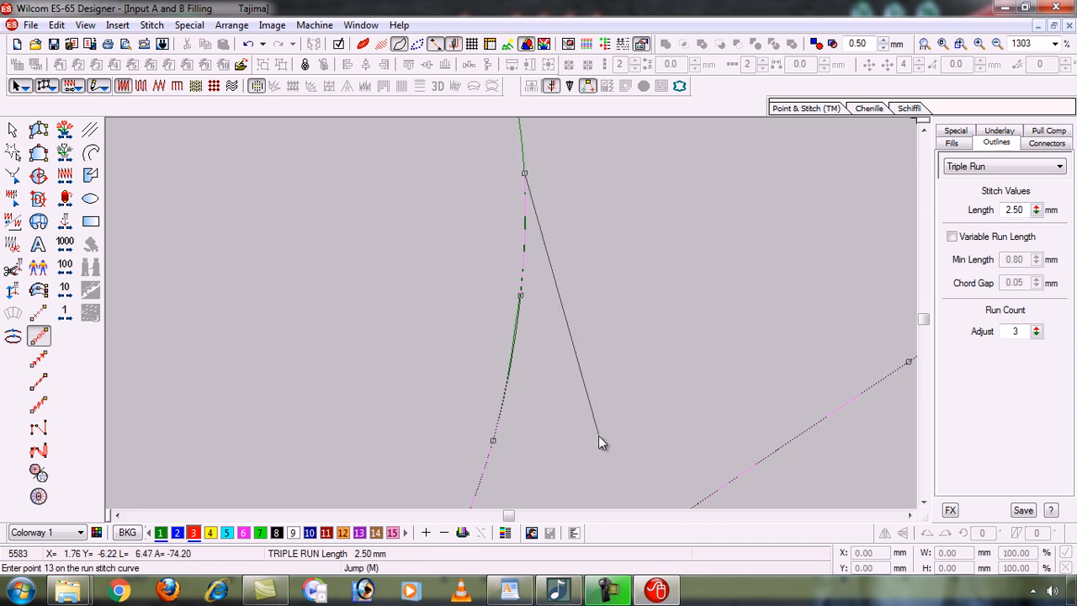
key("BackSpace")
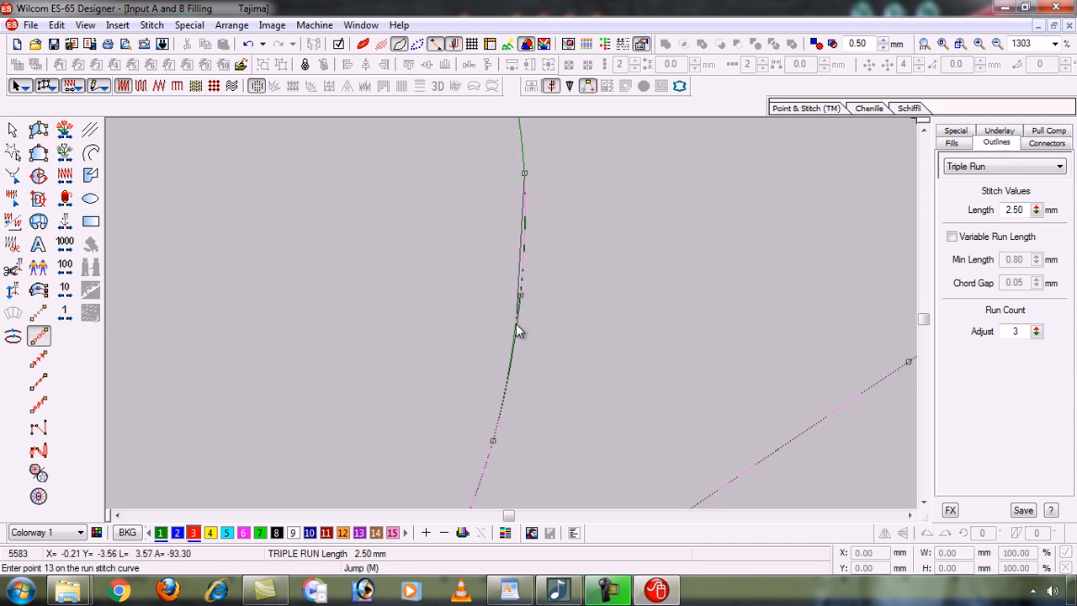
key("BackSpace")
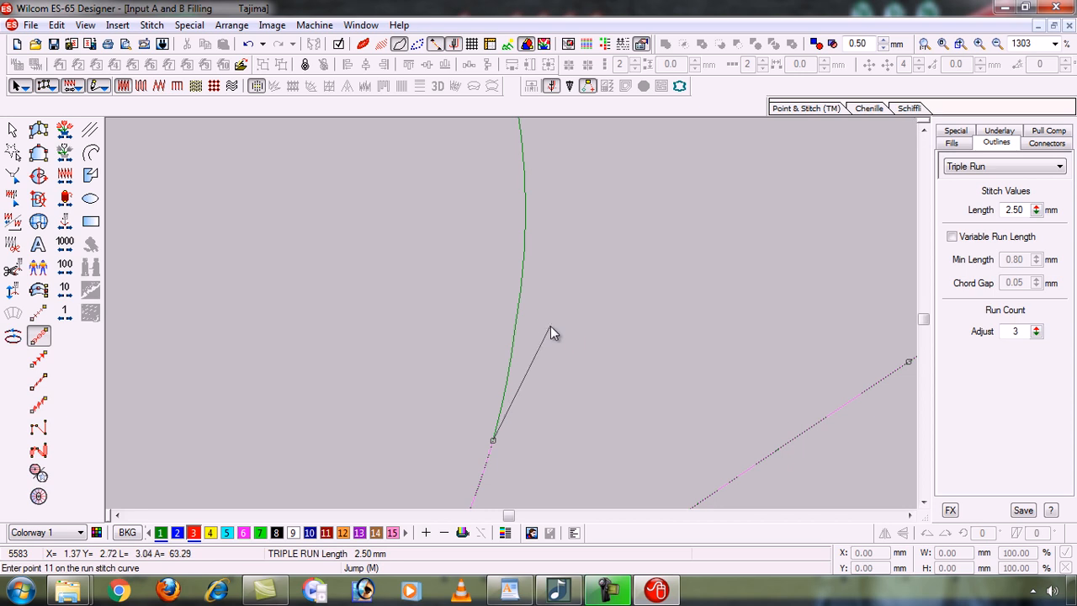
Re-trace the left curve and continue up the fish's left side to the edge's corner.
left_click(510, 362)
left_click(523, 264)
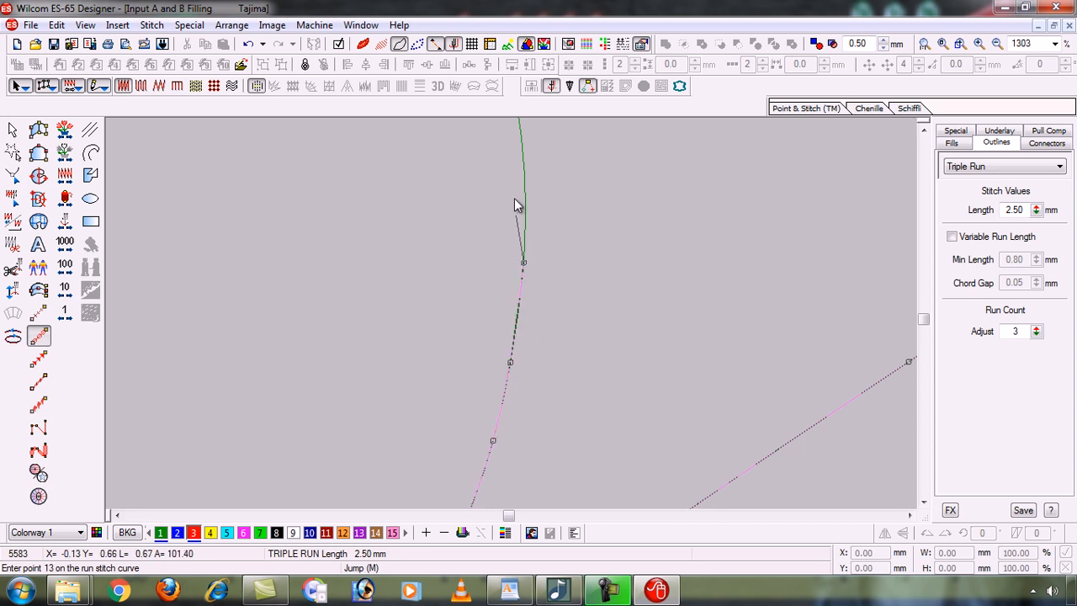
left_click(525, 169)
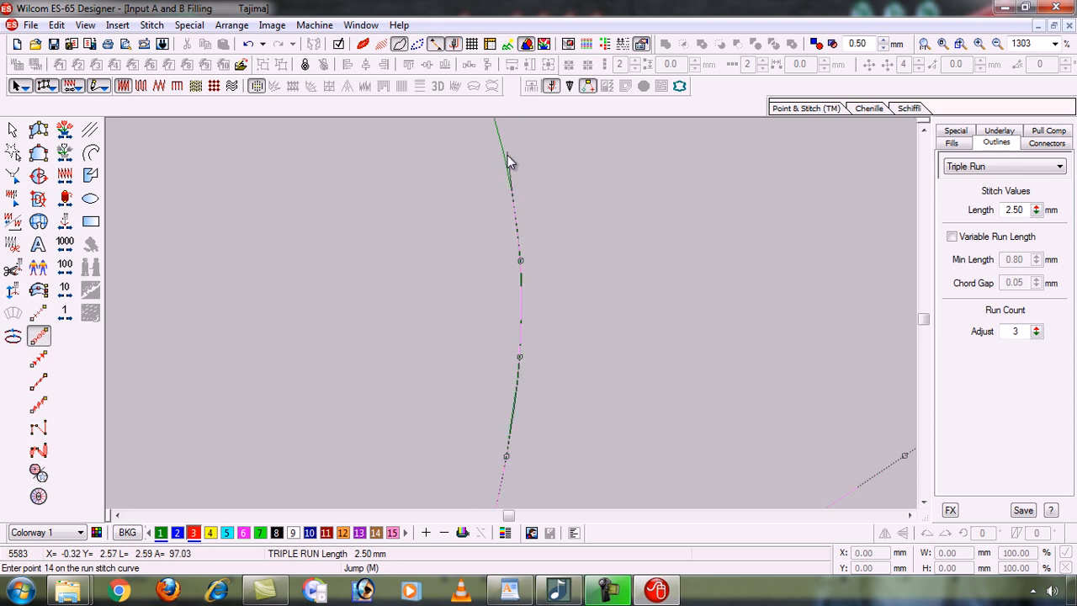
left_click(503, 151)
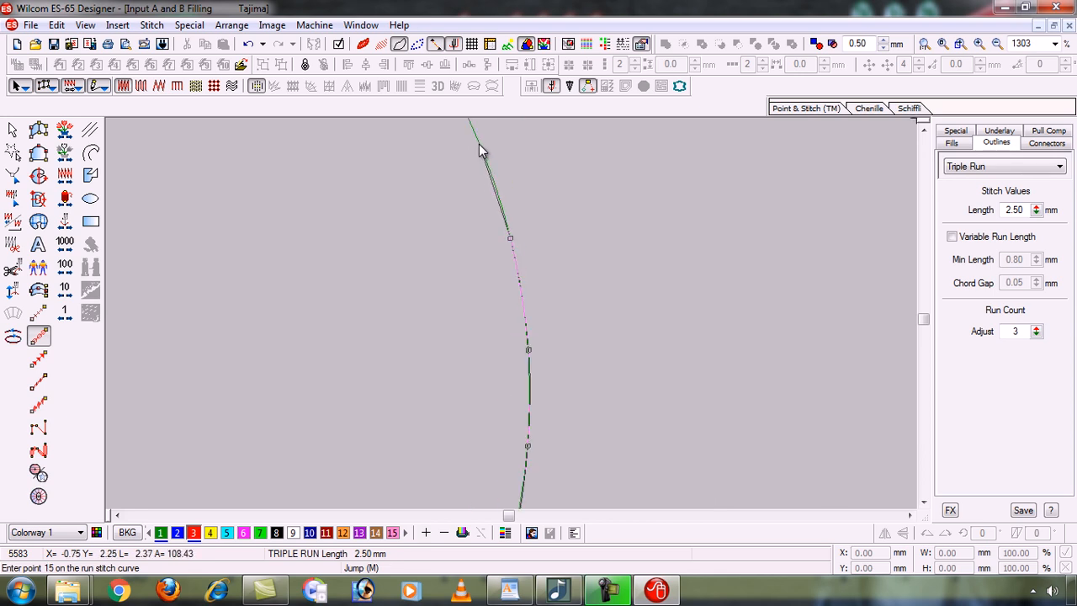
left_click(479, 144)
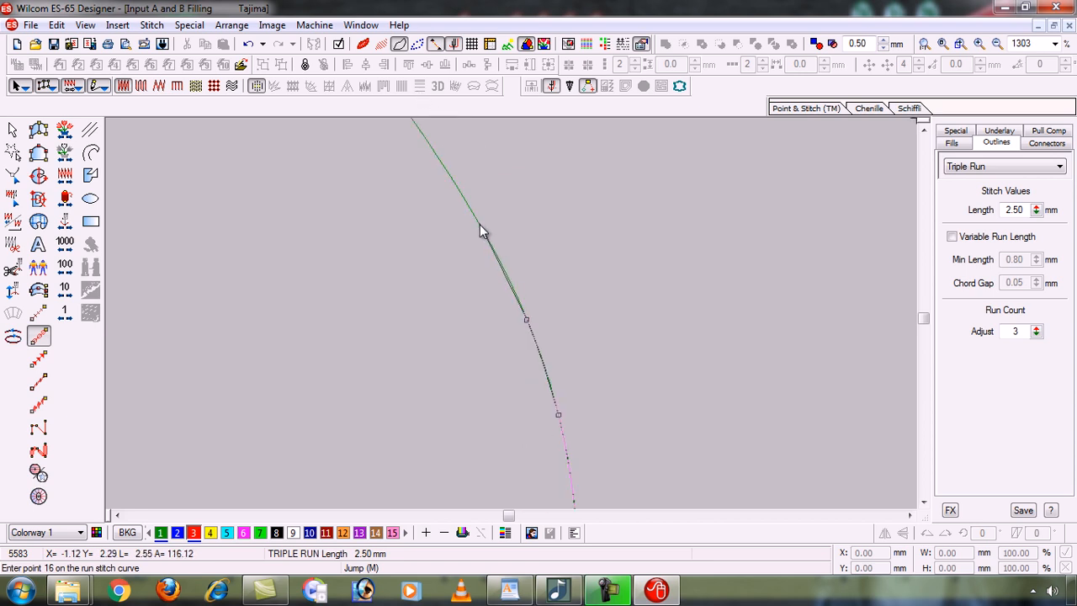
left_click(480, 225)
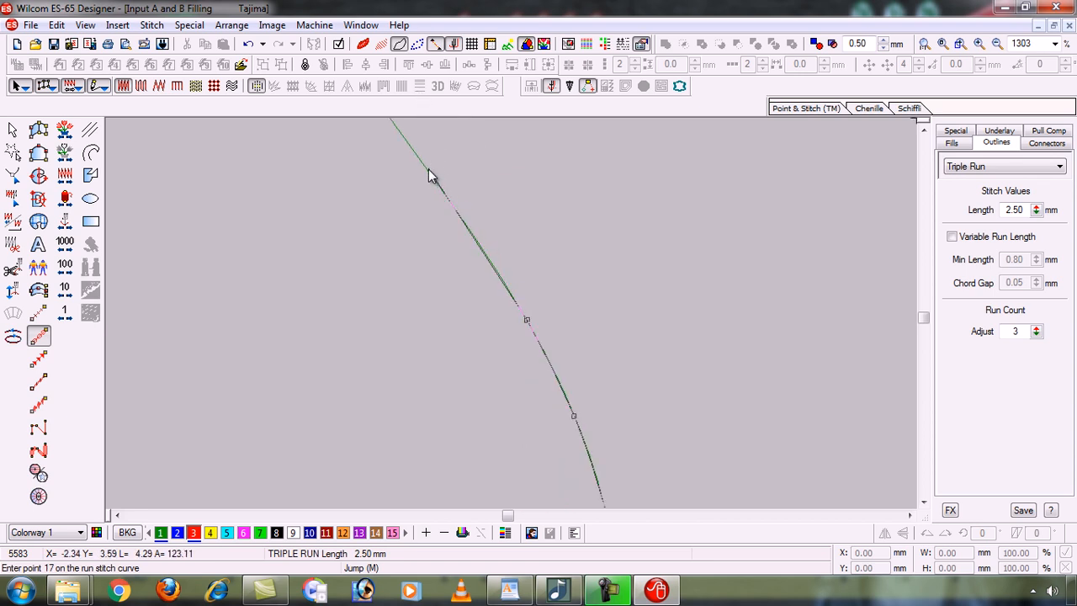
left_click(428, 171)
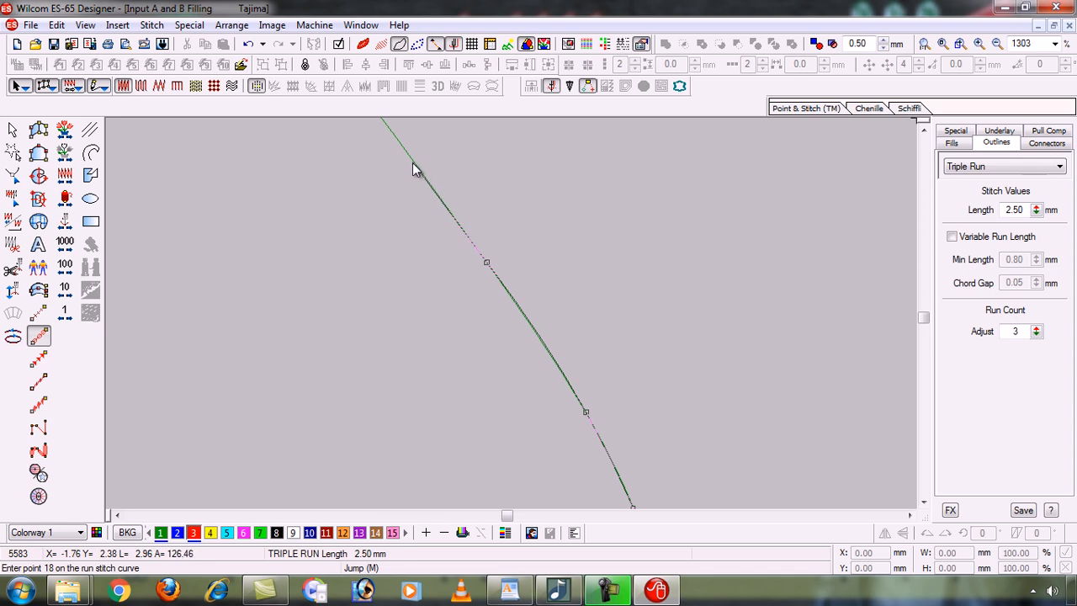
left_click(420, 172)
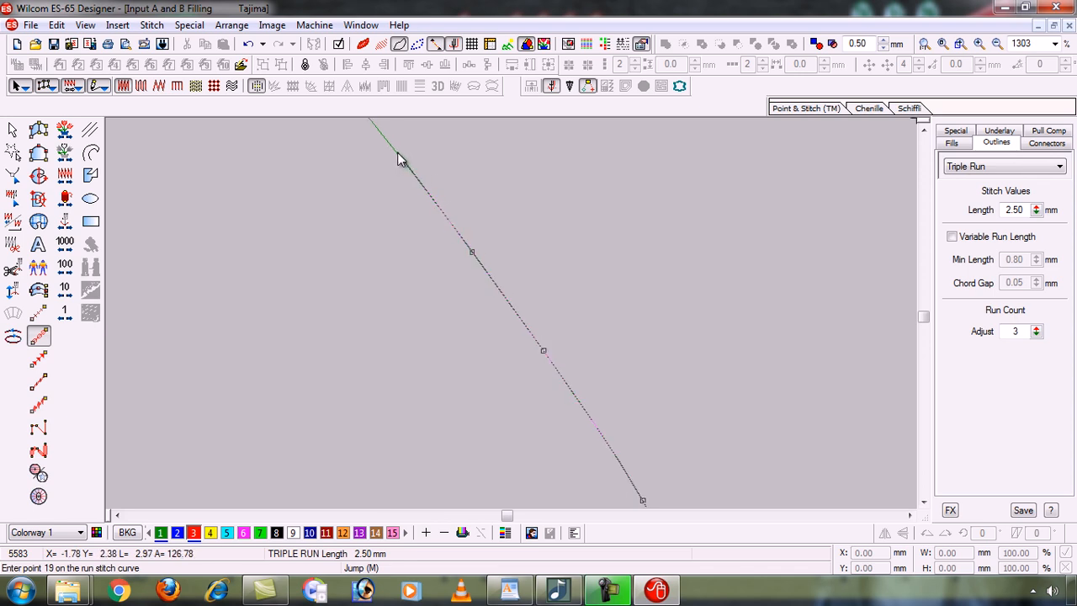
left_click(399, 160)
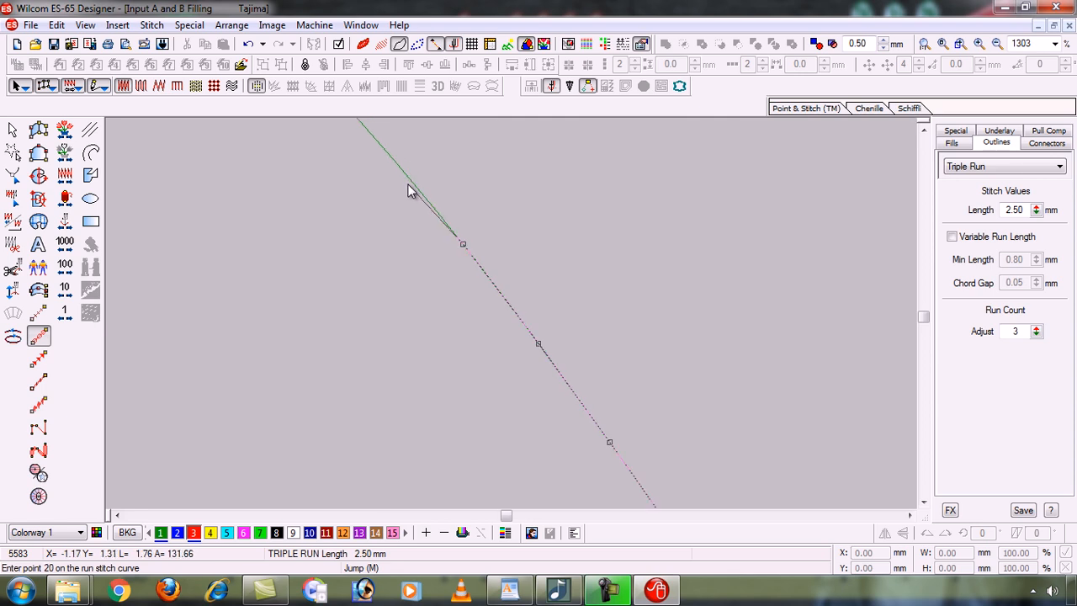
left_click(432, 221)
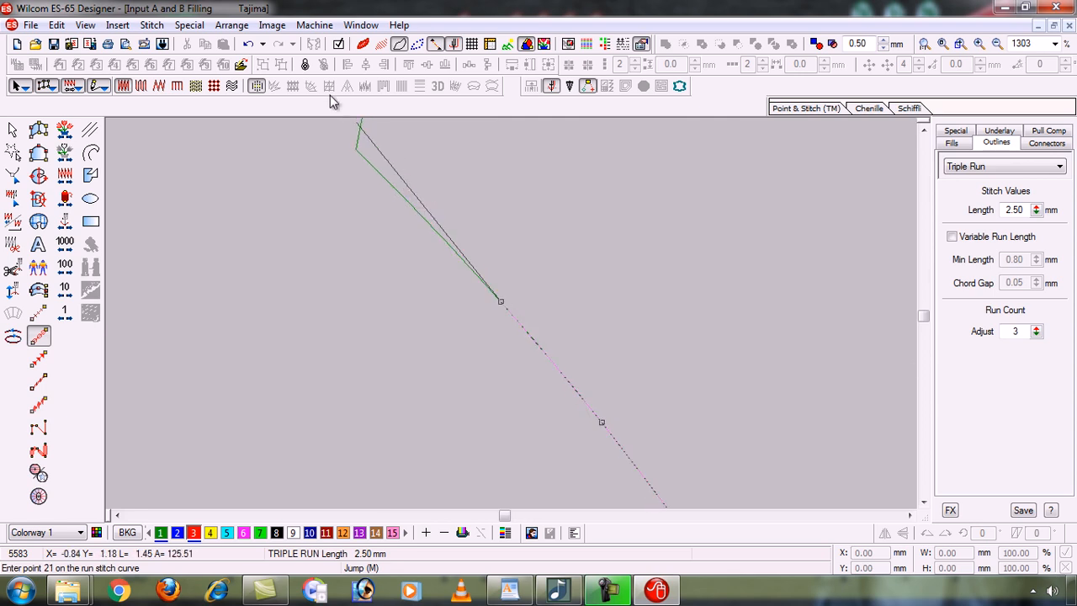
left_click(401, 194)
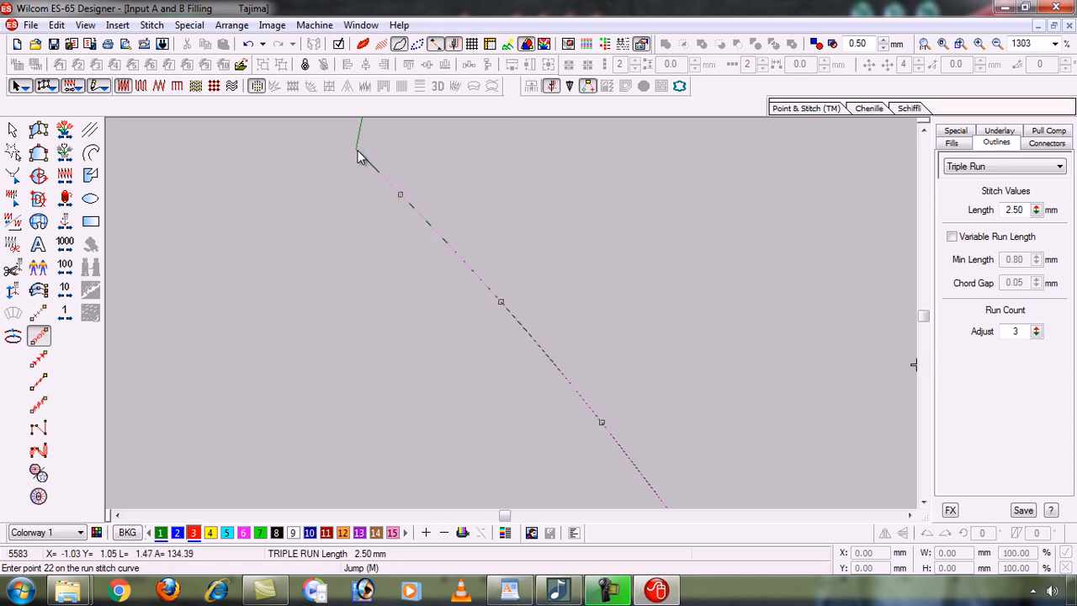
left_click(356, 152)
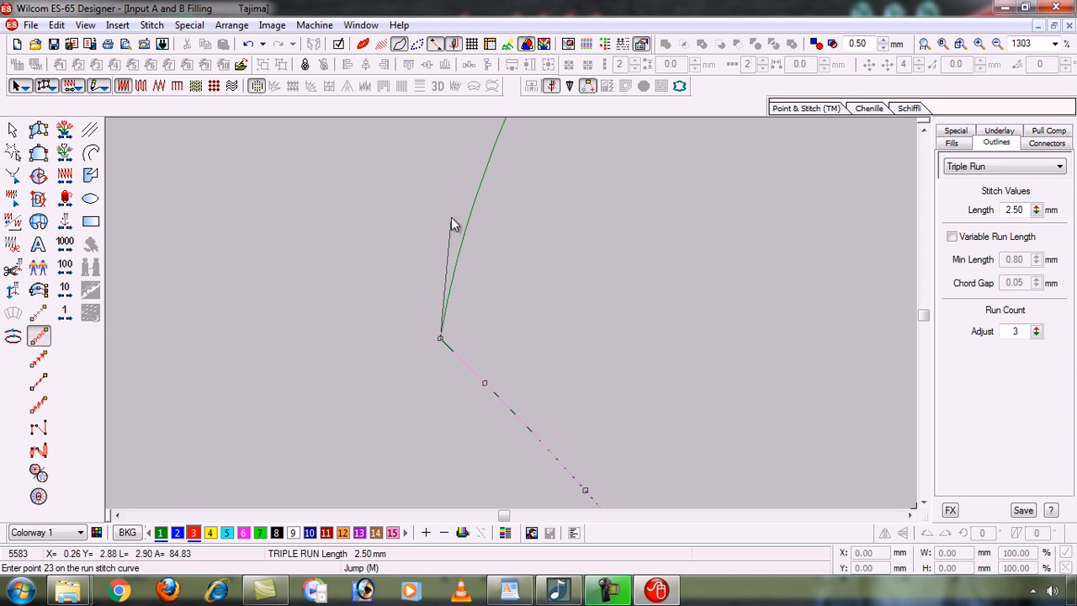
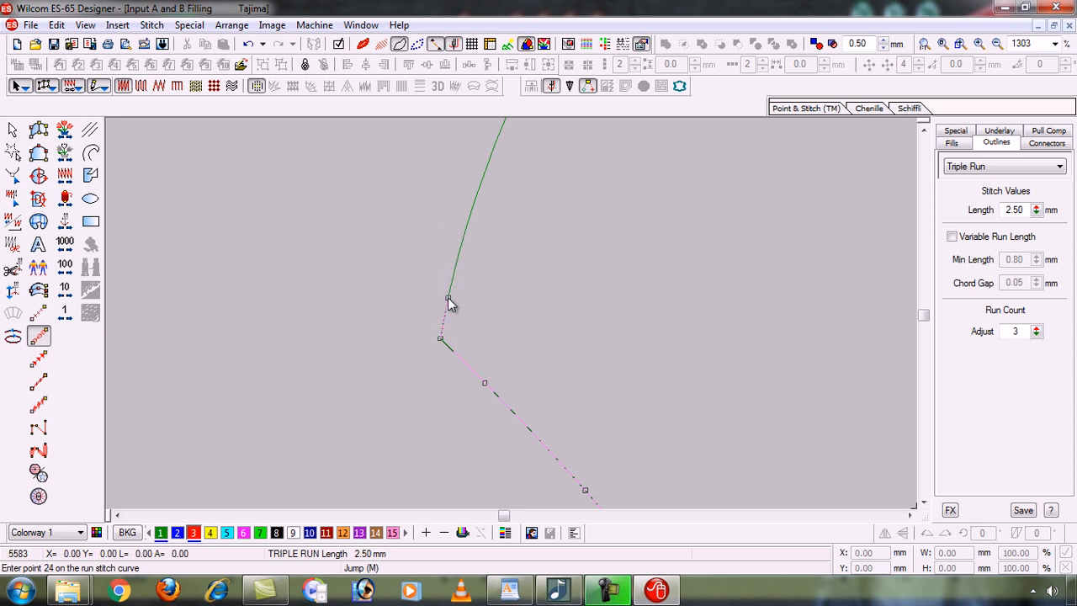
Place triple-run points up the leaf's curved left edge.
left_click(471, 211)
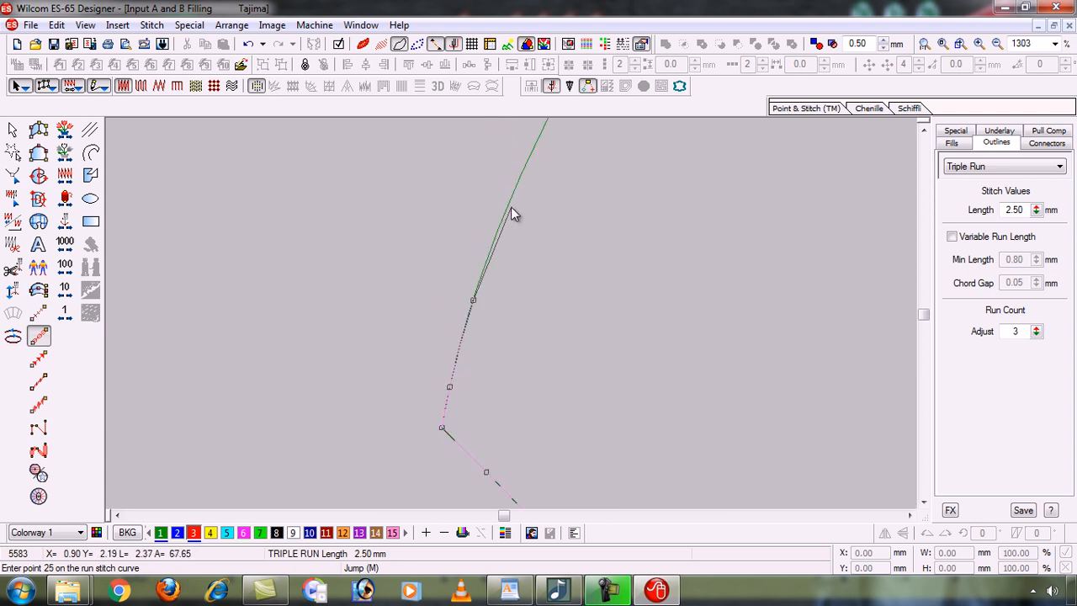
left_click(512, 195)
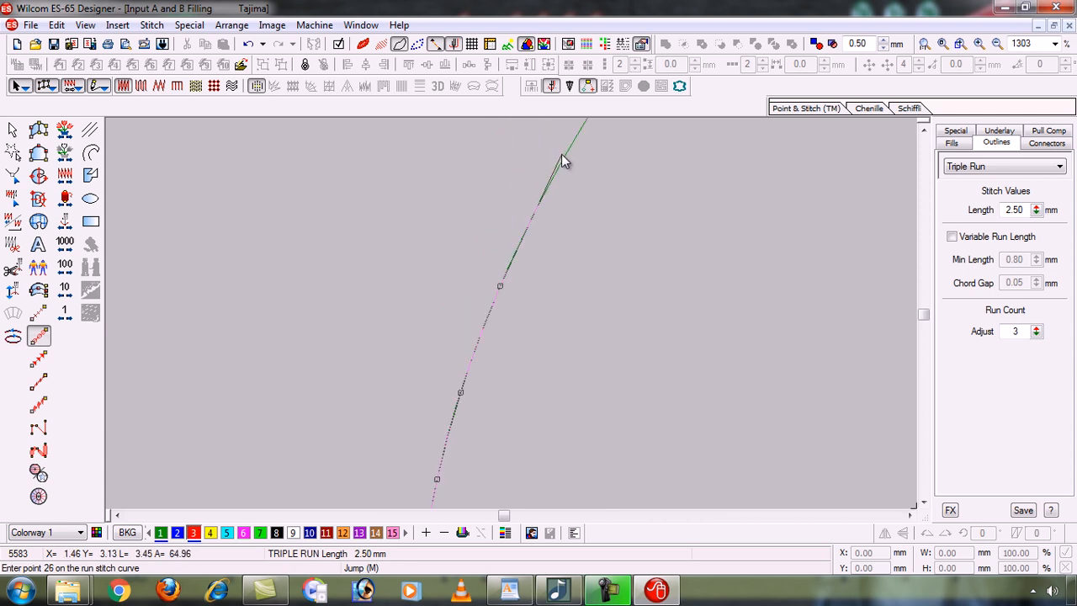
left_click(564, 157)
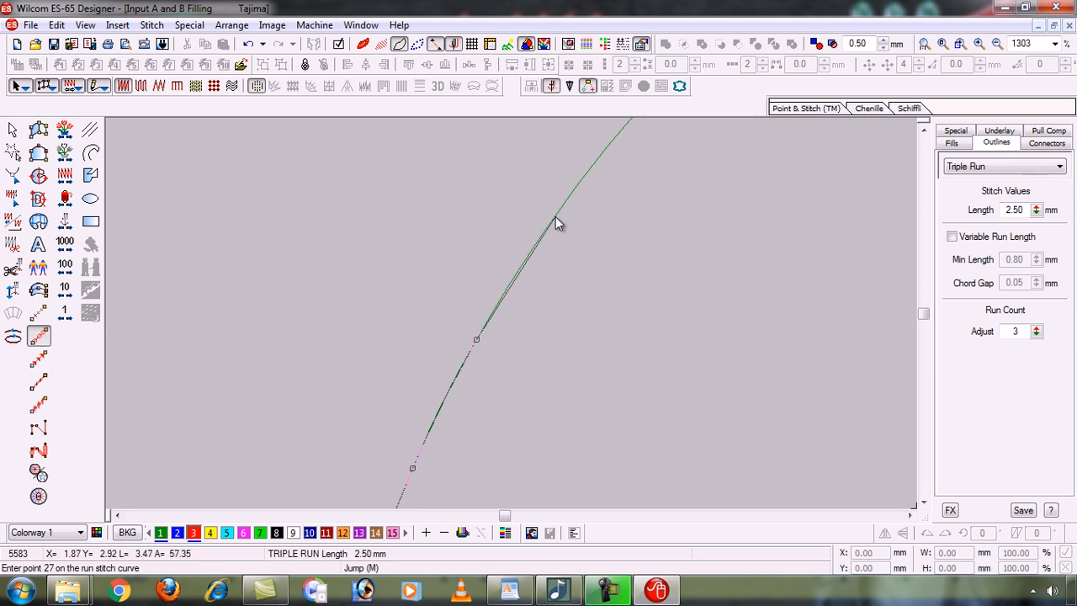
left_click(555, 217)
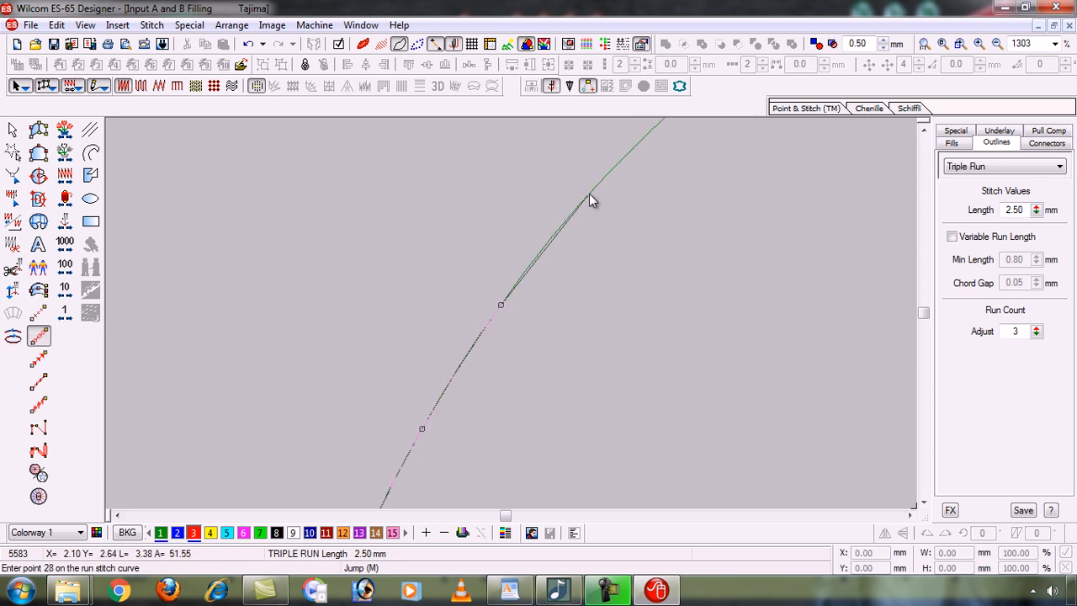
left_click(589, 193)
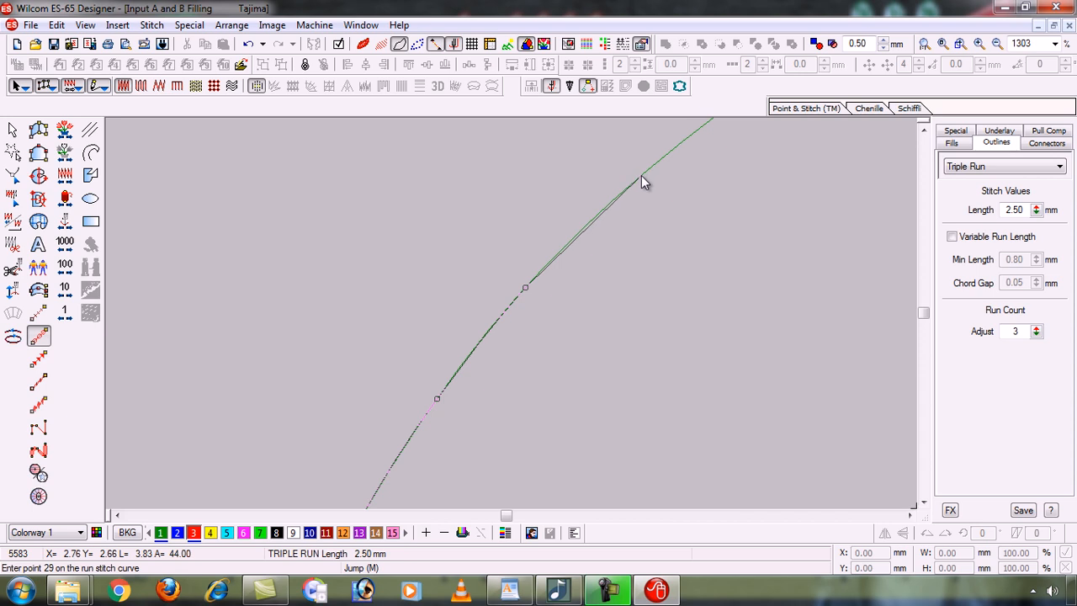
left_click(641, 175)
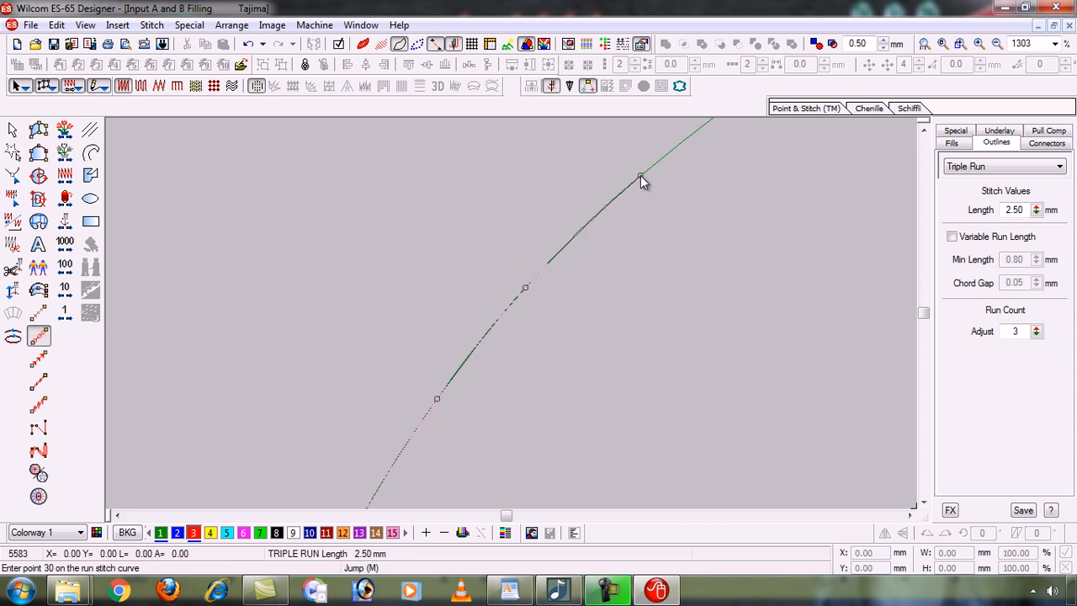
left_click(669, 179)
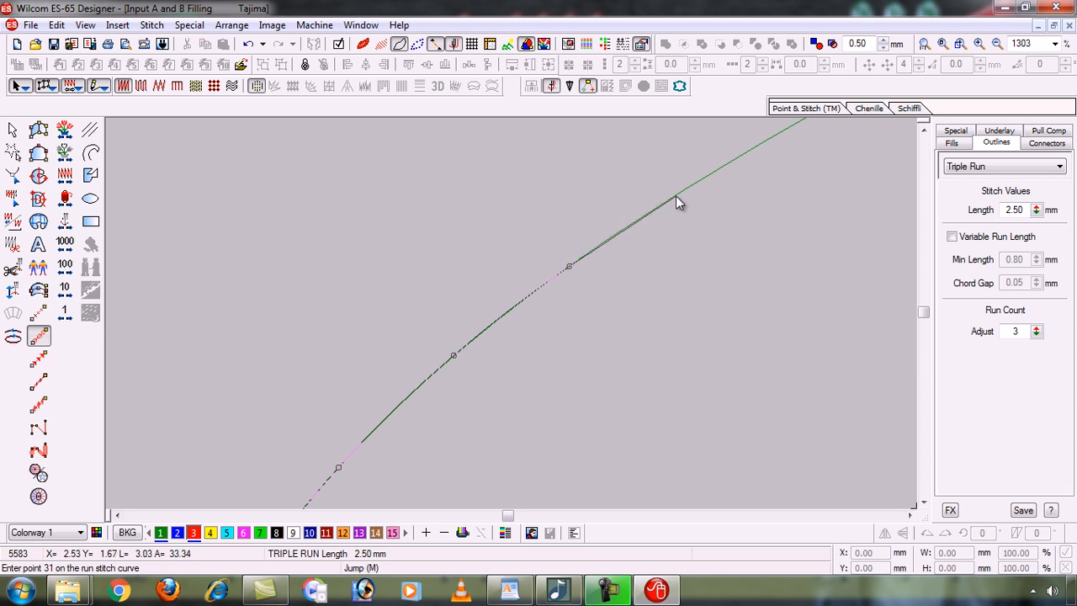
Continue the outline over the leaf top to the corner beside the stem.
left_click(677, 201)
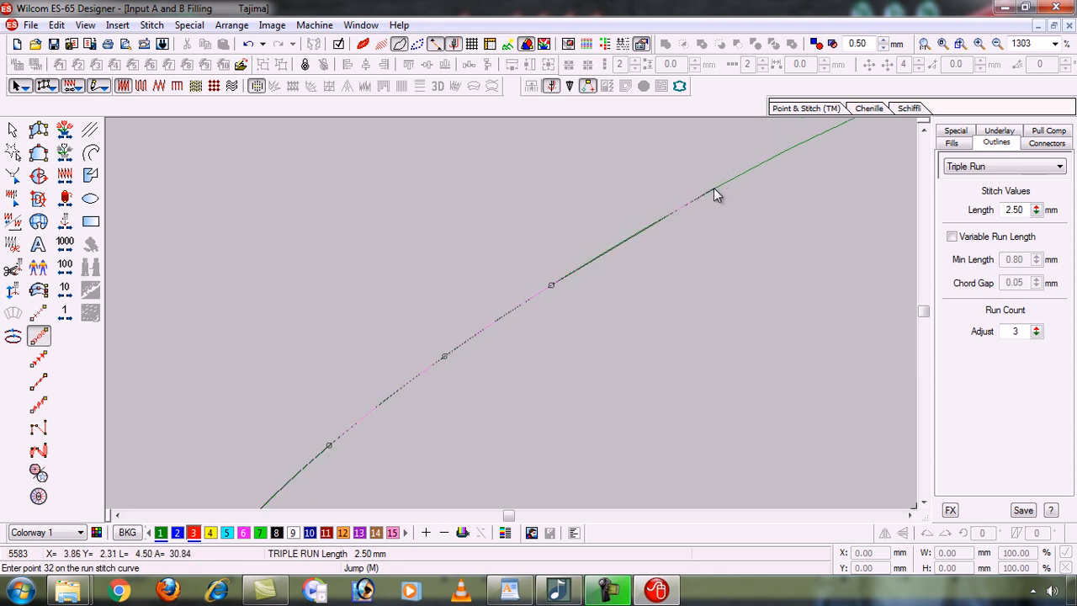
left_click(714, 190)
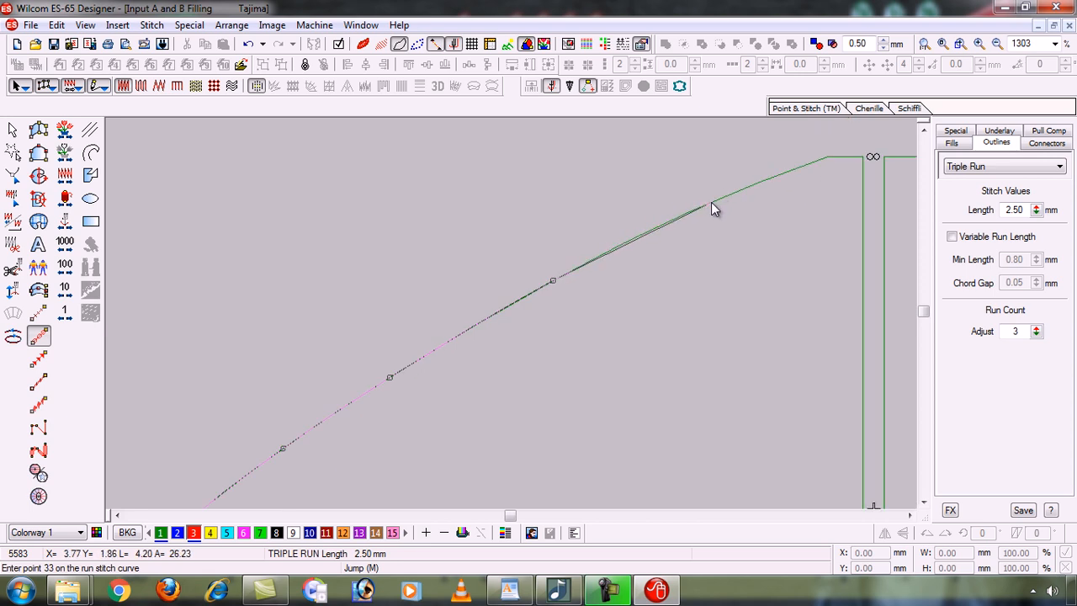
left_click(712, 203)
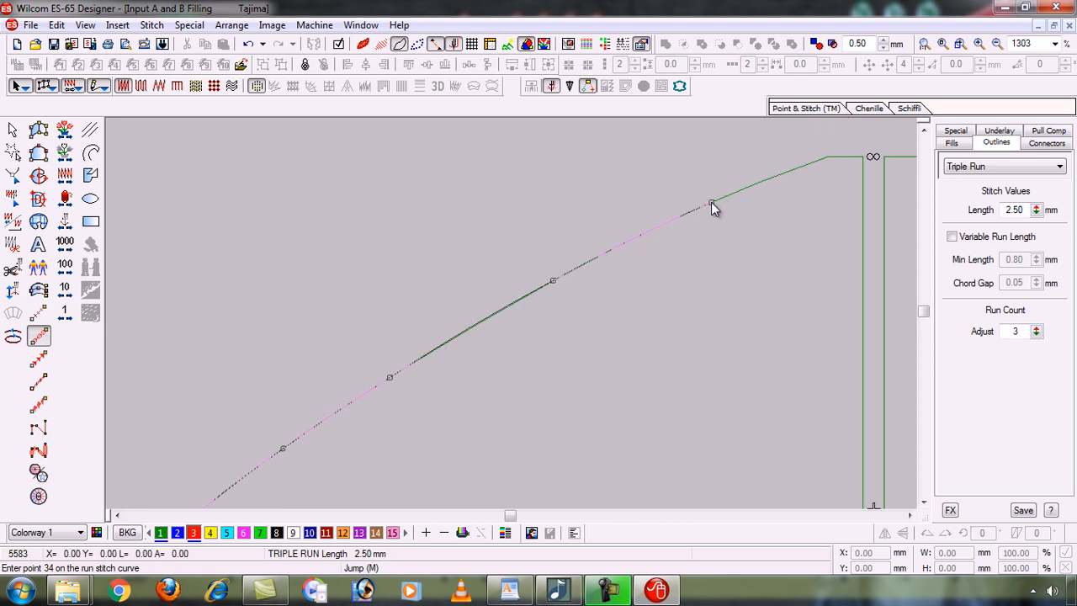
left_click(789, 170)
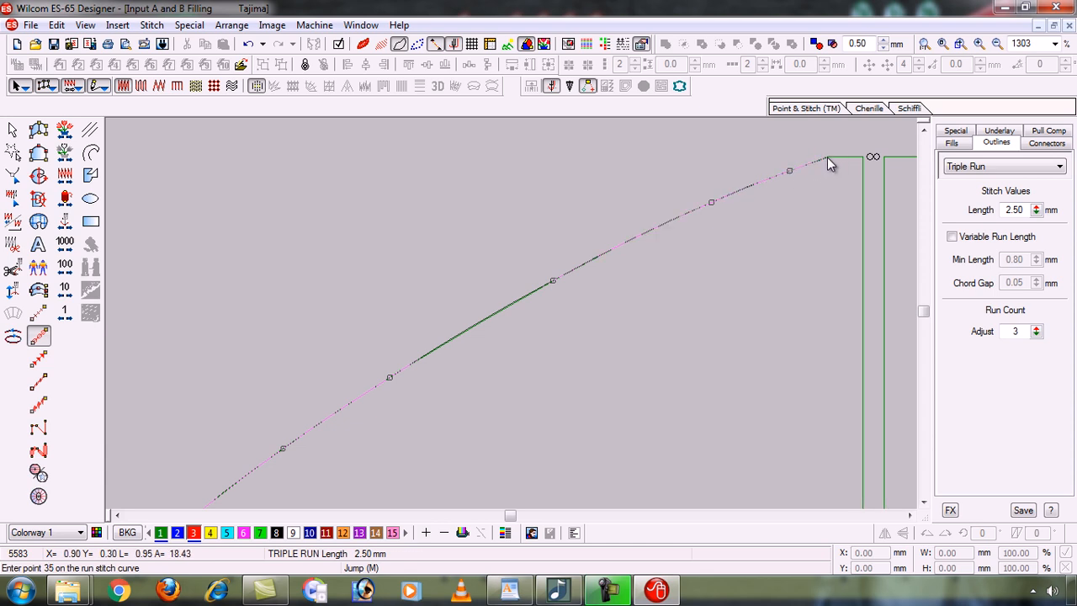
left_click(827, 157)
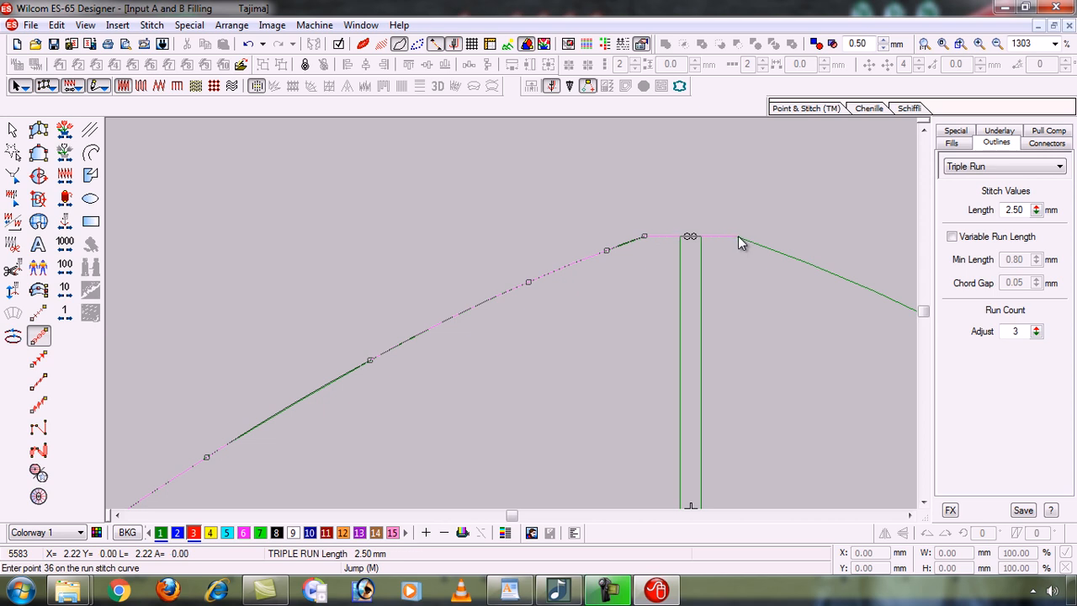
Start tracing the outline down the leaf's right edge.
left_click(737, 237)
left_click(774, 251)
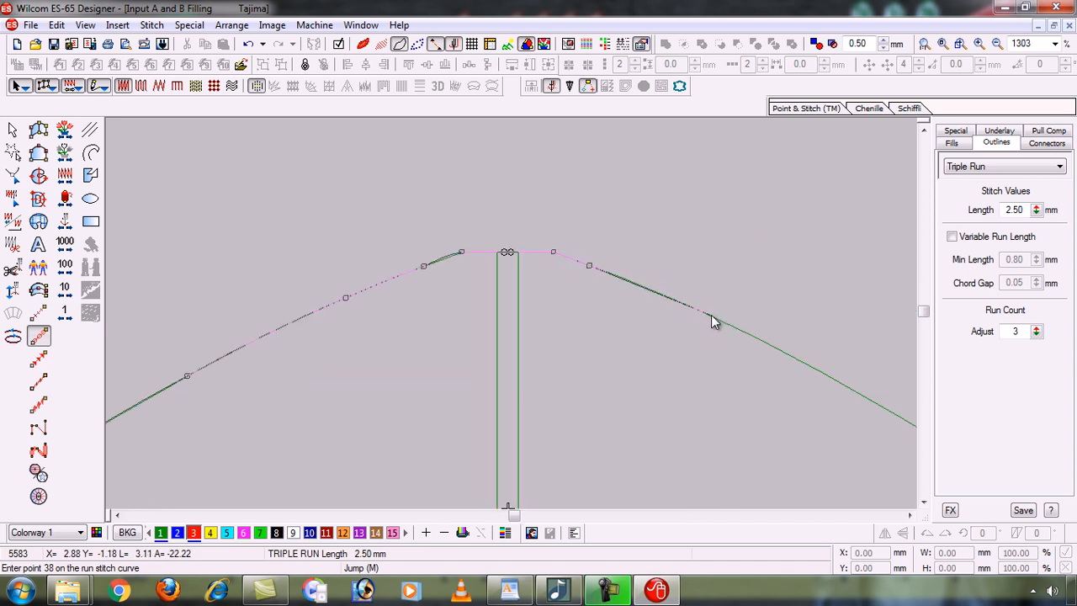
left_click(711, 315)
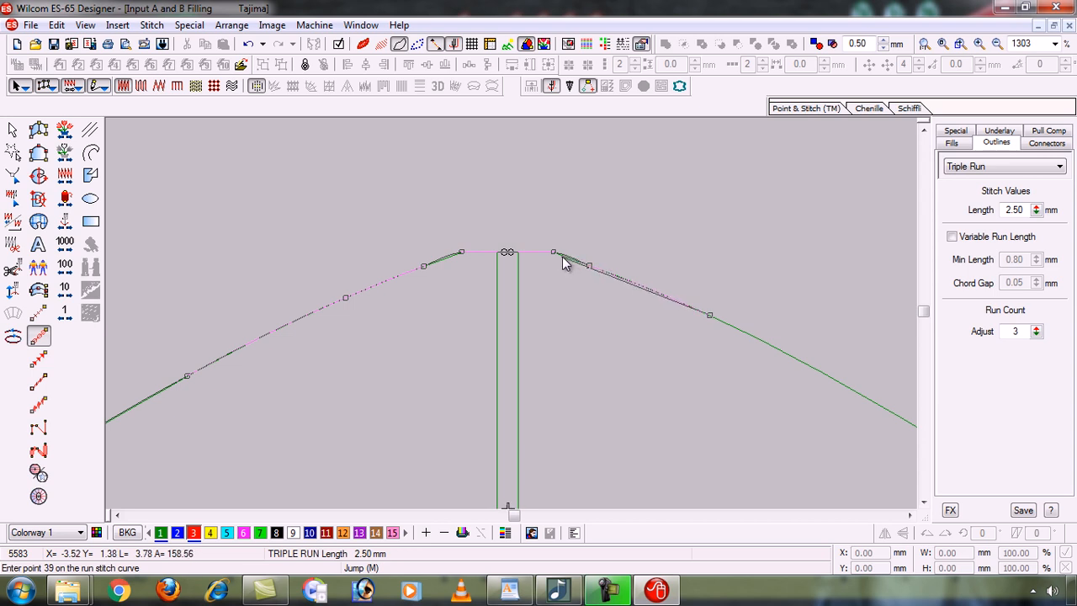
Delete the last four points and re-place them around both stem-top corners and down the right edge.
key("z")
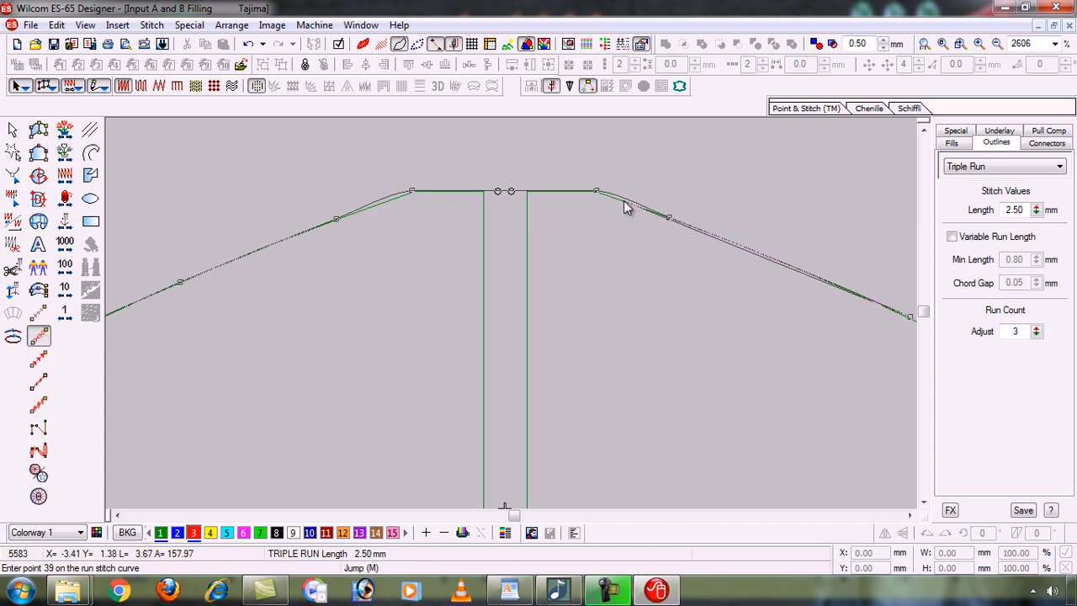
key("BackSpace")
key("BackSpace")
key("BackSpace")
key("BackSpace")
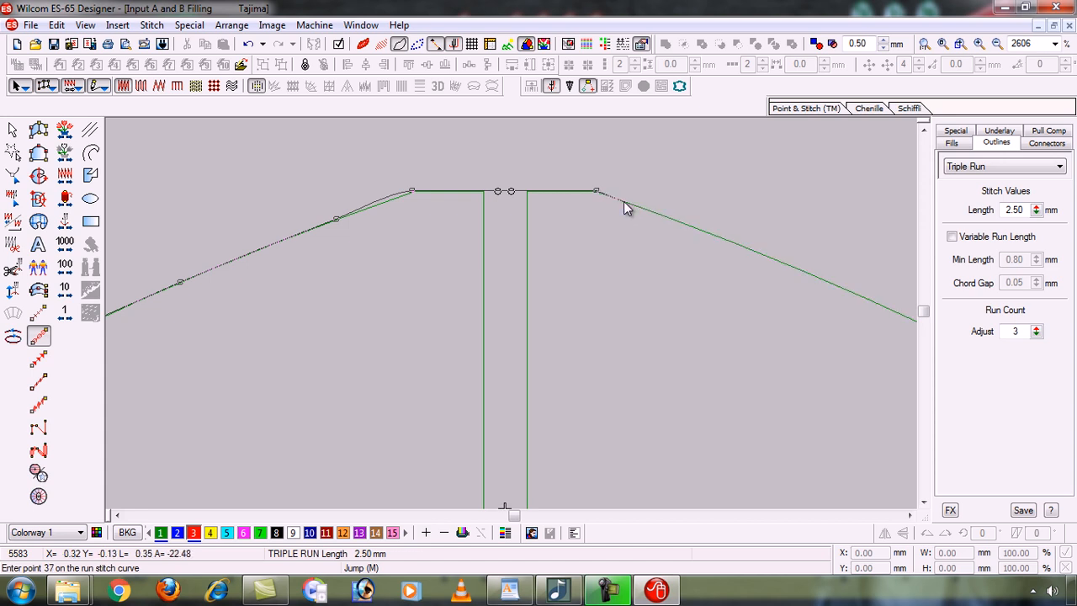
left_click(383, 203)
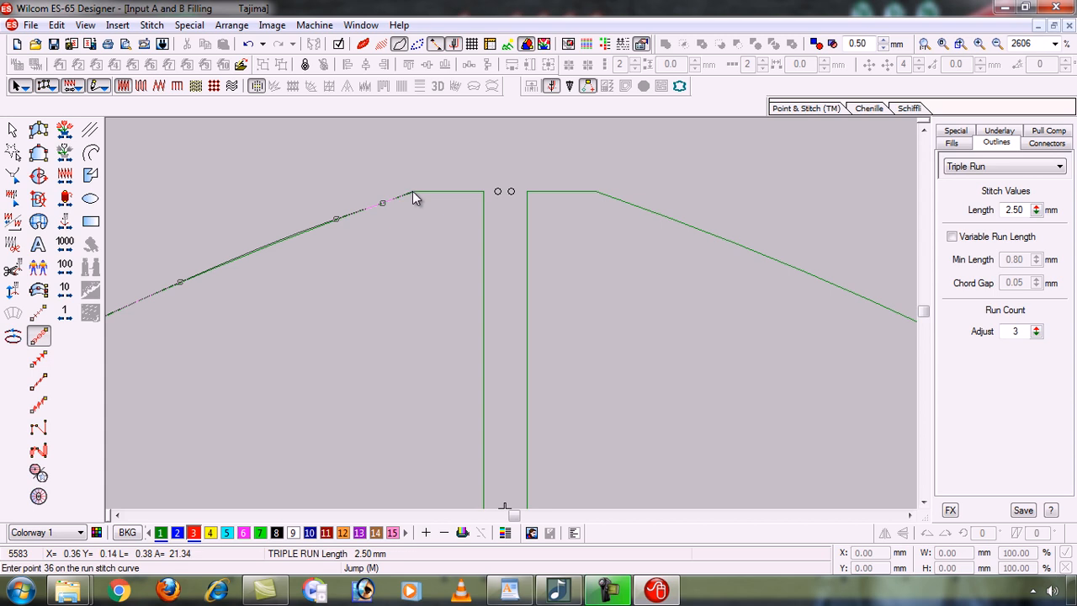
left_click(412, 191)
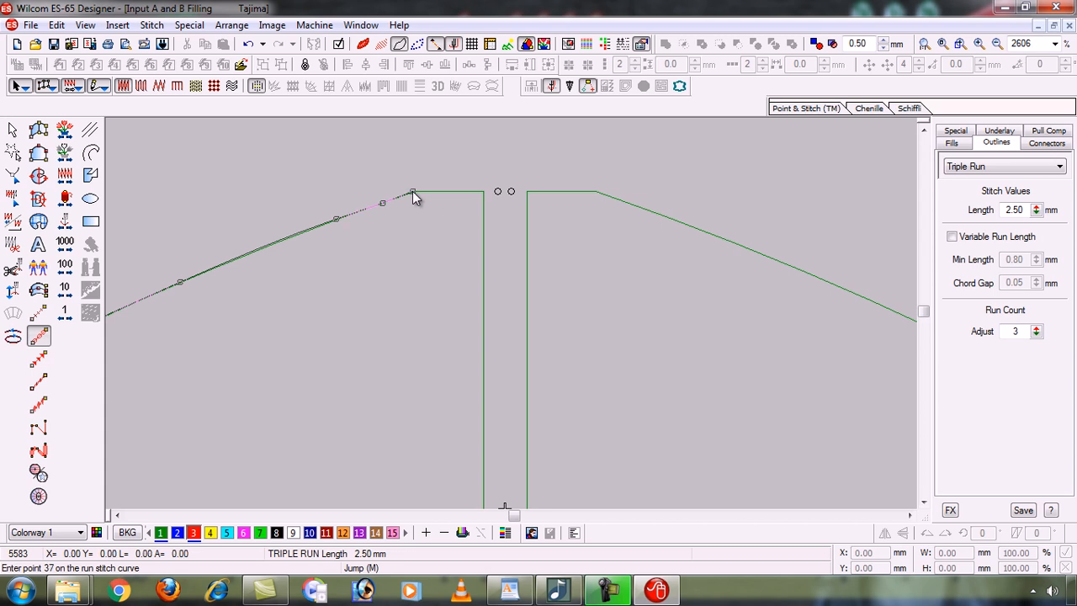
left_click(595, 191)
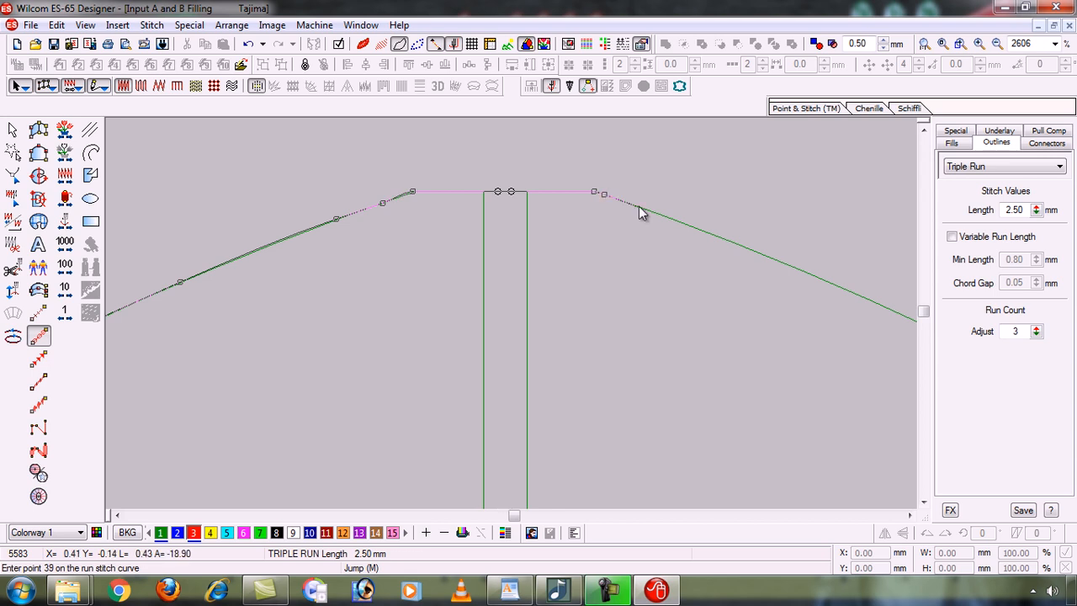
left_click(667, 218)
left_click(827, 283)
key("shift+z")
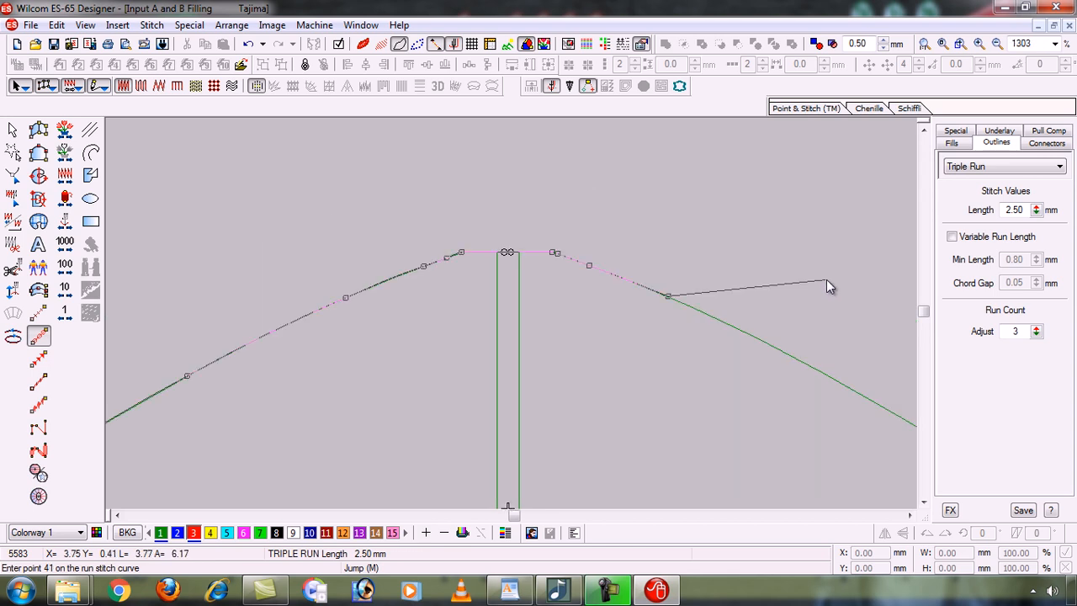
Trace run points down the right edge to its lower bend.
left_click(799, 363)
left_click(722, 379)
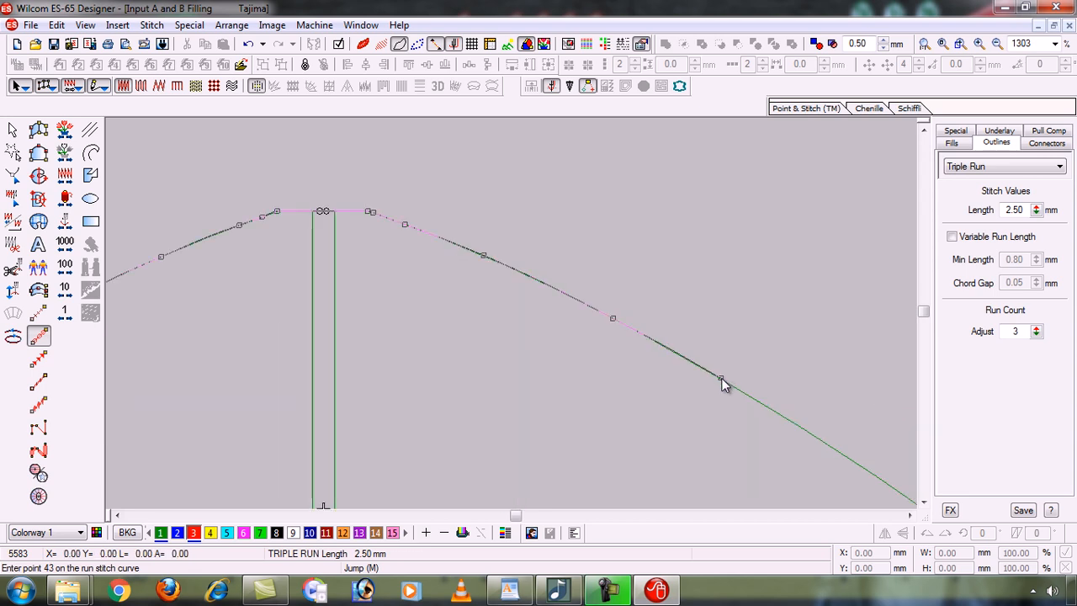
left_click(841, 456)
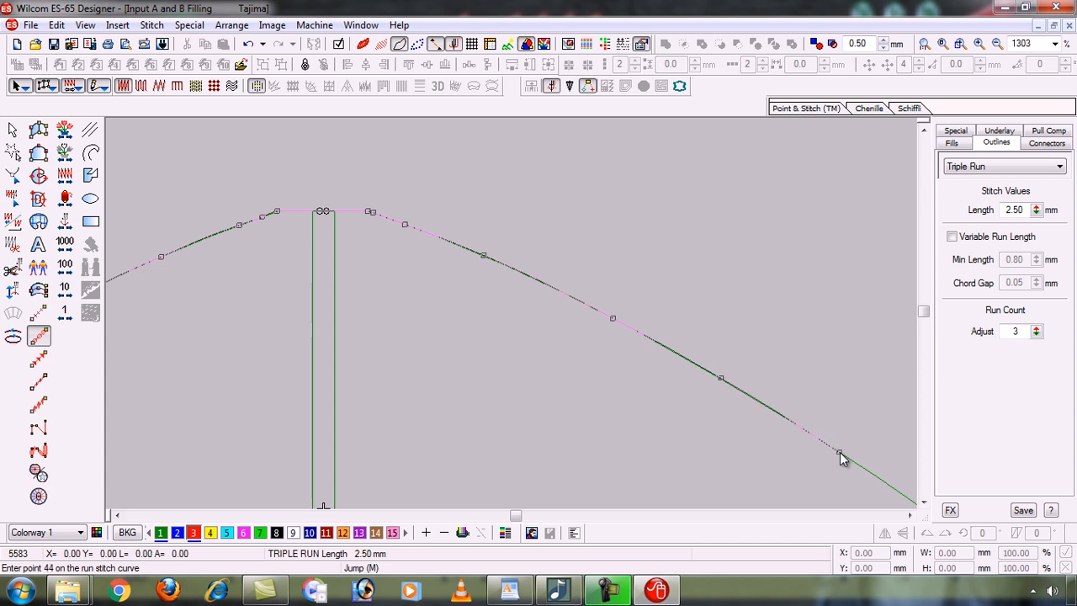
left_click(763, 450)
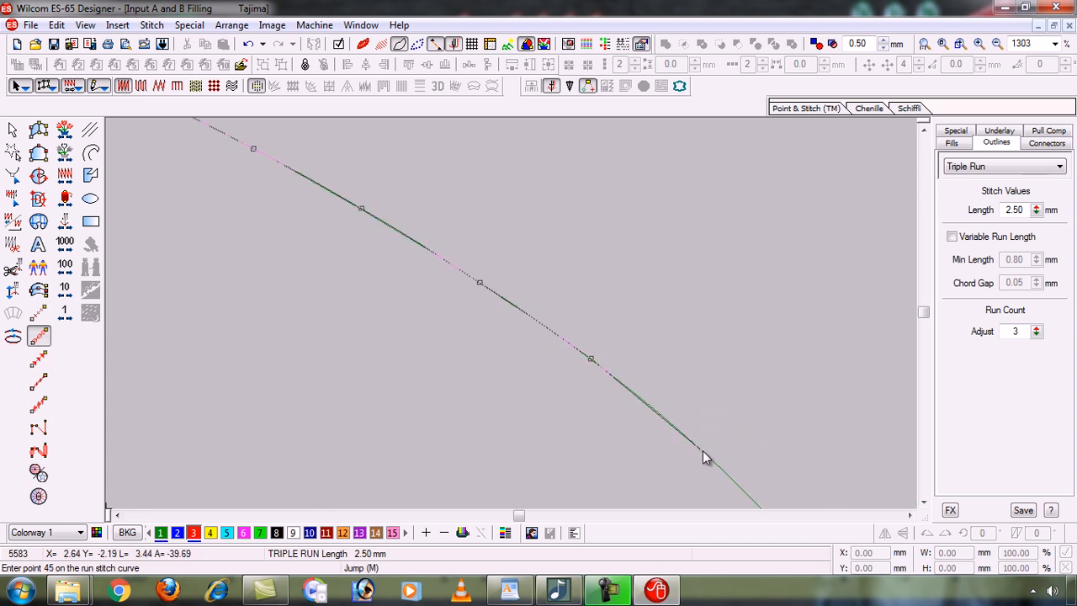
left_click(702, 450)
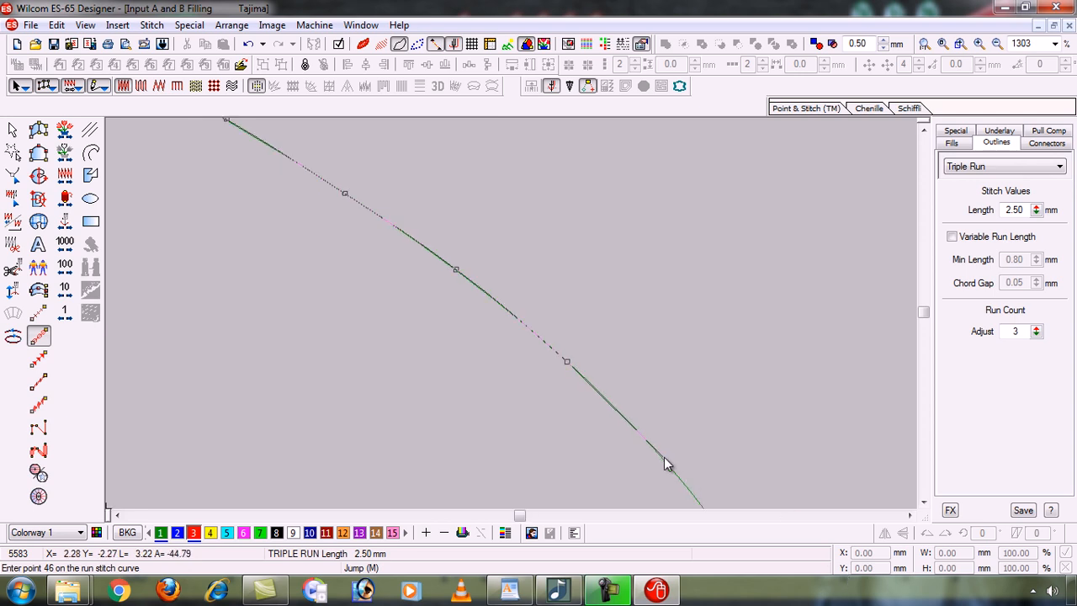
left_click(664, 459)
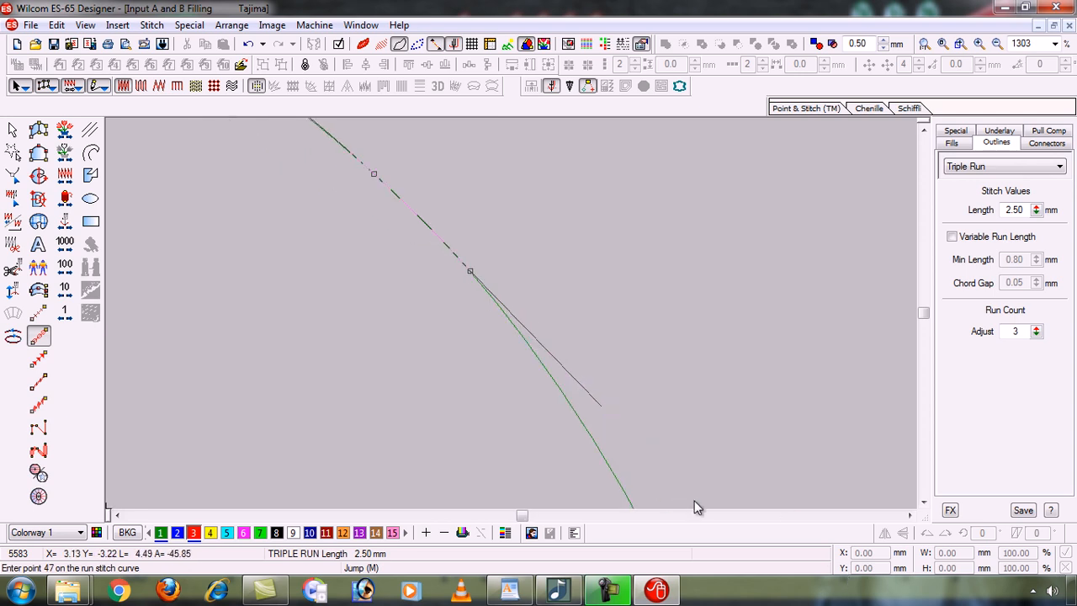
left_click(585, 431)
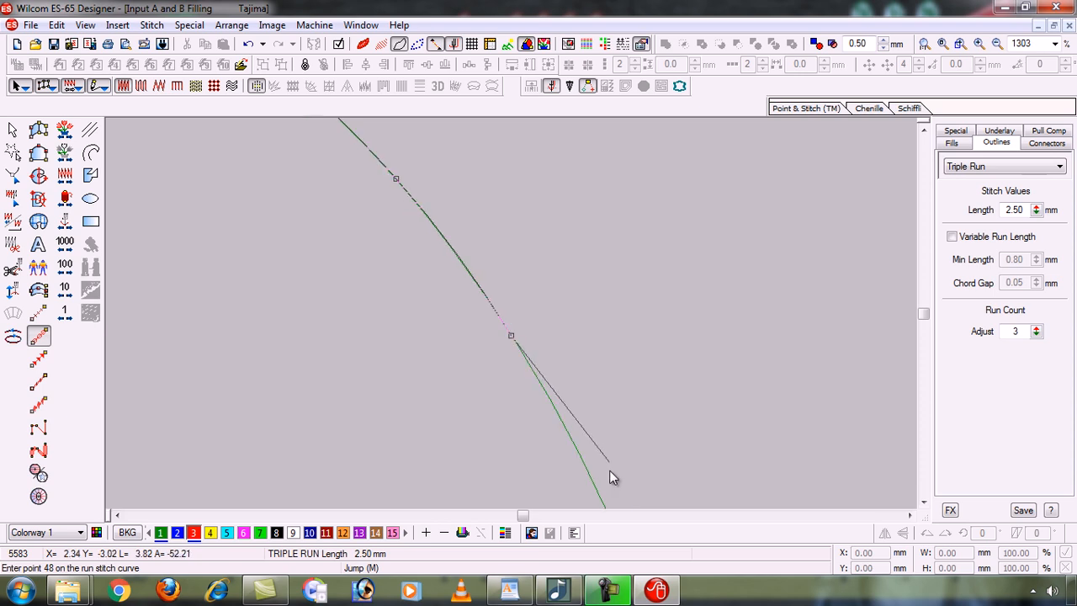
left_click(555, 412)
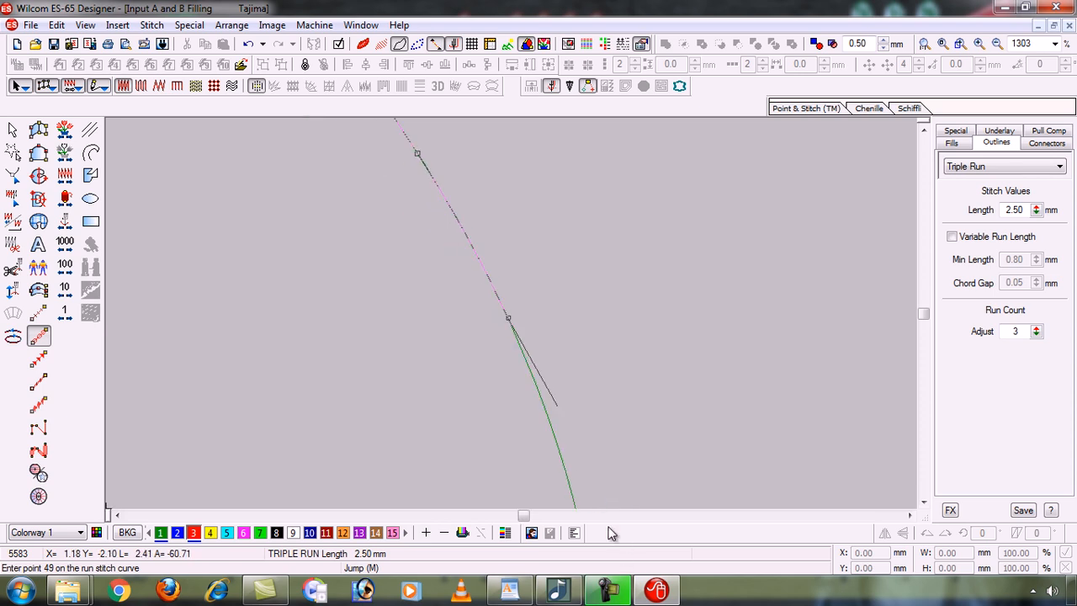
left_click(561, 455)
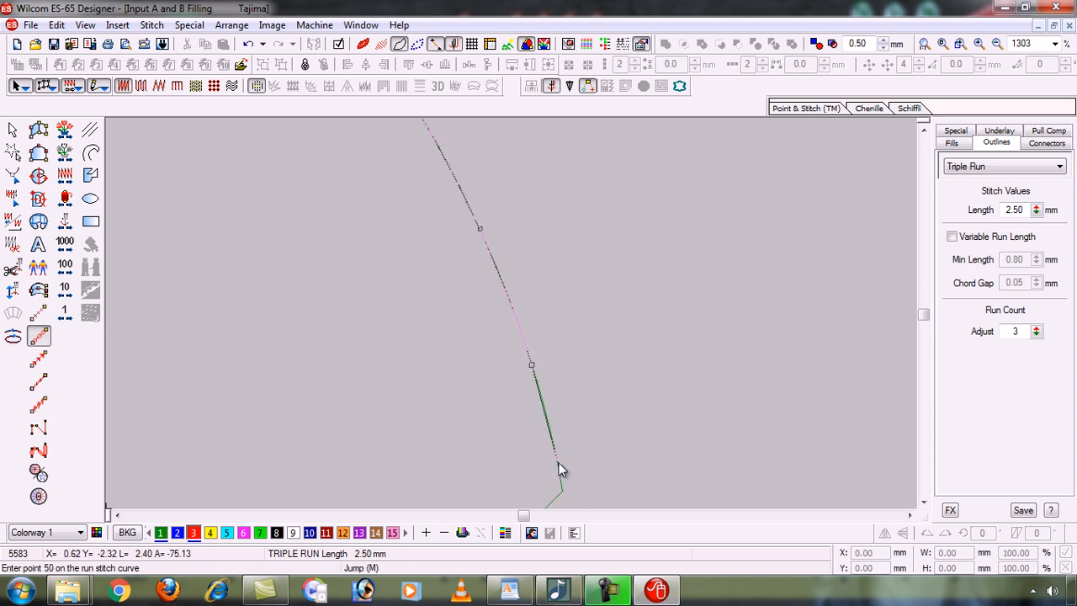
left_click(560, 470)
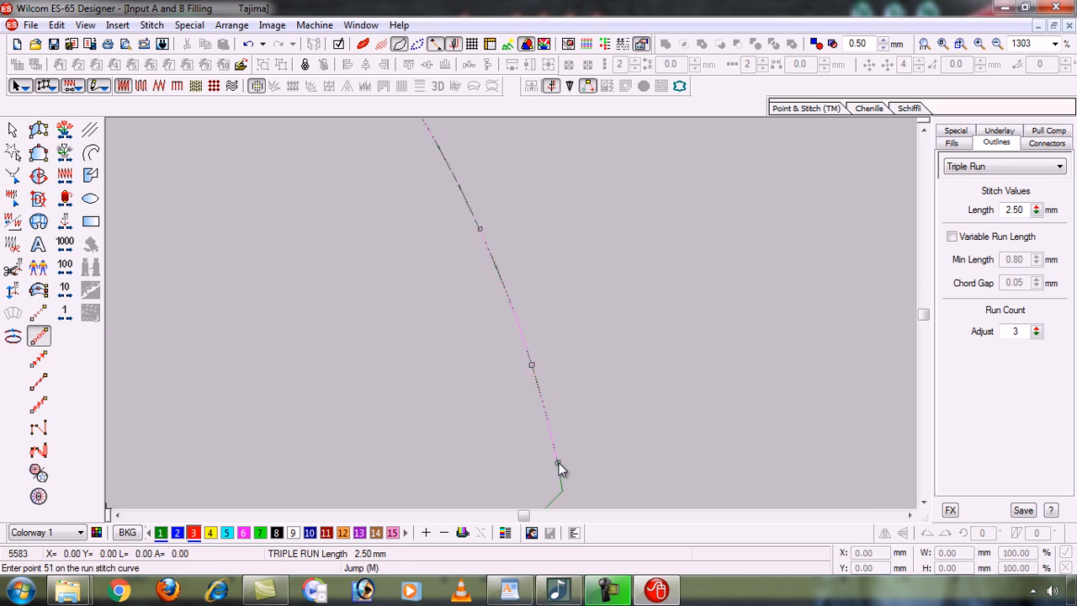
left_click(538, 401)
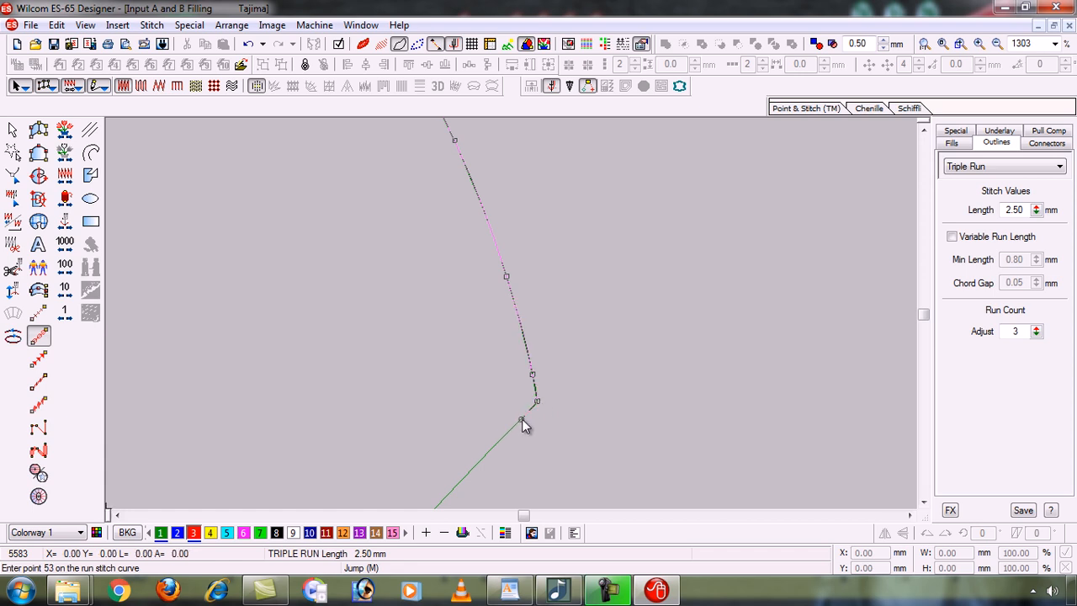
Continue along the lower edge into the curve, deleting the last two misplaced points.
left_click(487, 454)
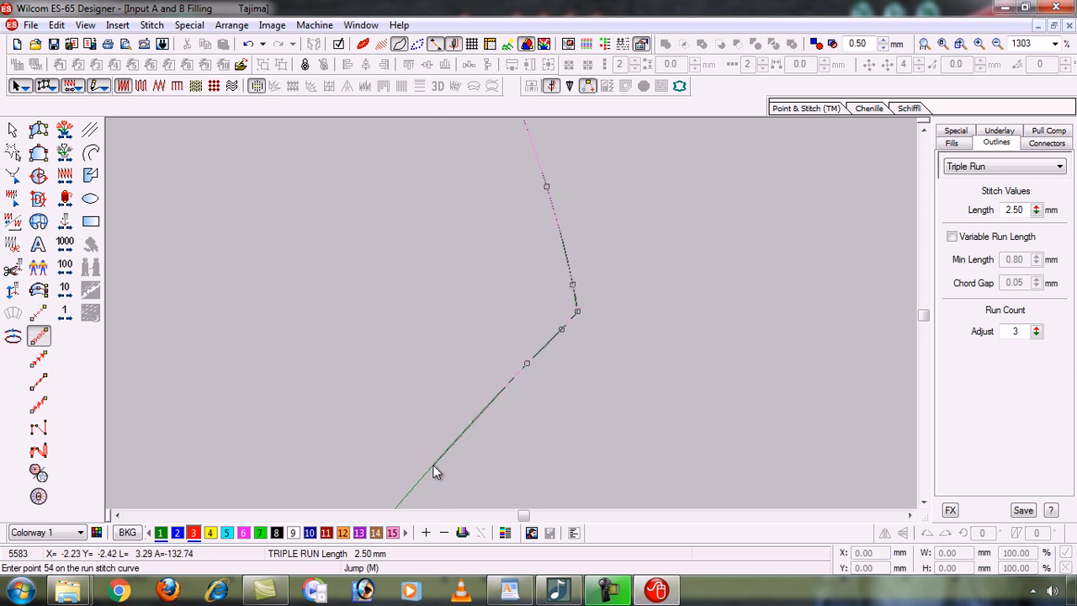
left_click(434, 465)
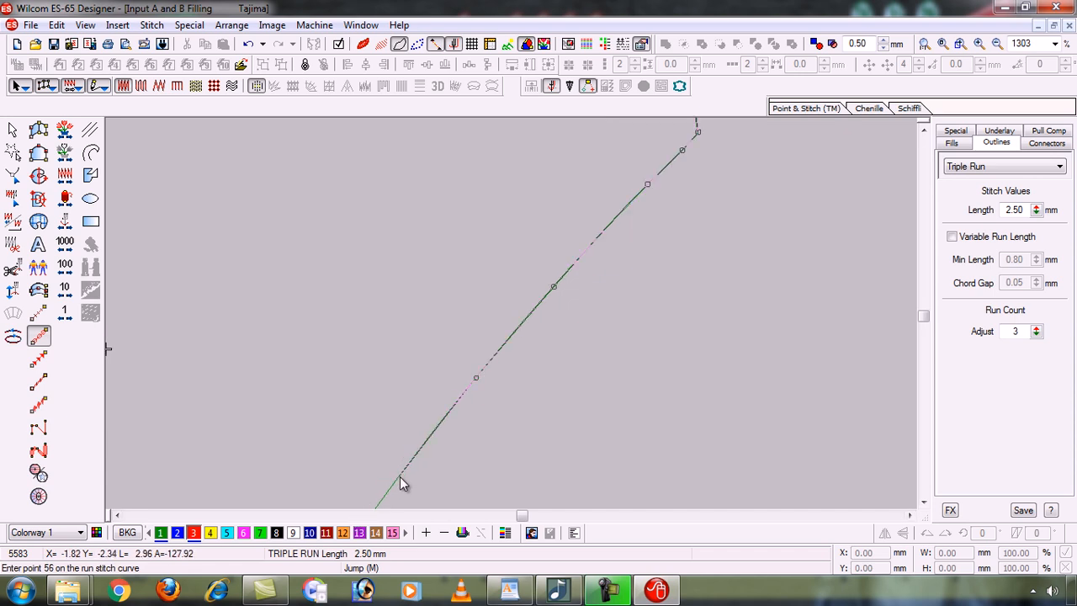
left_click(400, 476)
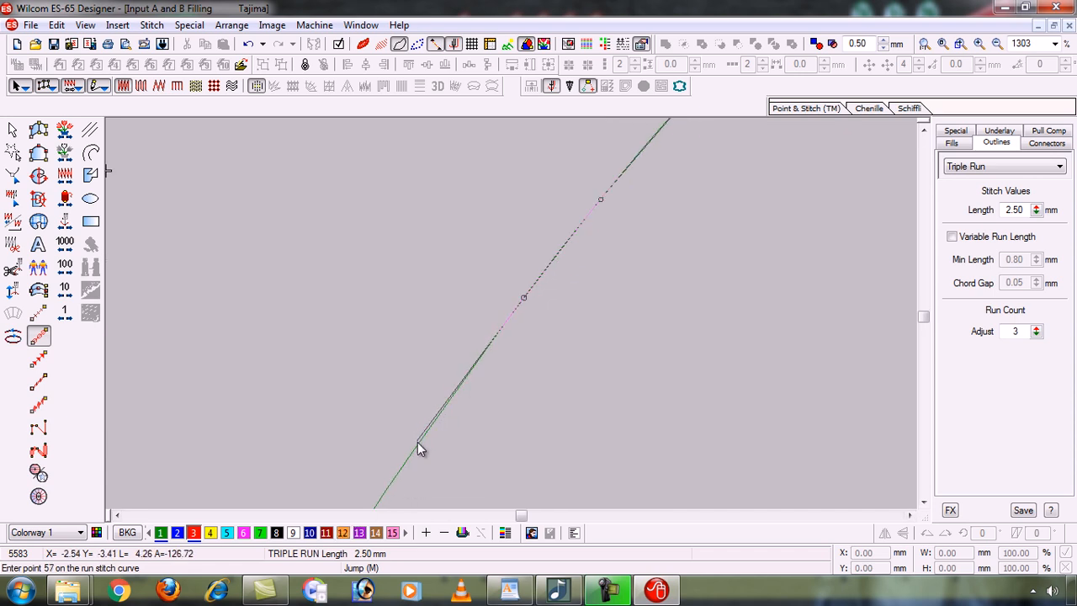
left_click(417, 446)
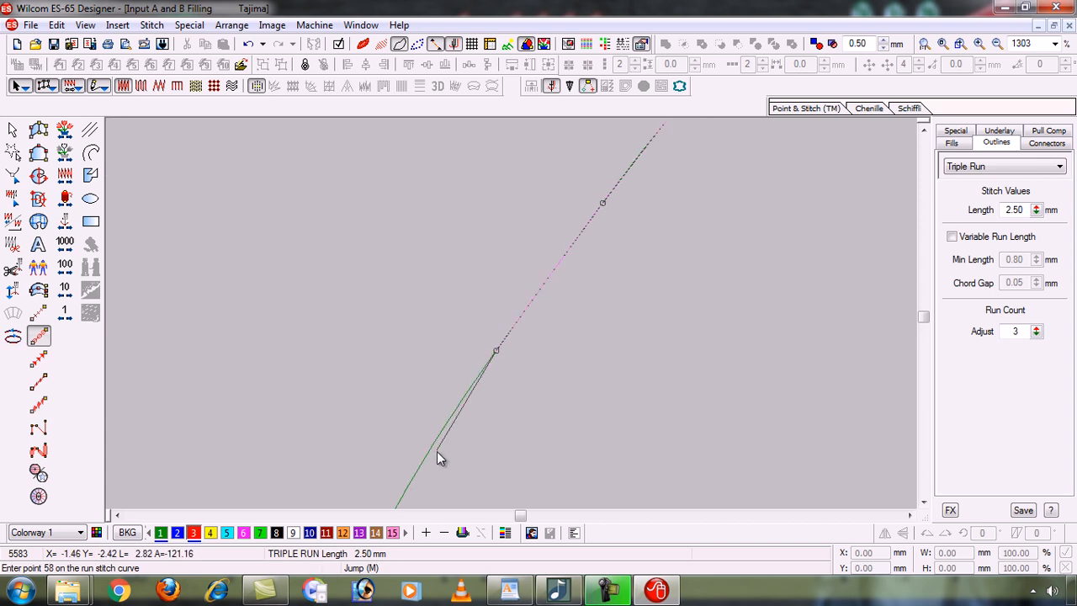
left_click(404, 495)
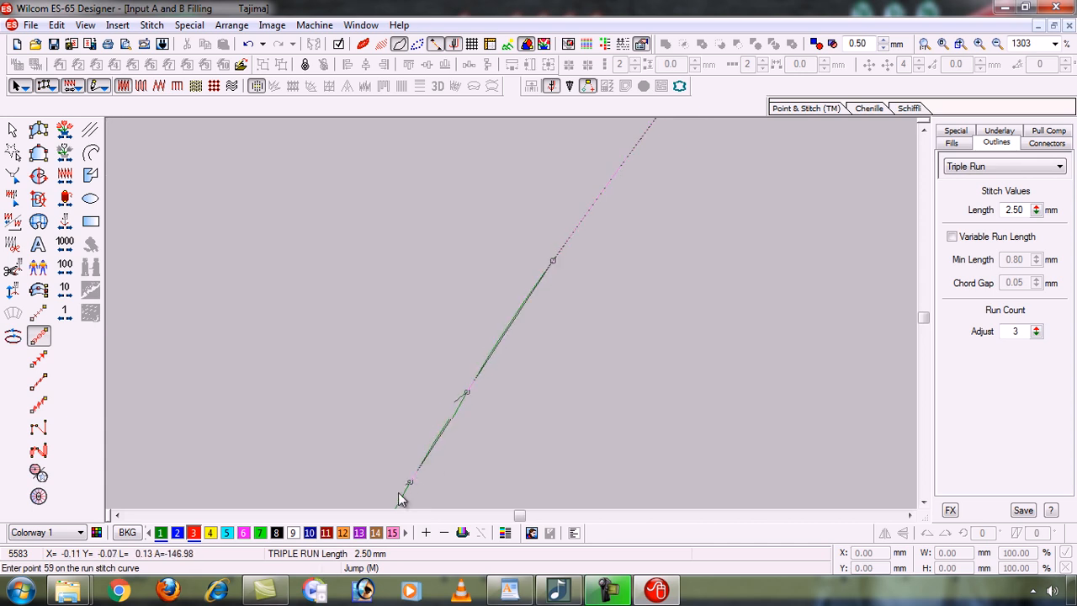
left_click(486, 375)
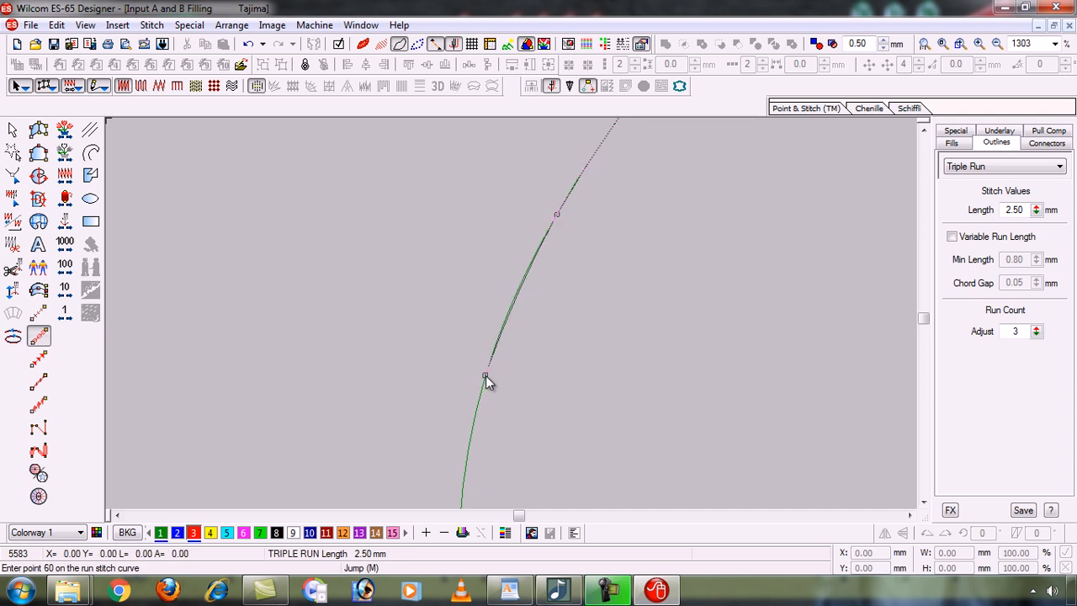
left_click(465, 476)
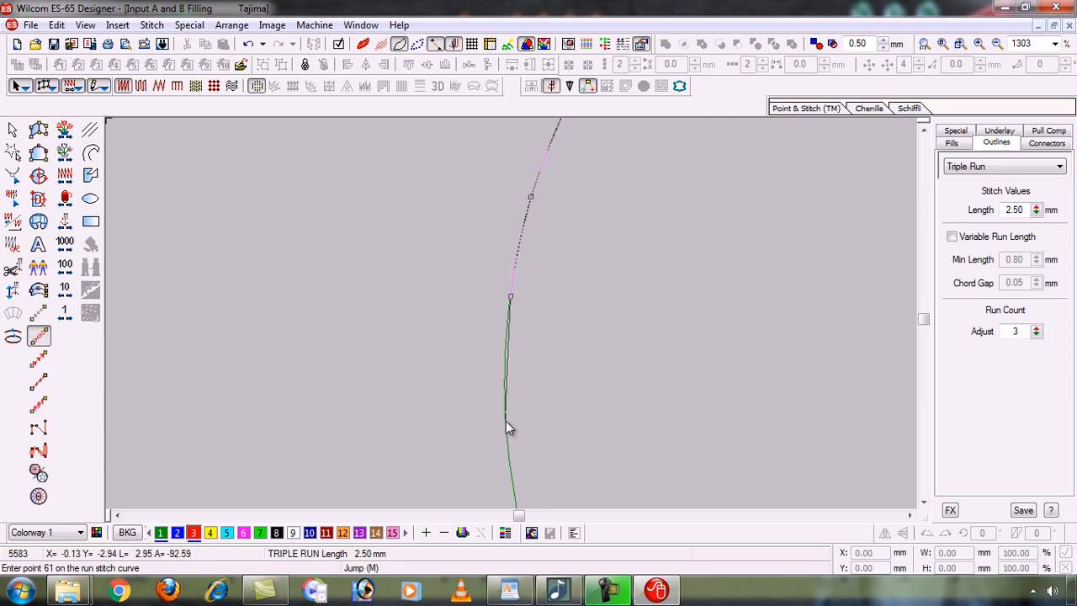
left_click(506, 421)
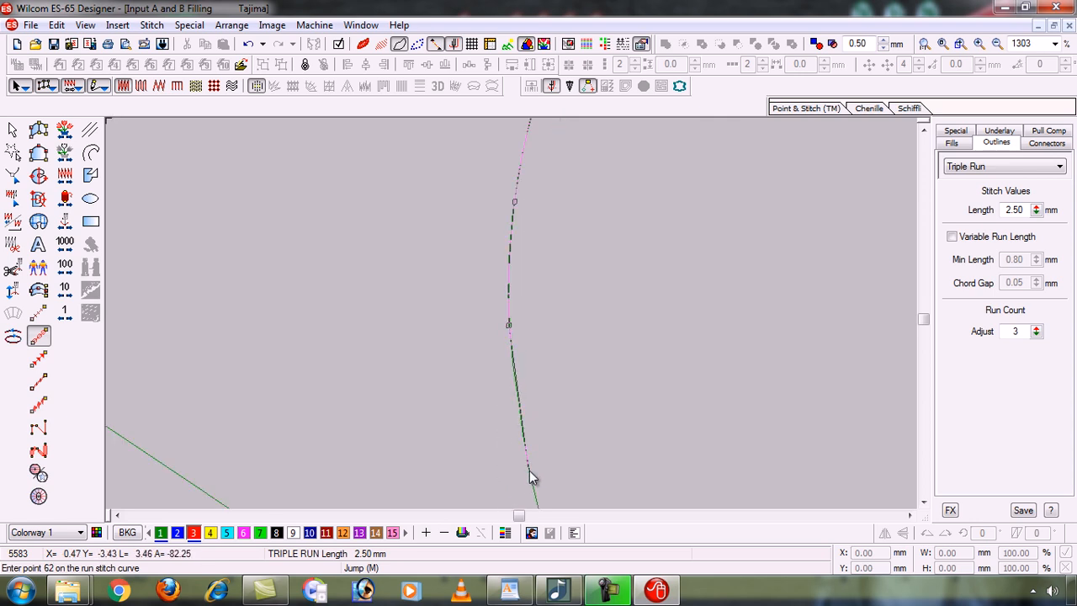
left_click(530, 470)
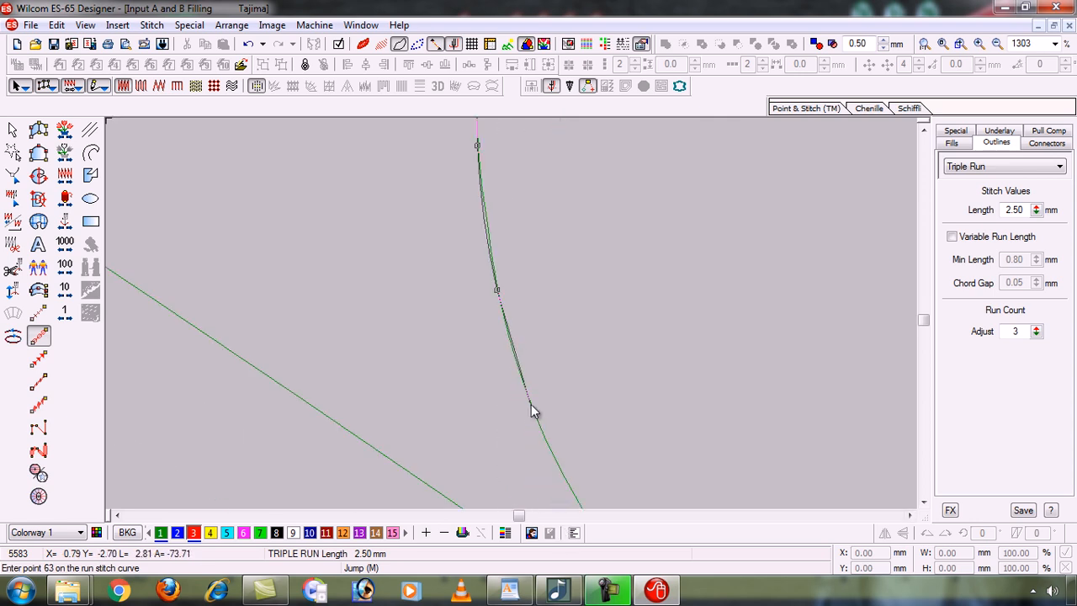
left_click(529, 403)
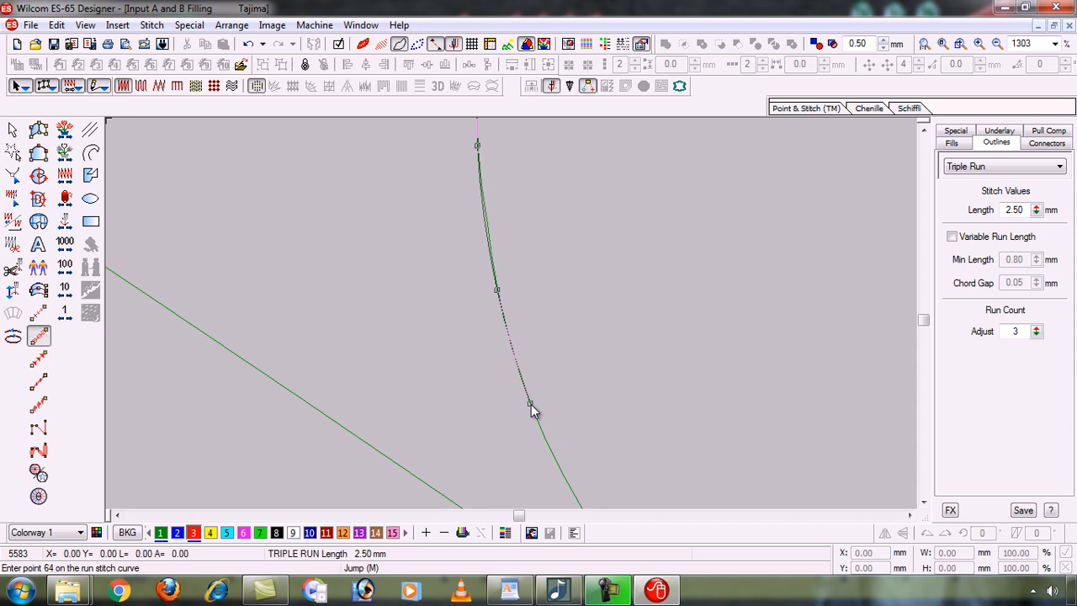
key("BackSpace")
key("BackSpace")
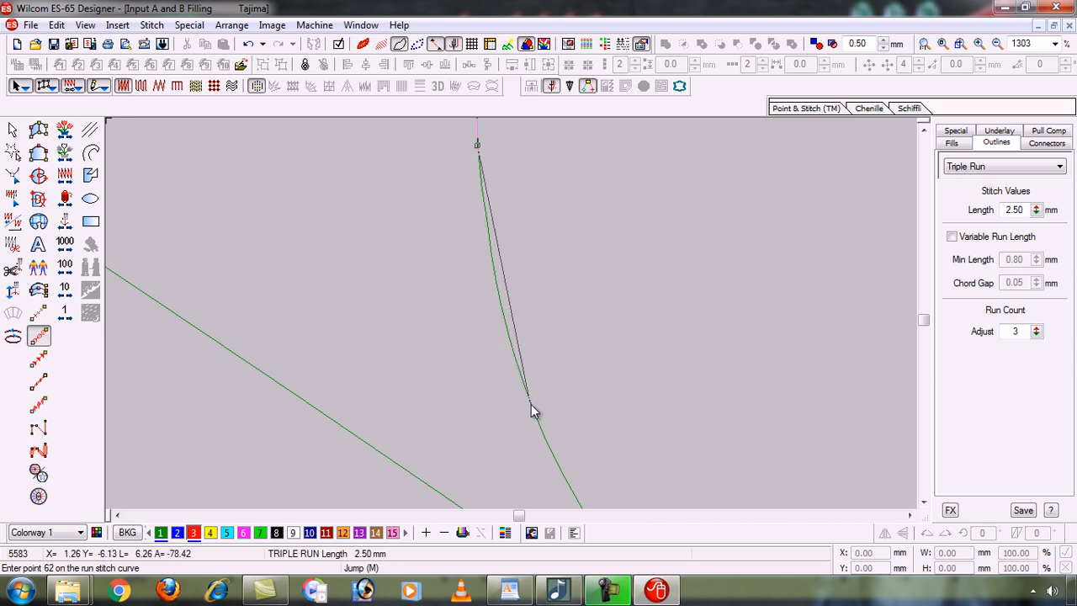
Re-trace the curve down to the tail tip corner.
left_click(486, 221)
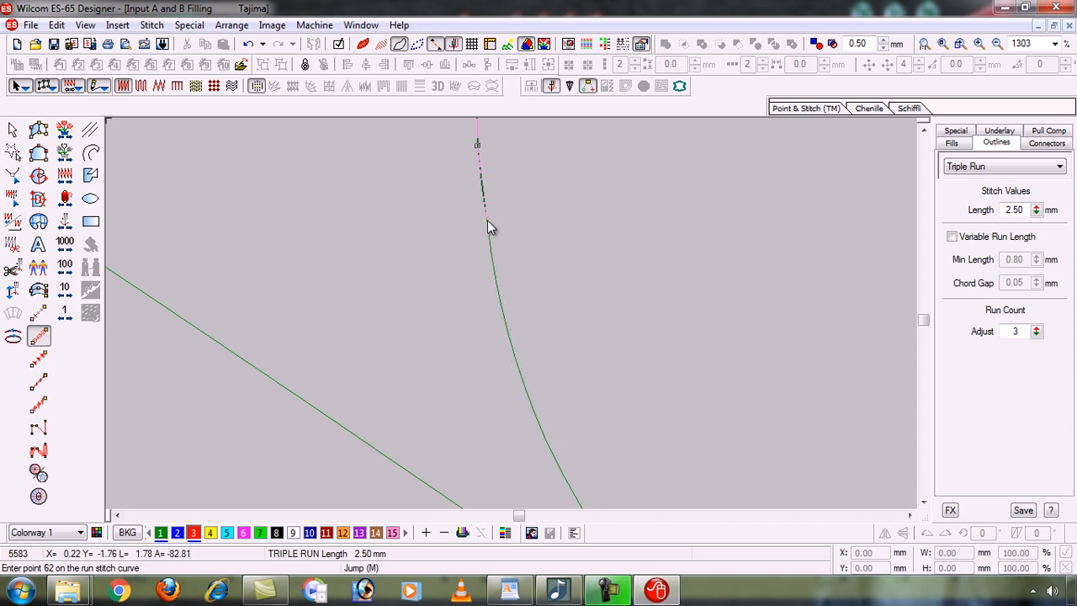
left_click(503, 313)
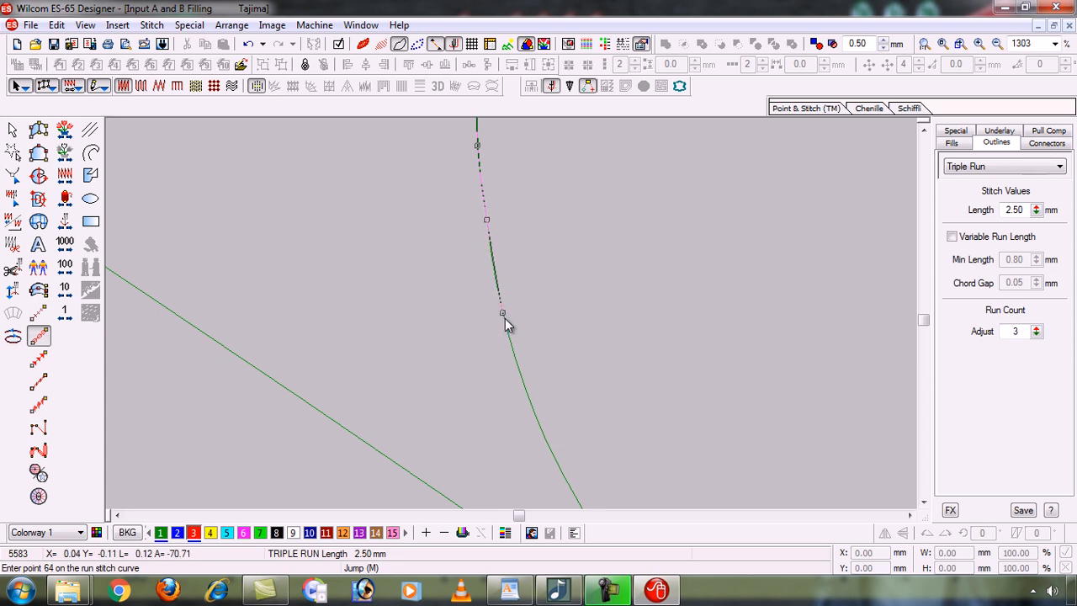
left_click(535, 413)
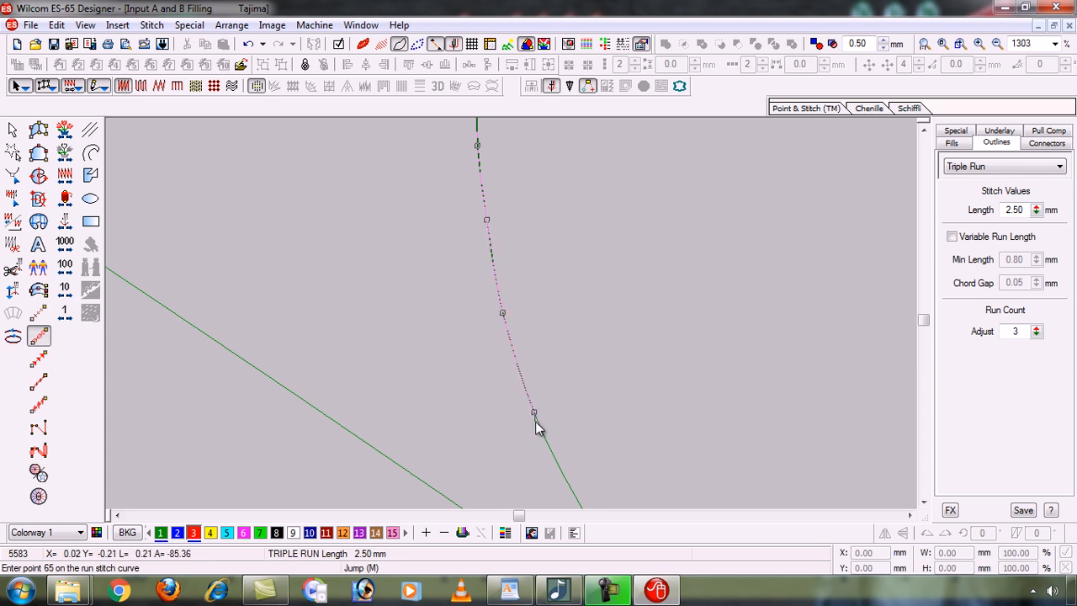
left_click(570, 487)
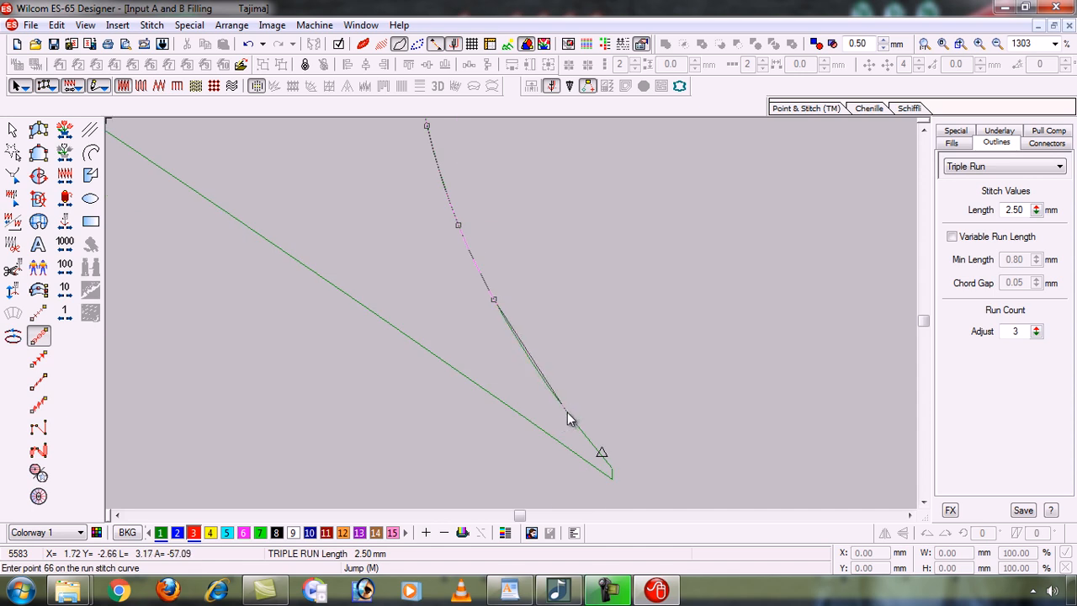
left_click(567, 413)
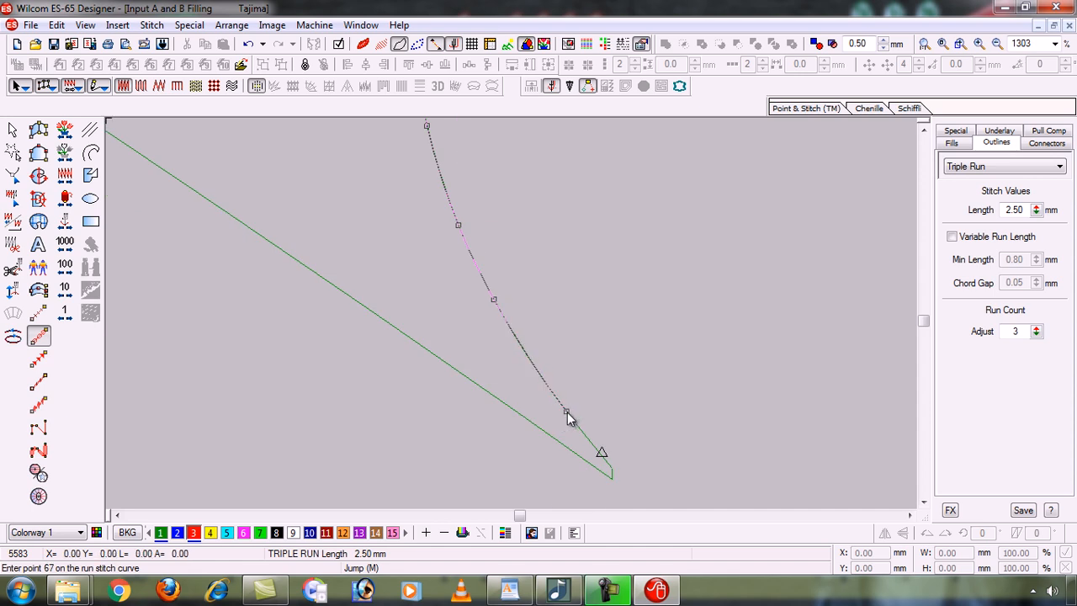
left_click(595, 447)
left_click(612, 478)
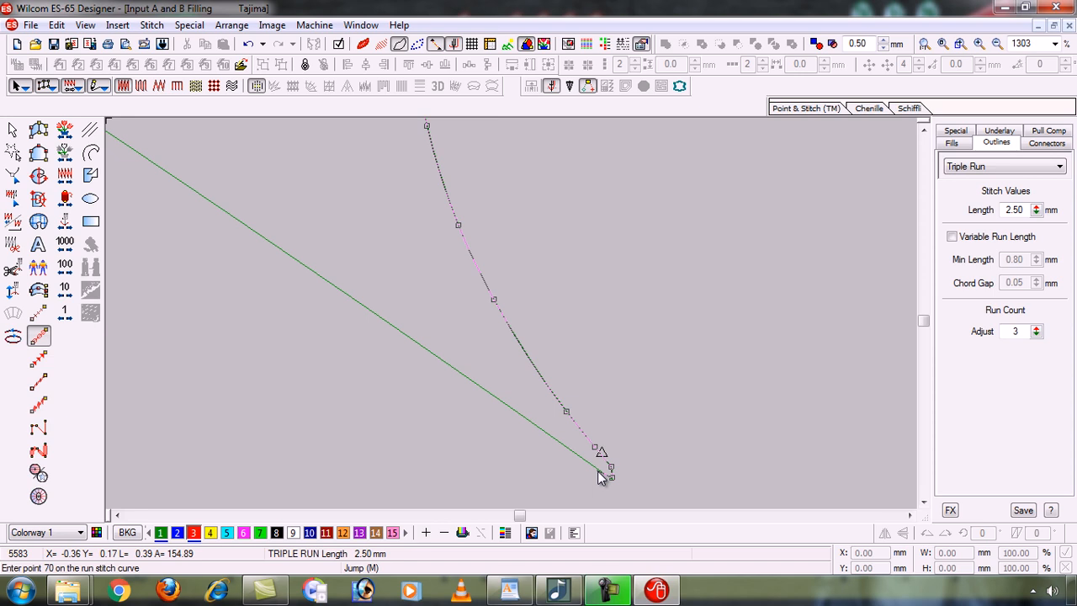
Trace back up the straight edge to the notch corner, fixing two stray points, and finish the outline.
left_click(599, 472)
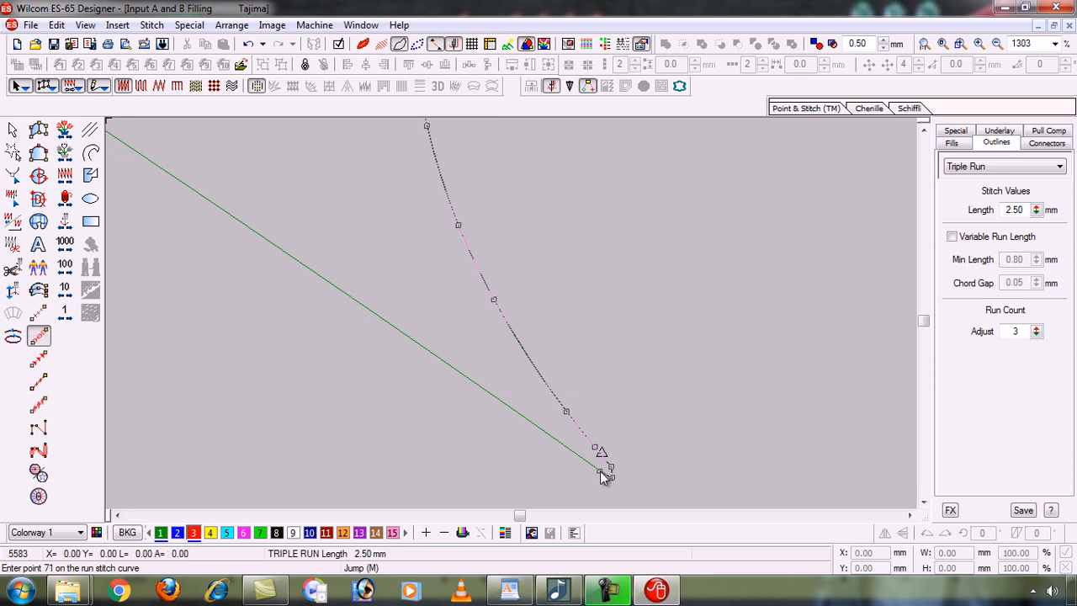
left_click(548, 434)
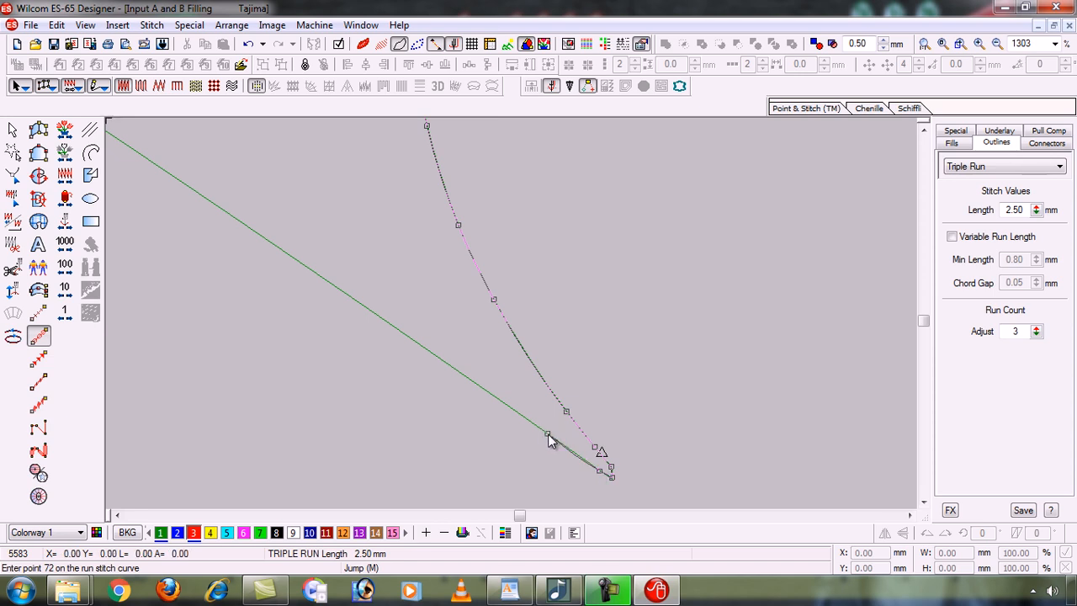
left_click(470, 381)
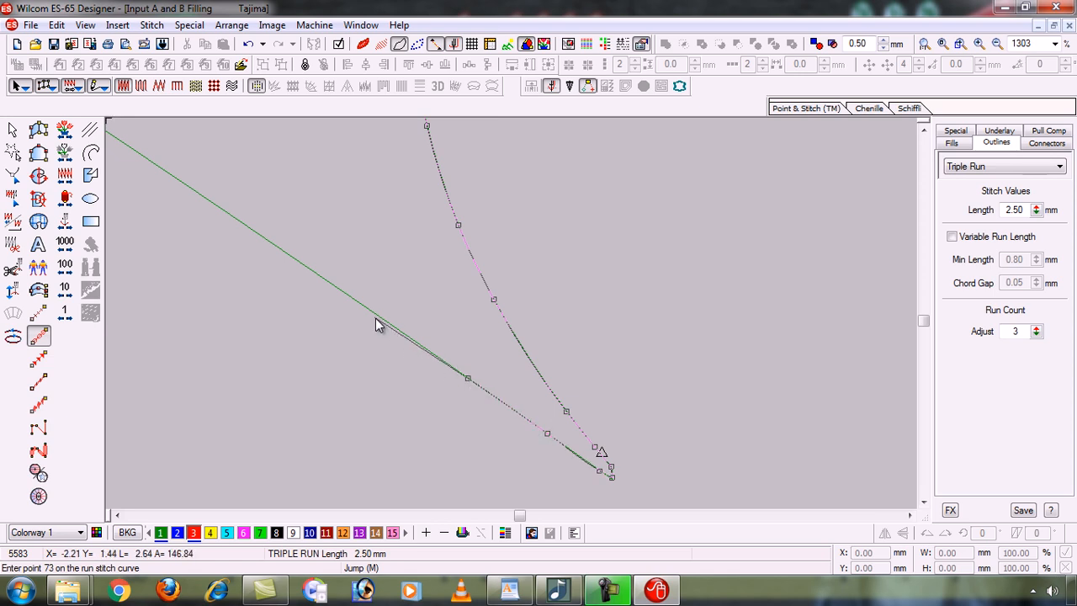
key("BackSpace")
key("BackSpace")
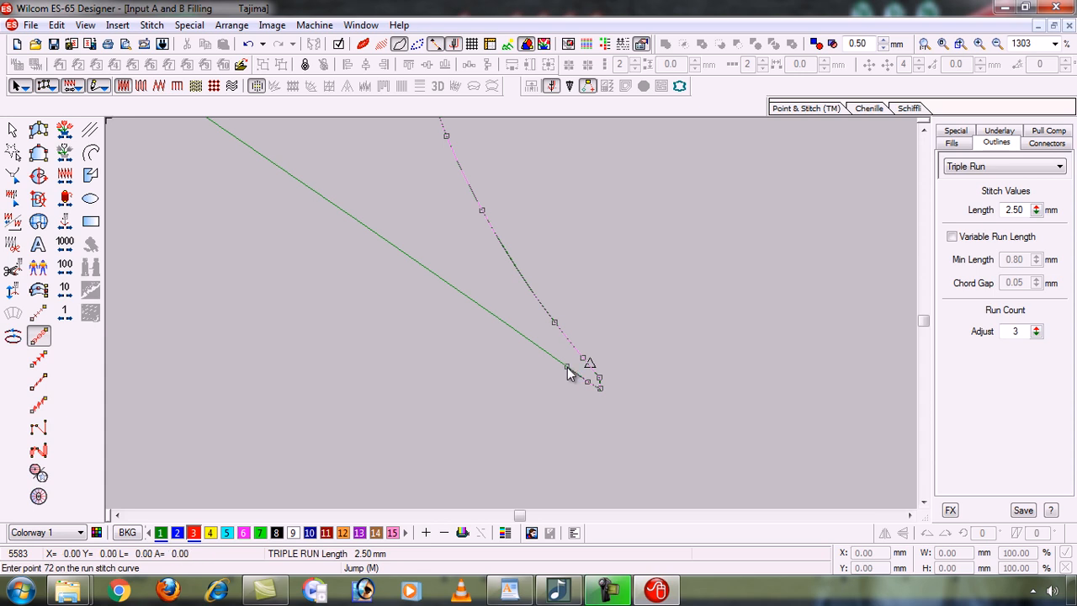
left_click(522, 334)
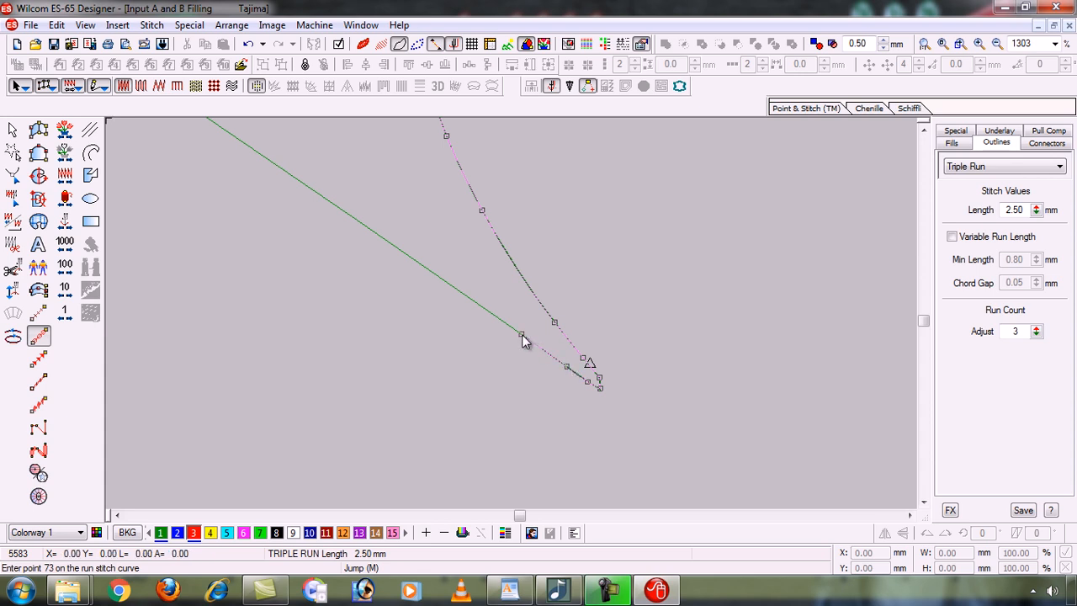
left_click(466, 297)
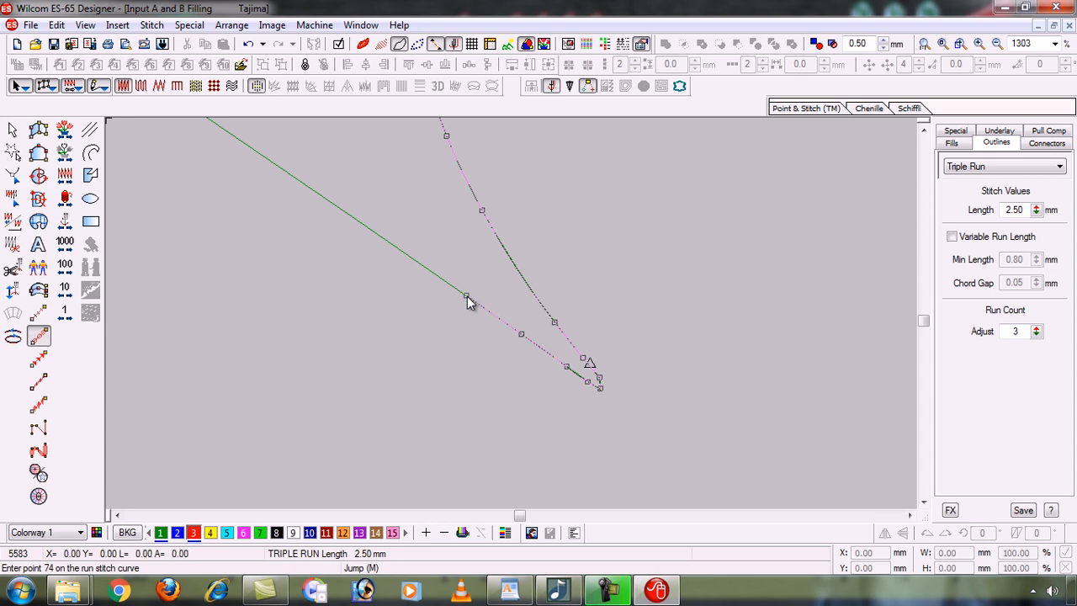
left_click(343, 212)
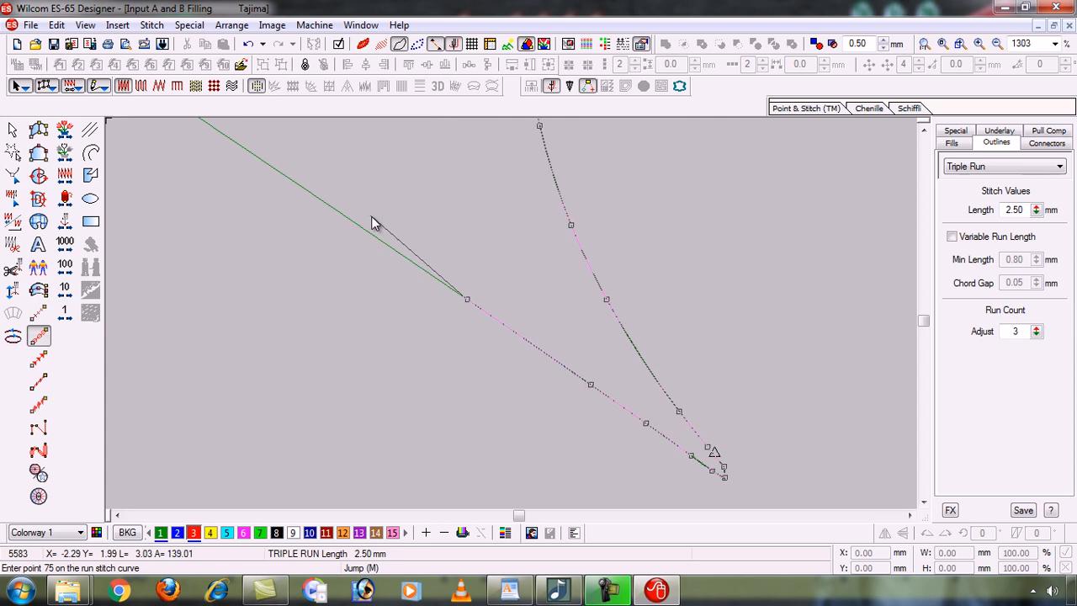
left_click(320, 200)
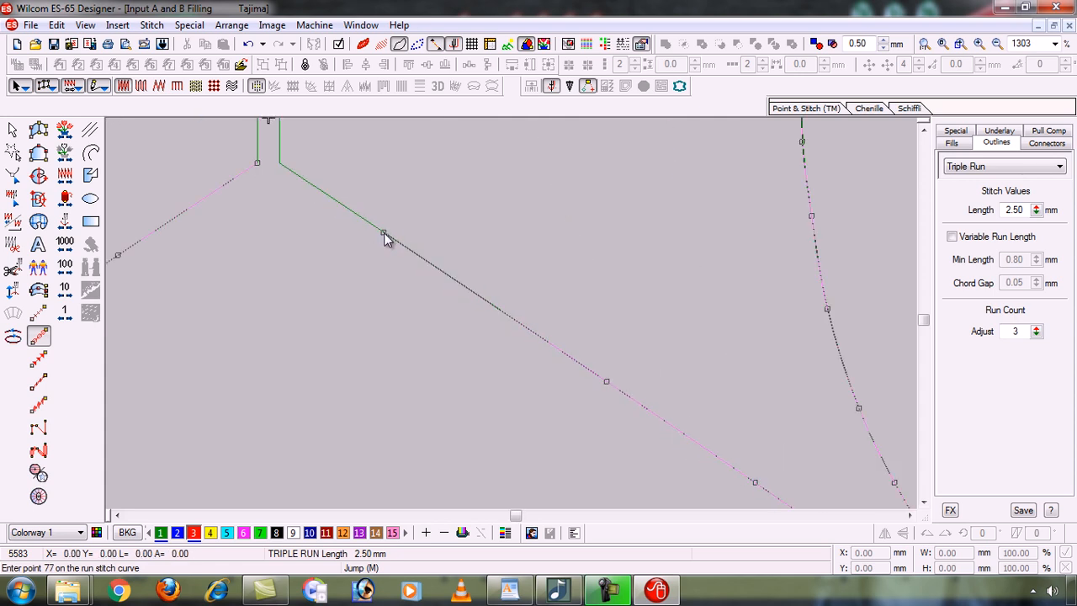
left_click(384, 233)
left_click(279, 162)
left_click(259, 169)
key("Return")
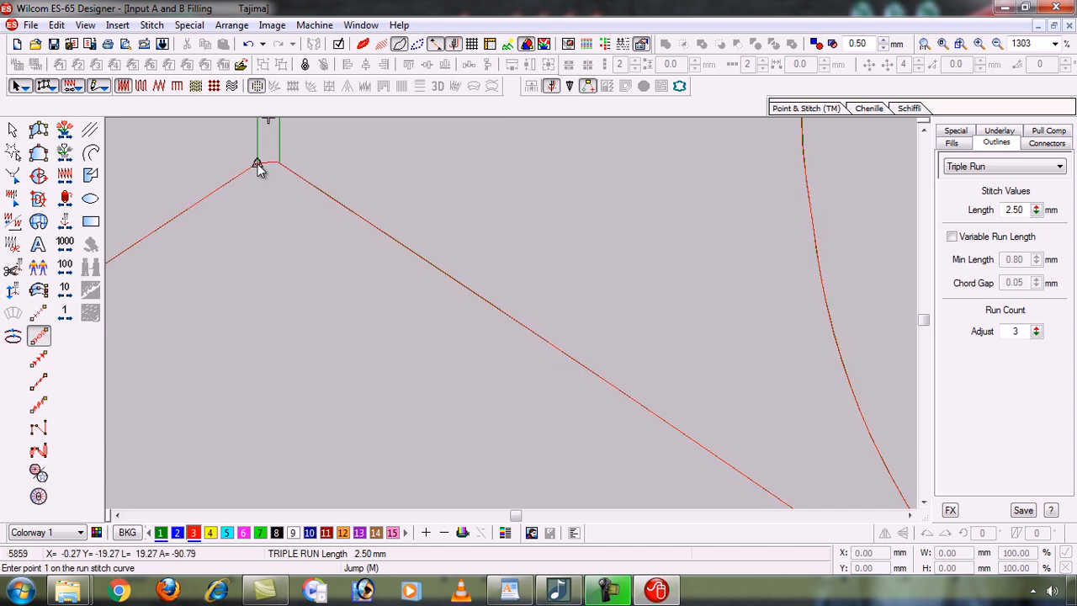
Turn on TrueView and zoom in to check the fish's red triple-run stitching, then fit both shapes.
key("0")
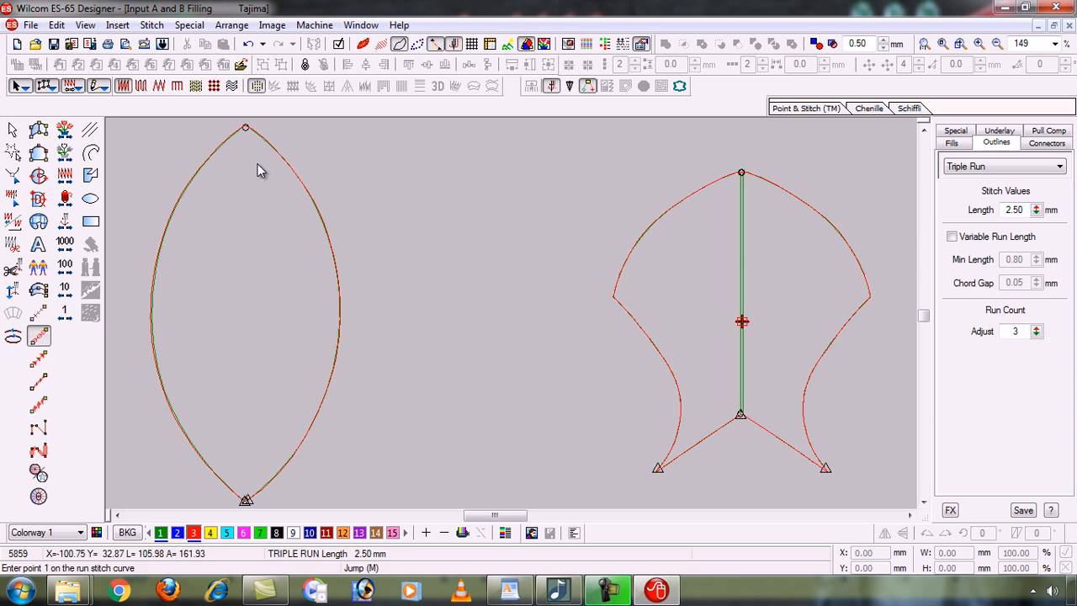
key("t")
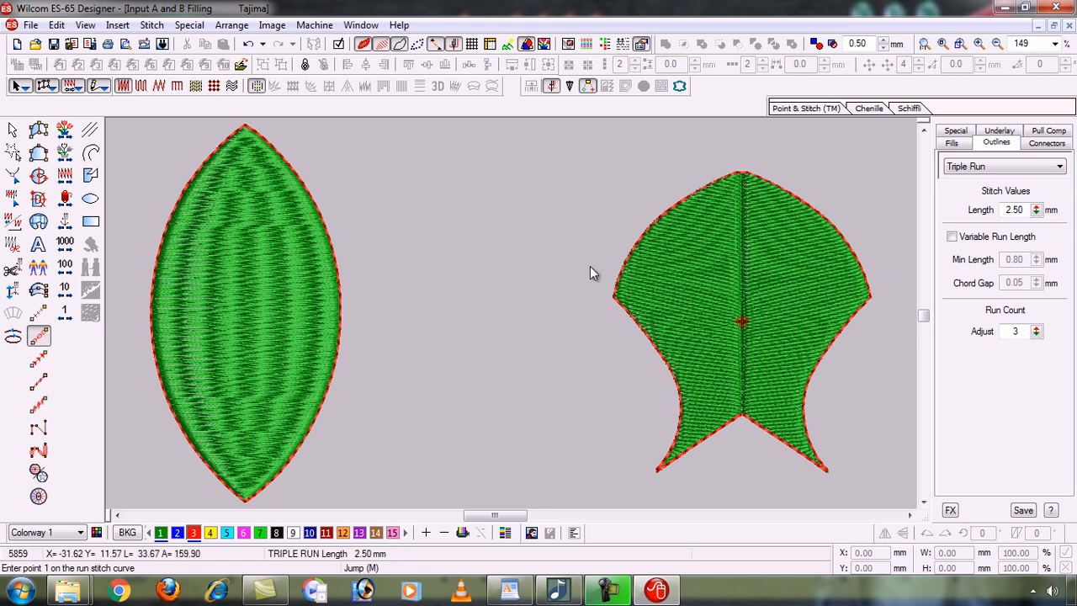
key("b")
left_click_drag(745, 266, 709, 361)
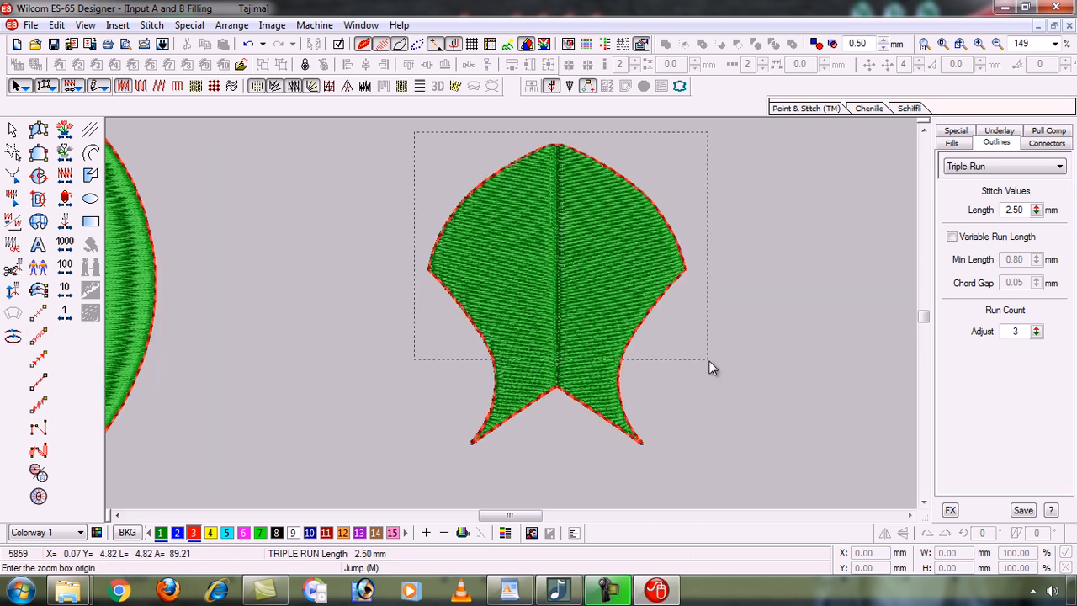
left_click(697, 466)
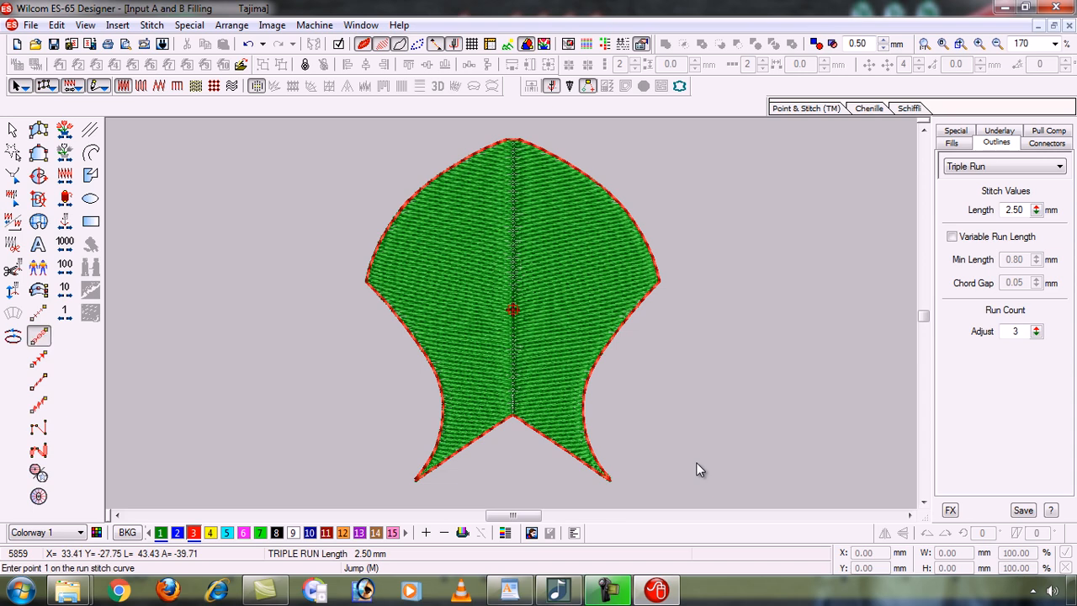
key("b")
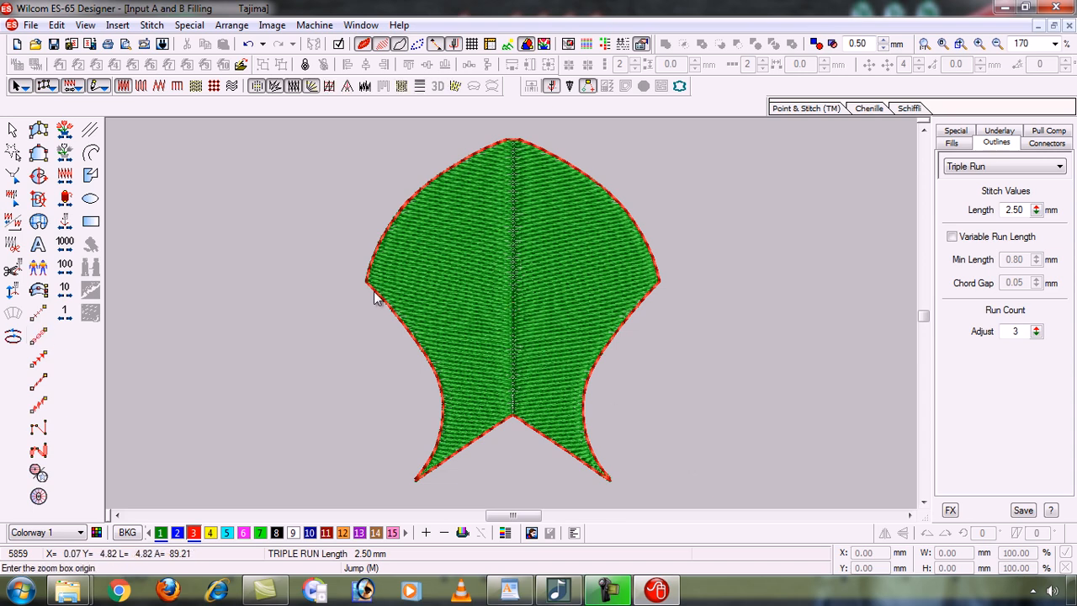
left_click_drag(691, 487, 600, 405)
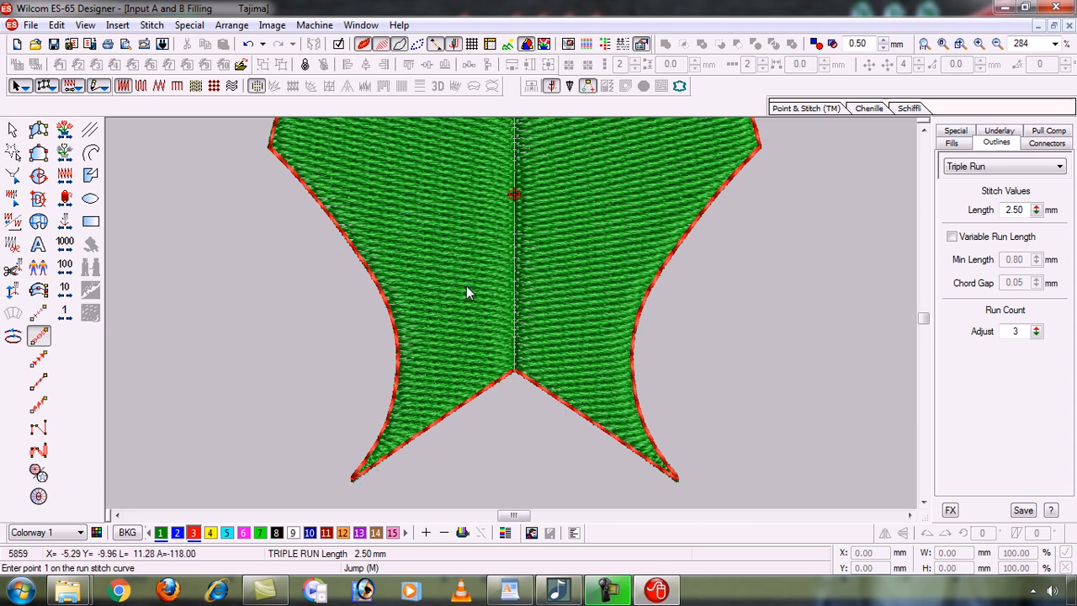
left_click(925, 132)
left_click(924, 132)
left_click(924, 132)
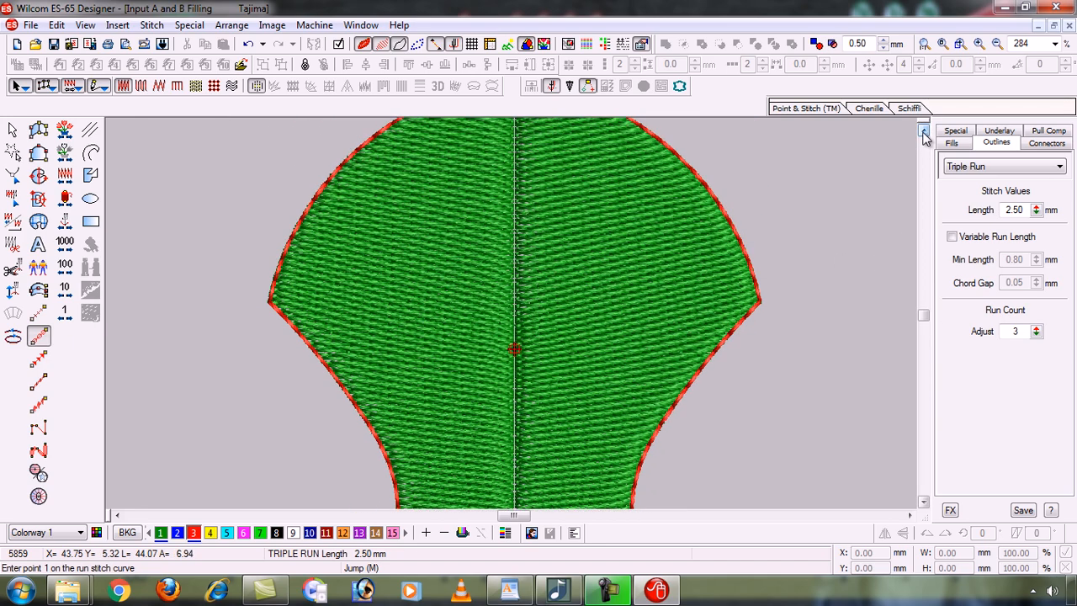
left_click(924, 132)
left_click(924, 133)
left_click(924, 132)
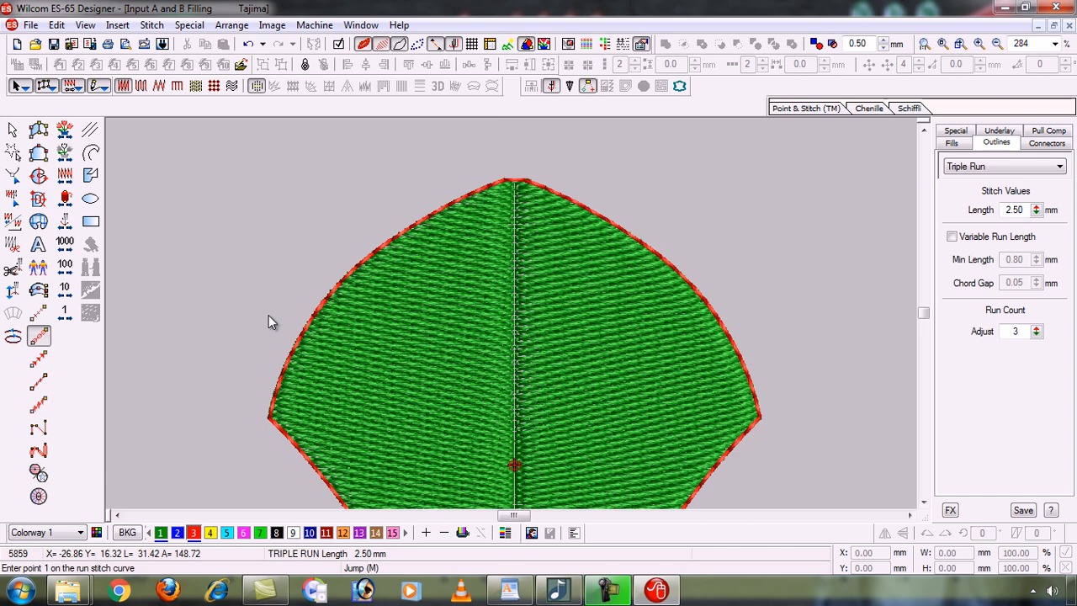
key("0")
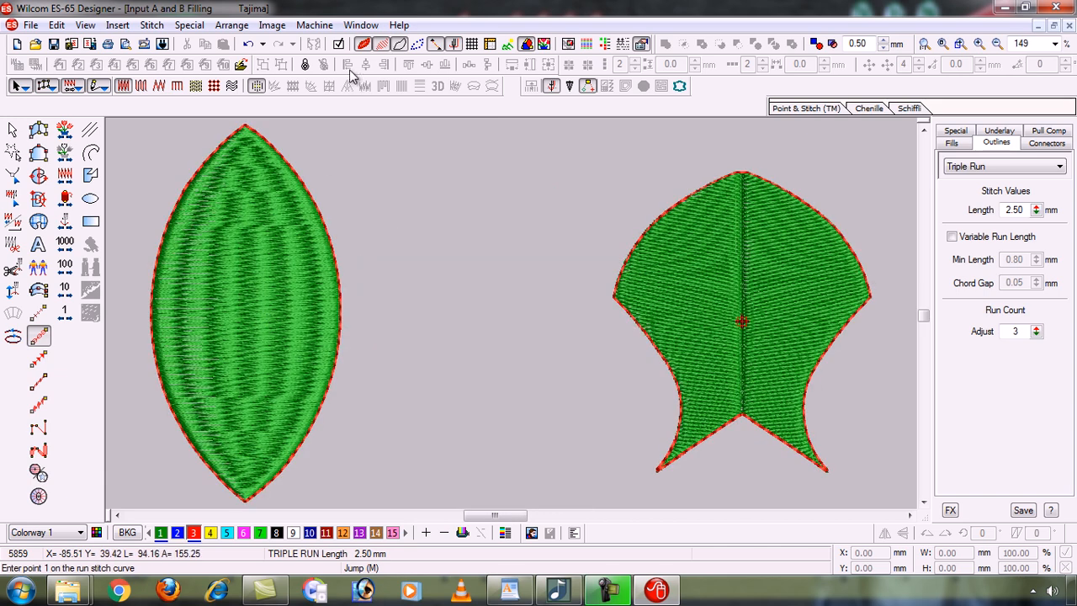
Turn off TrueView and stitches, and zoom into the fish's lower tail.
left_click(375, 45)
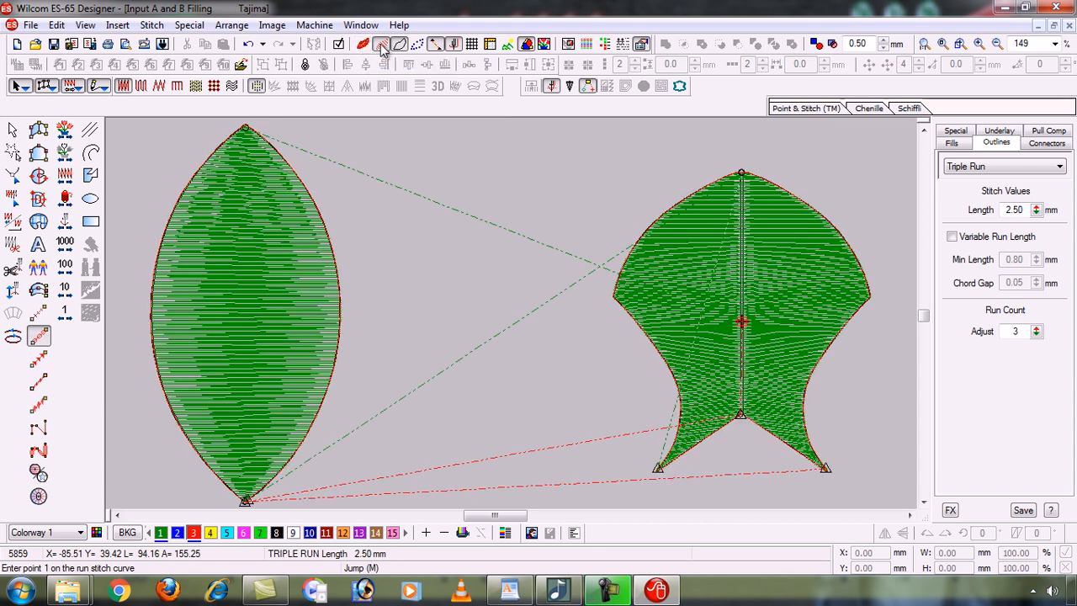
left_click(381, 46)
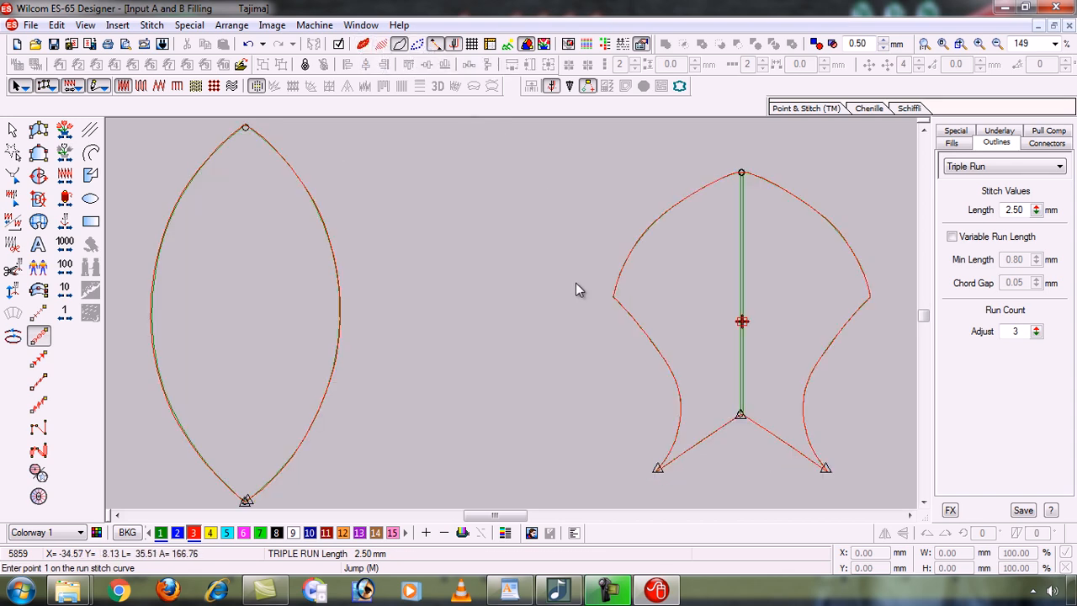
key("b")
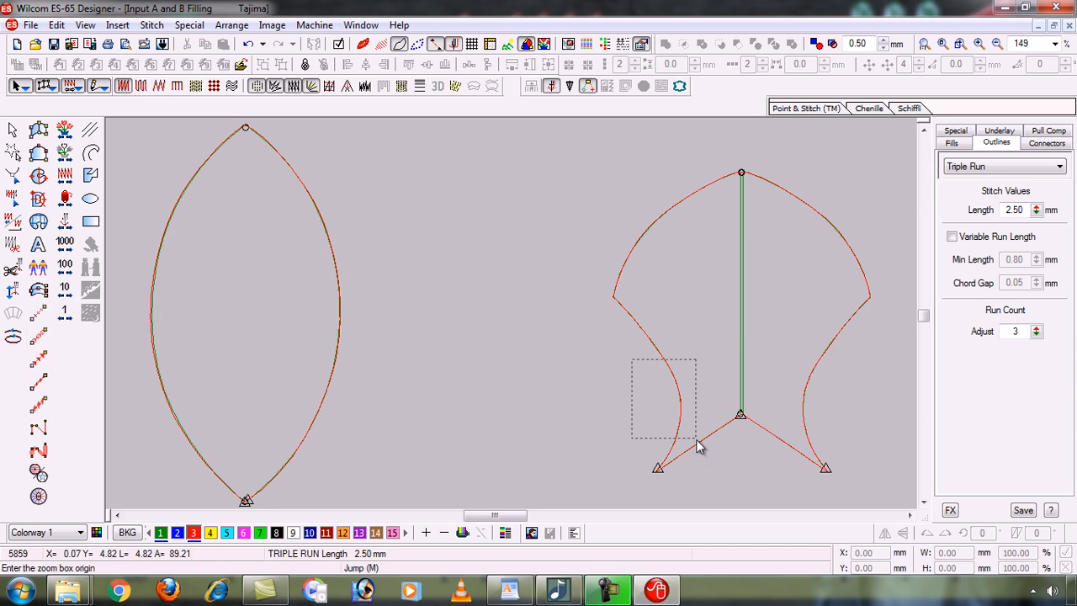
left_click_drag(759, 467, 764, 480)
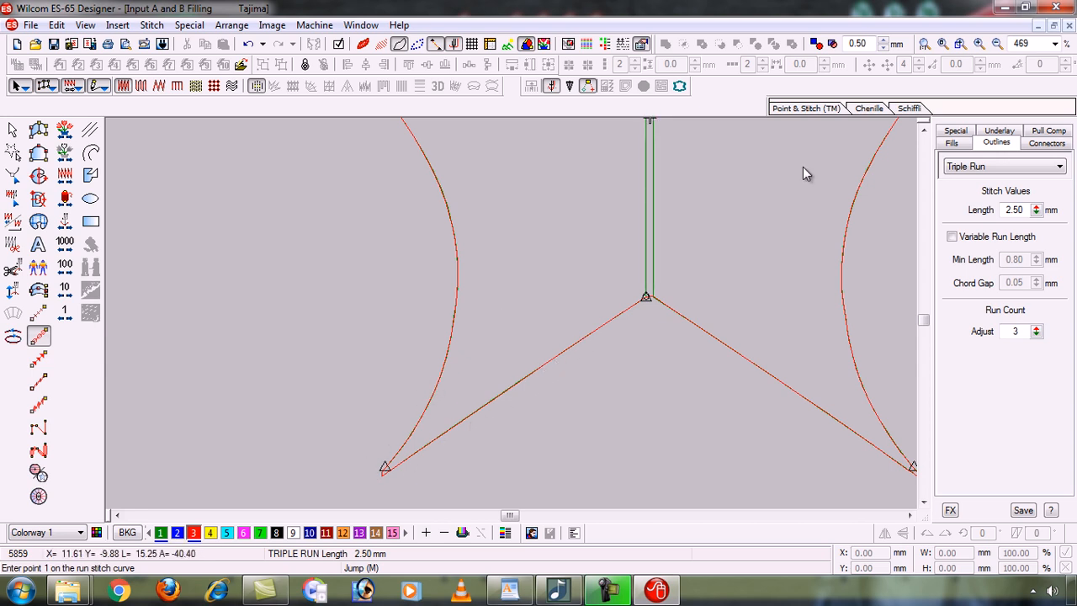
Scroll around the fish's red outline up close, then zoom back out to the whole design.
left_click(924, 130)
left_click(924, 130)
left_click(924, 131)
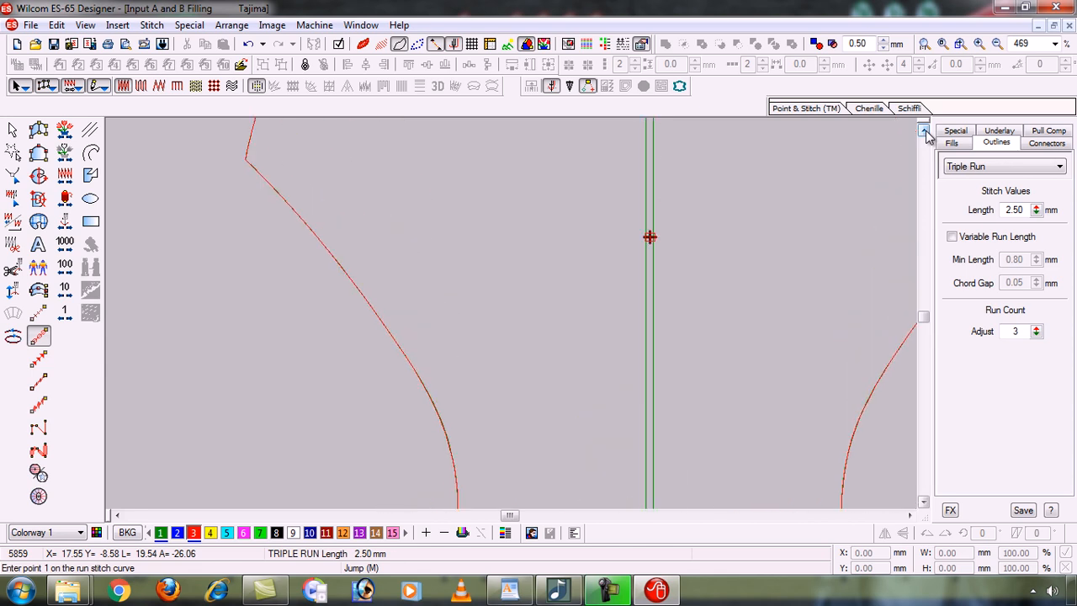
left_click(924, 131)
left_click(924, 130)
left_click(925, 130)
left_click(924, 130)
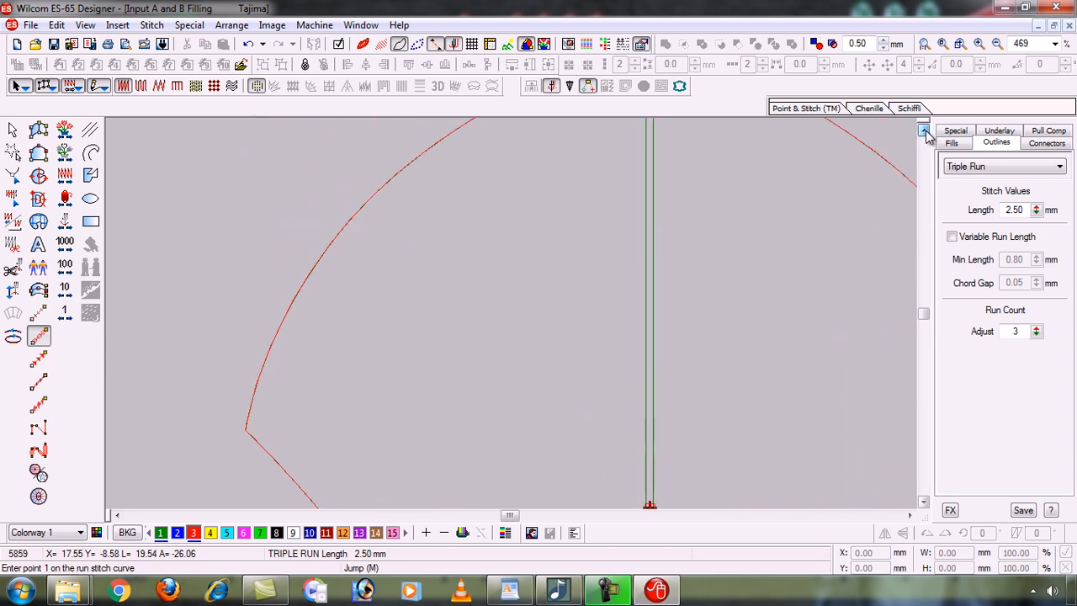
left_click(925, 130)
left_click(924, 130)
left_click(924, 131)
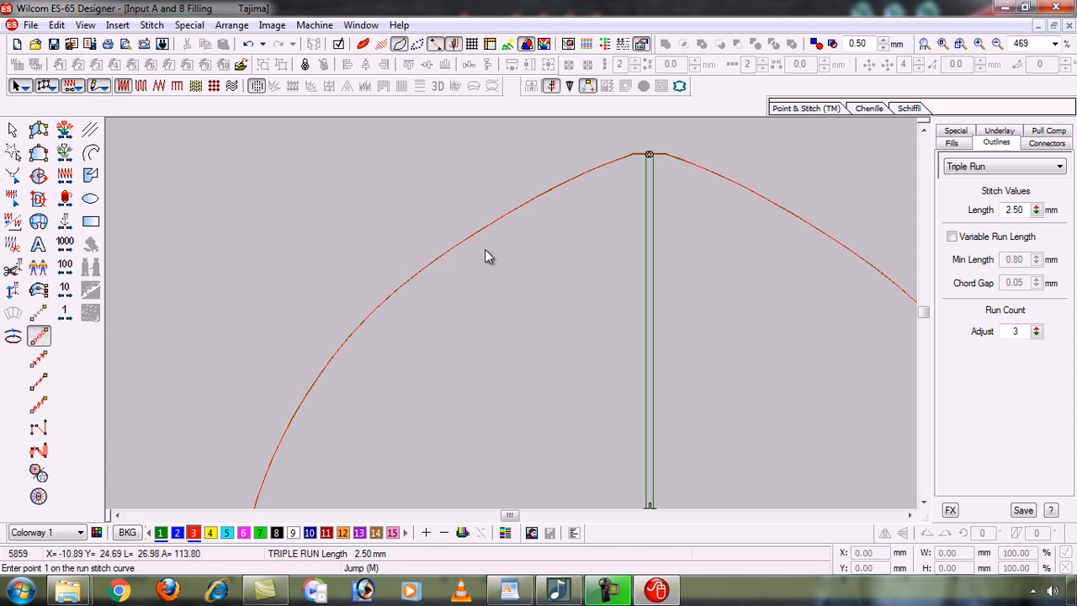
left_click(909, 516)
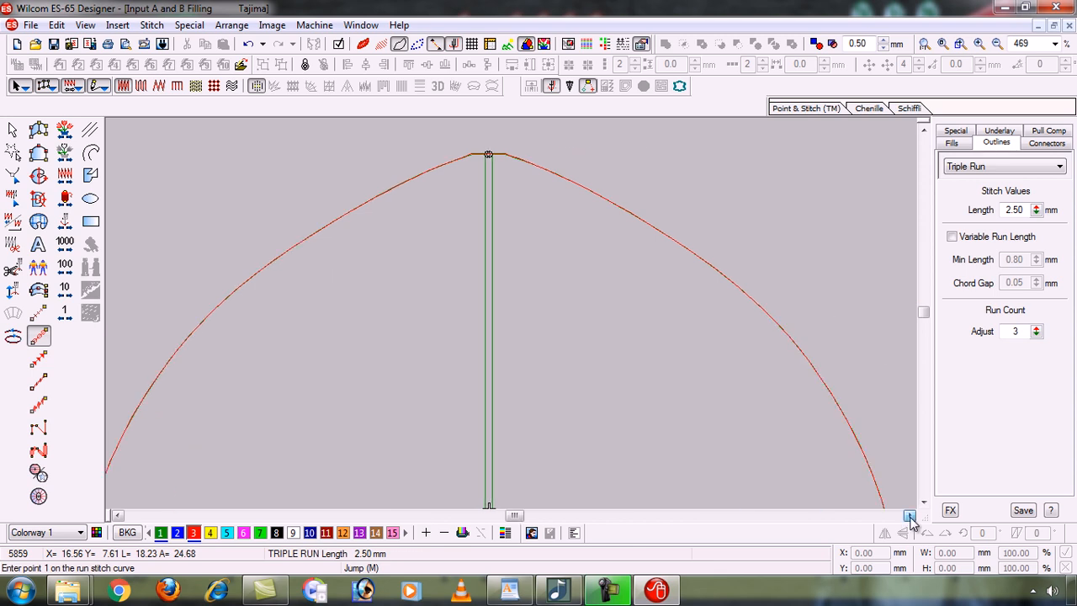
left_click(909, 515)
left_click(924, 503)
left_click(924, 503)
left_click(924, 503)
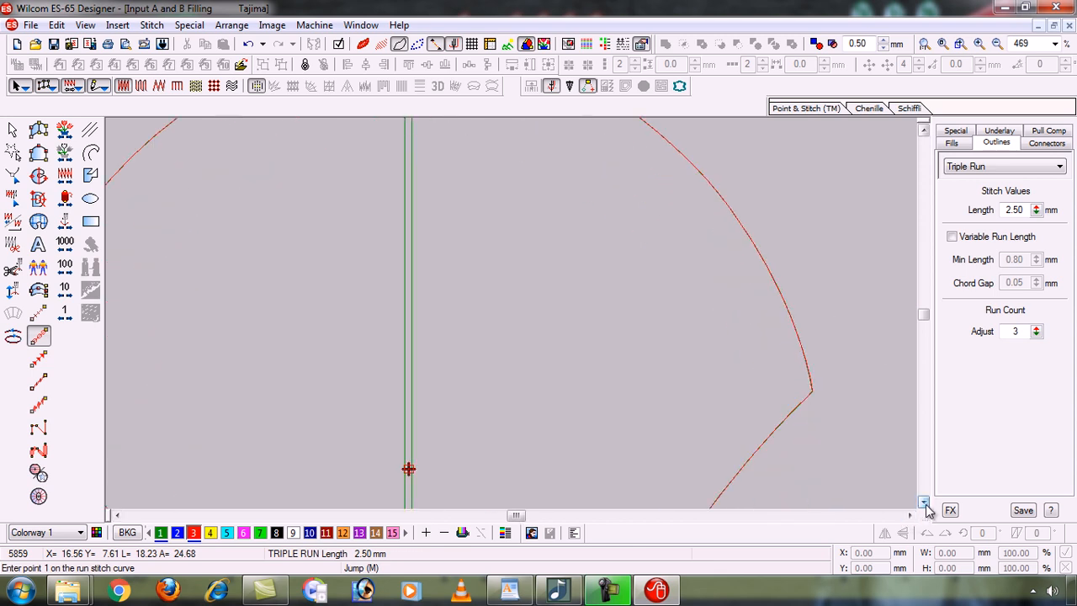
left_click(924, 504)
left_click(925, 504)
left_click(925, 504)
left_click(925, 504)
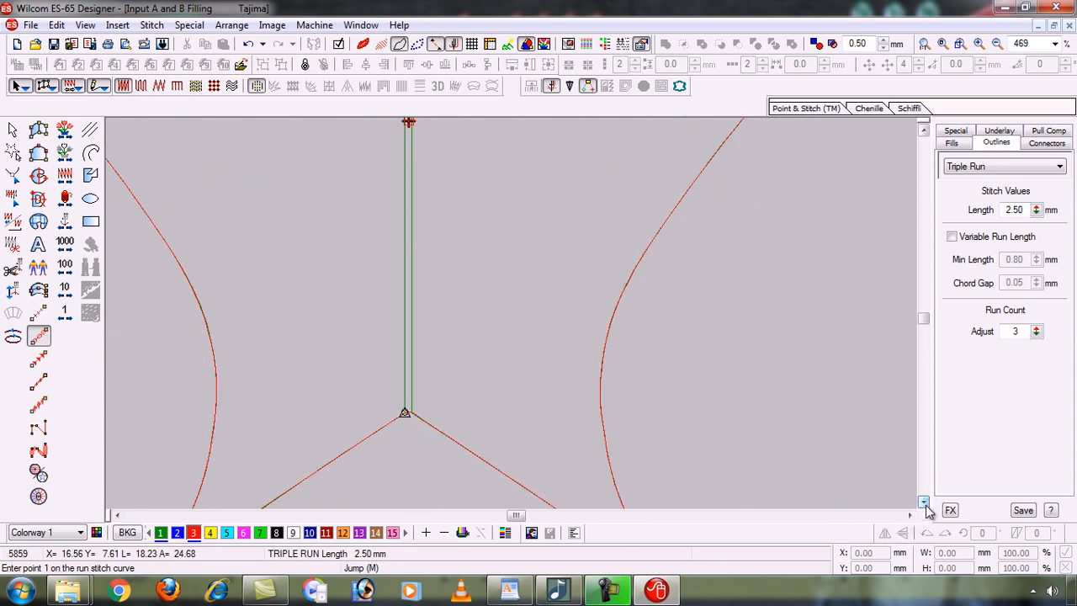
left_click(925, 504)
left_click(925, 504)
left_click(925, 504)
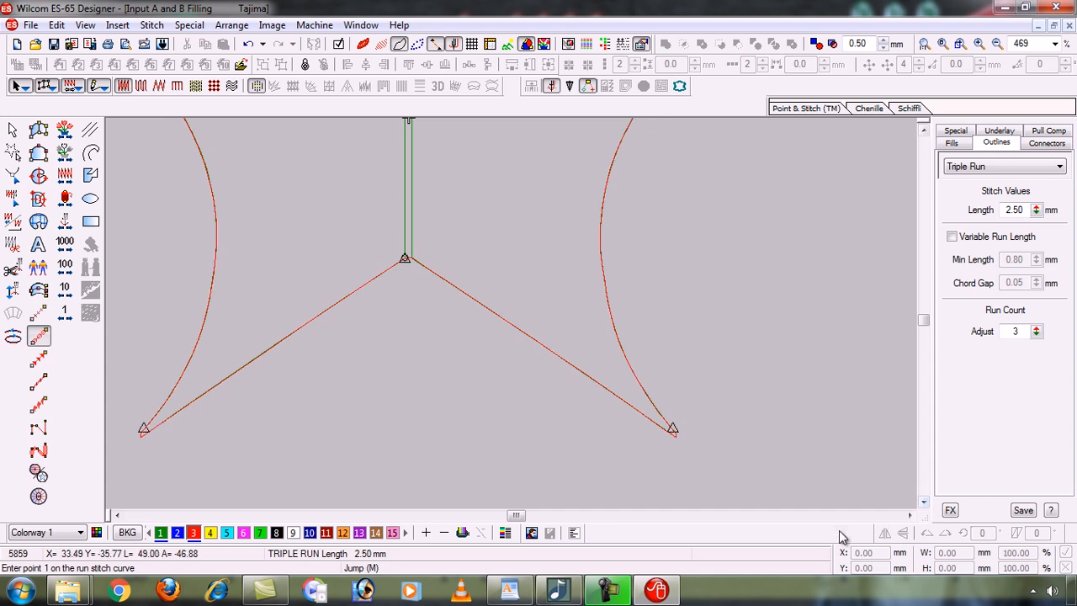
left_click(117, 515)
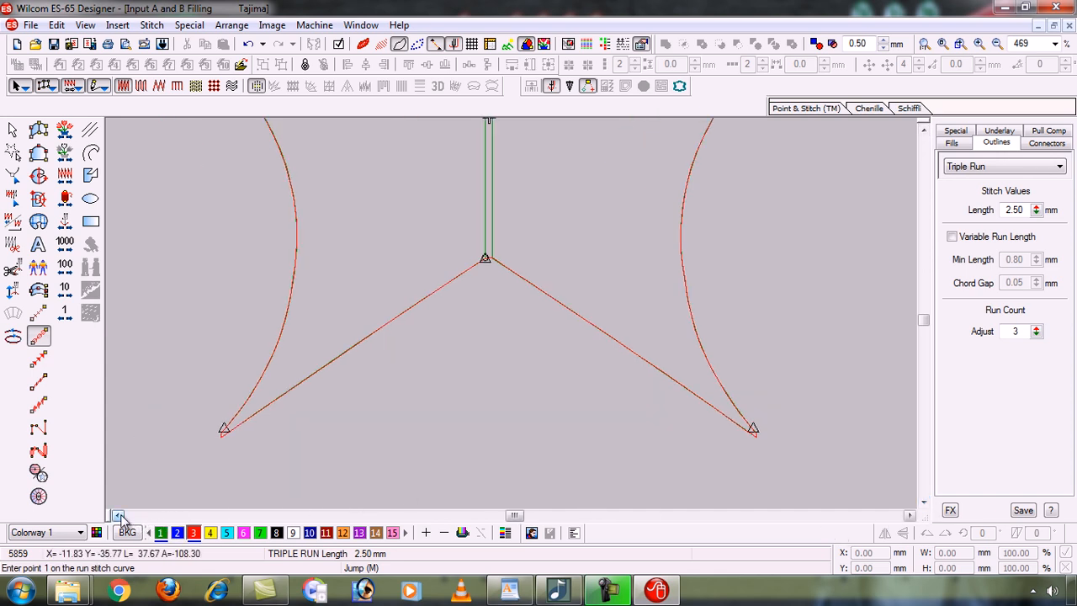
left_click(117, 515)
key("0")
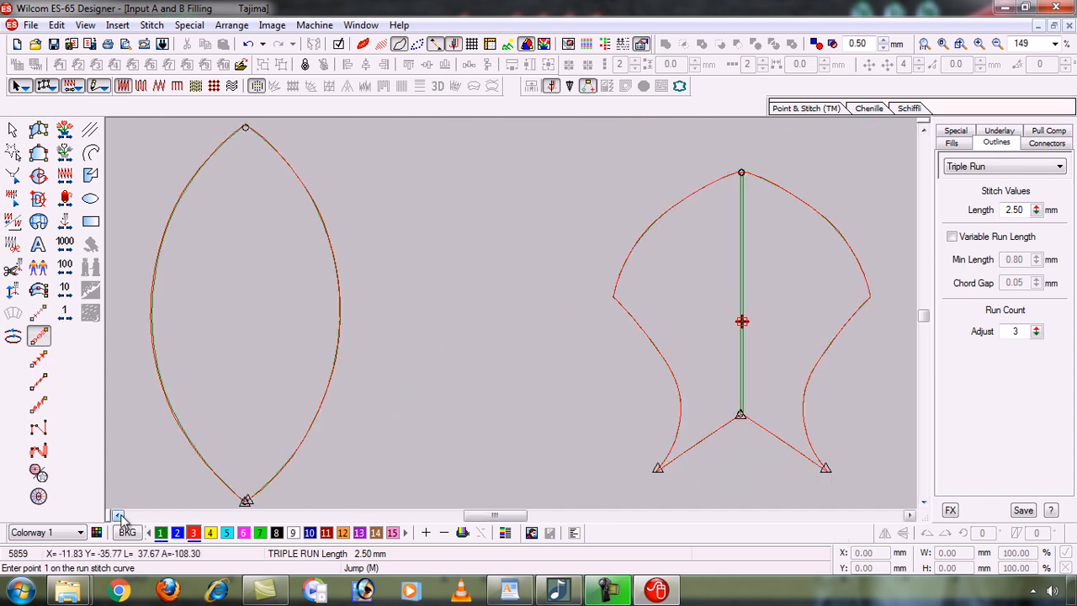
key("b")
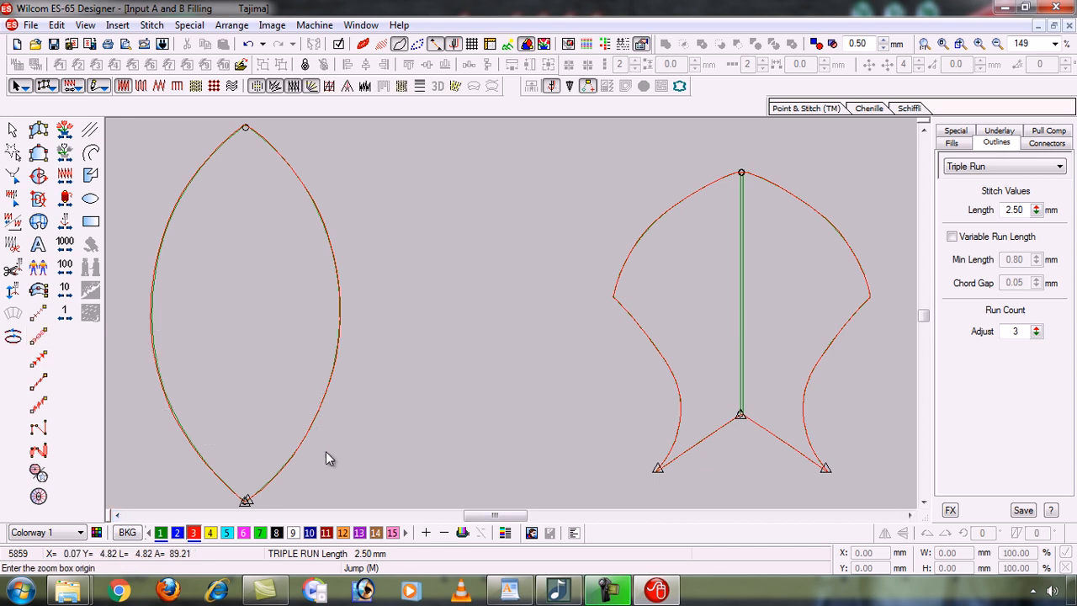
key("c")
left_click(436, 426)
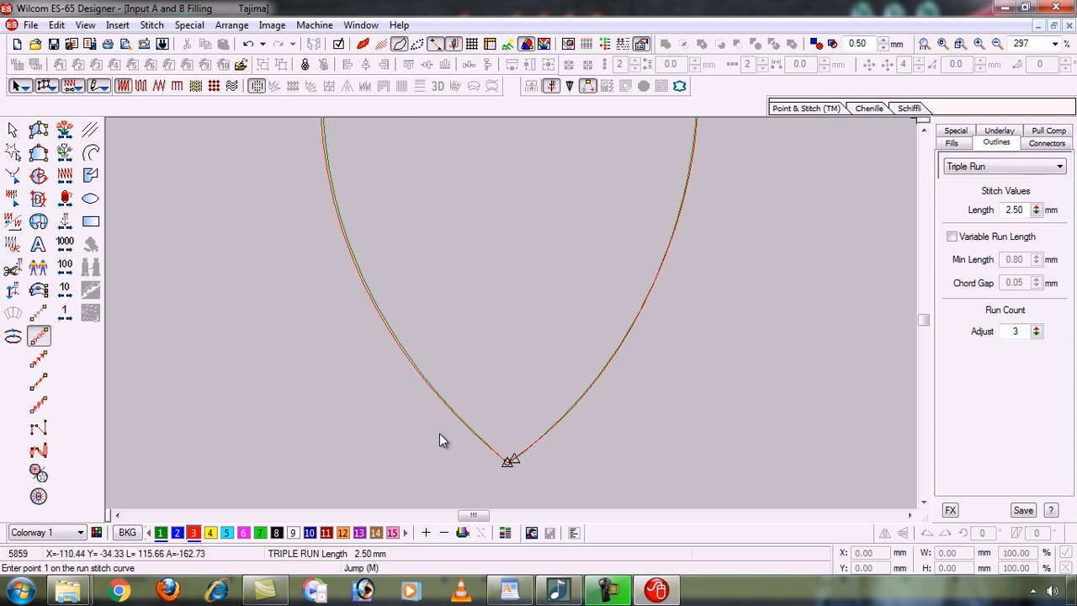
key("b")
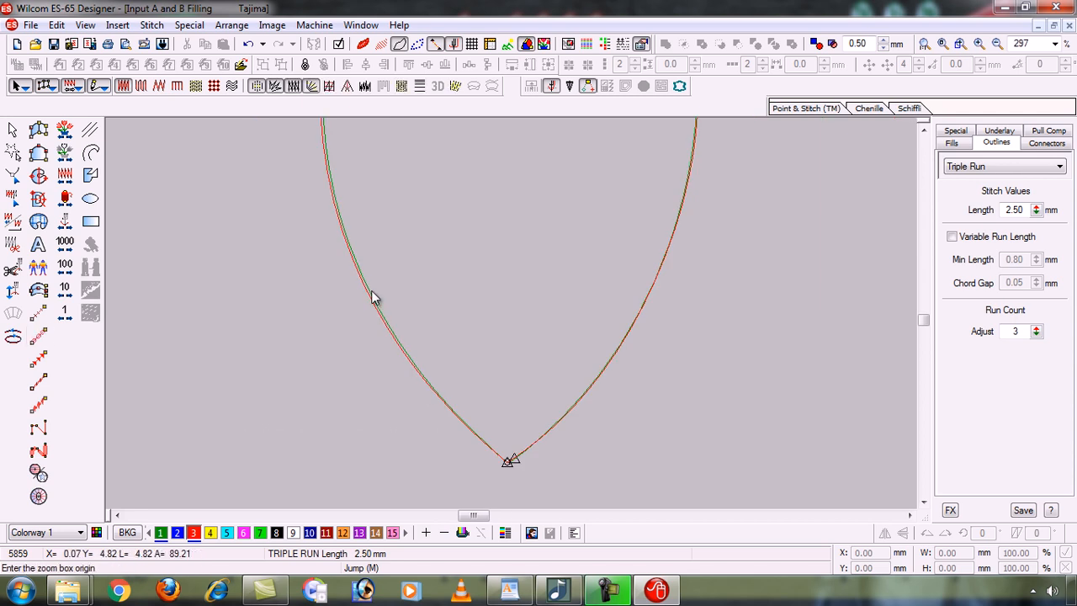
left_click(265, 191)
left_click(673, 476)
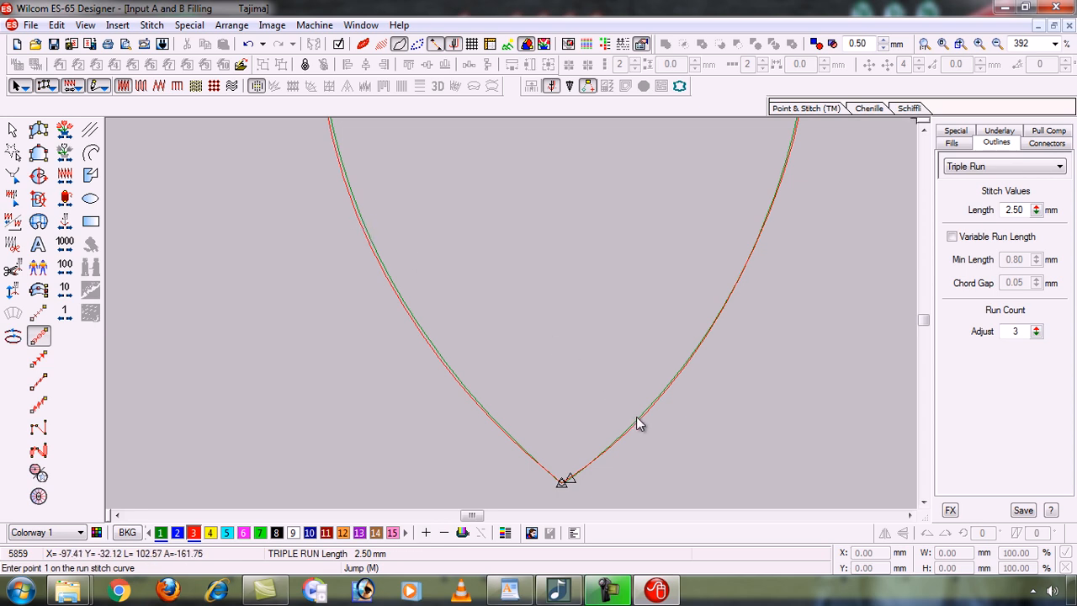
left_click(925, 131)
left_click(927, 133)
left_click(927, 133)
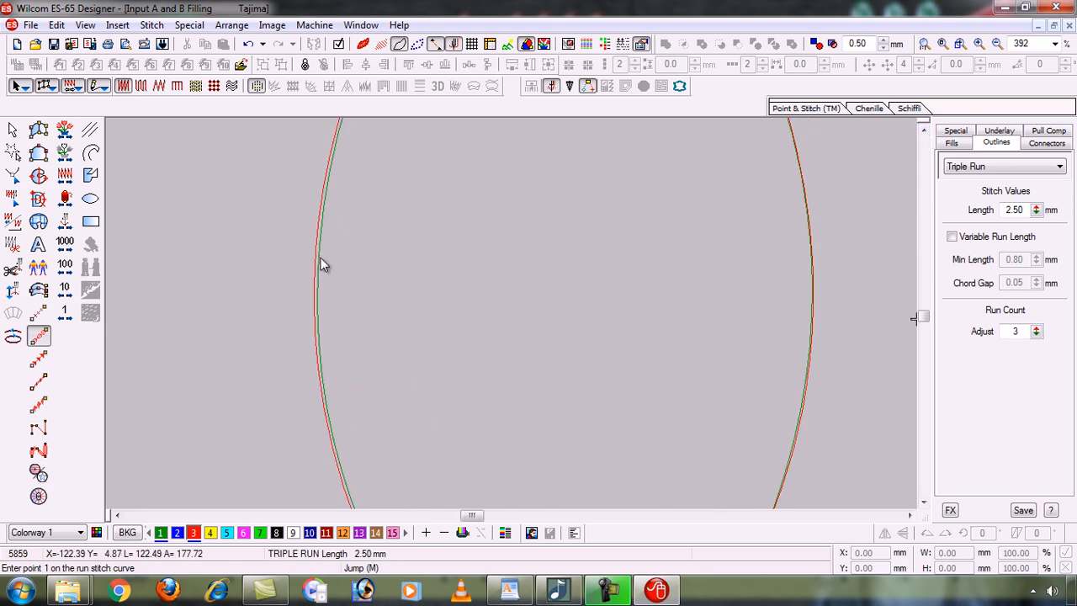
left_click(927, 135)
left_click_drag(927, 136, 926, 137)
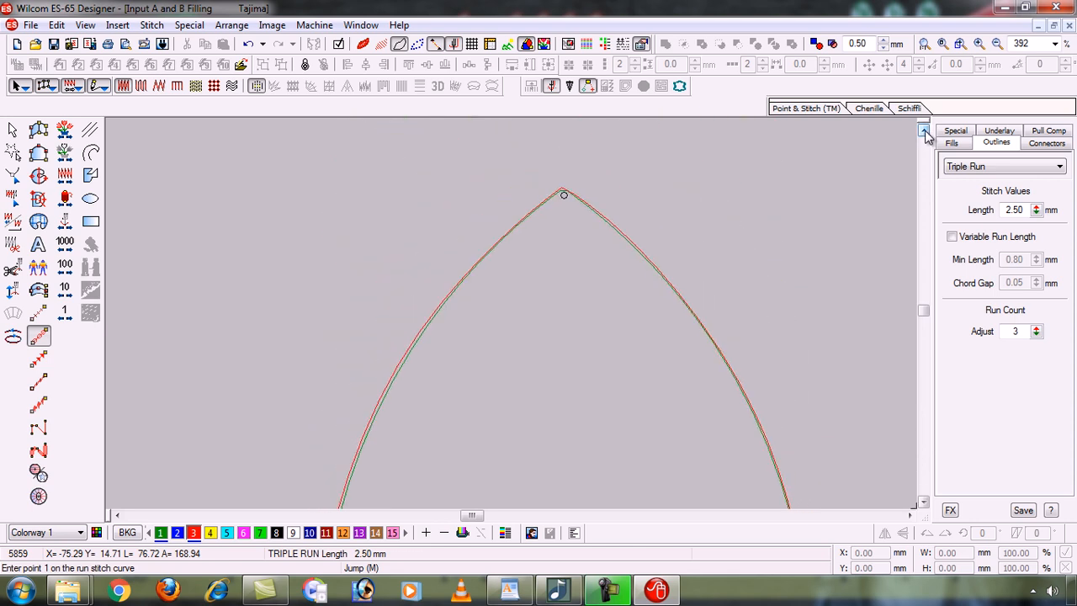
key("0")
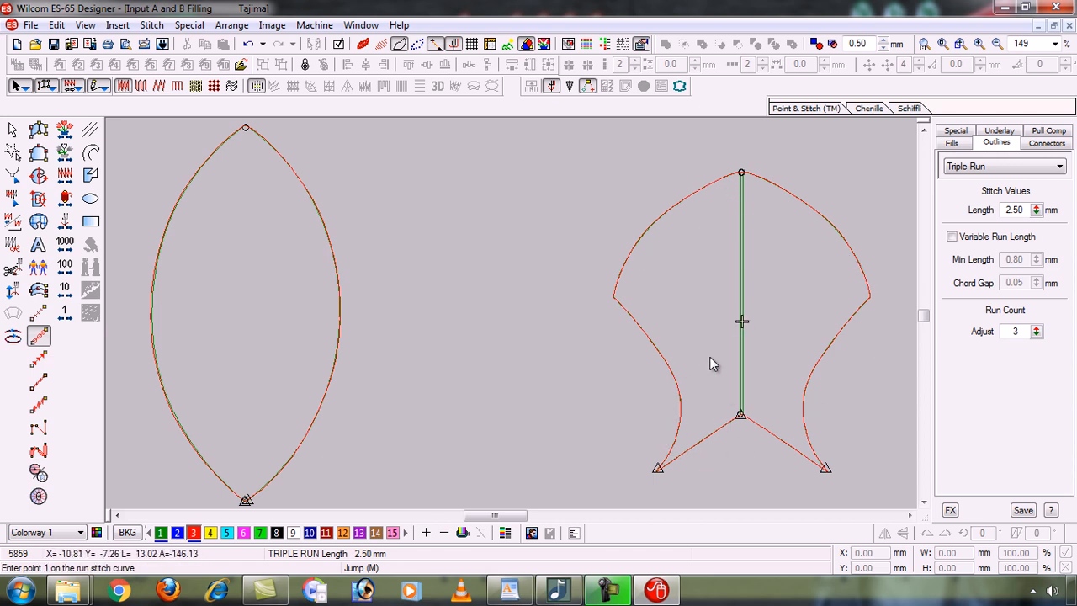
Keep outlines shown, turn TrueView and stitches back on, and minimize the Wilcom window.
left_click(401, 47)
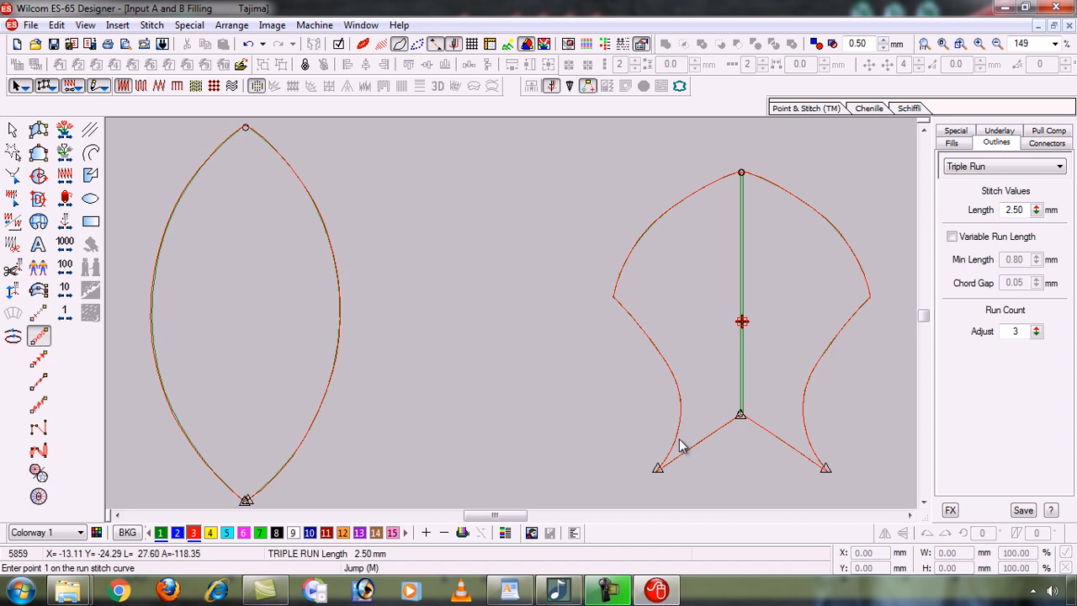
left_click(363, 44)
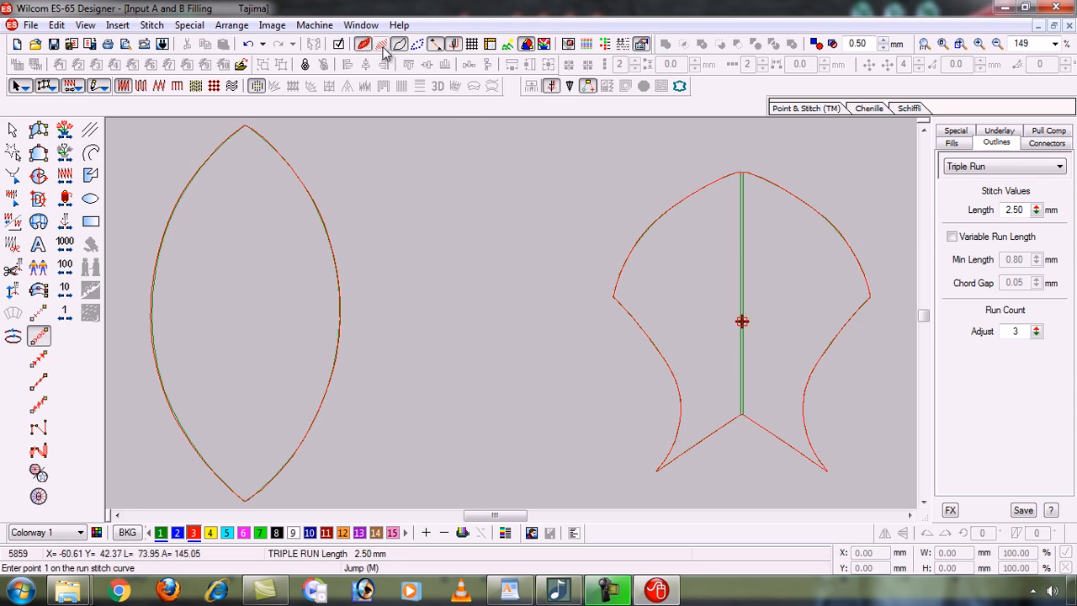
left_click(383, 44)
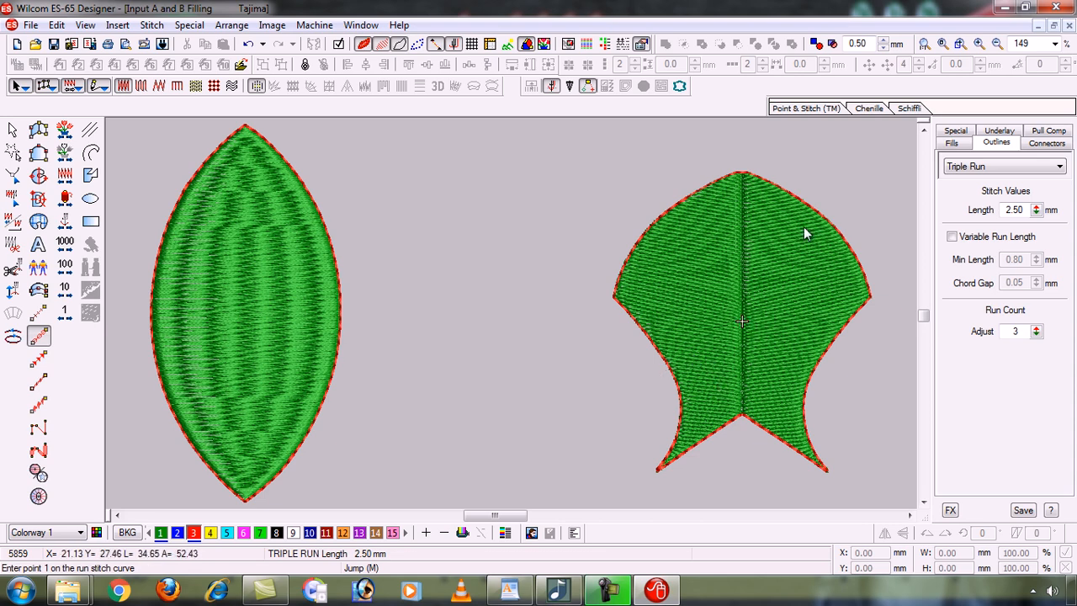
left_click(1004, 7)
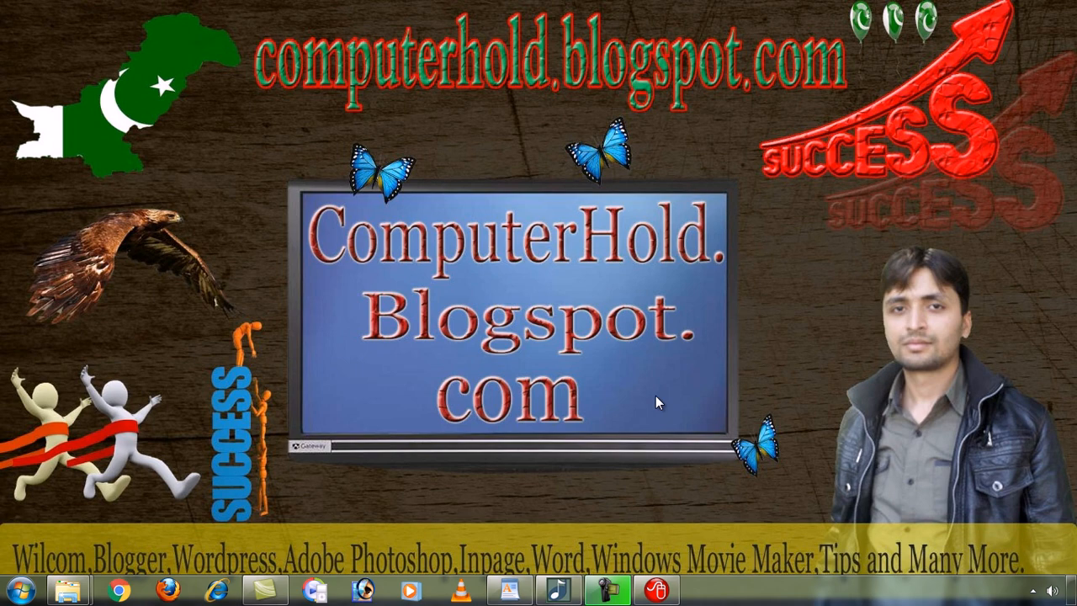
Restore the Wilcom ES-65 Designer window from the taskbar.
left_click(658, 592)
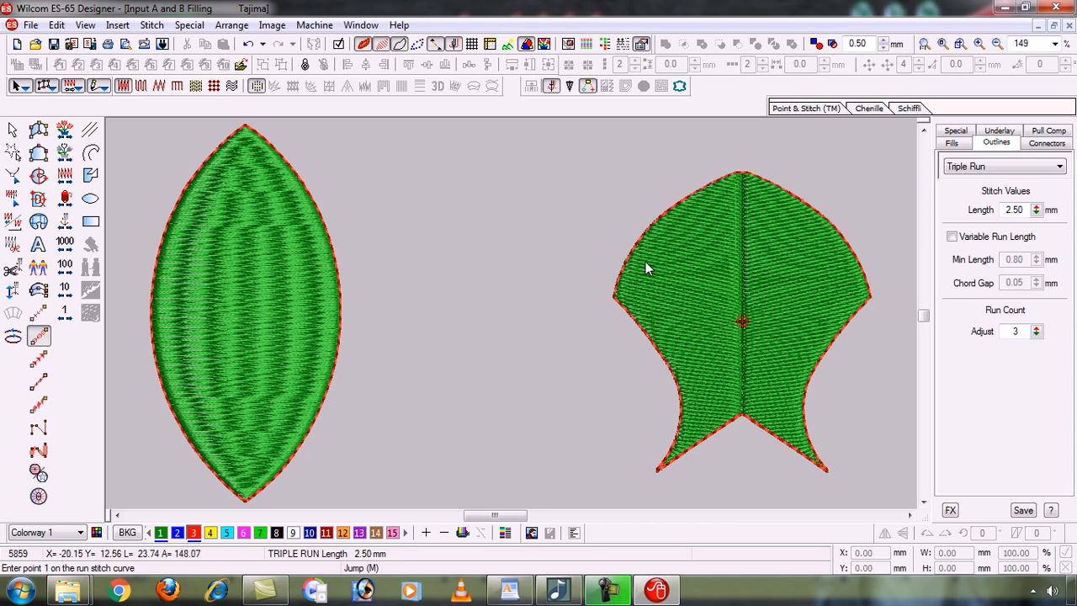
Hide TrueView and stitches, re-enable TrueView with T, then minimize the window.
left_click(383, 44)
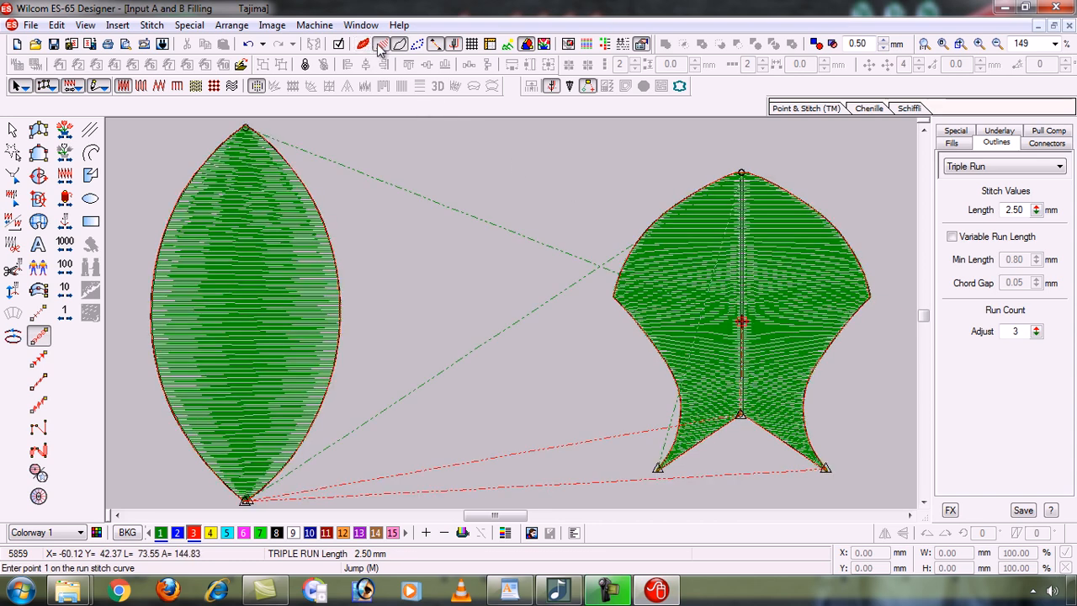
left_click(399, 44)
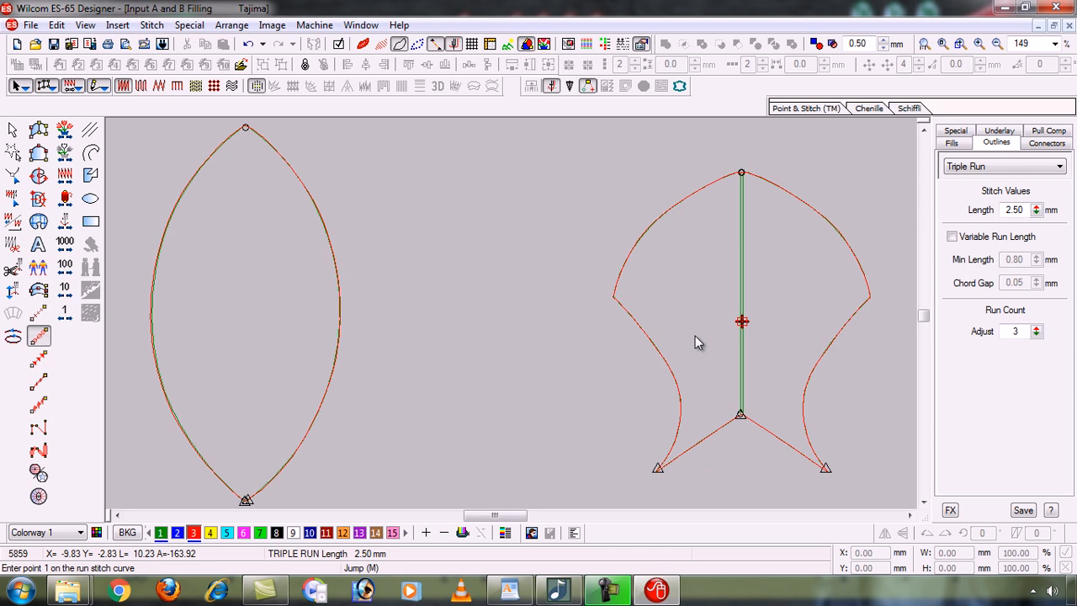
key("t")
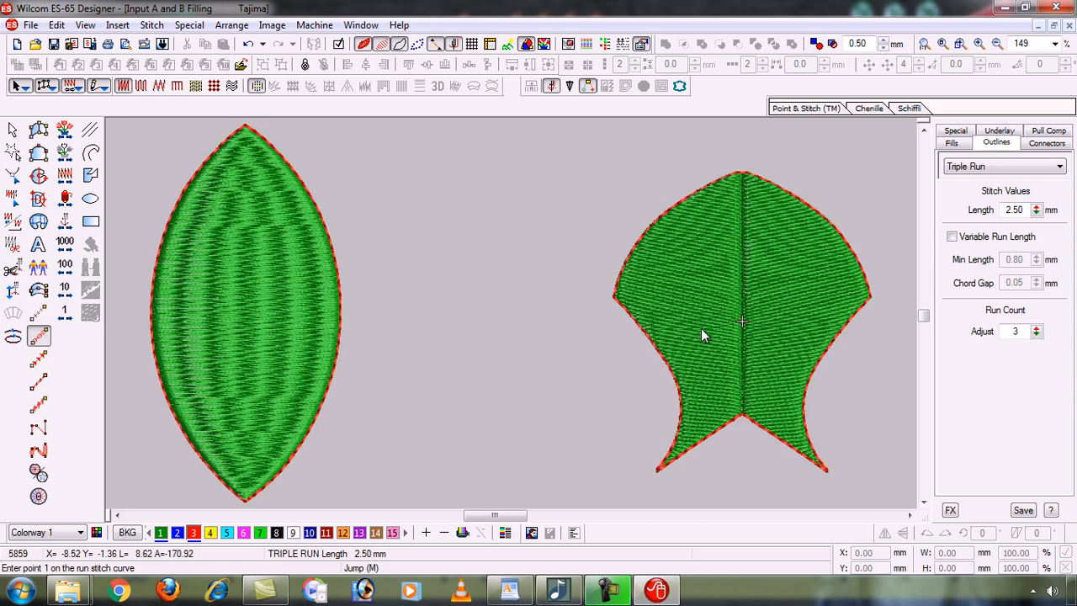
left_click(1005, 8)
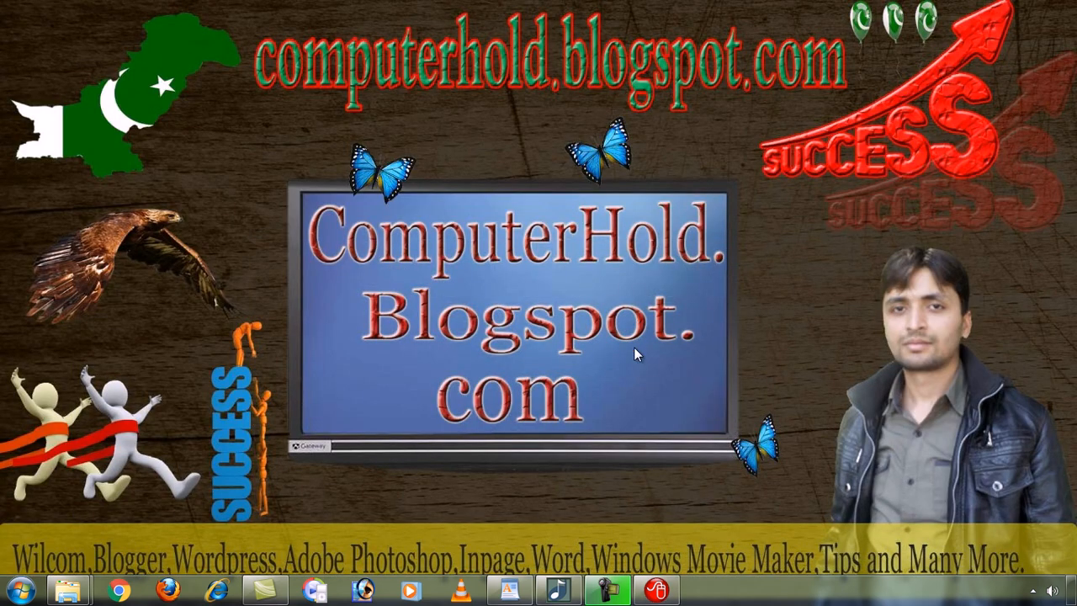